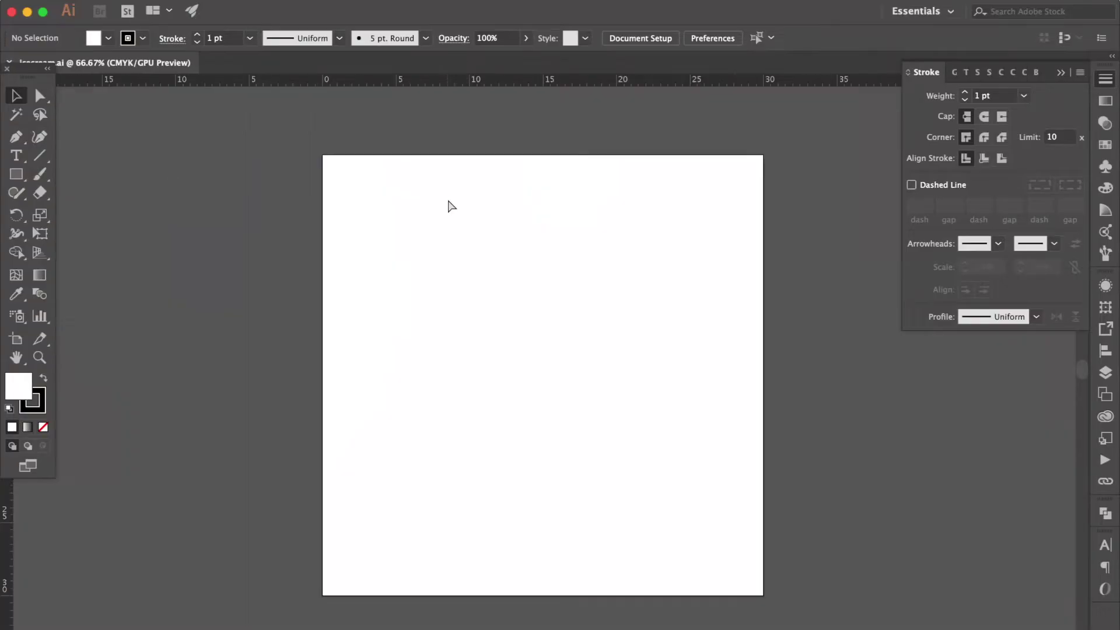
- Set the stroke to None and draw an artboard-sized rectangle filled with the yellow swatch
left_click(38, 403)
left_click(44, 428)
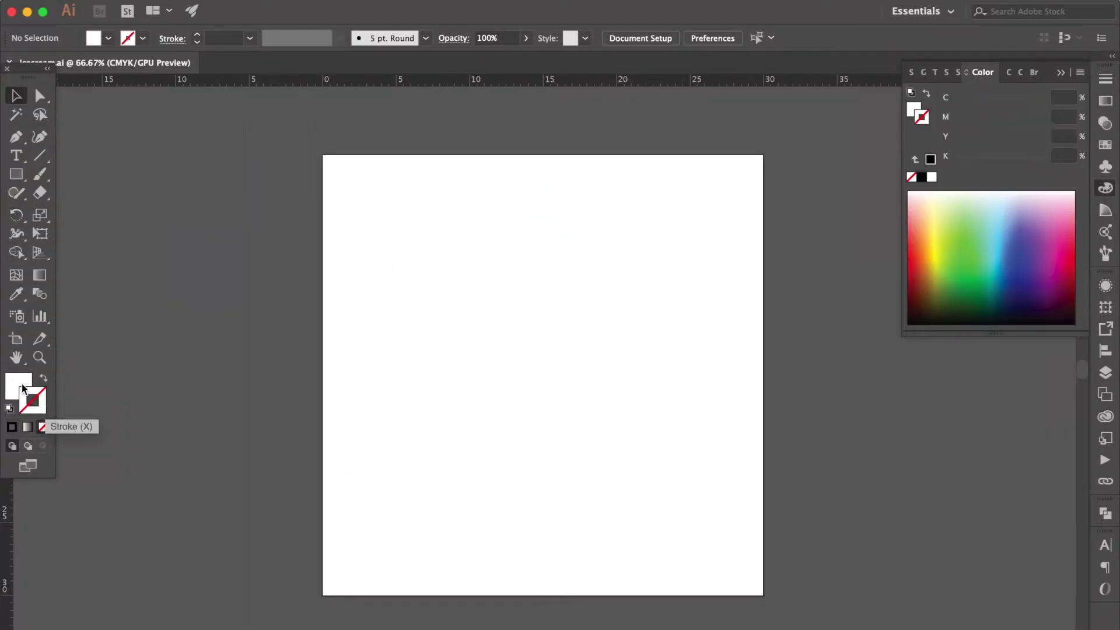
left_click(21, 387)
left_click(16, 174)
left_click_drag(318, 150, 771, 602)
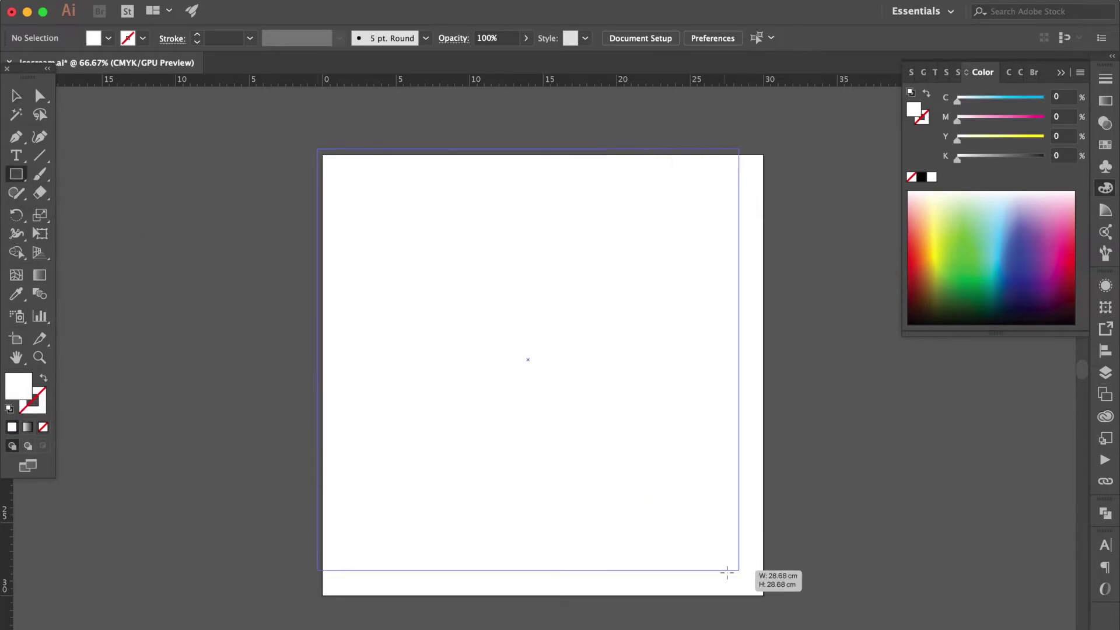
left_click(1105, 146)
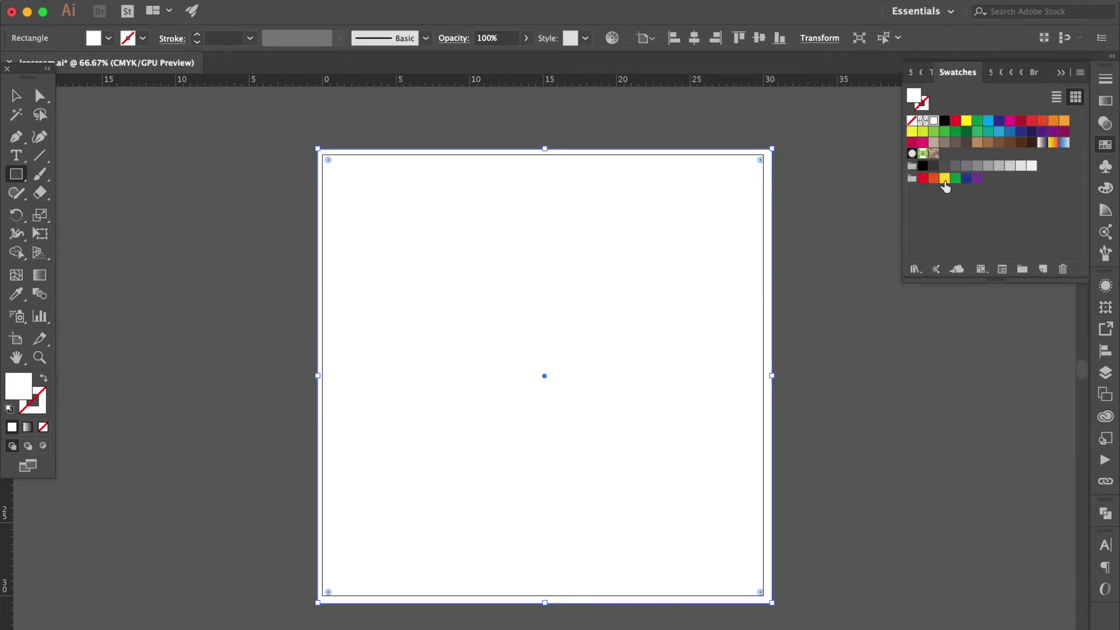
left_click(944, 179)
key("ctrl+shift+a")
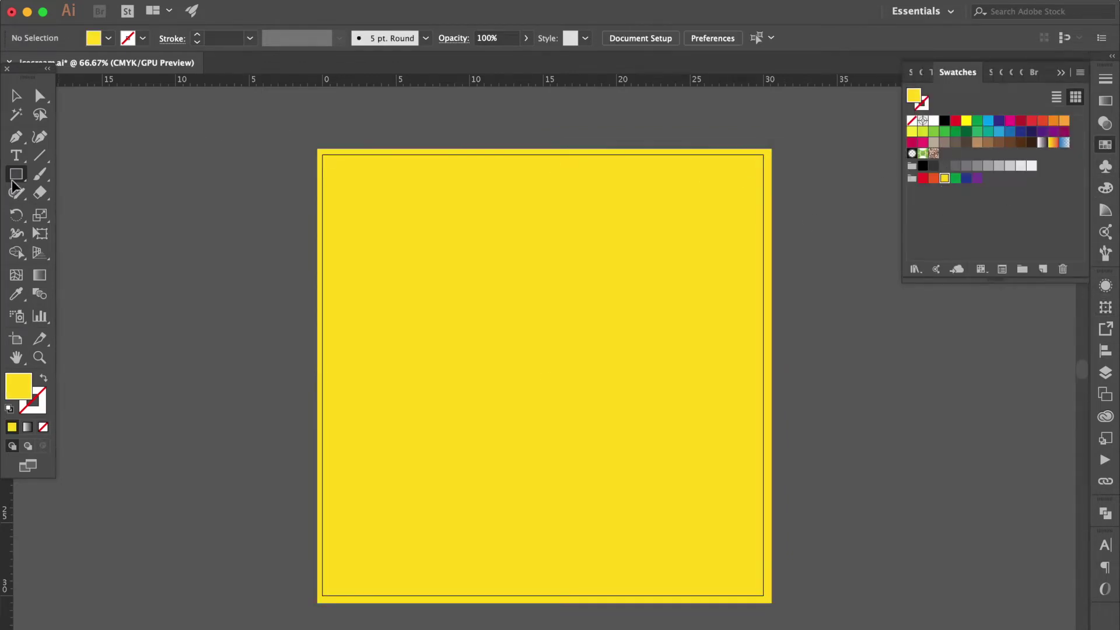
- Draw a circle near the top-left and fill it dark green with extra black
left_click_drag(15, 174, 81, 212)
left_click_drag(338, 208, 484, 353)
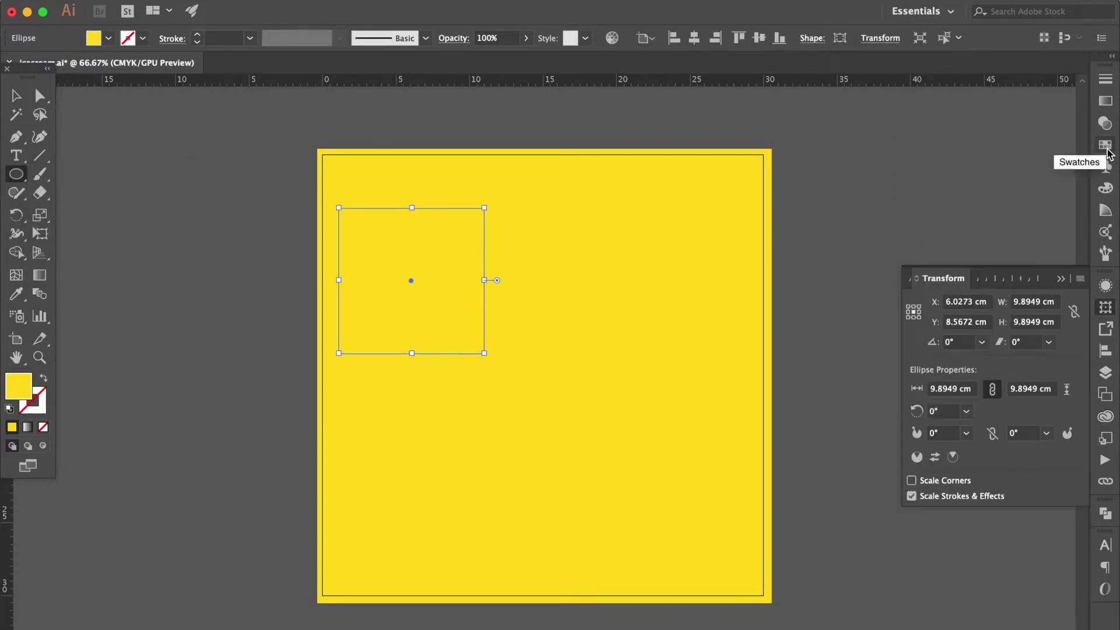
left_click(1105, 146)
left_click(965, 132)
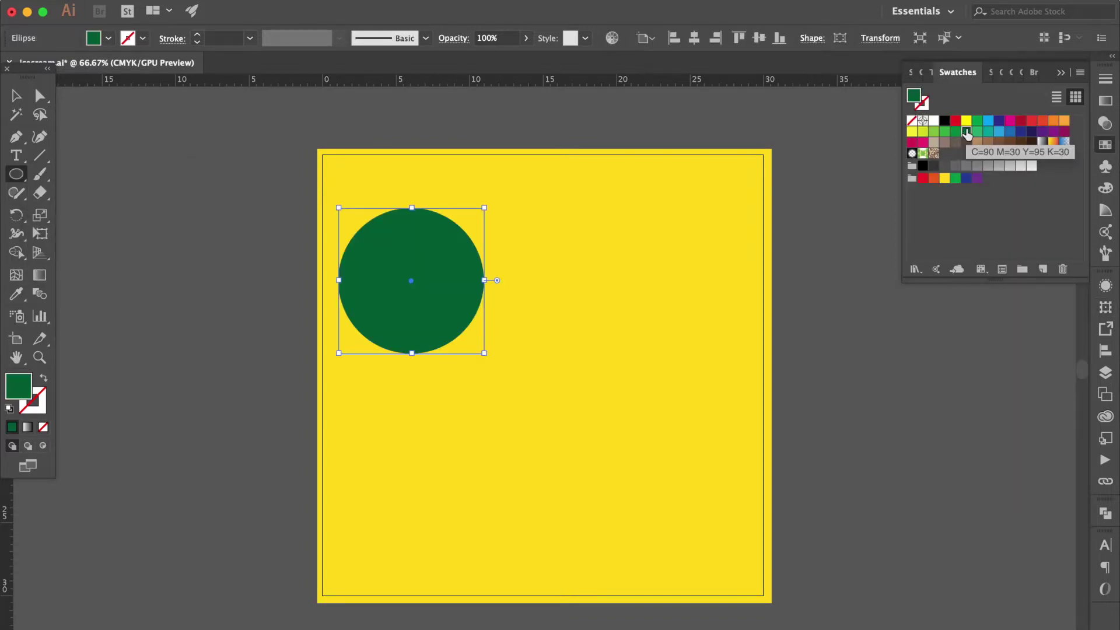
left_click(1105, 188)
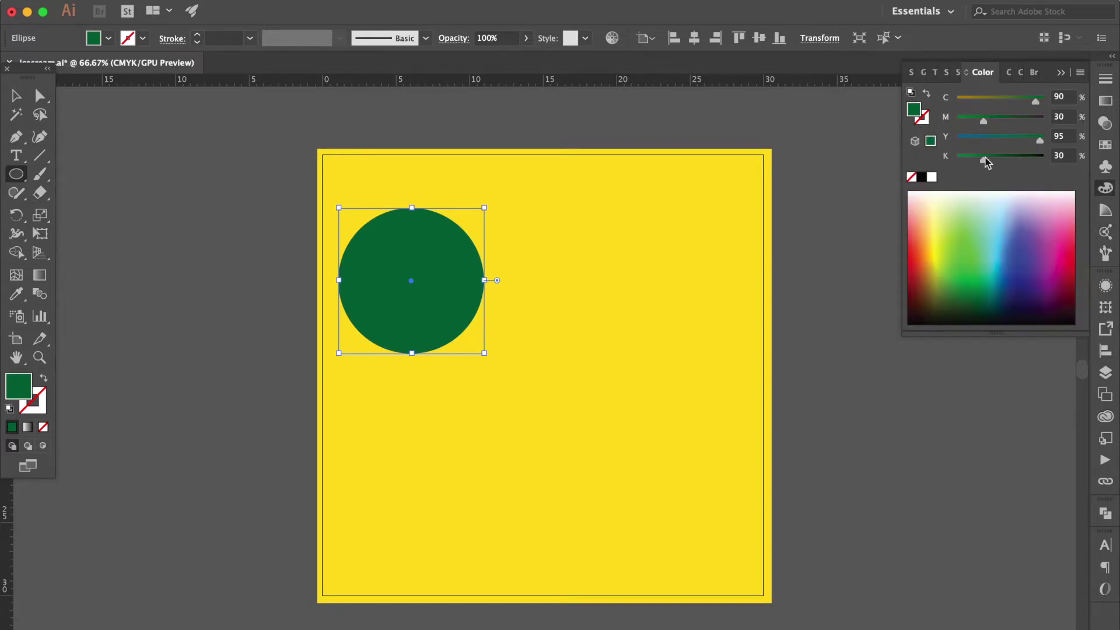
left_click(993, 159)
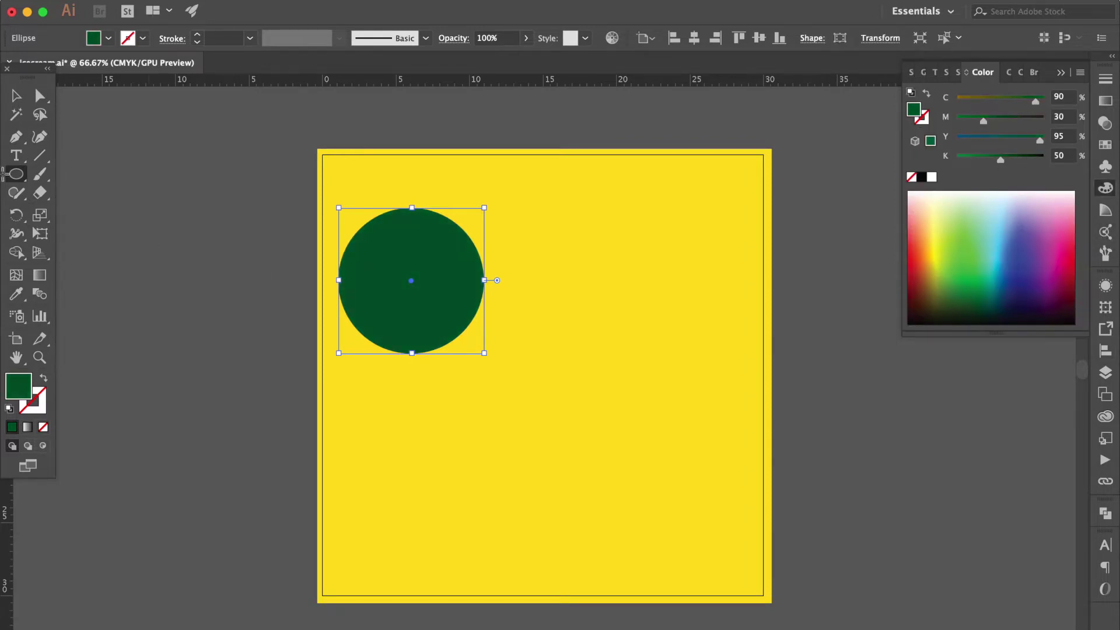
- Duplicate the green circle and fill the lower copy red-orange
left_click(17, 95)
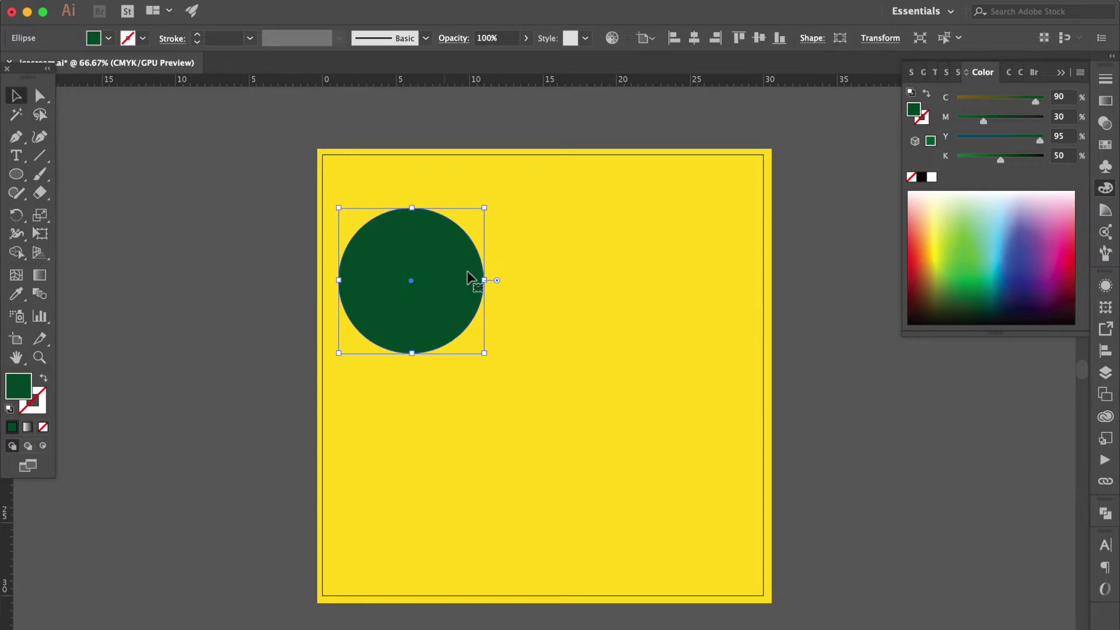
mouse_move(453, 297)
left_mouse_down()
mouse_move(688, 298)
mouse_move(620, 484)
left_mouse_up()
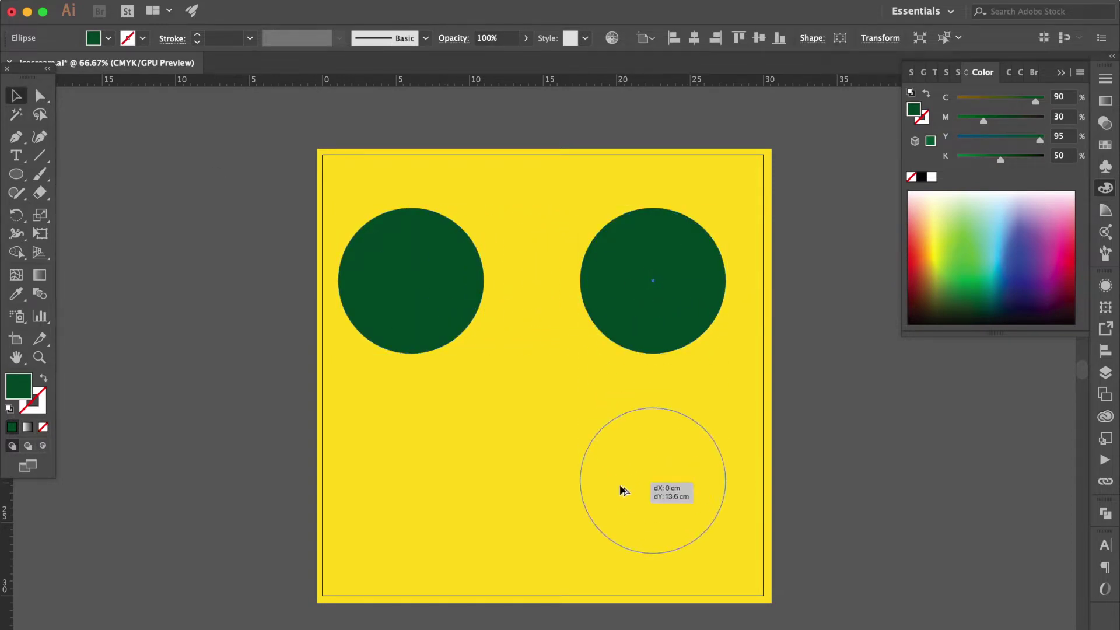
left_click(1105, 148)
left_click(1042, 121)
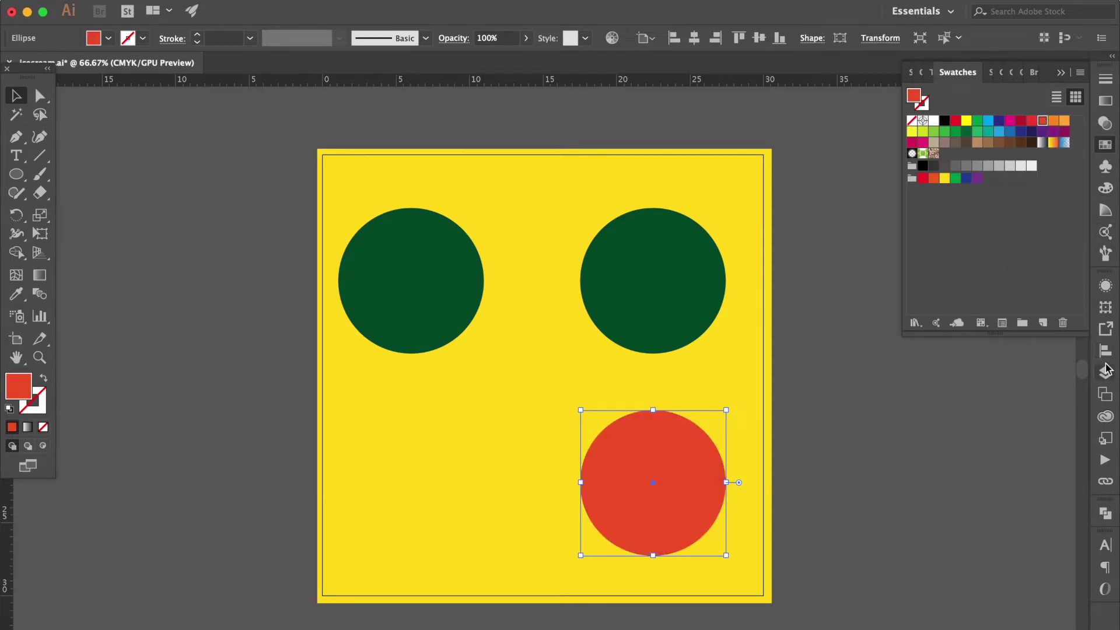
- Centre the red circle horizontally and recolour the right circle a soft magenta pink
left_click(1105, 349)
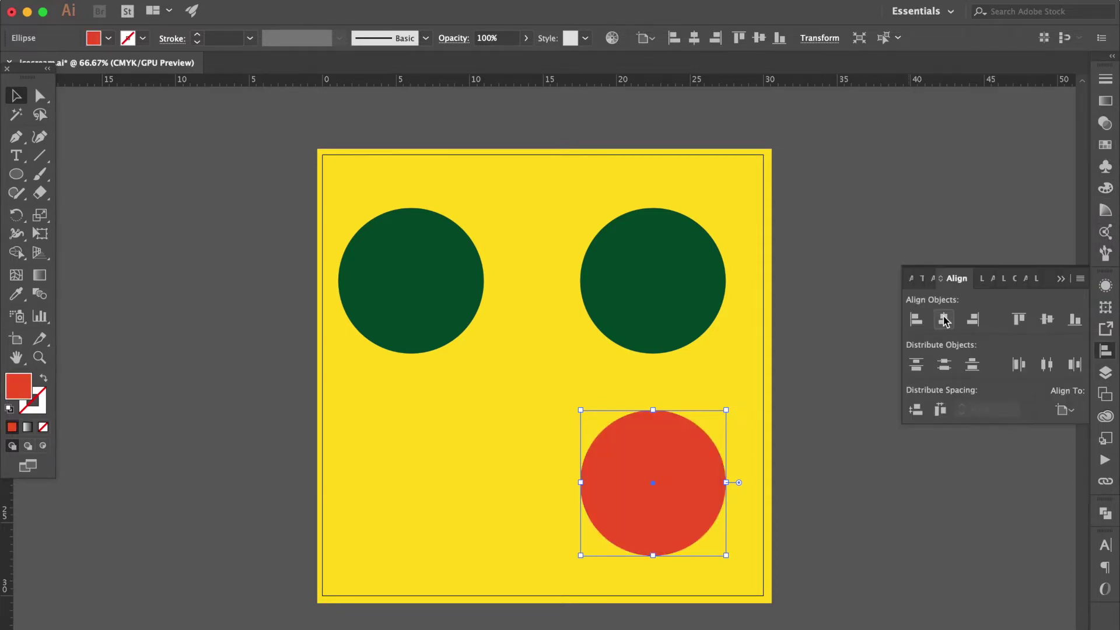
left_click(944, 320)
left_click(650, 274)
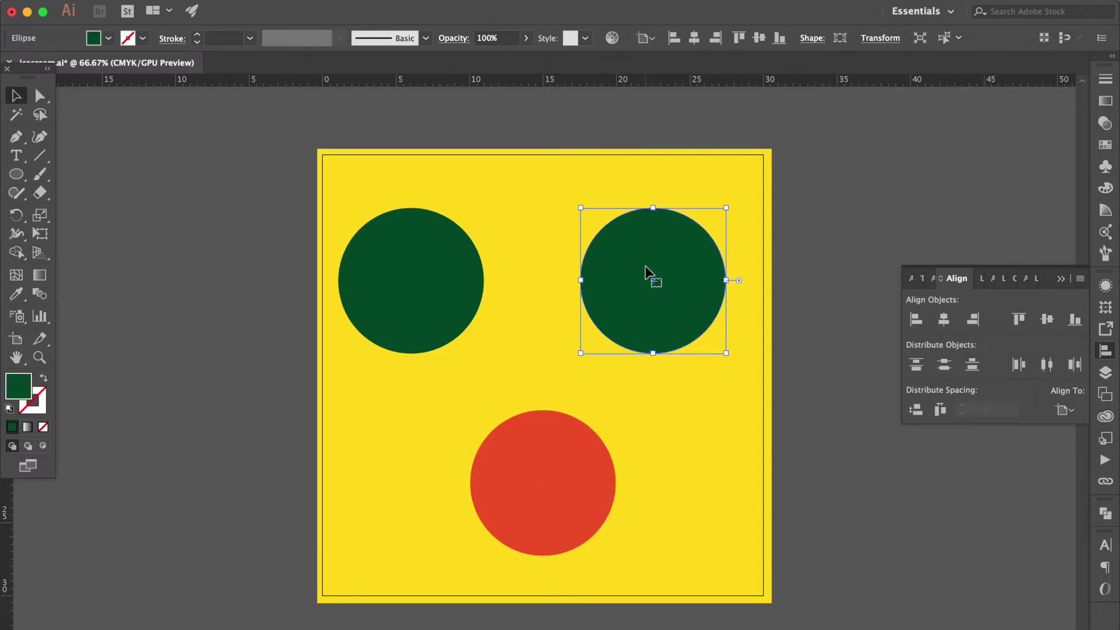
left_click(1104, 146)
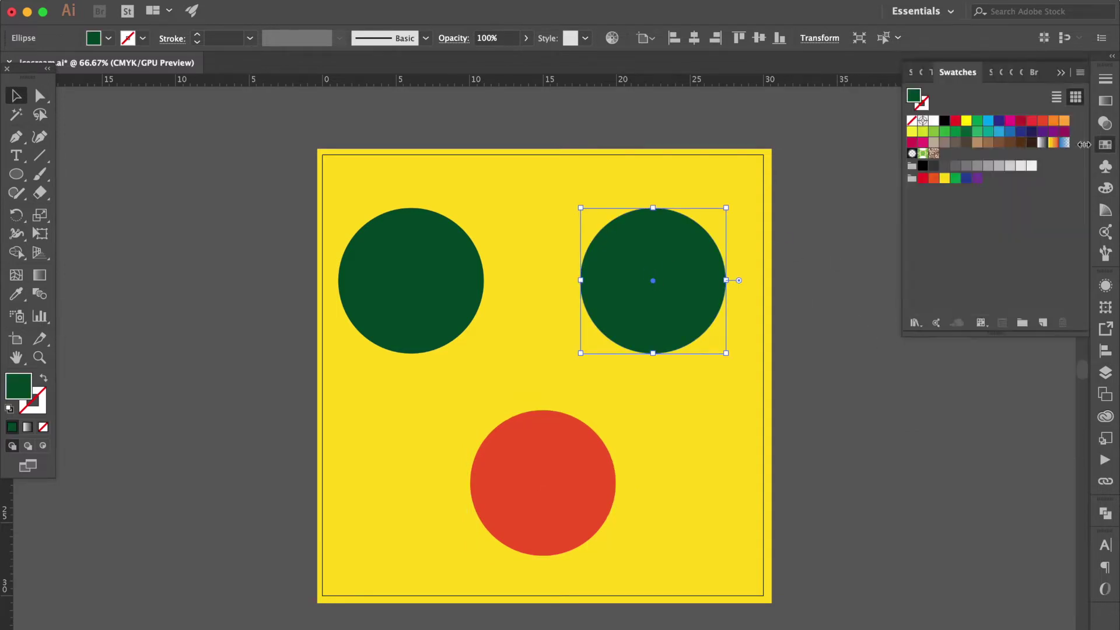
left_click(1010, 123)
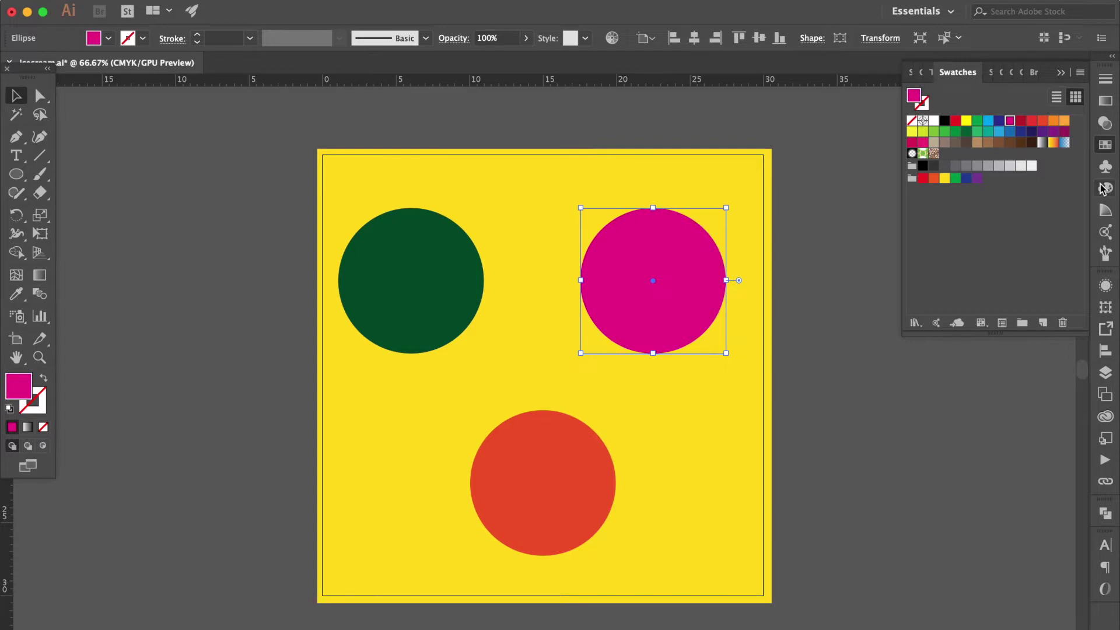
left_click(1102, 187)
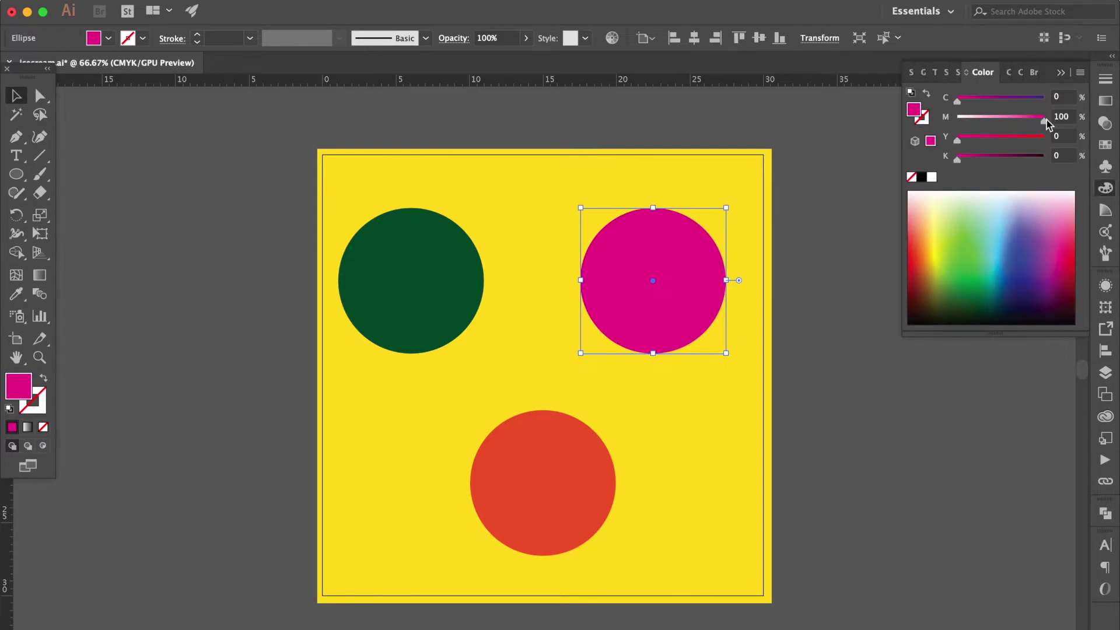
left_click_drag(1044, 121, 1005, 120)
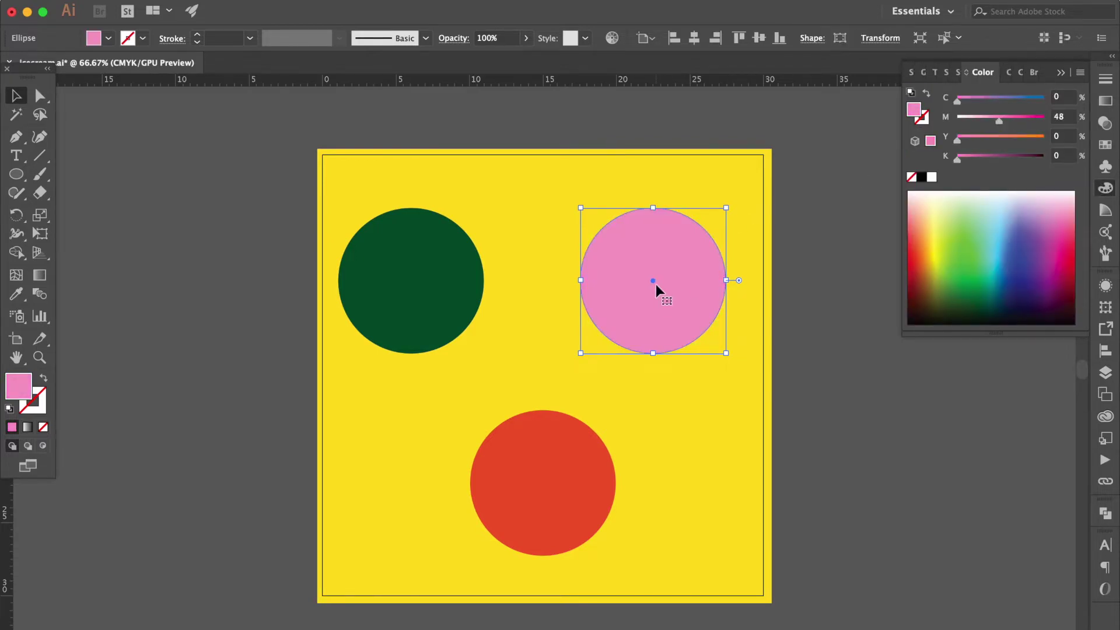
- Centre the two top circles together horizontally on the artboard
left_click(412, 292, "shift")
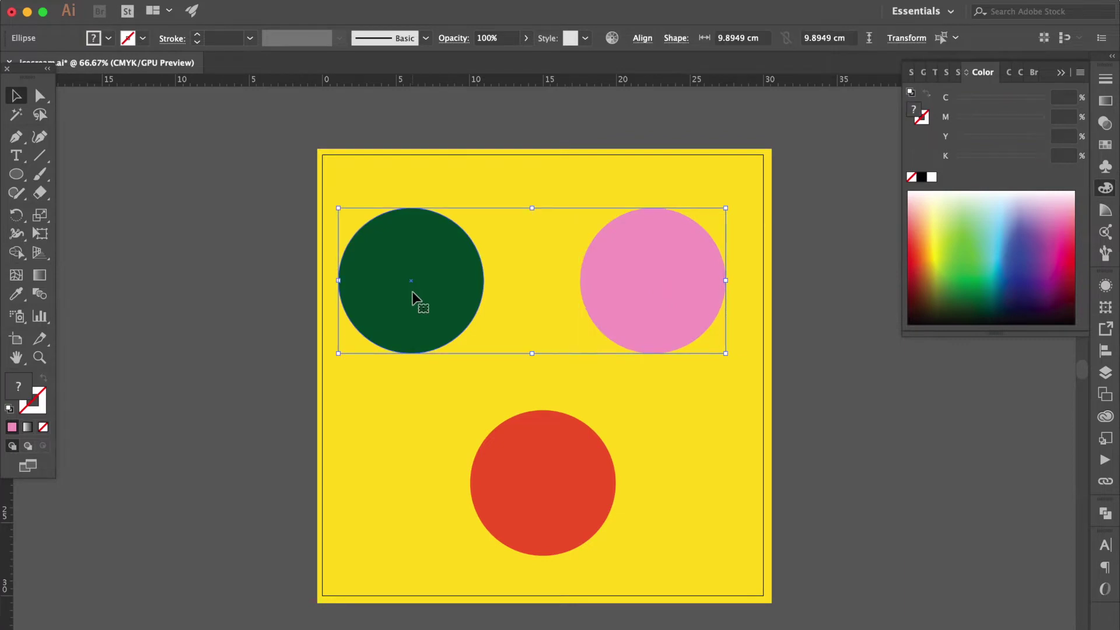
left_click(1102, 351)
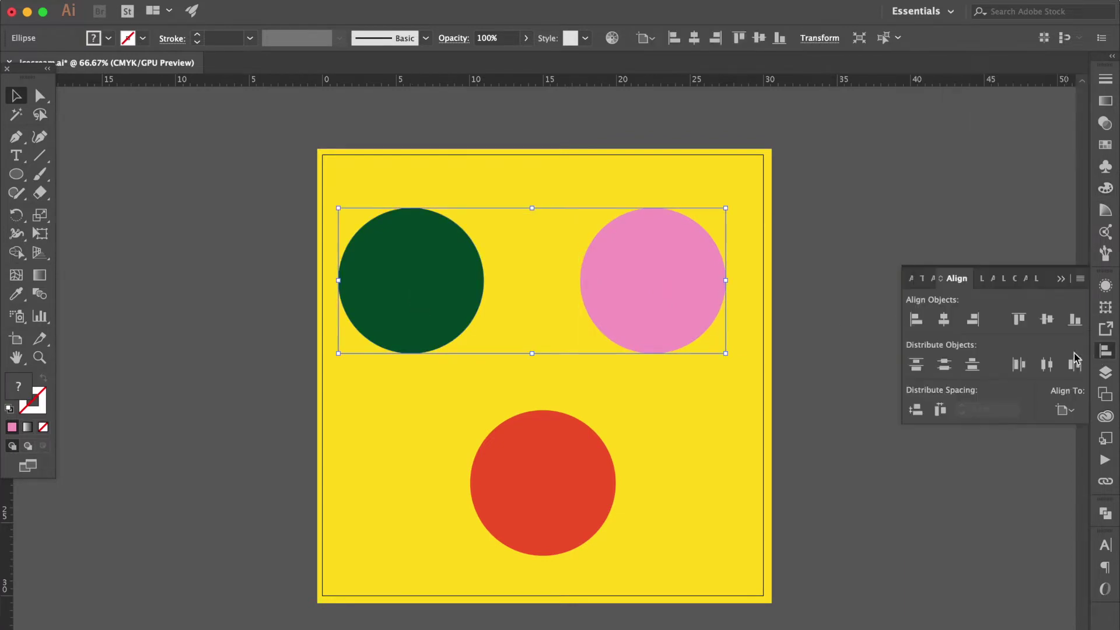
left_click(941, 324)
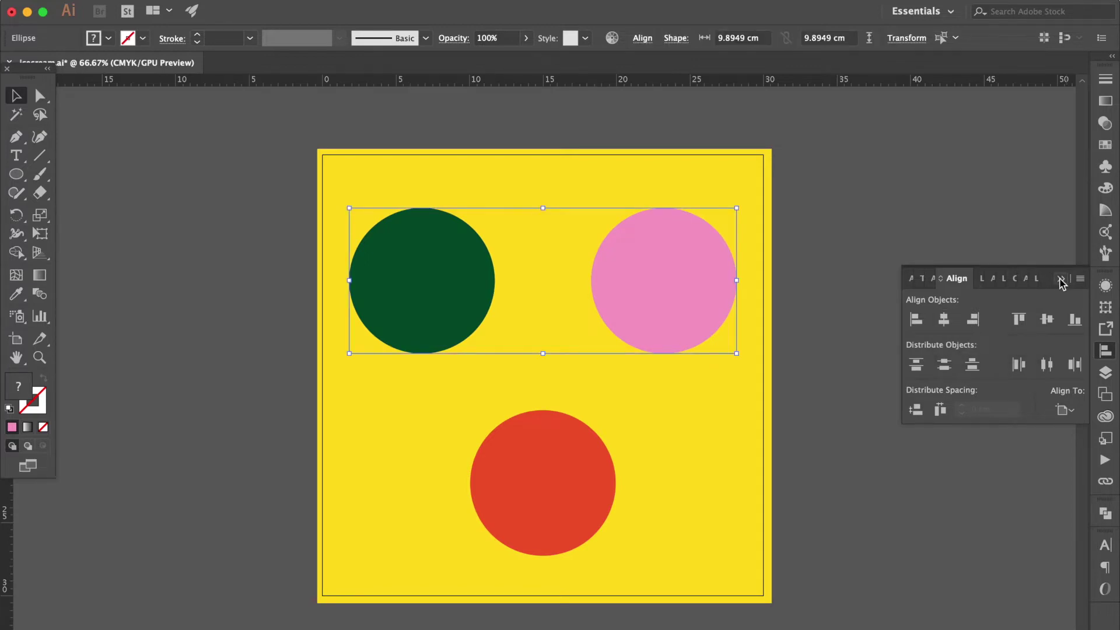
left_click(1061, 283)
left_click(919, 314)
left_click(1105, 376)
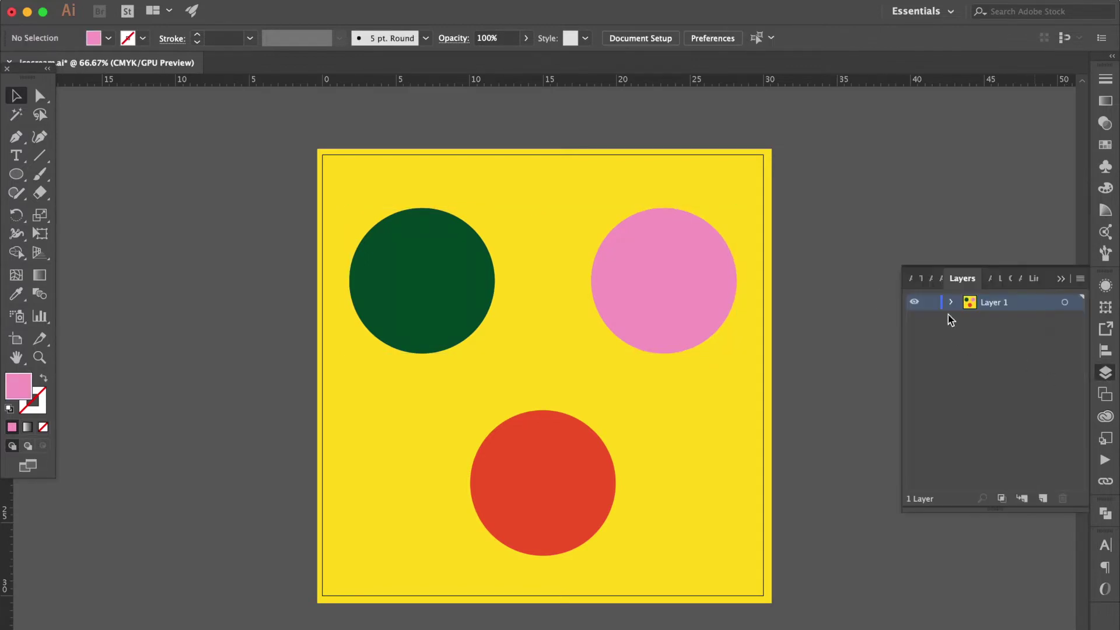
- Rename Layer 1 to 'background'
double_click(993, 308)
type("background")
key("Return")
- Add a new empty layer above the background layer
left_click(1079, 279)
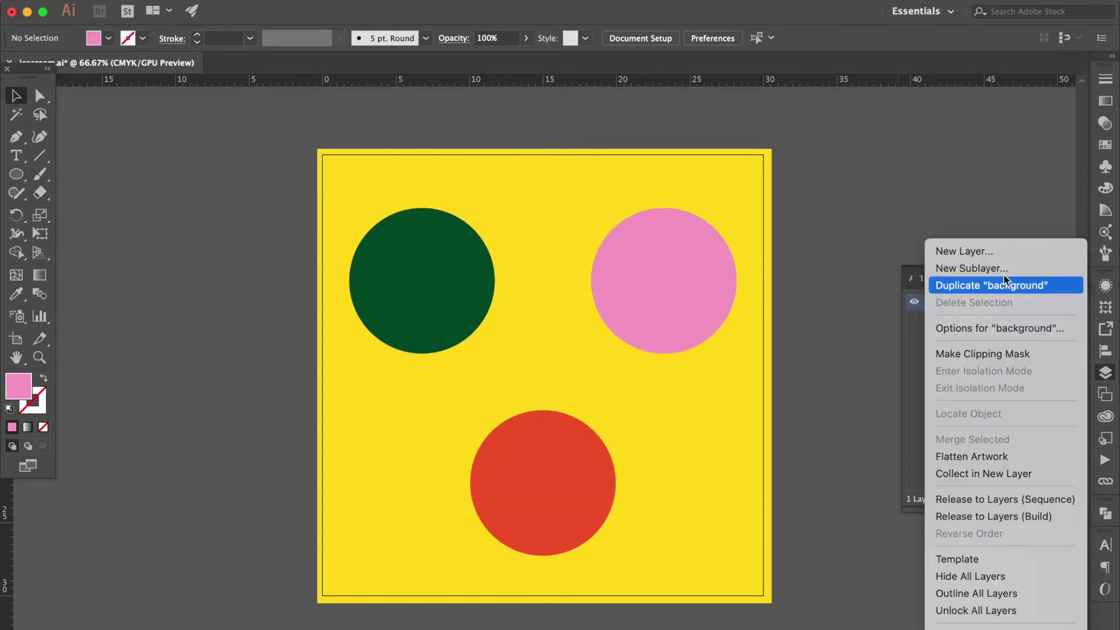
left_click(999, 250)
scroll(418, 312, "up", 4)
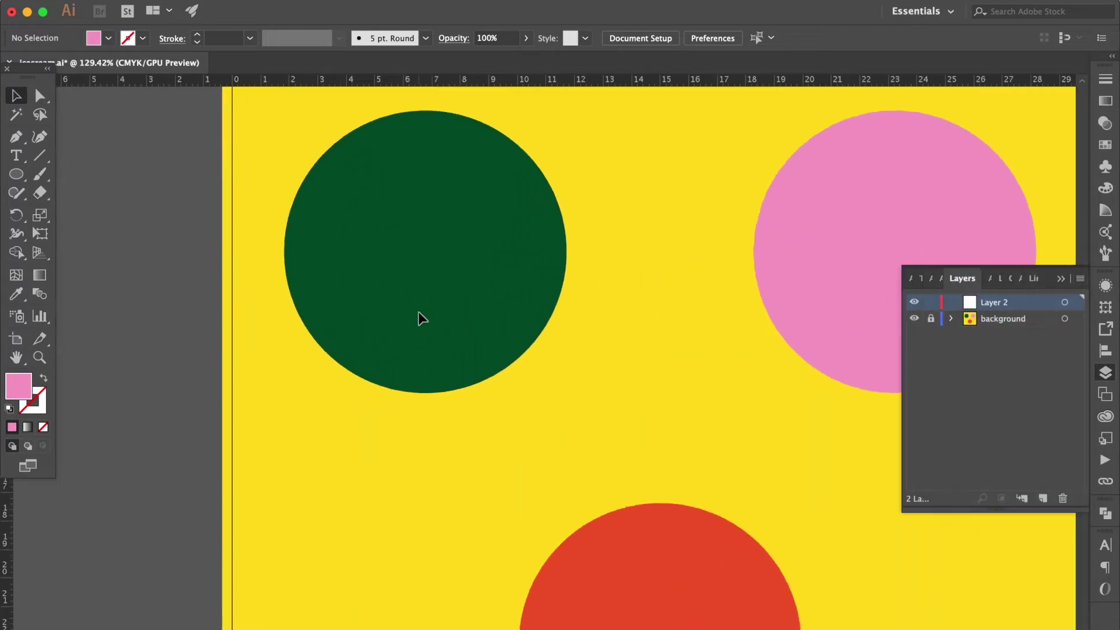
scroll(418, 311, "up", 2)
left_click(17, 178)
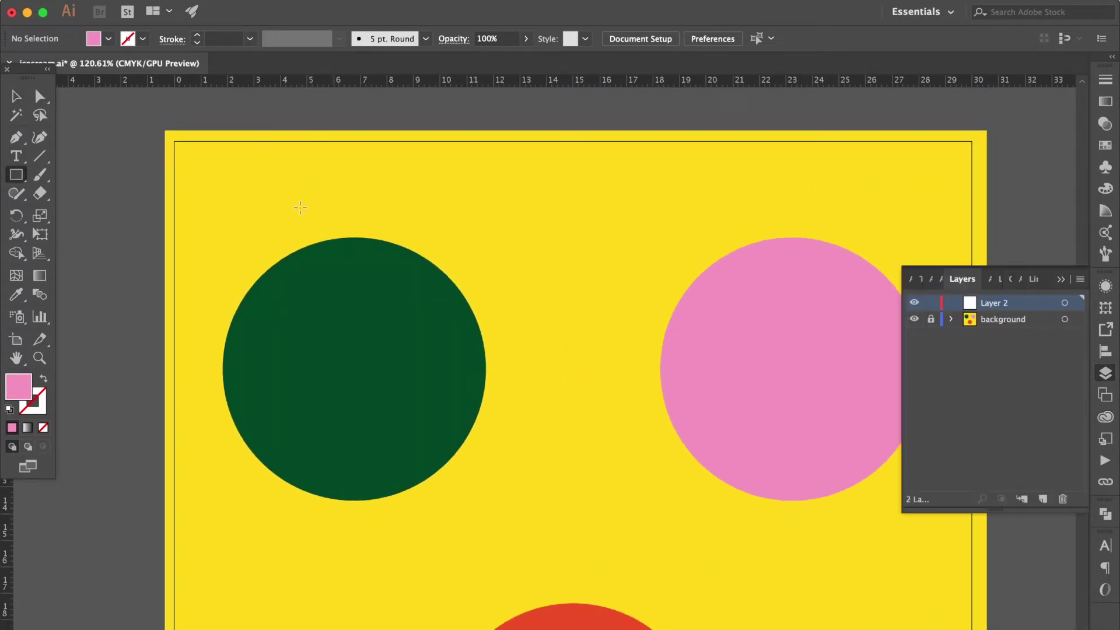
- Draw a pink rectangle over the left green circle and round its top corners into an arch
left_click_drag(290, 228, 419, 424)
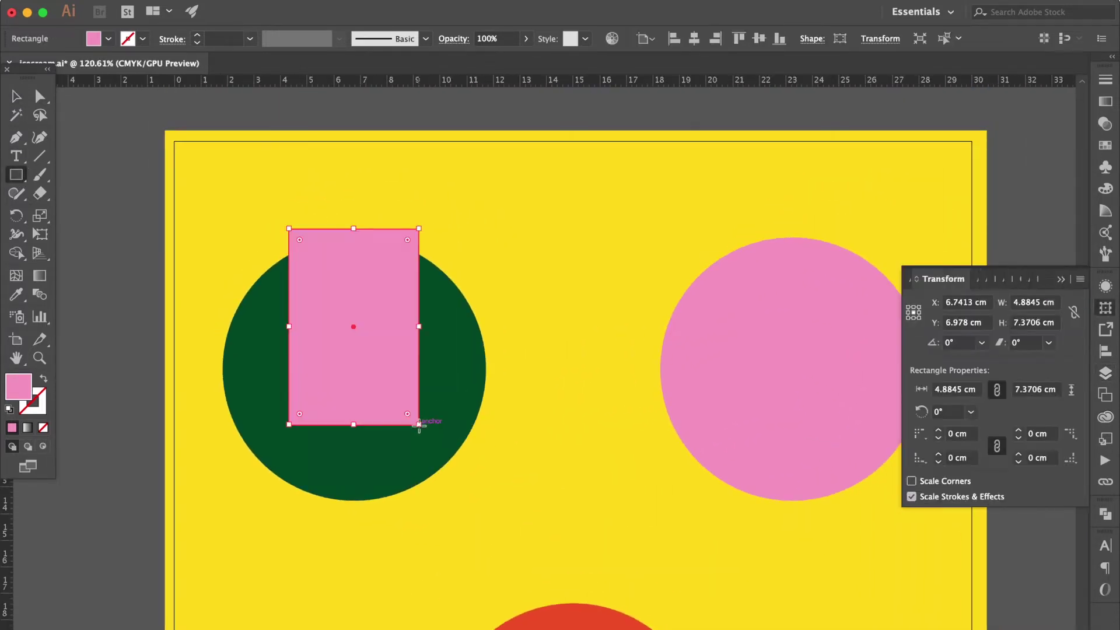
left_click(40, 96)
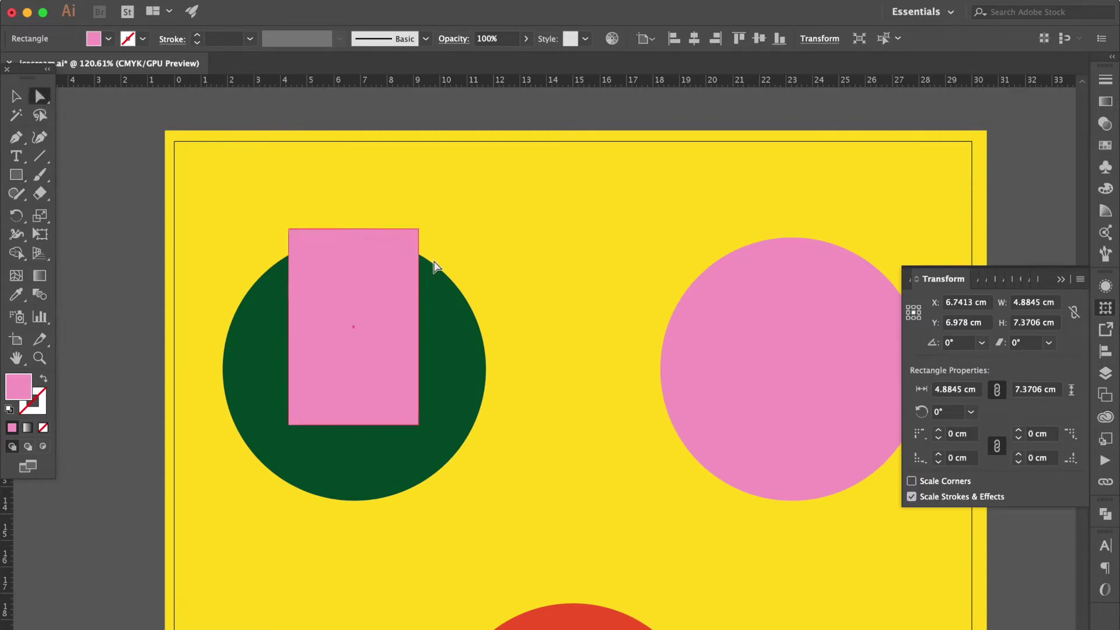
left_click(408, 239)
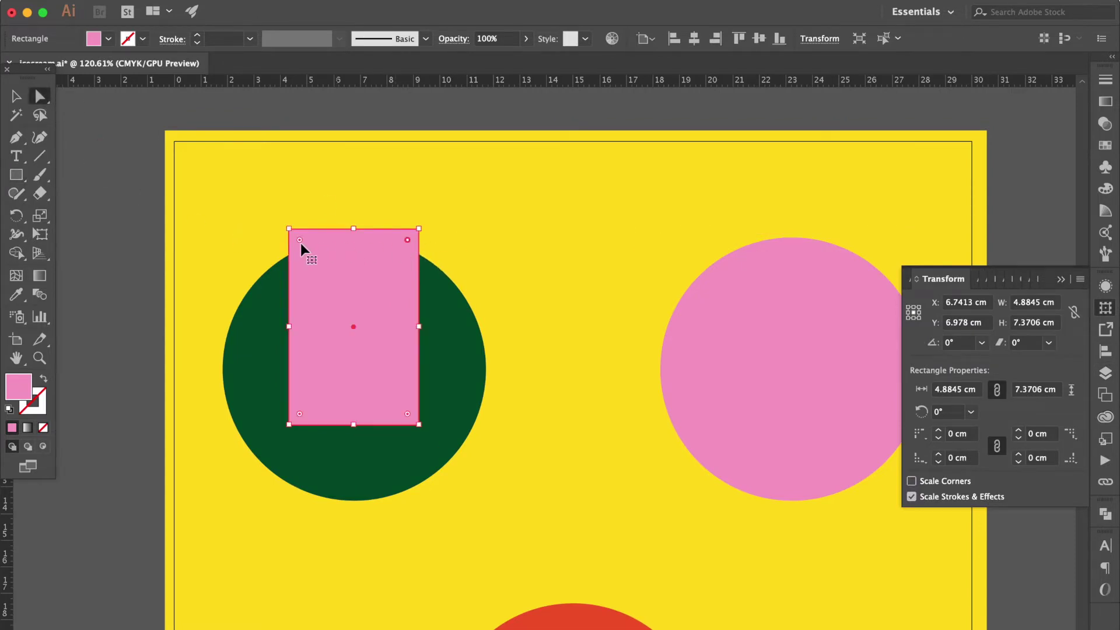
left_click_drag(299, 240, 323, 369)
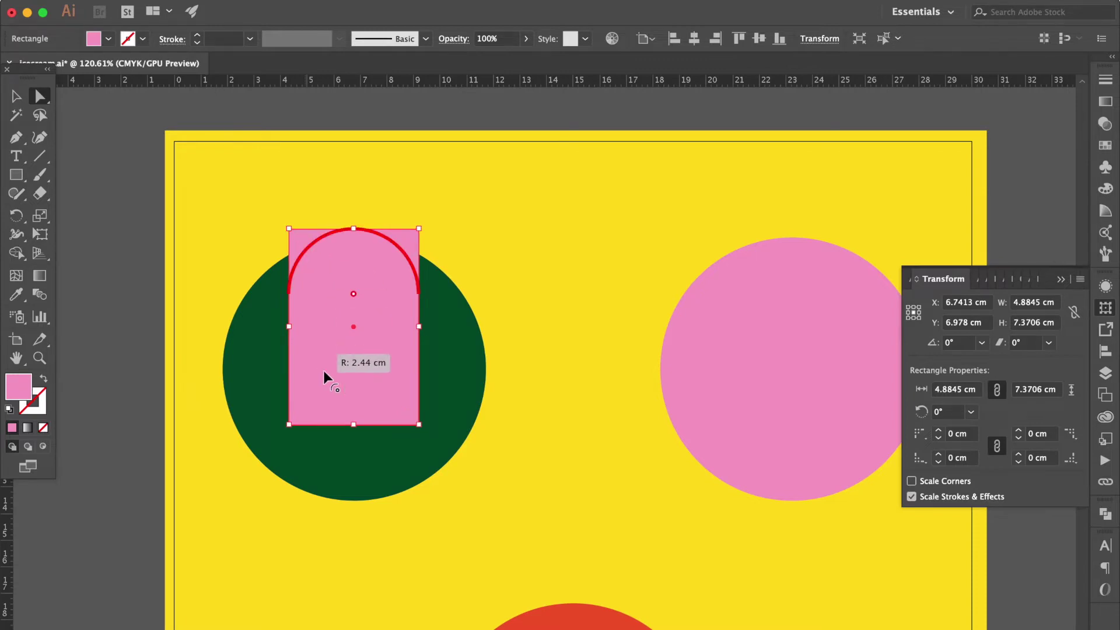
left_click_drag(323, 370, 323, 370)
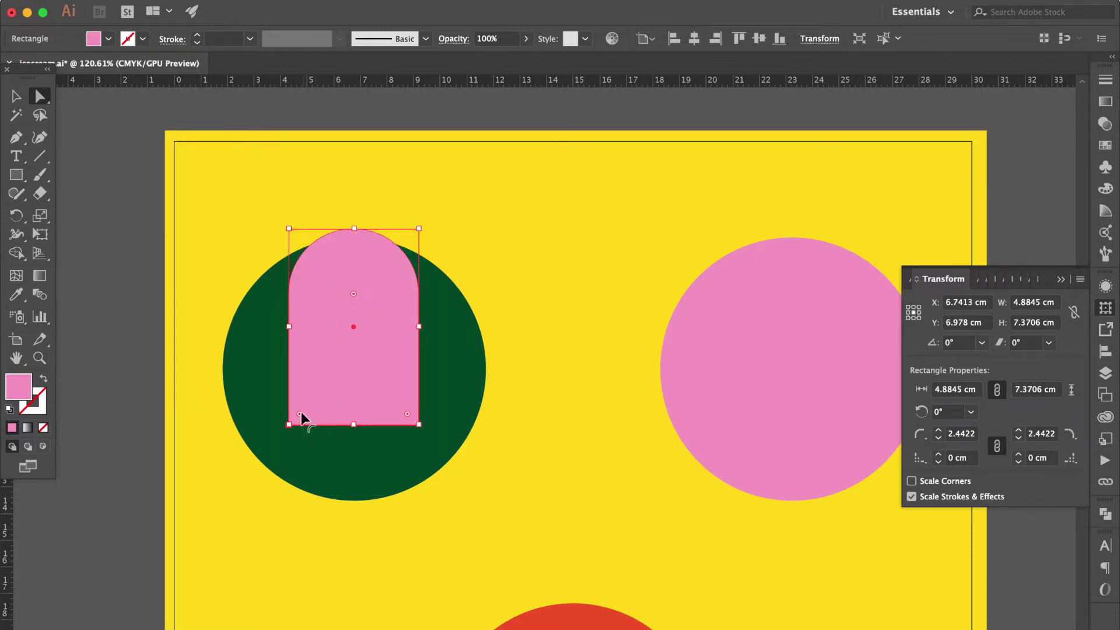
- Round the bottom corners to about 0.79 cm and draw a thin stick rectangle below
left_click(299, 414)
left_click_drag(404, 413, 395, 404)
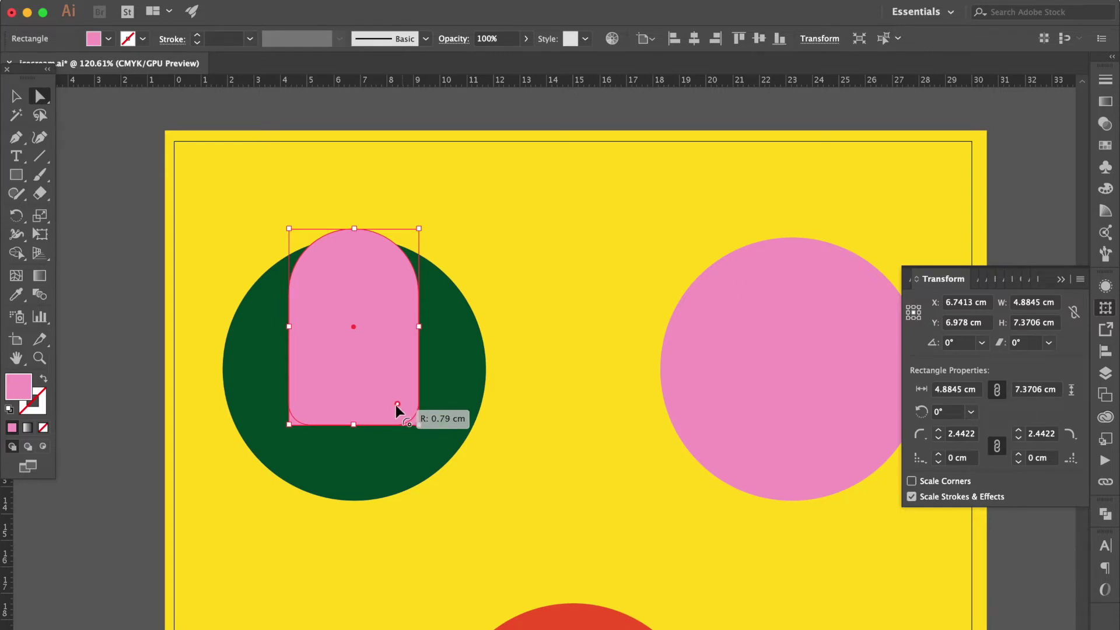
left_click_drag(395, 405, 394, 405)
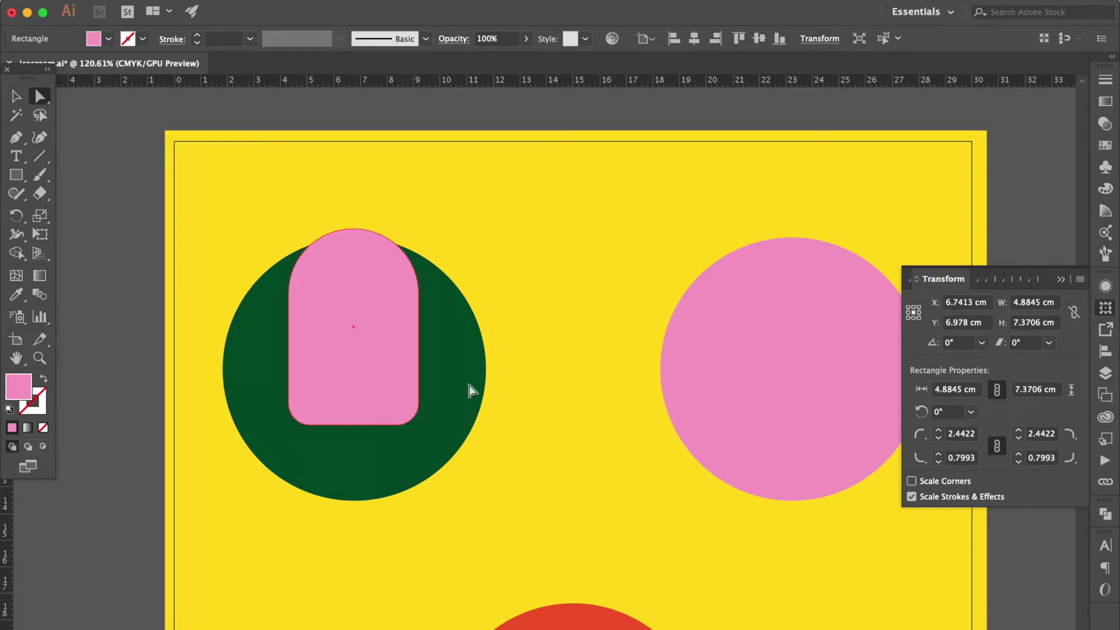
left_click(16, 175)
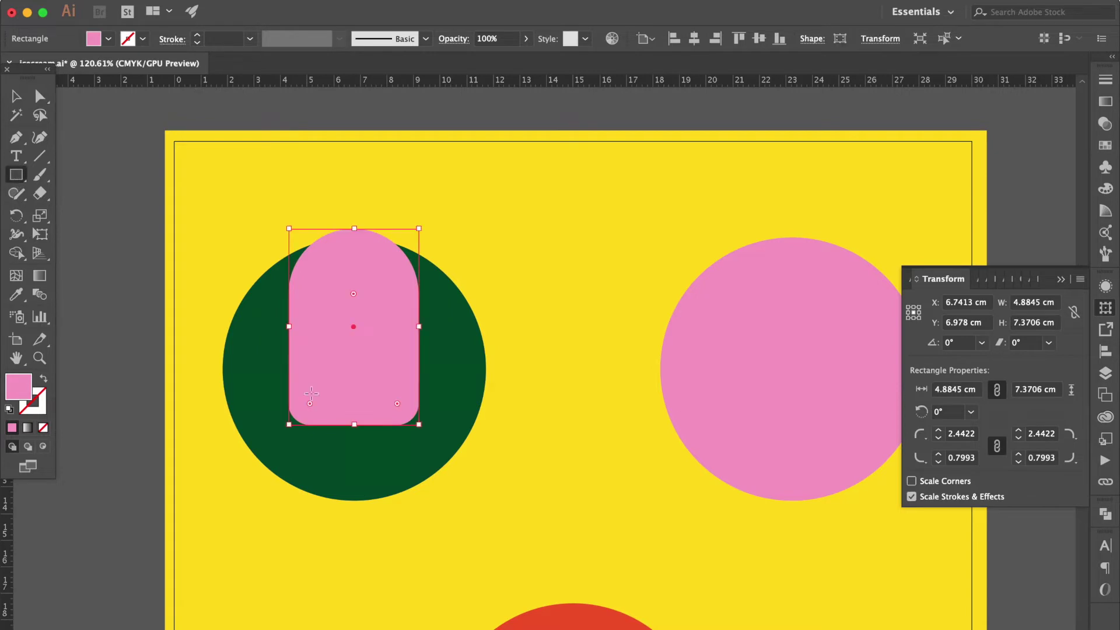
left_click_drag(336, 409, 358, 578)
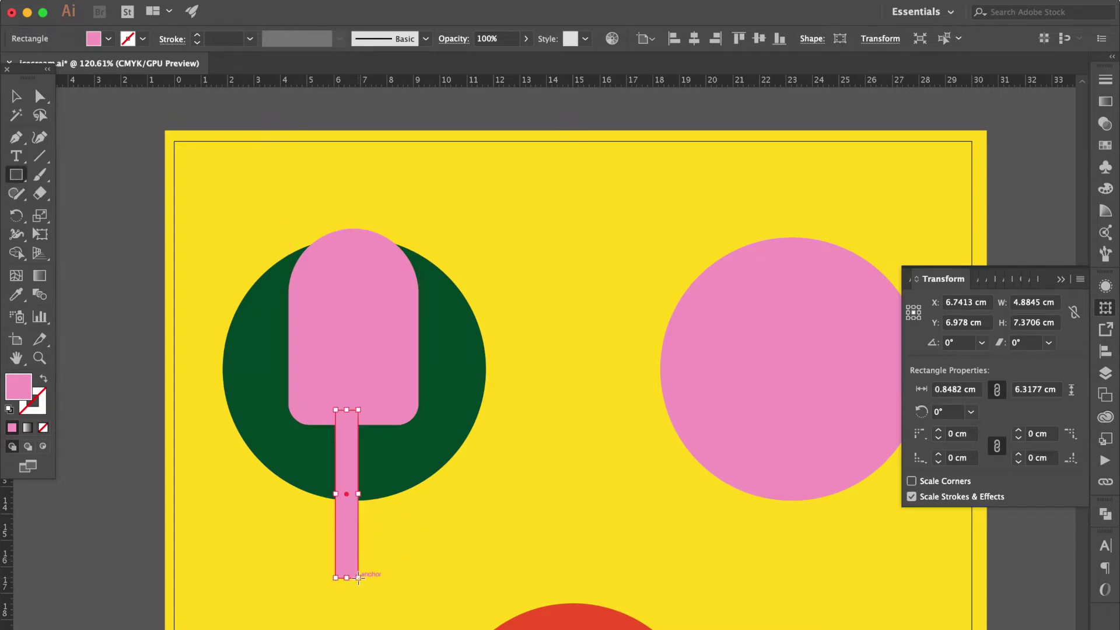
- Round the stick's ends to about 0.42 cm radius into a capsule
left_click(44, 103)
scroll(359, 422, "up", 2)
scroll(358, 422, "up", 2)
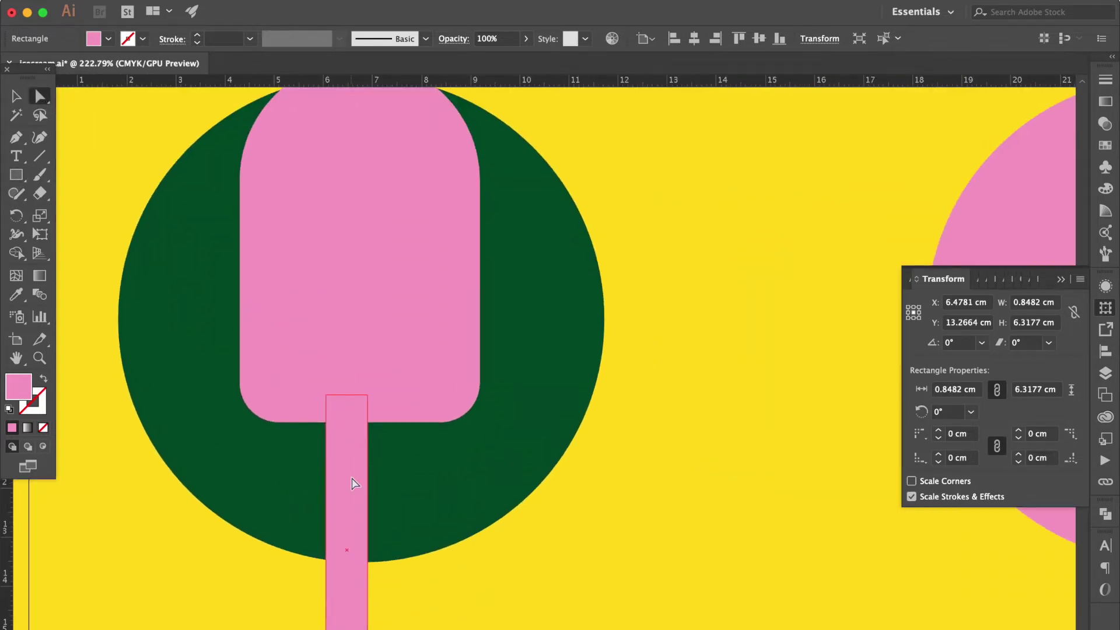
left_click_drag(356, 405, 351, 561)
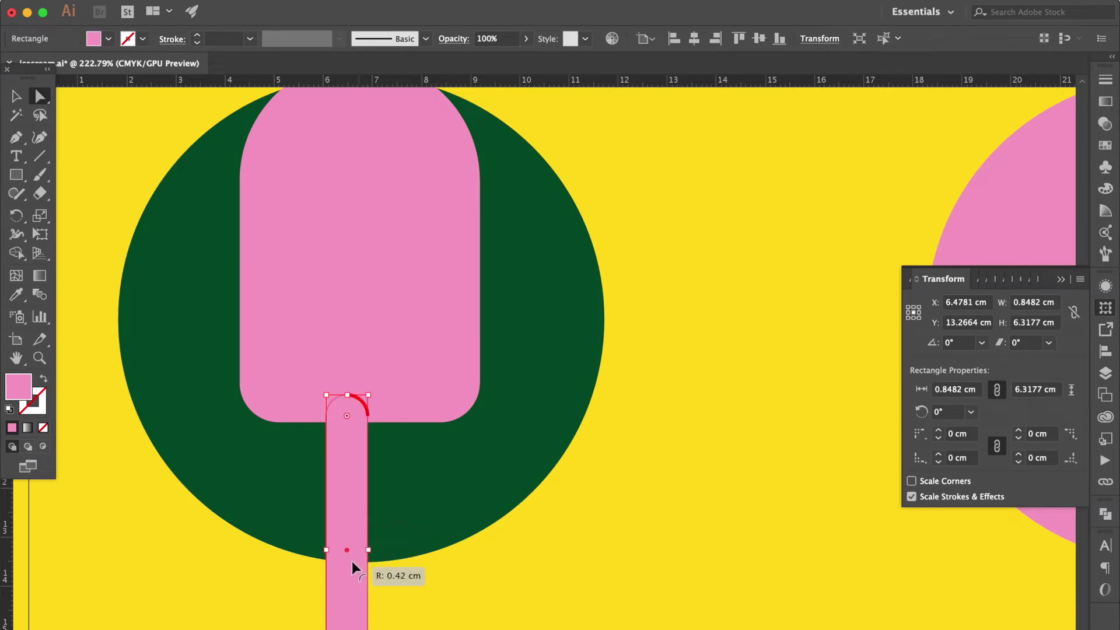
- Select the popsicle top and scale it up proportionally
left_click(19, 96)
scroll(340, 252, "down", 1)
scroll(339, 252, "down", 2)
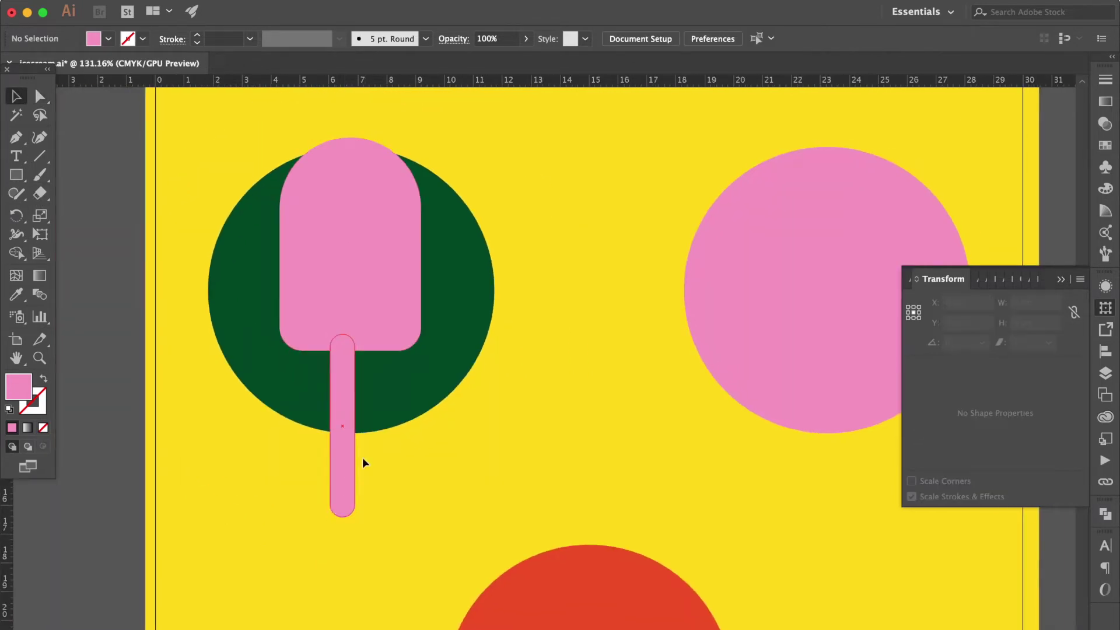
left_click(354, 450)
left_click(370, 253)
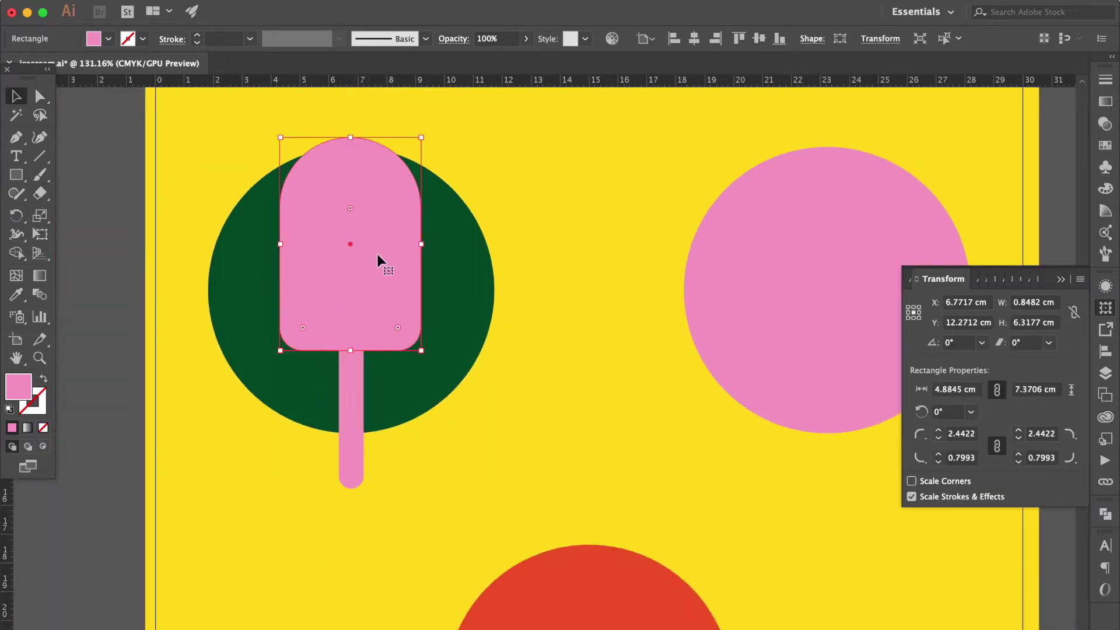
scroll(379, 256, "up", 2)
scroll(349, 210, "up", 1)
left_click_drag(335, 191, 336, 146)
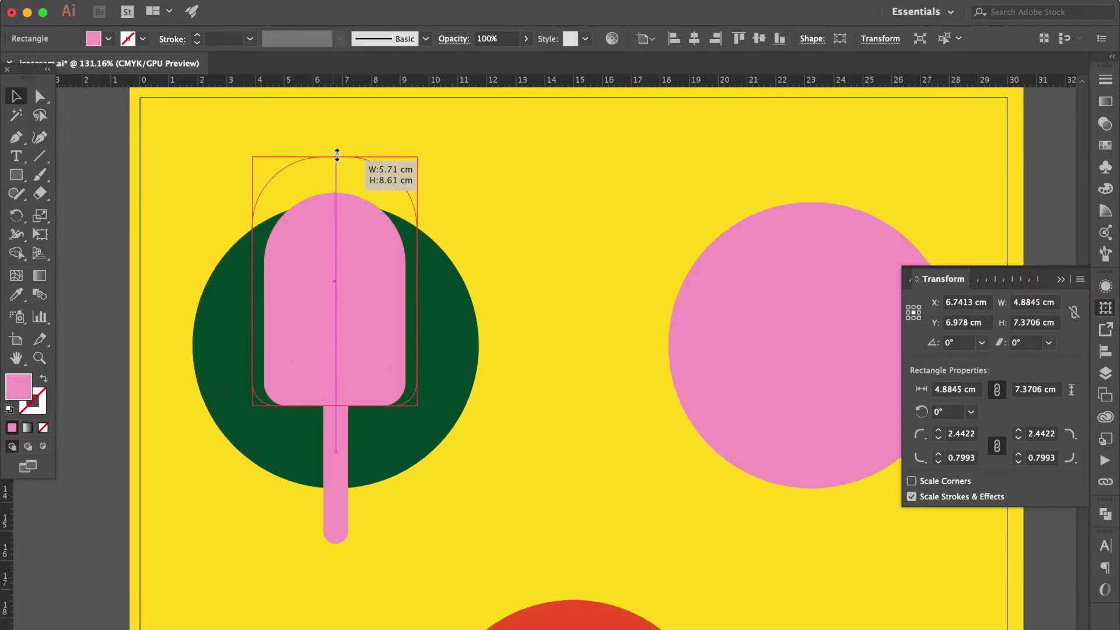
- Centre the stick under the popsicle top and move both back over the green circle
left_click(340, 463)
left_click_drag(339, 456, 339, 465)
left_click(383, 365, "shift")
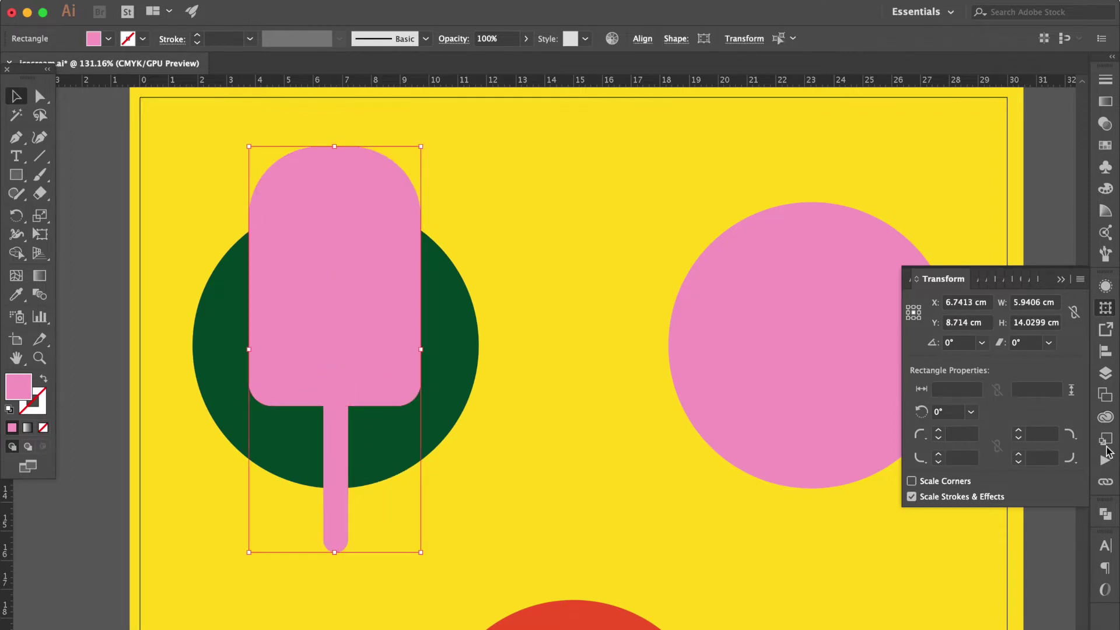
left_click(1111, 351)
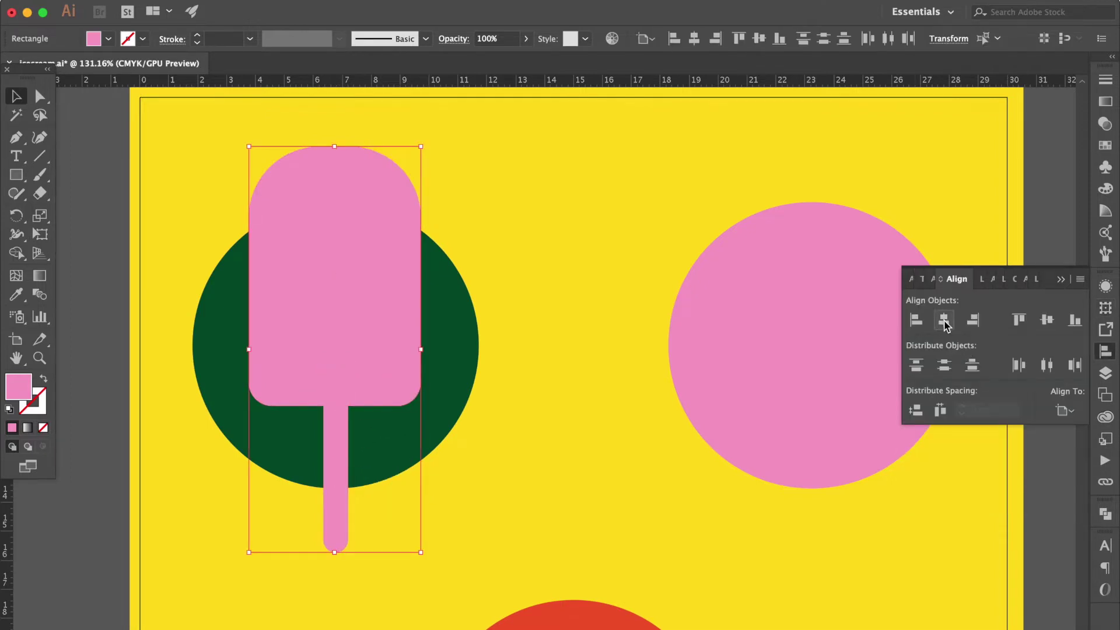
left_click(945, 321)
left_click_drag(607, 305, 376, 331)
left_click(470, 170)
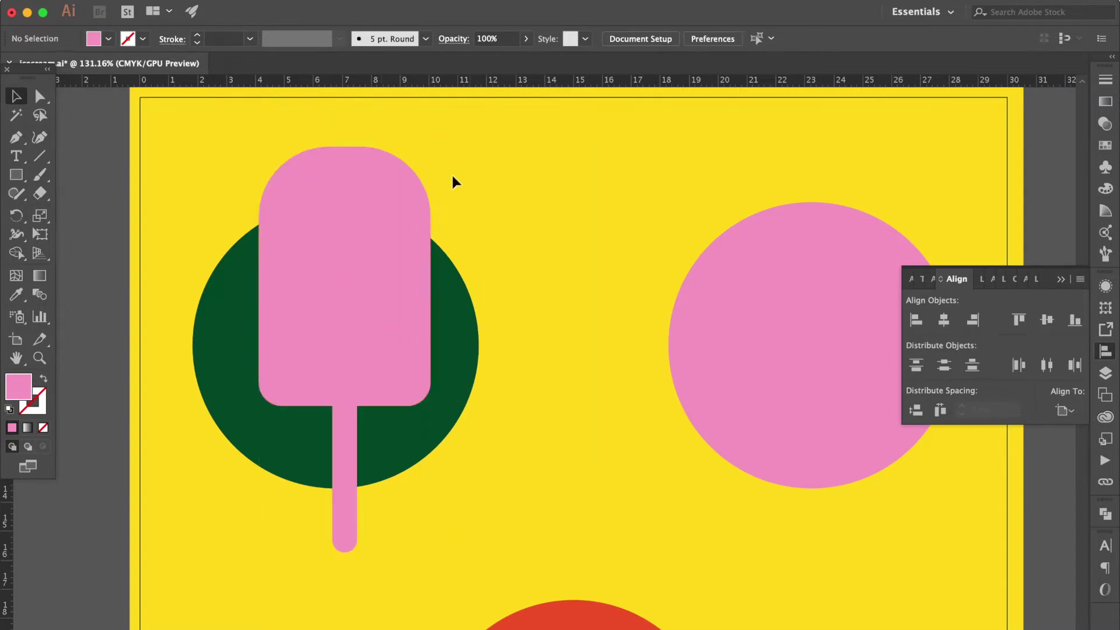
- Round the popsicle top's corners to maximum radius for a full semicircle
left_click(334, 199)
key("a")
left_click(362, 193)
left_click(360, 217)
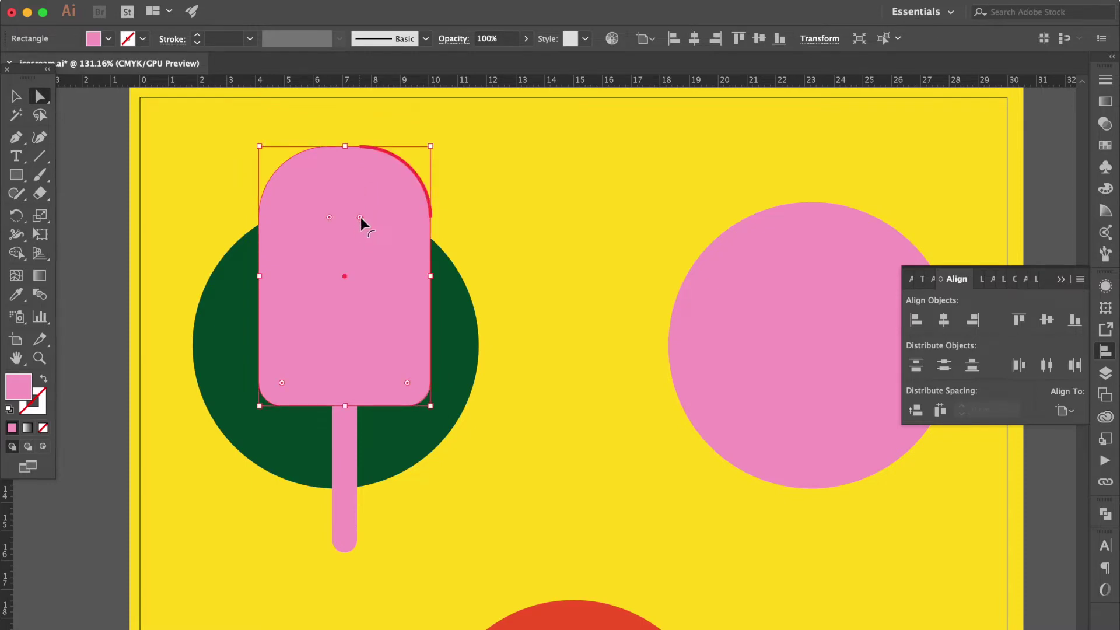
left_click_drag(328, 216, 337, 331)
left_click(95, 118)
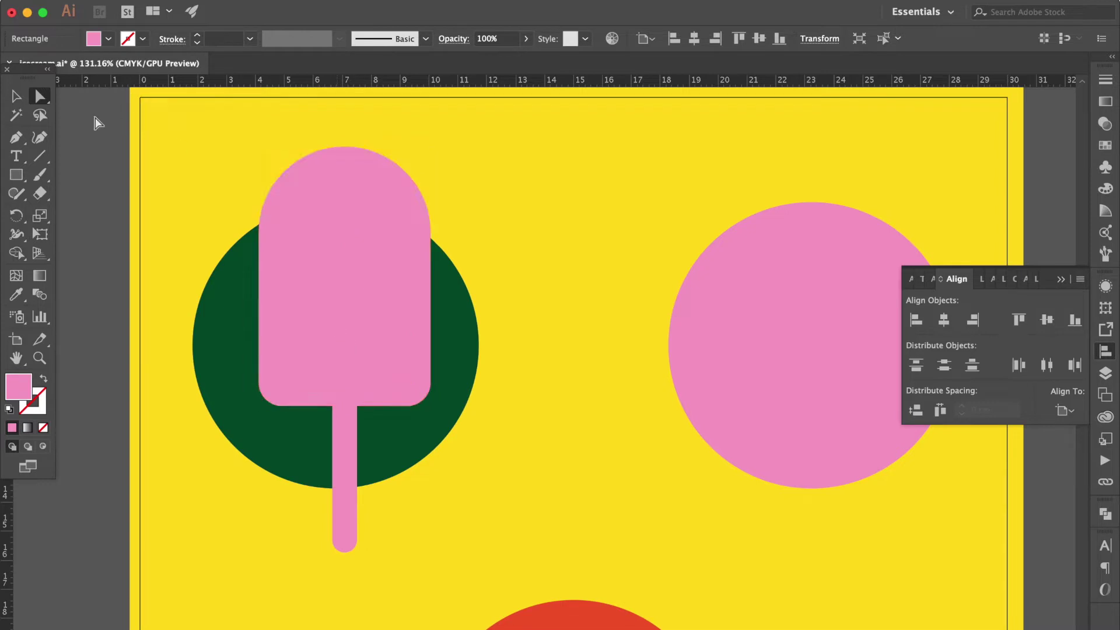
- Fill both the popsicle top and the stick with white
left_click(9, 95)
left_click(274, 169)
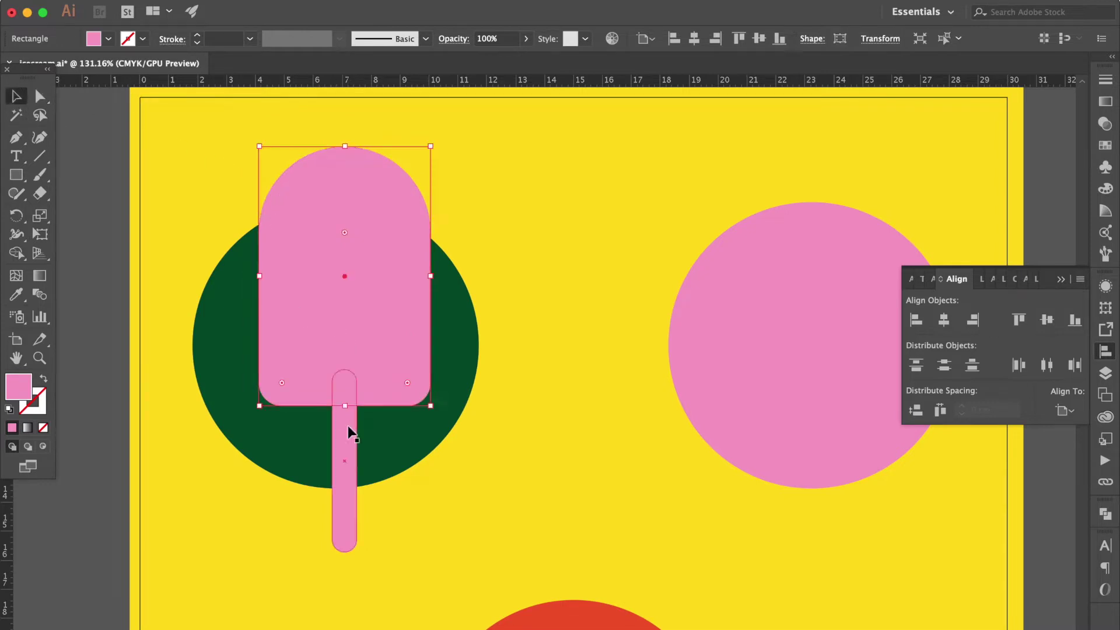
left_click(349, 446, "shift")
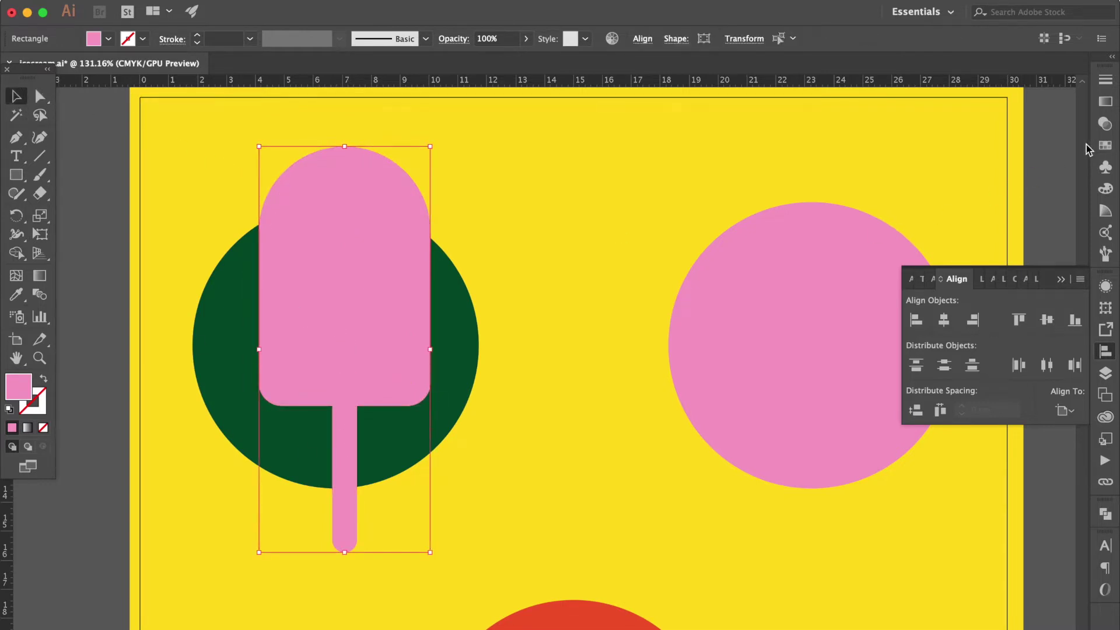
left_click(1105, 144)
left_click(933, 122)
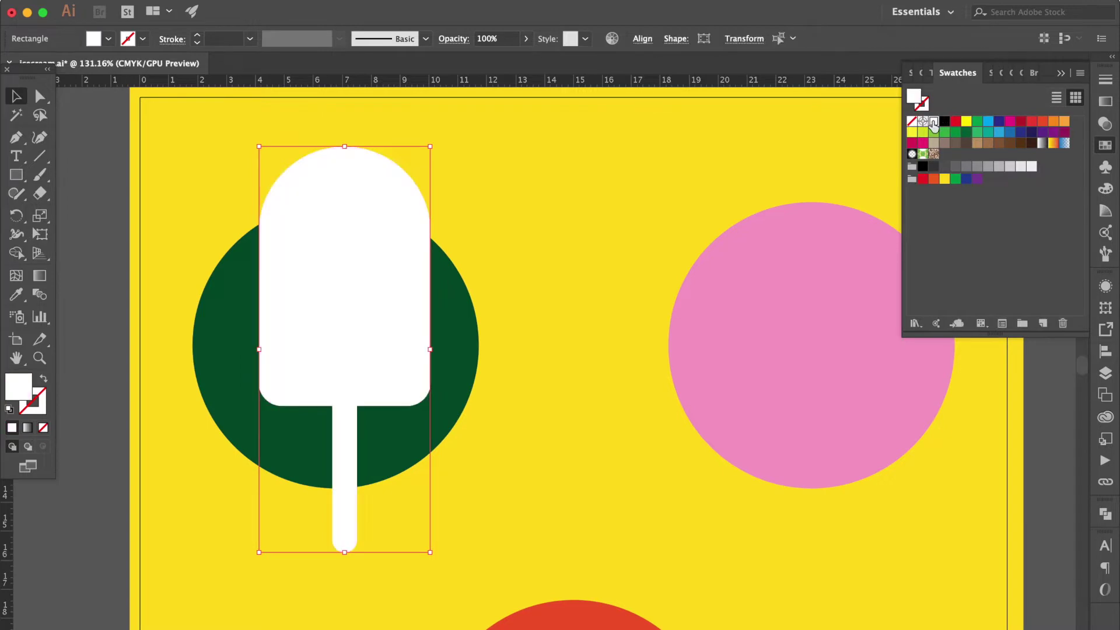
- Add five horizontal mesh lines down the left edge of the popsicle top with the Mesh tool
left_click(510, 203)
key("k")
left_click(262, 367)
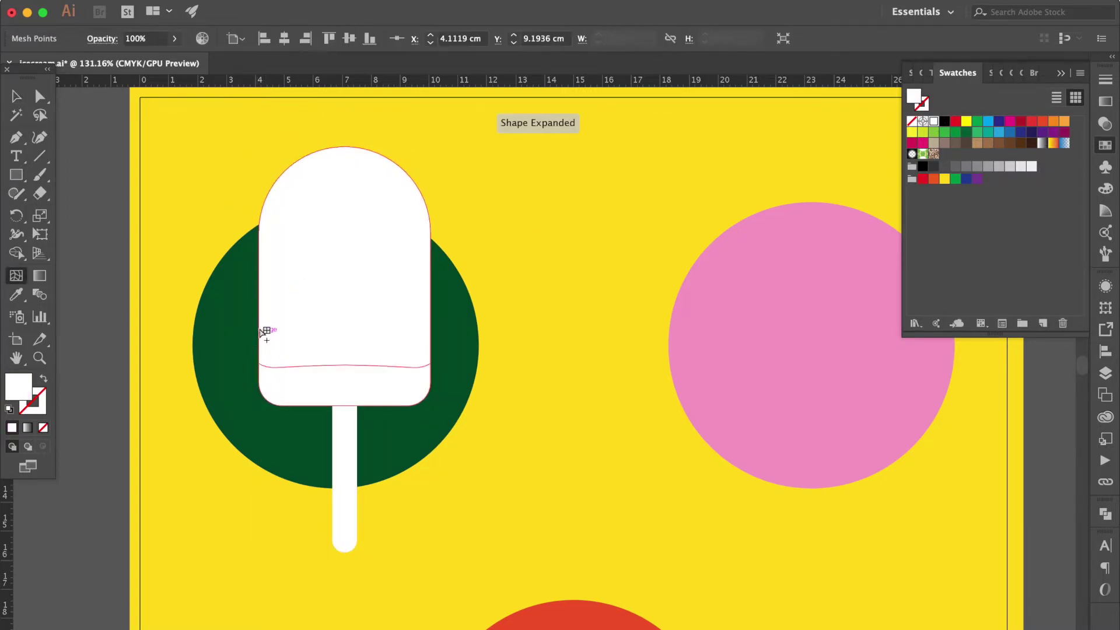
left_click(260, 304)
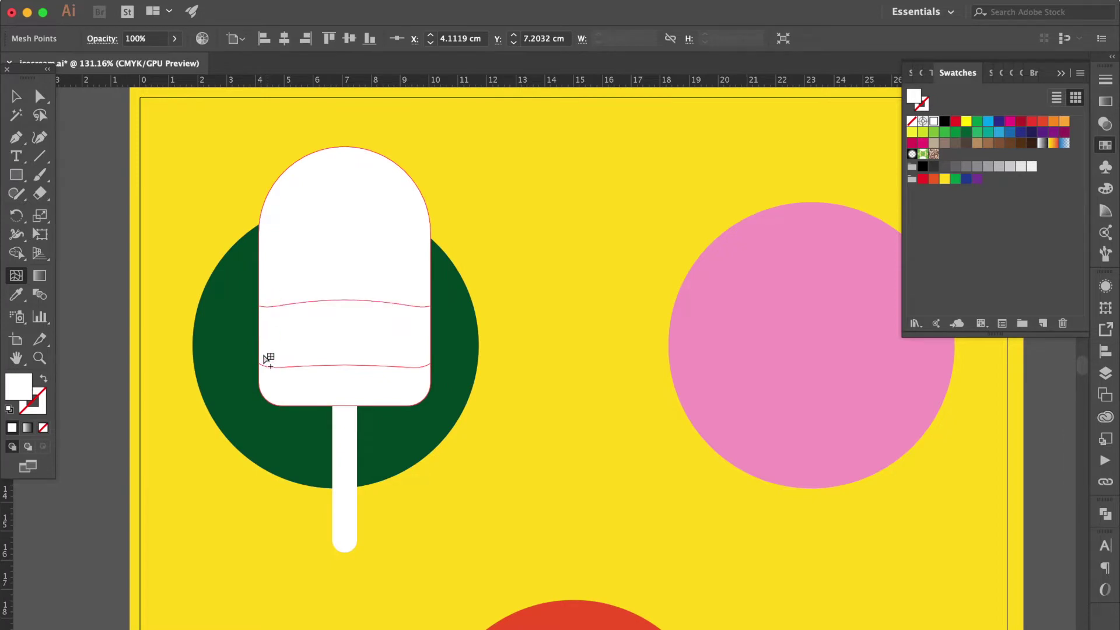
left_click(260, 263)
left_click(260, 213)
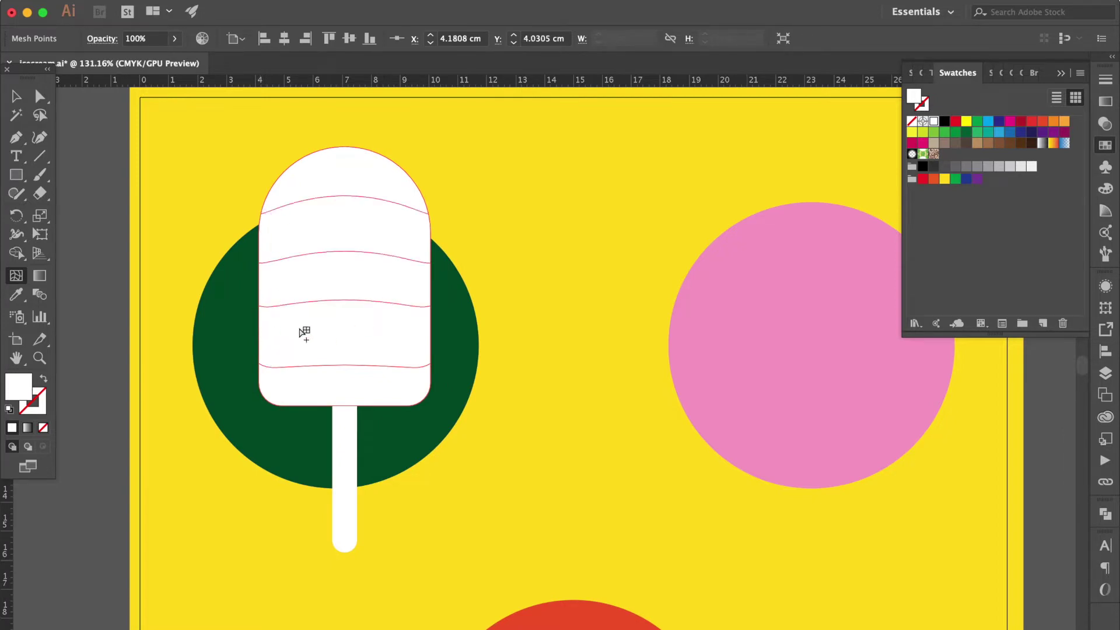
left_click(260, 339)
left_click(580, 296)
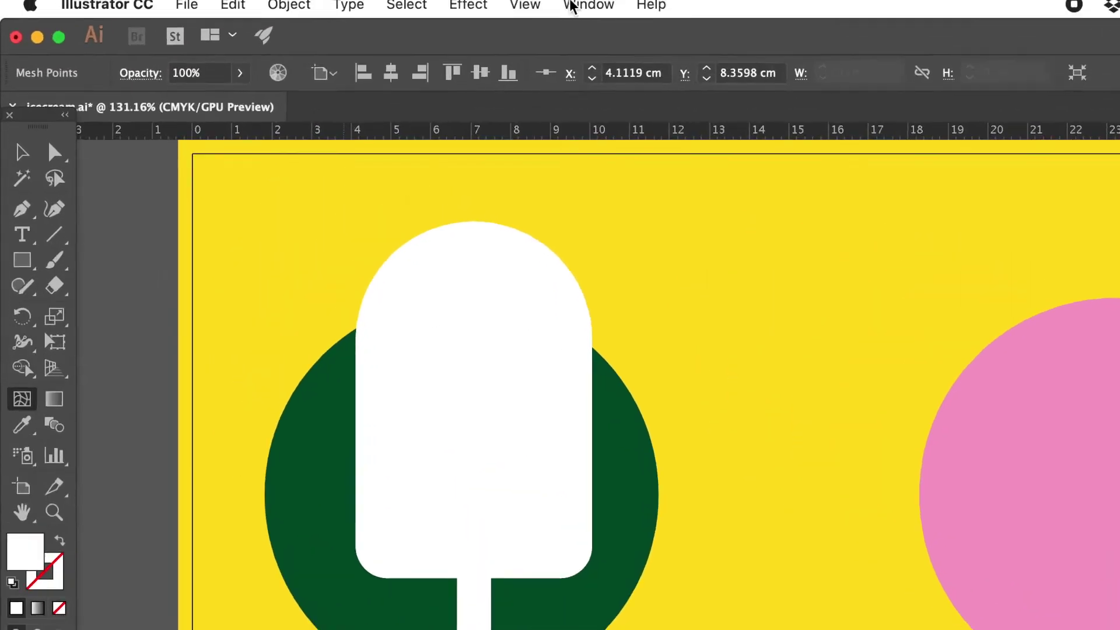
- Load the PANTONE+ Solid Coated library, add a central vertical mesh line, and colour the bottom point pink
left_click(408, 7)
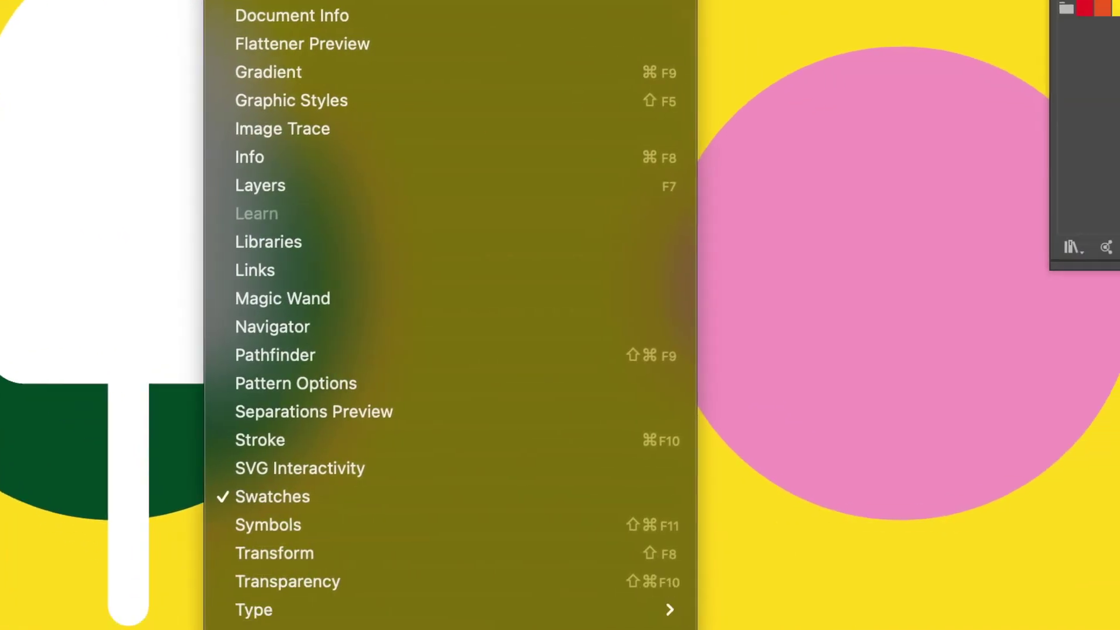
mouse_move(603, 86)
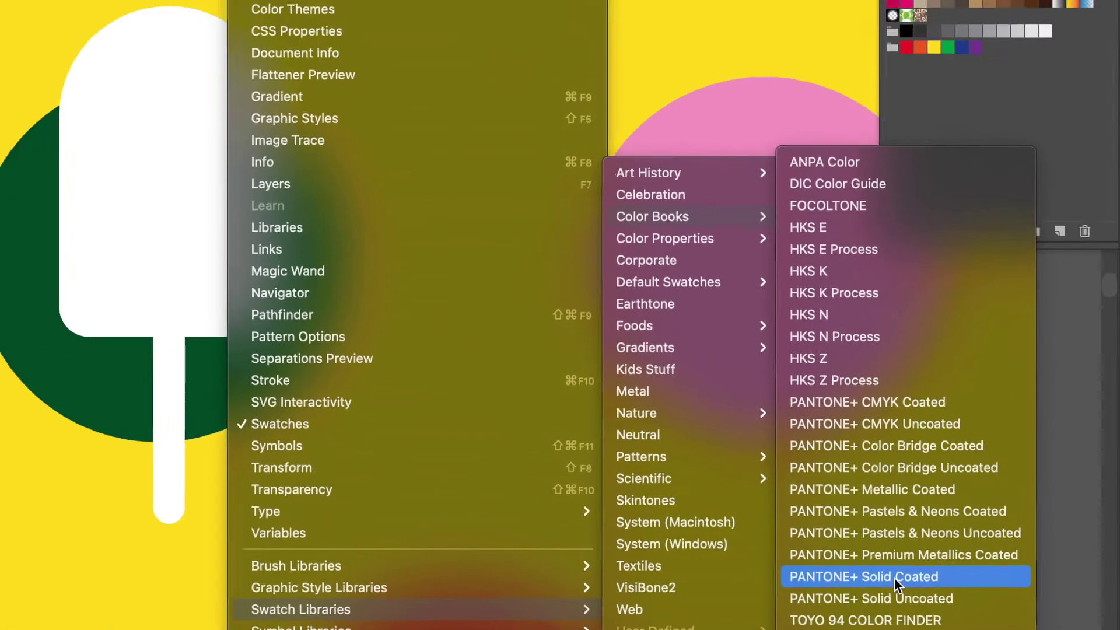
left_click(894, 577)
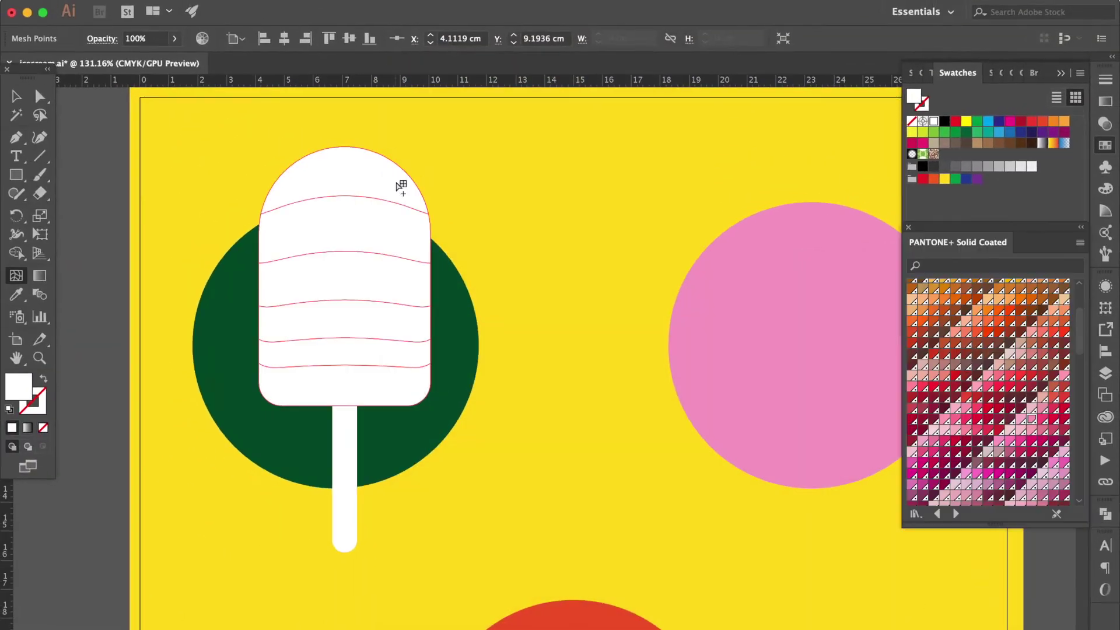
left_click(356, 148)
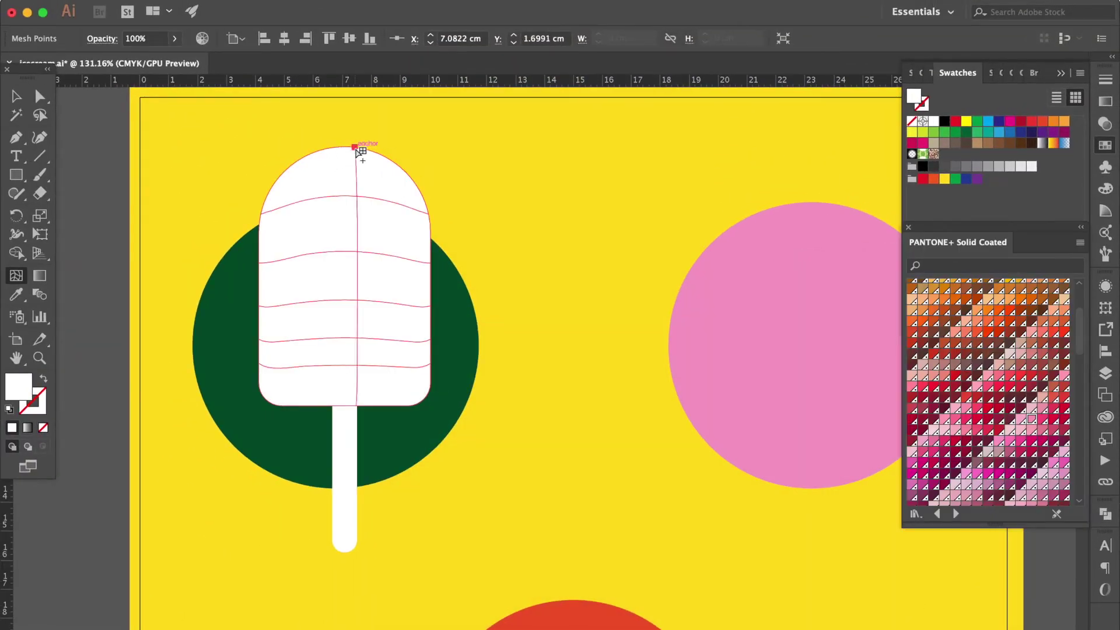
left_click(357, 365)
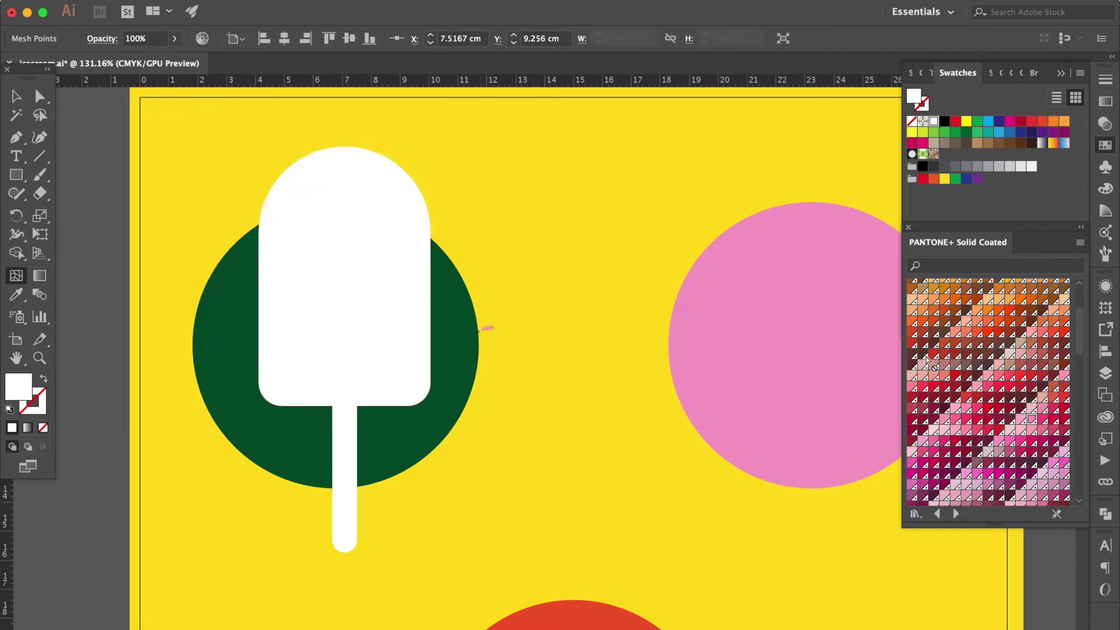
left_click(1031, 419)
scroll(1021, 379, "down", 3)
- Colour the bottom mesh points magenta and lighten the pink base band
scroll(1020, 361, "down", 3)
left_click(1020, 357)
left_click(430, 365)
left_click(1064, 385)
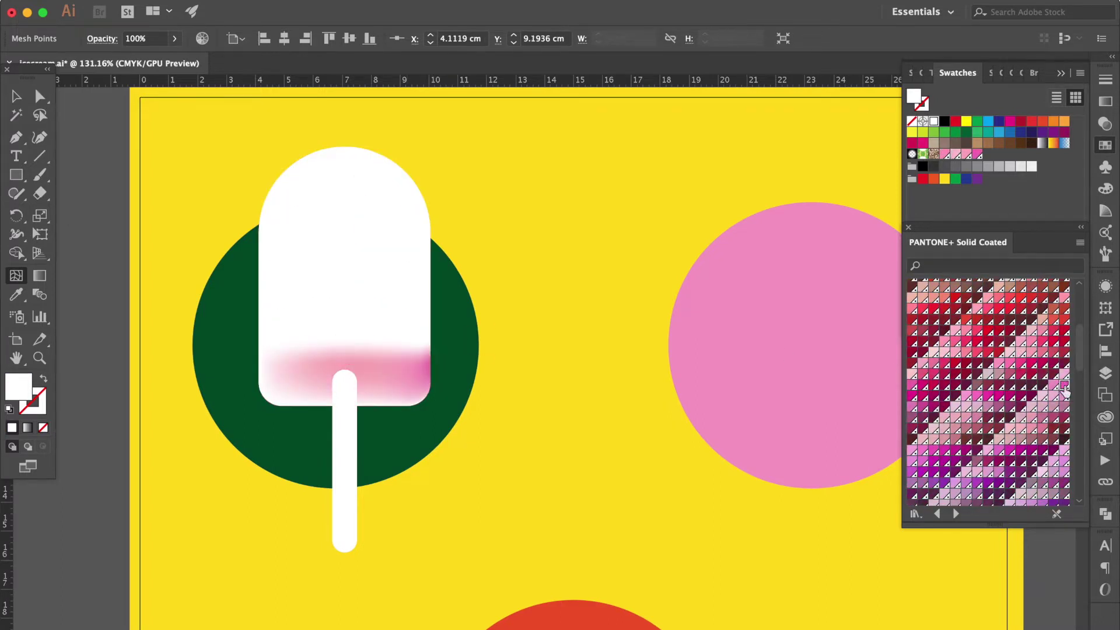
left_click(357, 365)
left_click(966, 153)
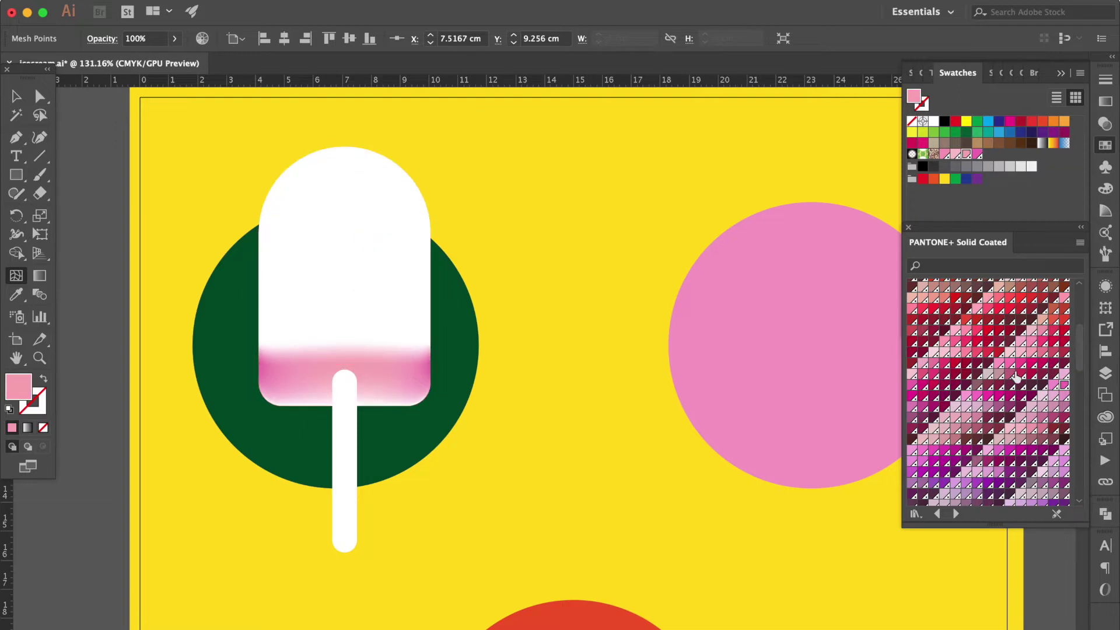
- Colour the mesh point above the pink band blue, then lighten it to cyan
left_click(393, 348)
scroll(990, 436, "down", 5)
scroll(989, 437, "down", 5)
scroll(962, 397, "up", 2)
left_click(937, 362)
left_click(990, 413)
- Tint the top mesh point cyan and the middle and upper areas light teal
left_click(356, 196)
left_click(1032, 442)
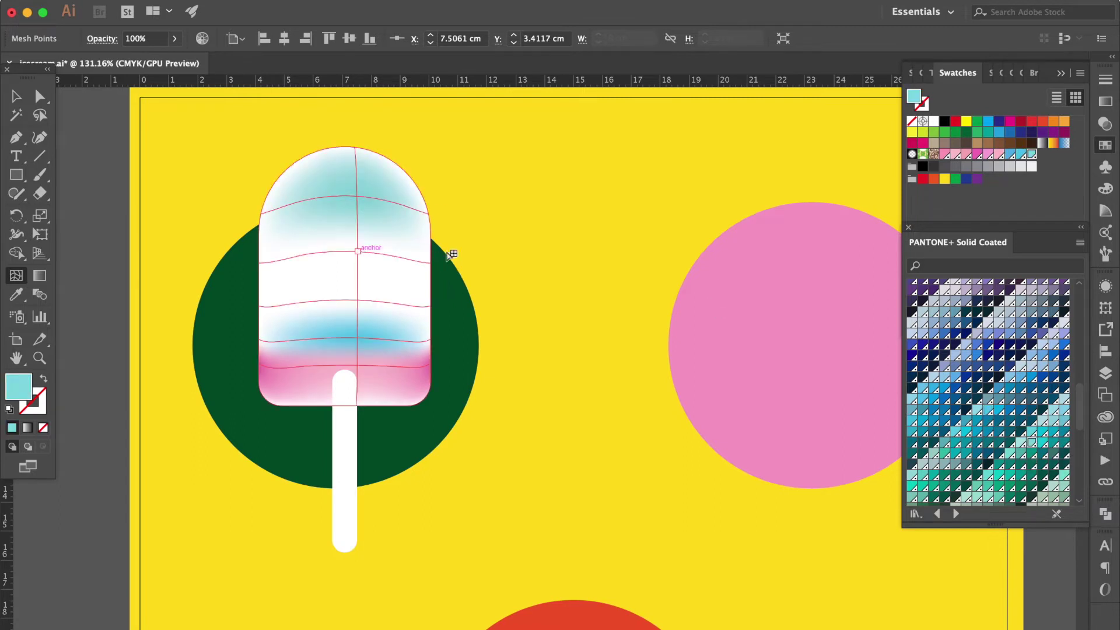
left_click(1042, 420)
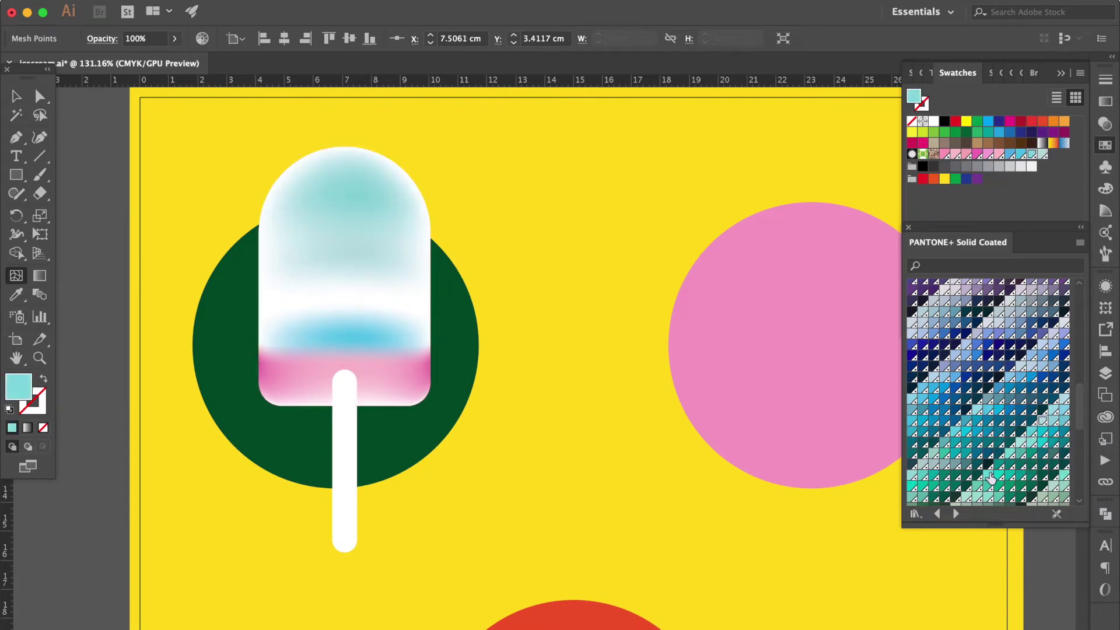
left_click(1020, 442)
- Colour the lower mesh points cyan and make a right-edge point white
left_click(362, 239)
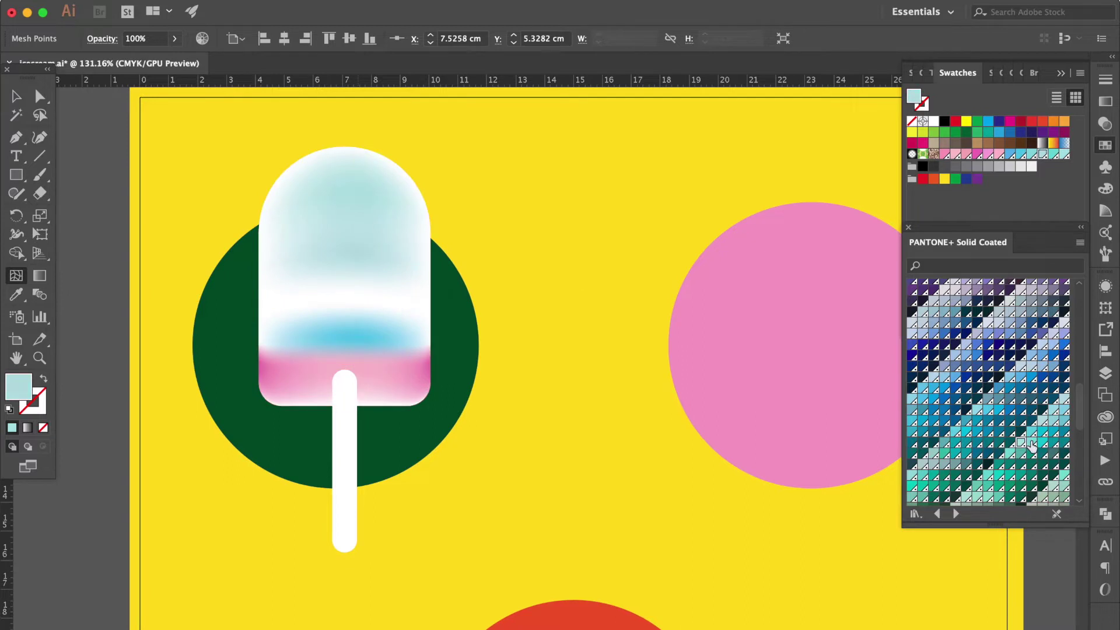
left_click(350, 298)
left_click(1042, 433)
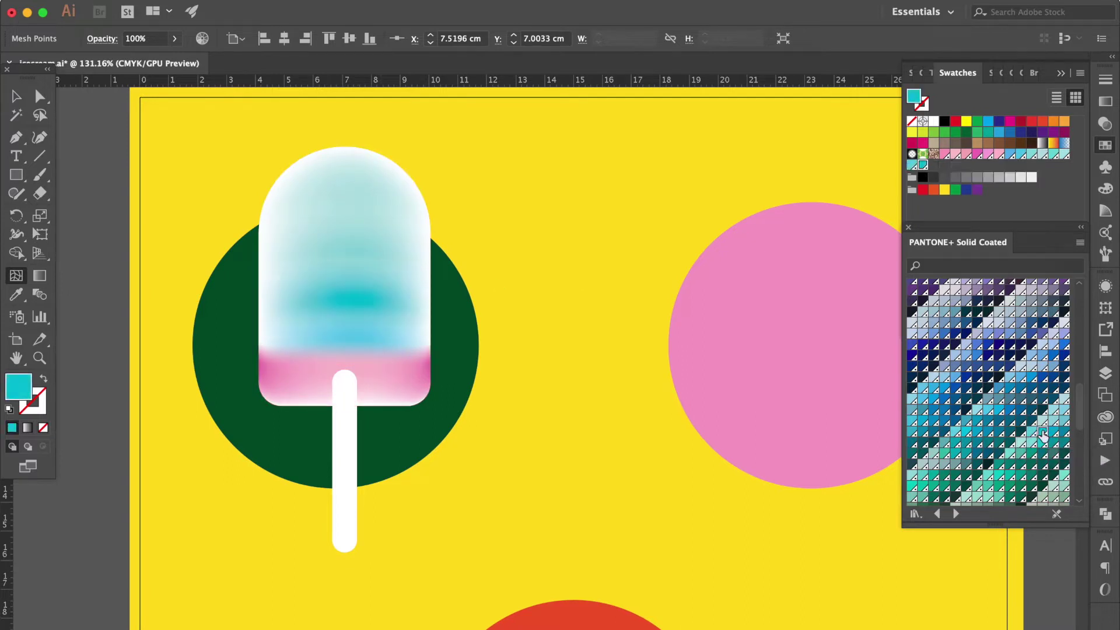
left_click(431, 299)
left_click(431, 344)
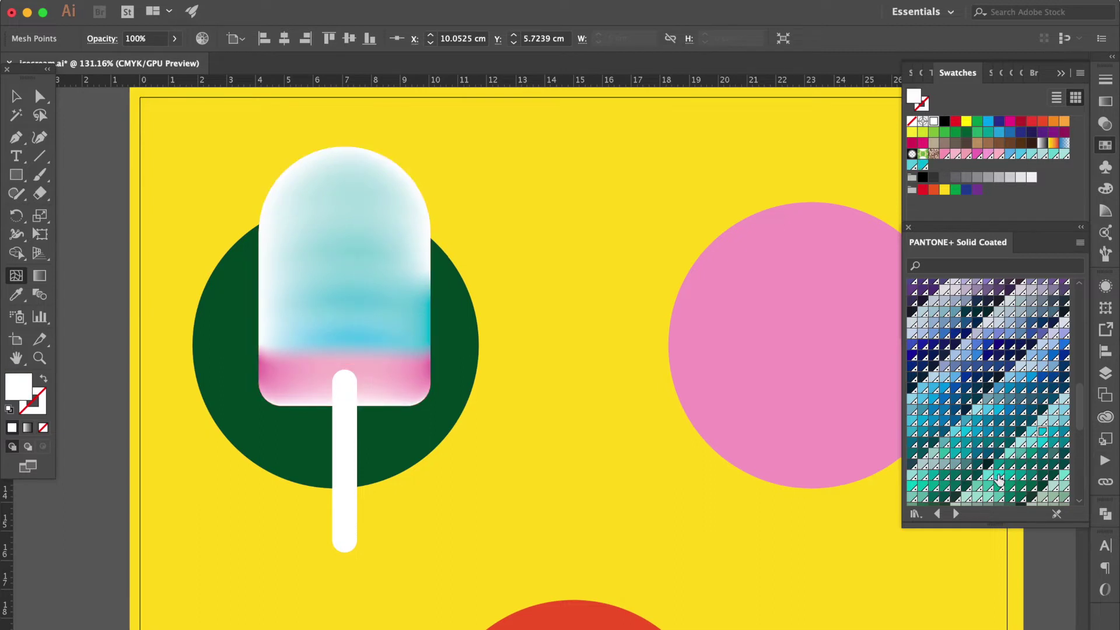
- Tint the top point and several left-edge mesh points cyan
left_click(357, 147)
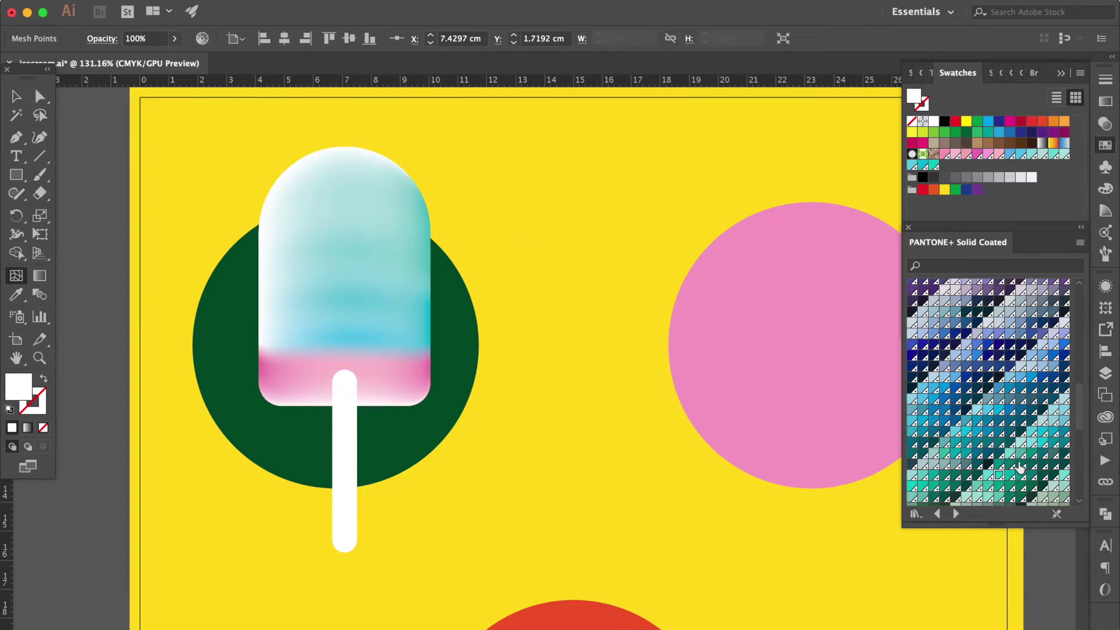
left_click(999, 475)
left_click(259, 223)
left_click(999, 475)
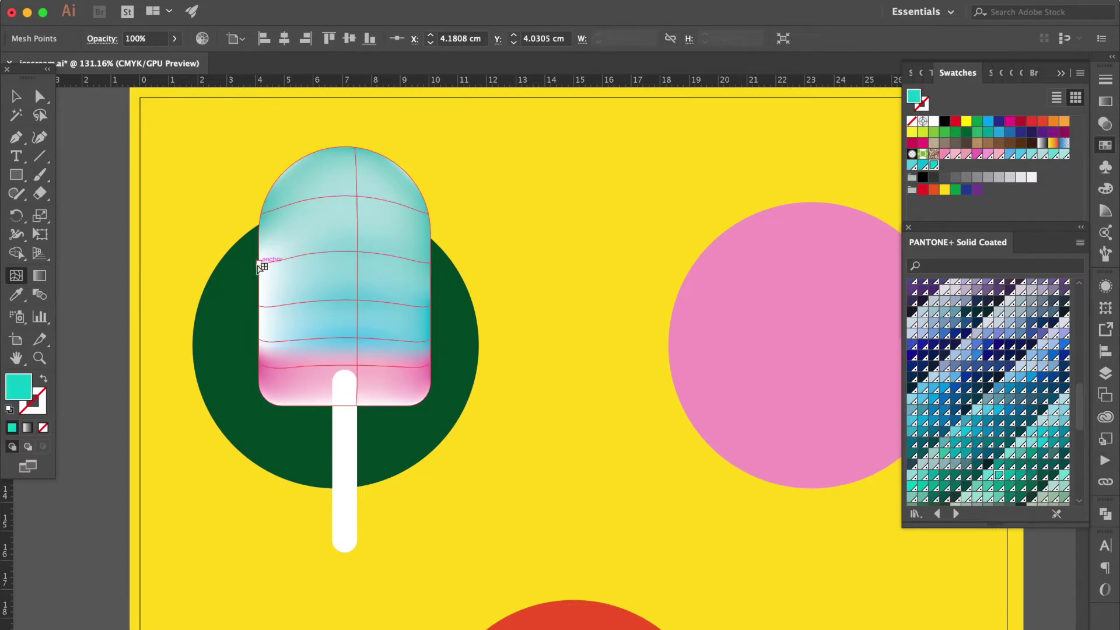
left_click(259, 350)
left_click(959, 421)
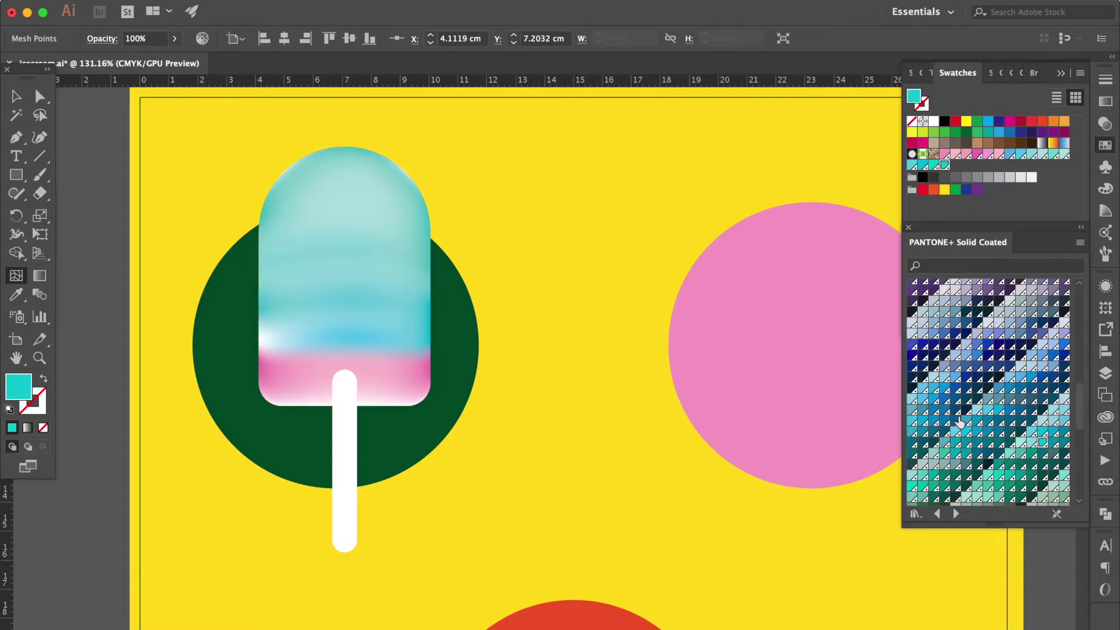
left_click(261, 334)
left_click(934, 121)
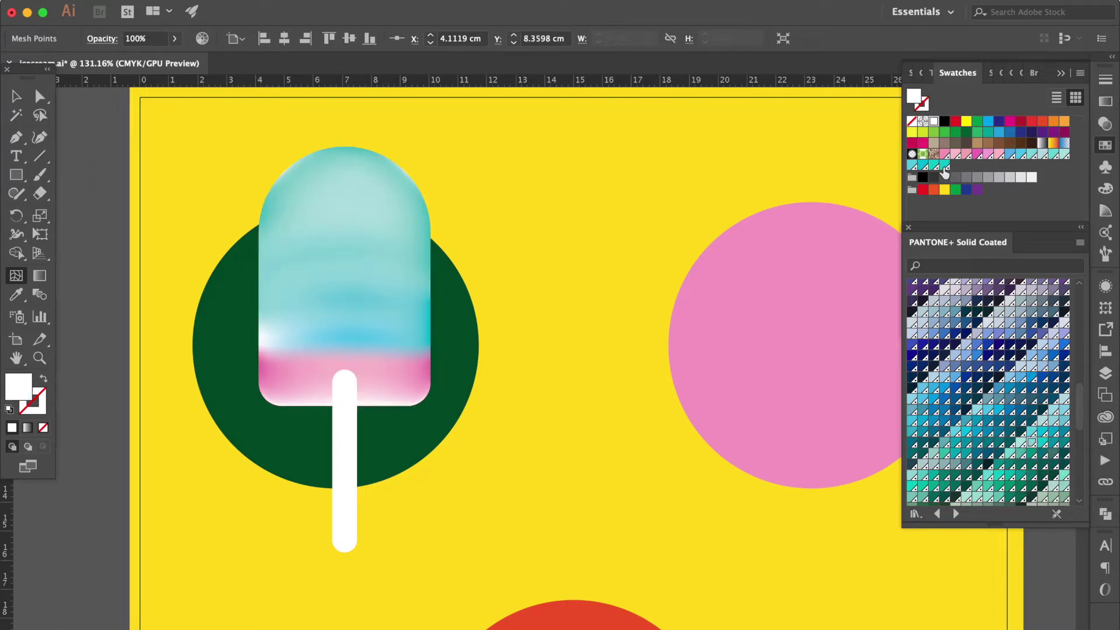
left_click(1031, 449)
- Add a vertical mesh line near the left and apply saturated cyan, sampling it with the Eyedropper
left_click(308, 158)
left_click(395, 166)
left_click(411, 348)
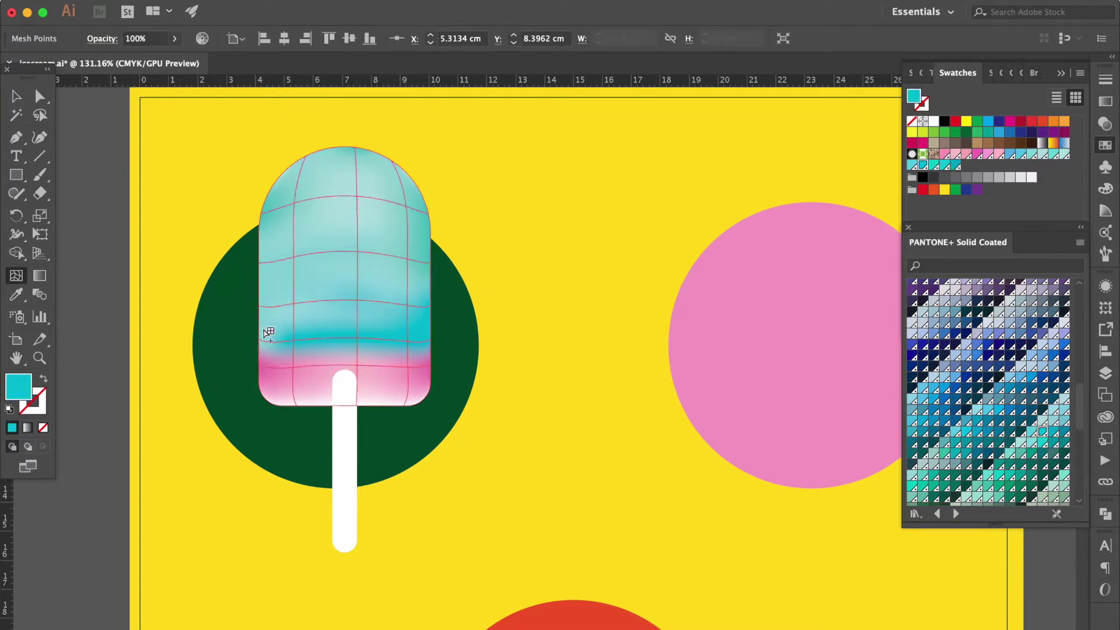
left_click(260, 300)
left_click(295, 302)
key("i")
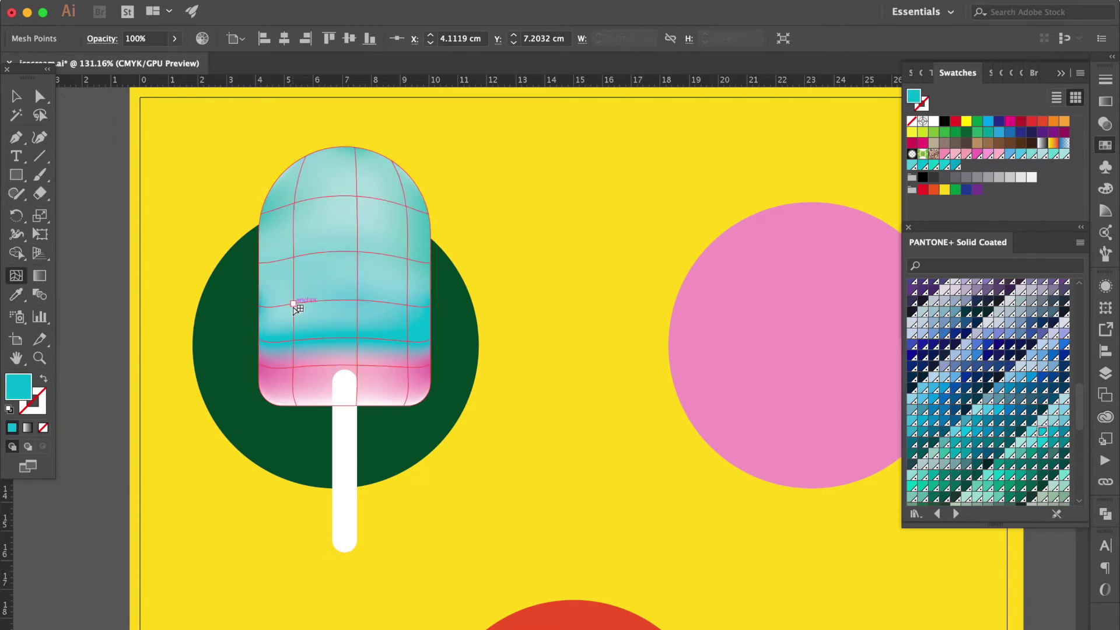
left_click(412, 313)
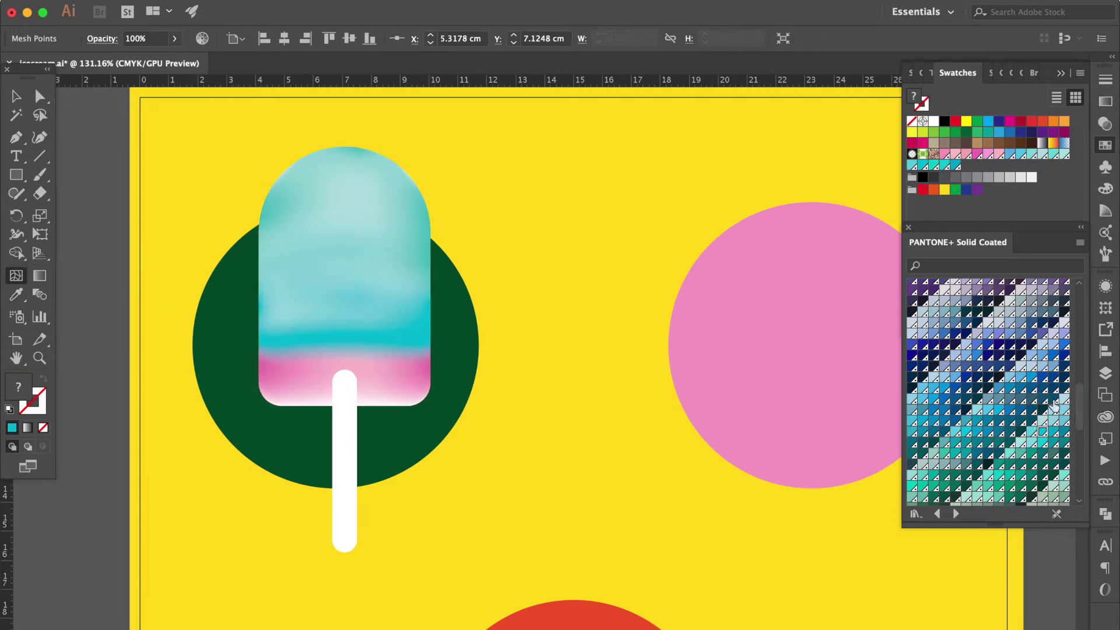
- Lighten a band point's tint and colour middle-band mesh points PANTONE 3105 C and 318 C
left_click(1105, 189)
left_click_drag(1042, 98, 1029, 99)
left_click(325, 305)
key("ctrl+z")
left_click(1042, 433)
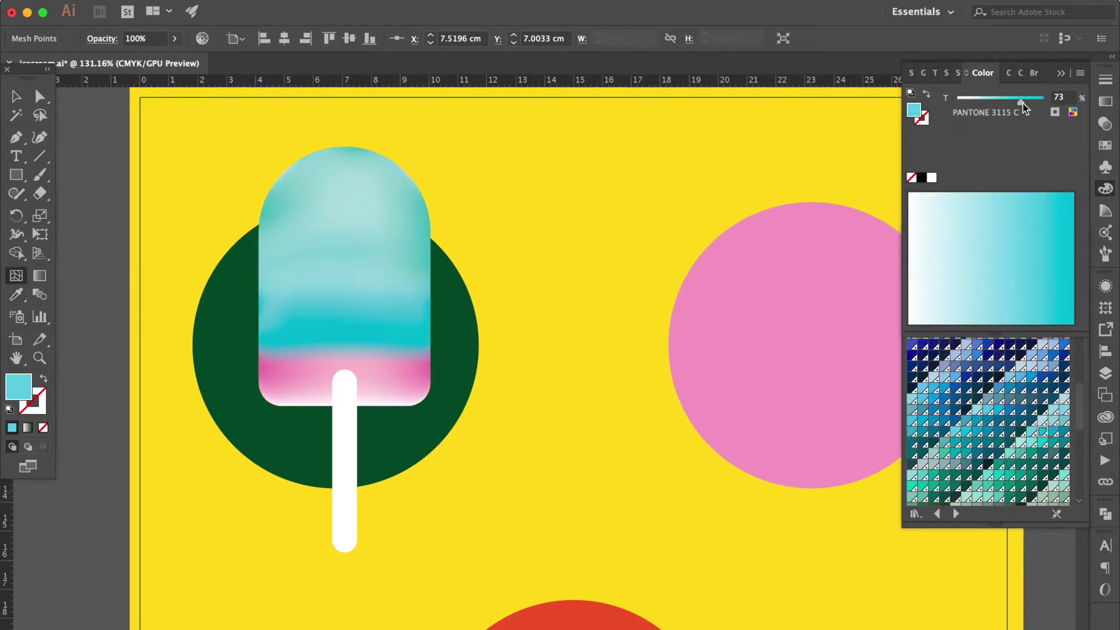
left_click(260, 307)
key("ctrl+z")
left_click(963, 398)
- Colour further middle-band mesh points PANTONE 319 C and PANTONE 318 C
left_click(282, 170)
scroll(323, 129, "up", 5)
left_click(482, 206)
key("ctrl+z")
scroll(345, 354, "down", 3)
left_click(1042, 443)
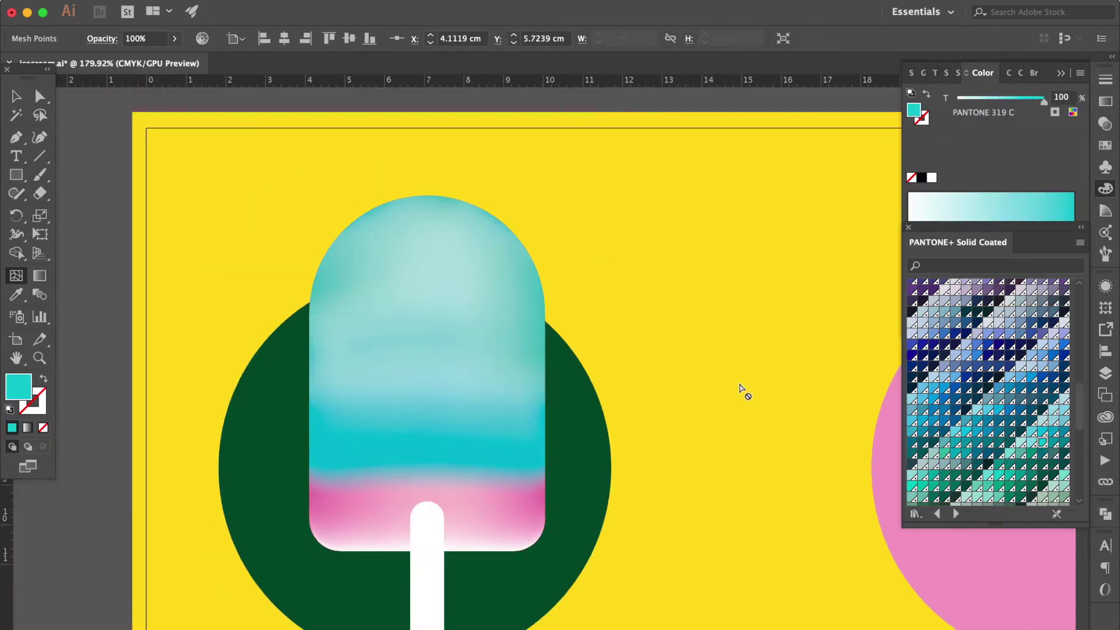
left_click(450, 340)
left_click(1029, 446)
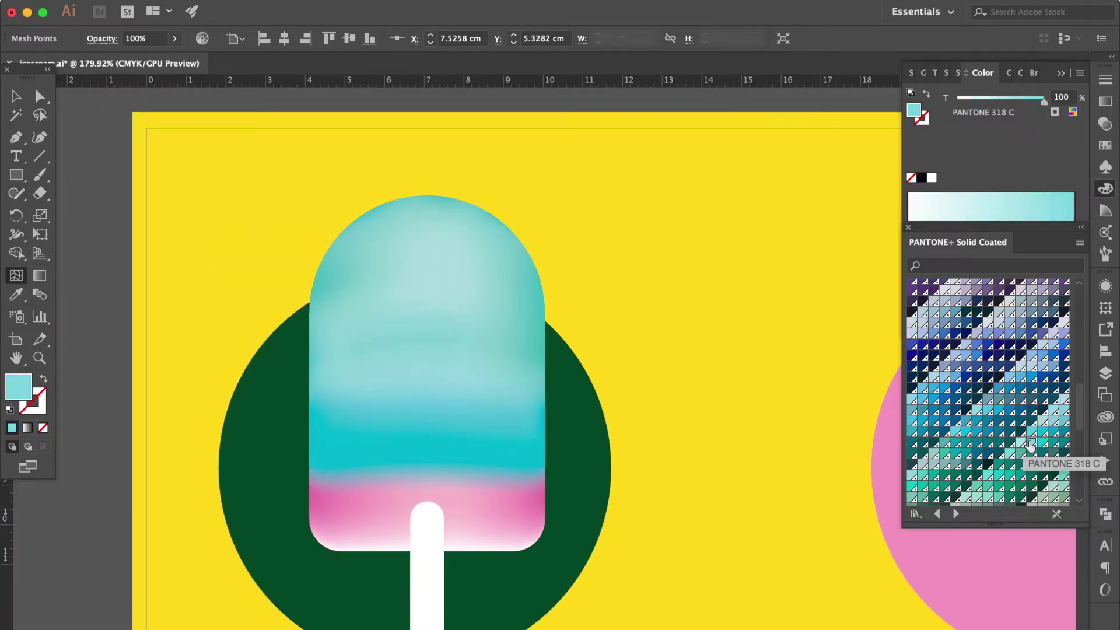
- Colour the base mesh points PANTONE 1905 C pink, keeping a white glow at bottom centre
left_click(362, 350, "shift")
scroll(670, 345, "down", 2)
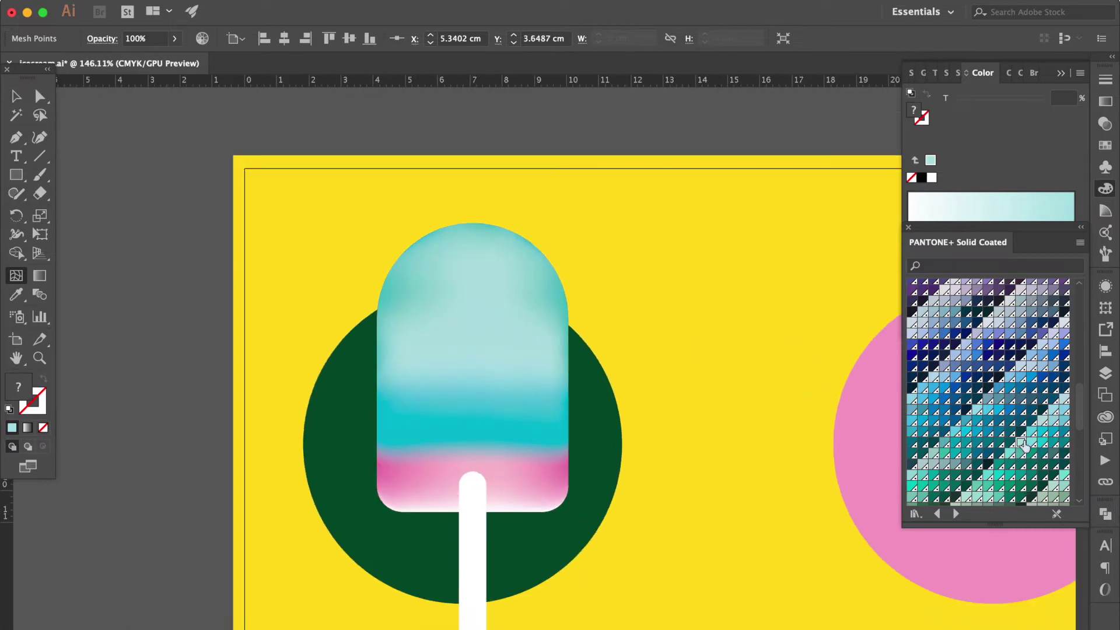
scroll(579, 292, "down", 1)
scroll(1033, 350, "up", 5)
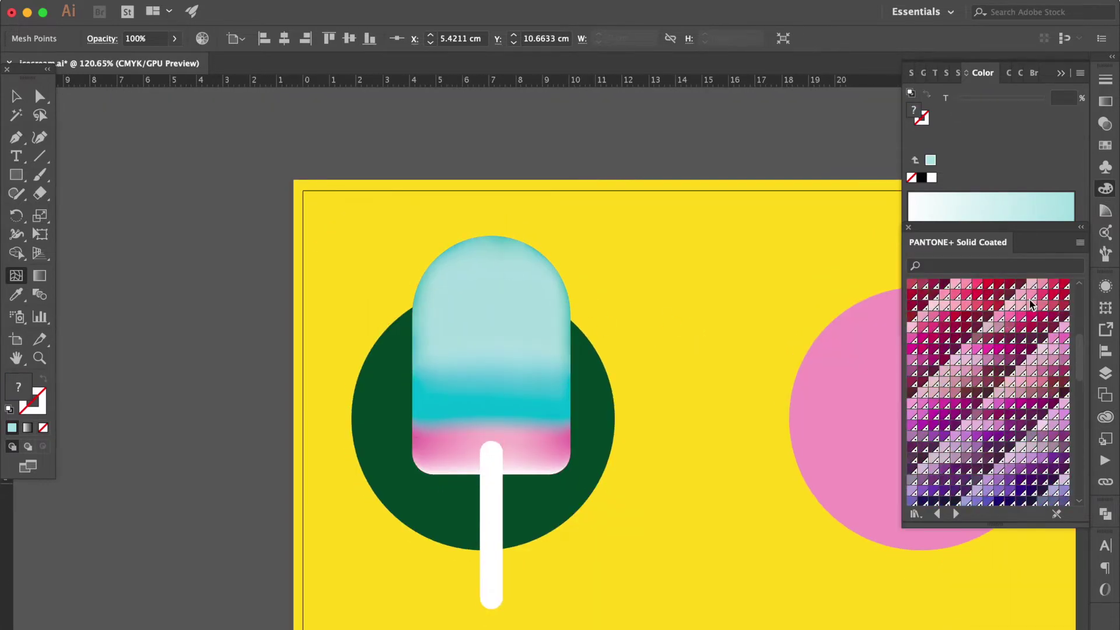
left_click(1031, 295)
scroll(563, 461, "up", 3)
left_click(325, 470)
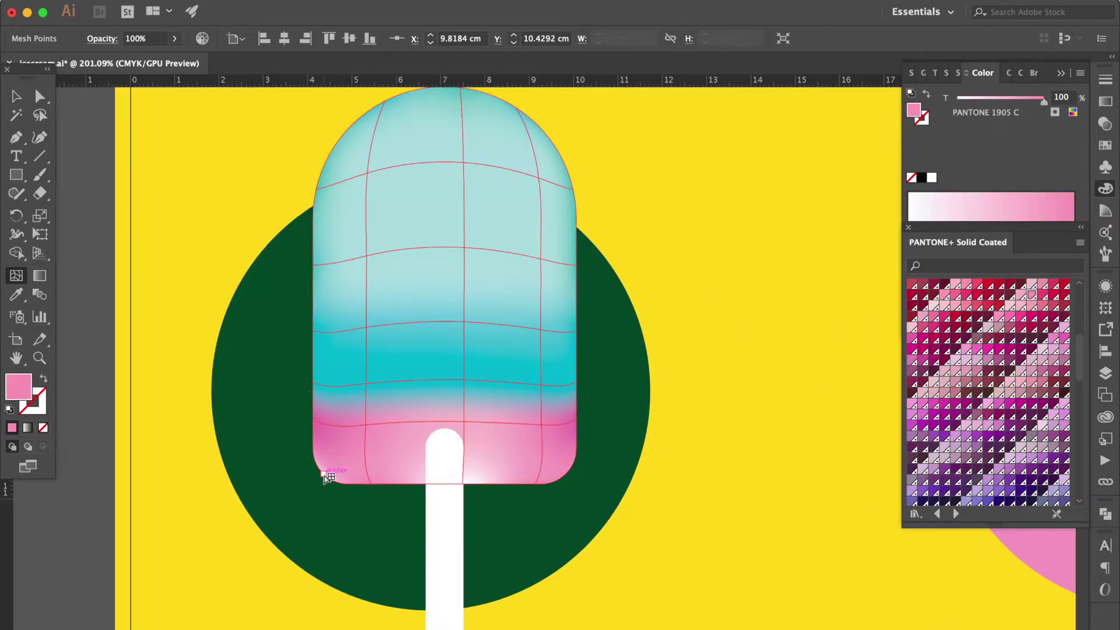
left_click(514, 456, "ctrl")
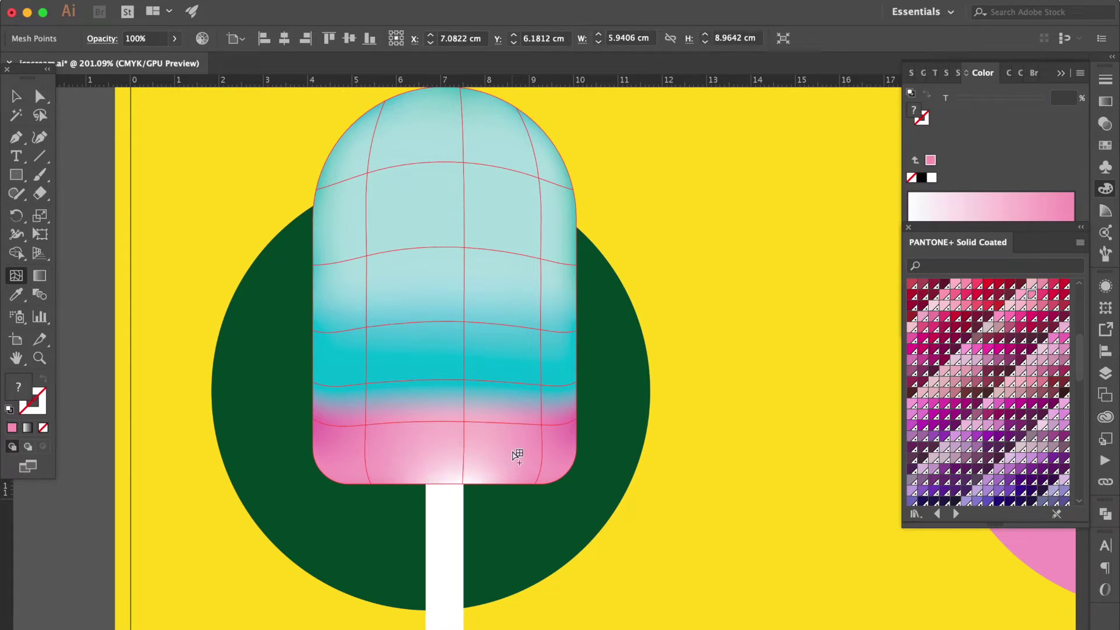
left_click(465, 485)
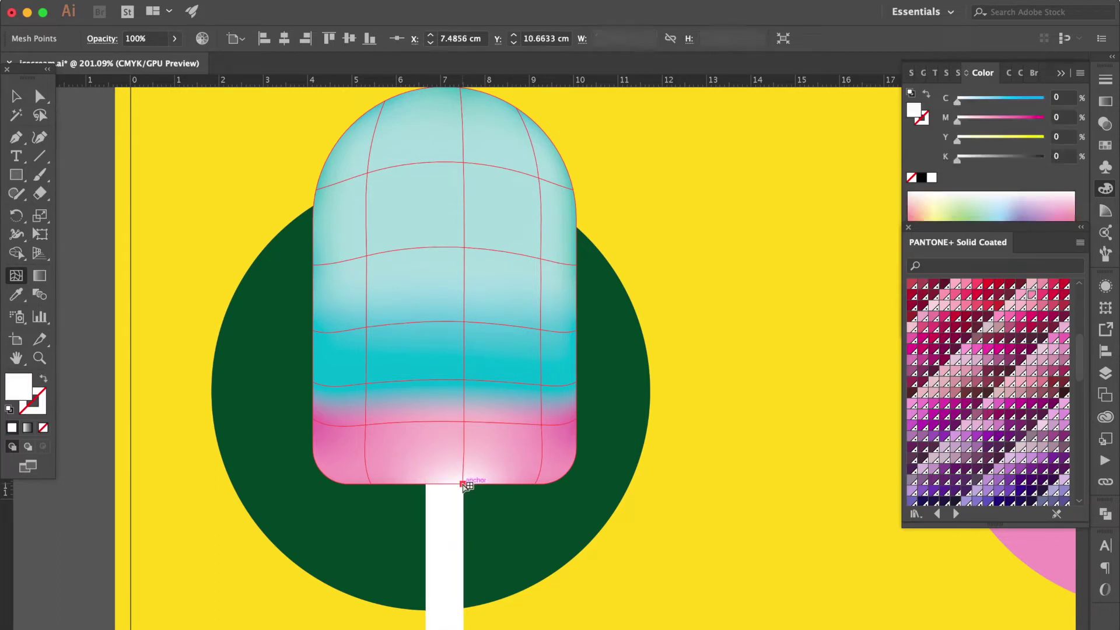
left_click(1031, 295)
- Draw a tall narrow rectangle on the popsicle's left and make it a pink outline only
left_click(17, 179)
left_click_drag(358, 207, 388, 428)
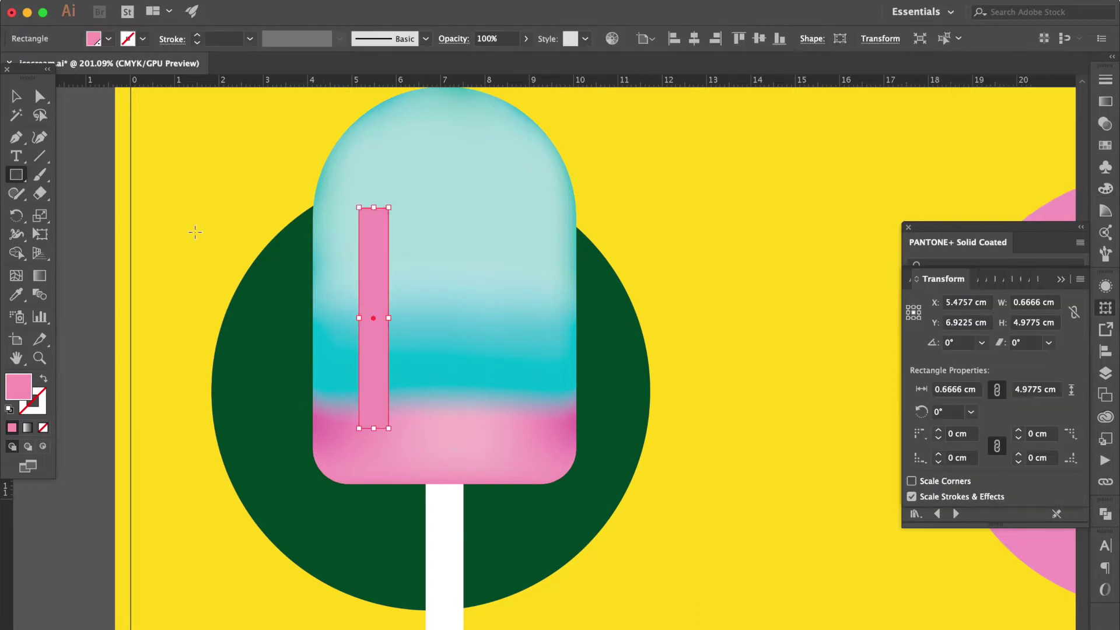
left_click(17, 99)
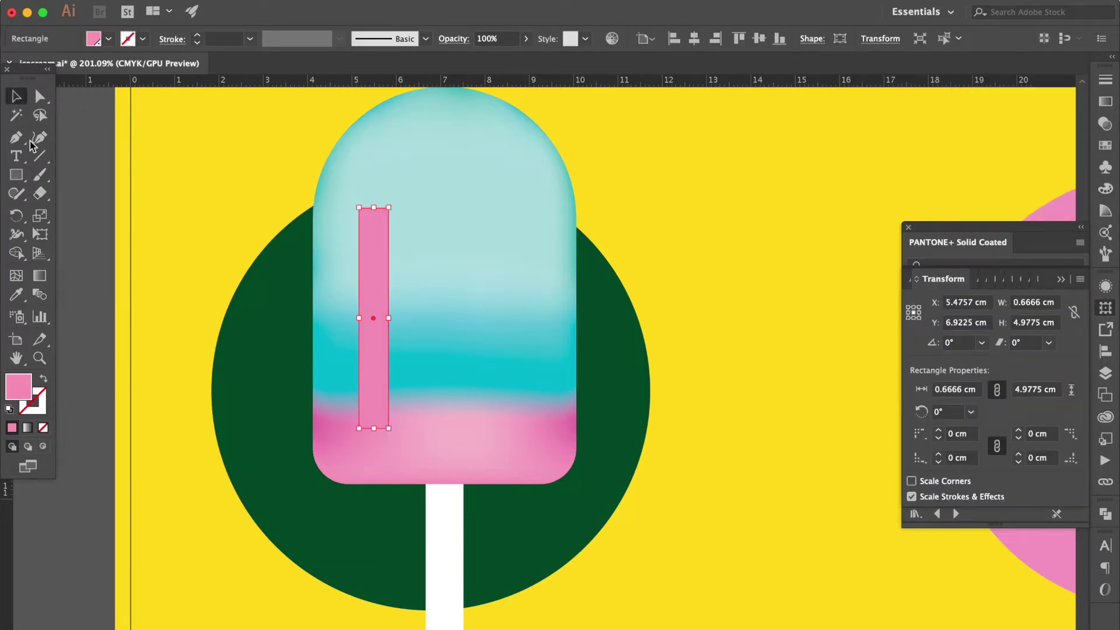
left_click(43, 378)
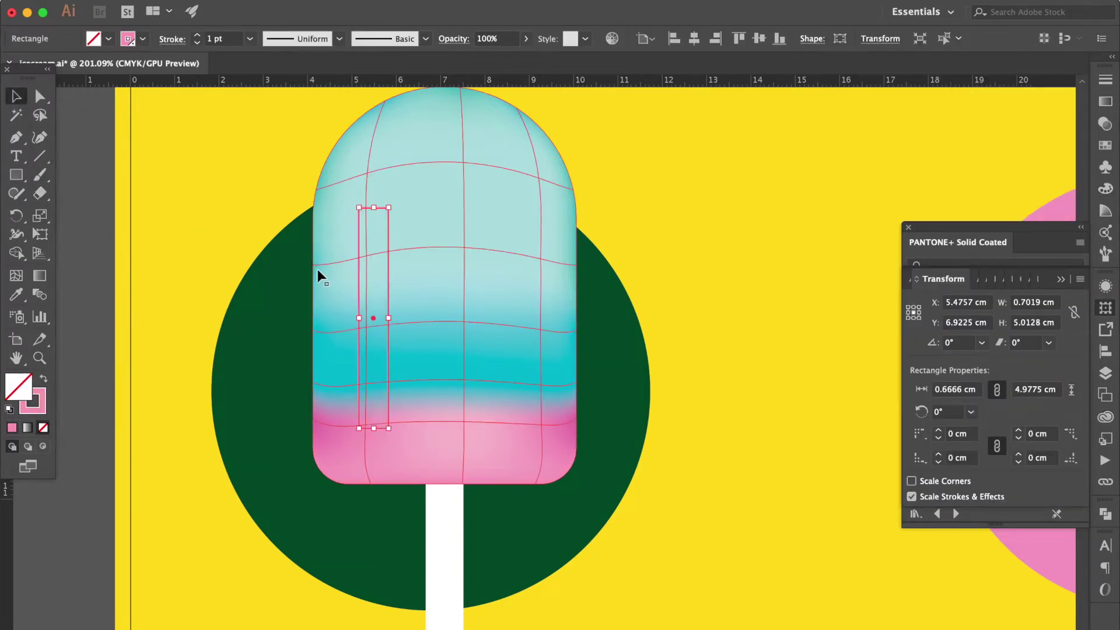
- Round the strip's top-right and bottom-left corners with the live corner widgets
key("a")
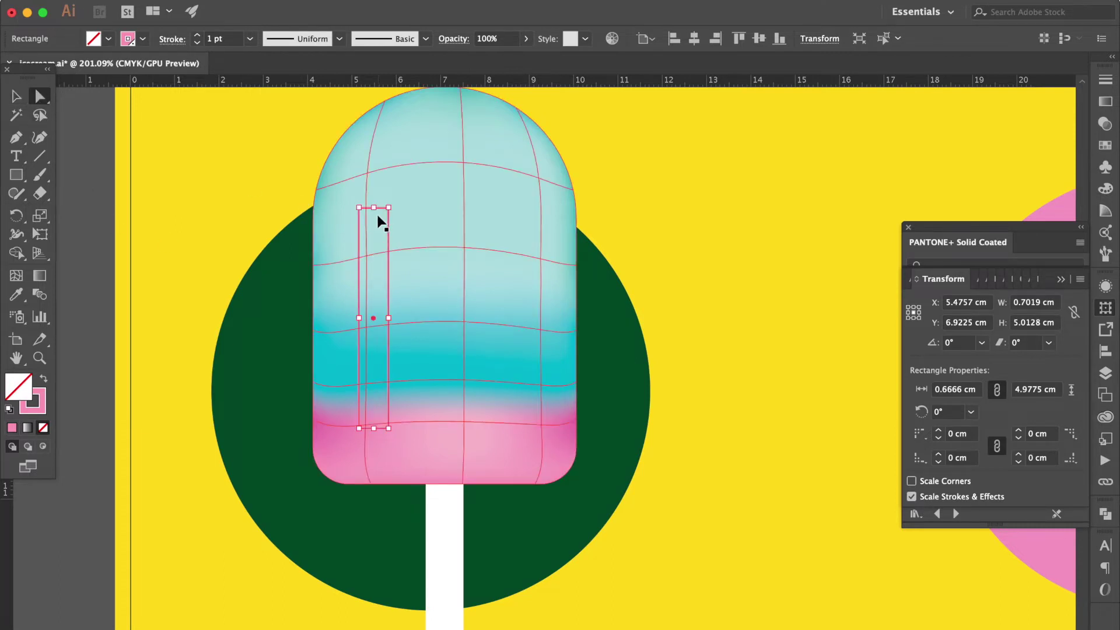
scroll(380, 219, "up", 4)
mouse_move(355, 589)
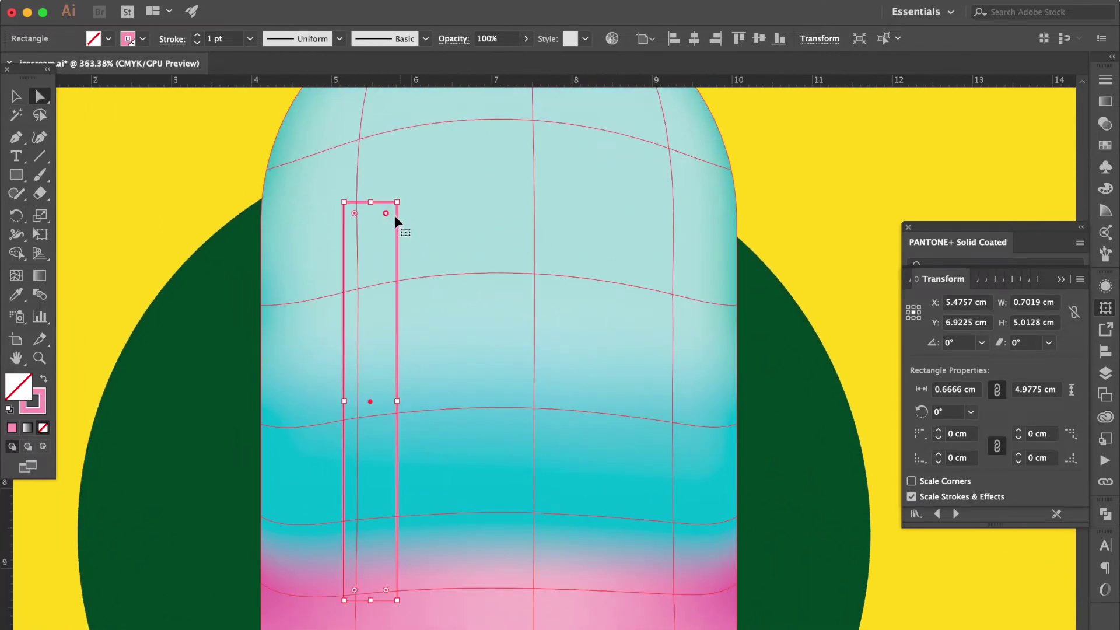
left_click_drag(385, 212, 381, 218)
left_click_drag(355, 589, 358, 584)
key("ctrl+h")
- Place a copy of the pink strip on the popsicle's right side
key("v")
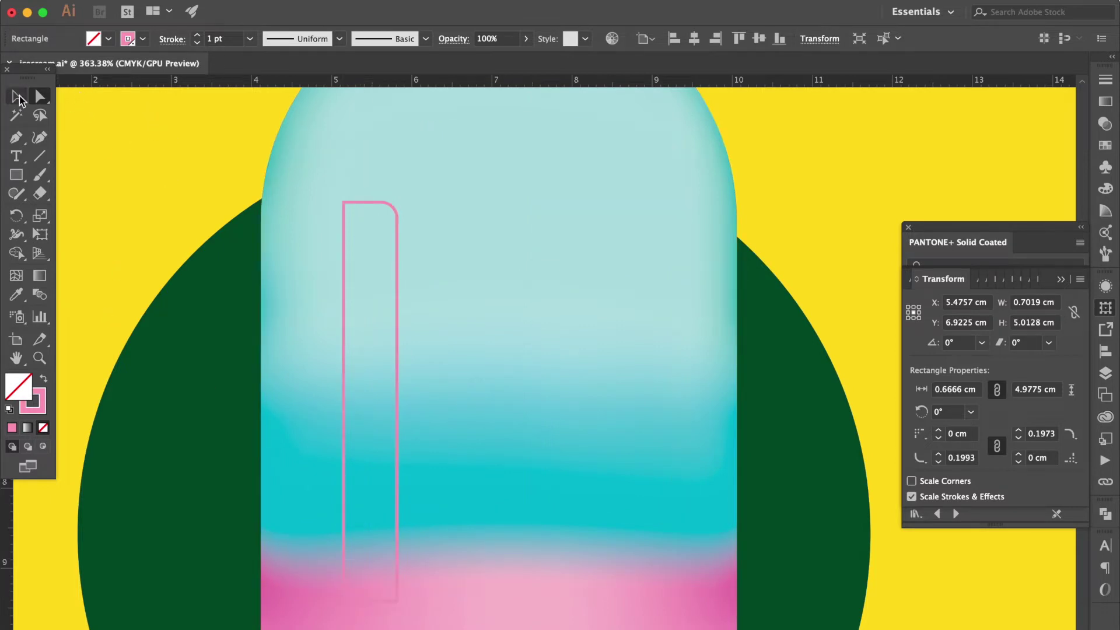
key("ctrl+h")
left_click_drag(343, 252, 745, 254)
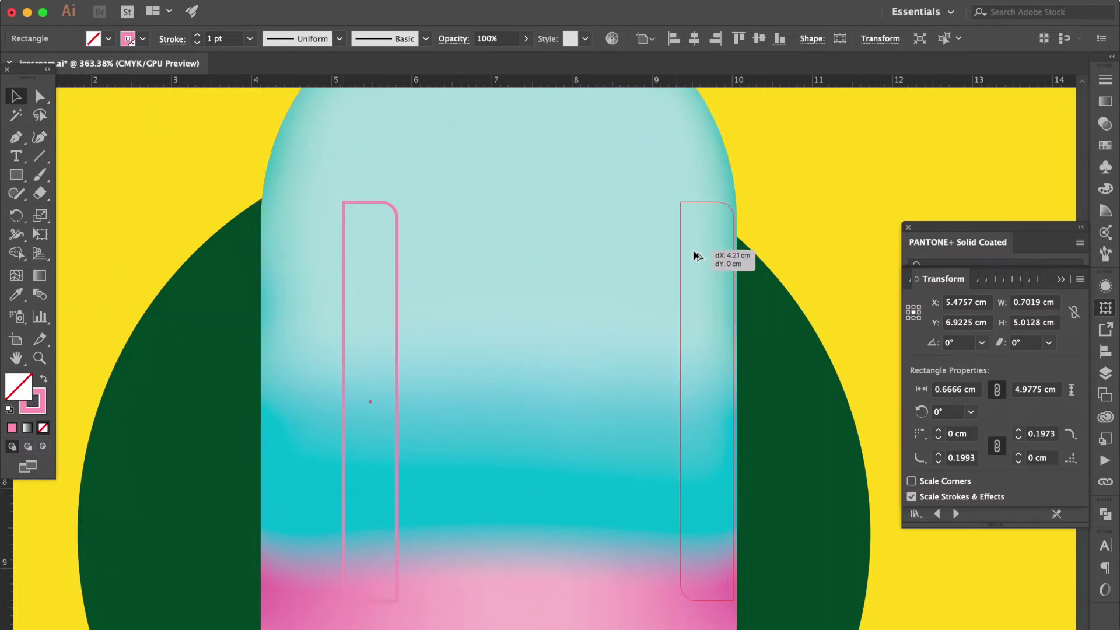
- Cut the left strip's outline at its bottom-right anchor and pull the rounded piece right
left_click(383, 202)
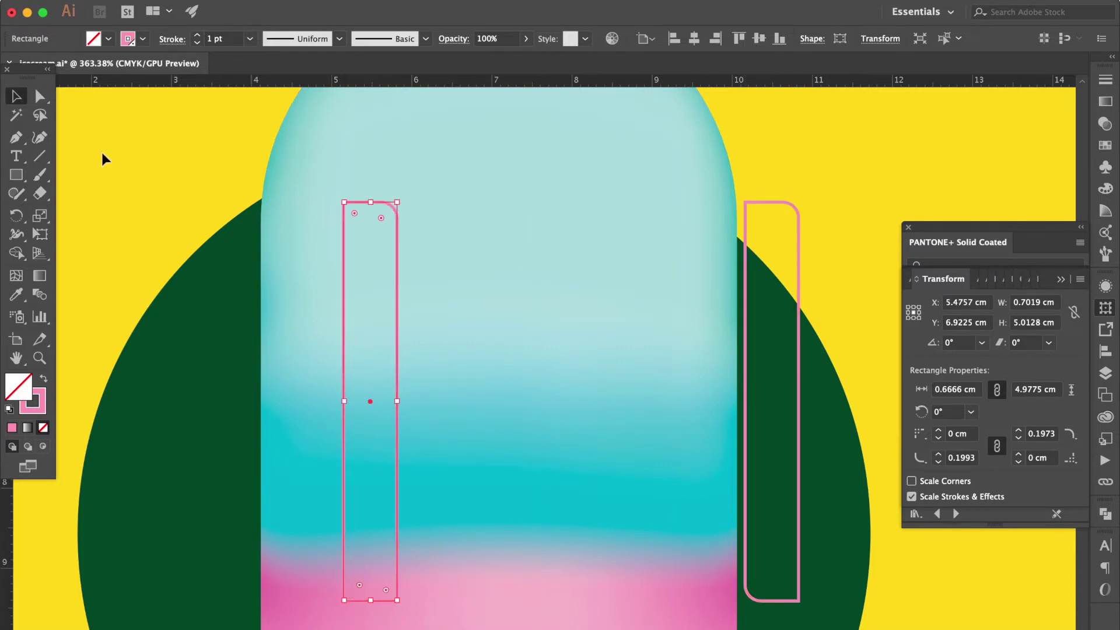
left_click(38, 99)
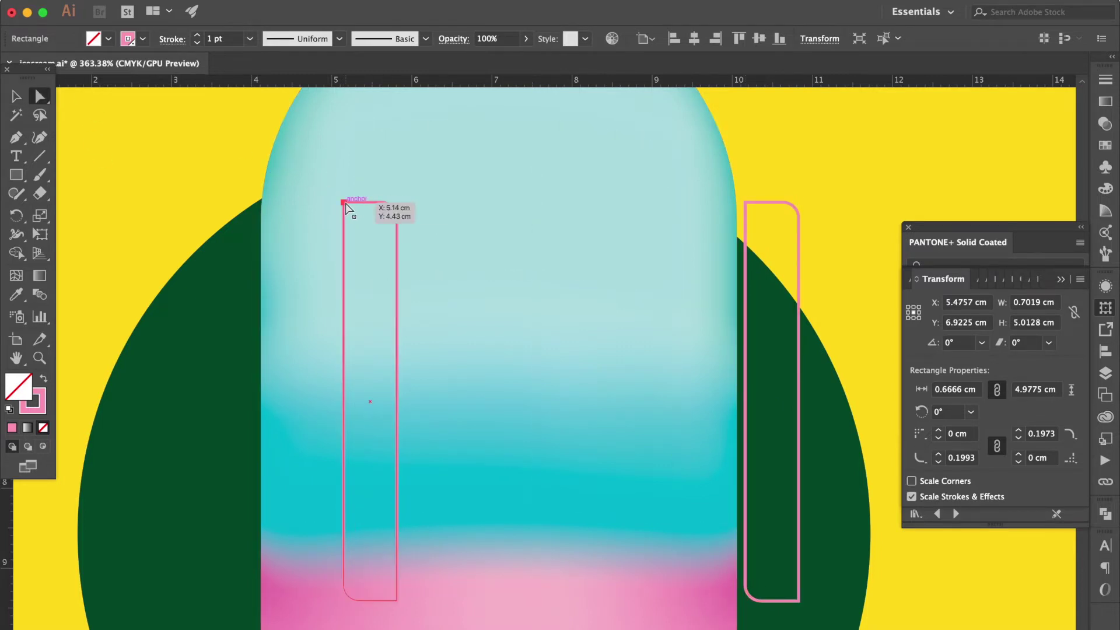
left_click(344, 202)
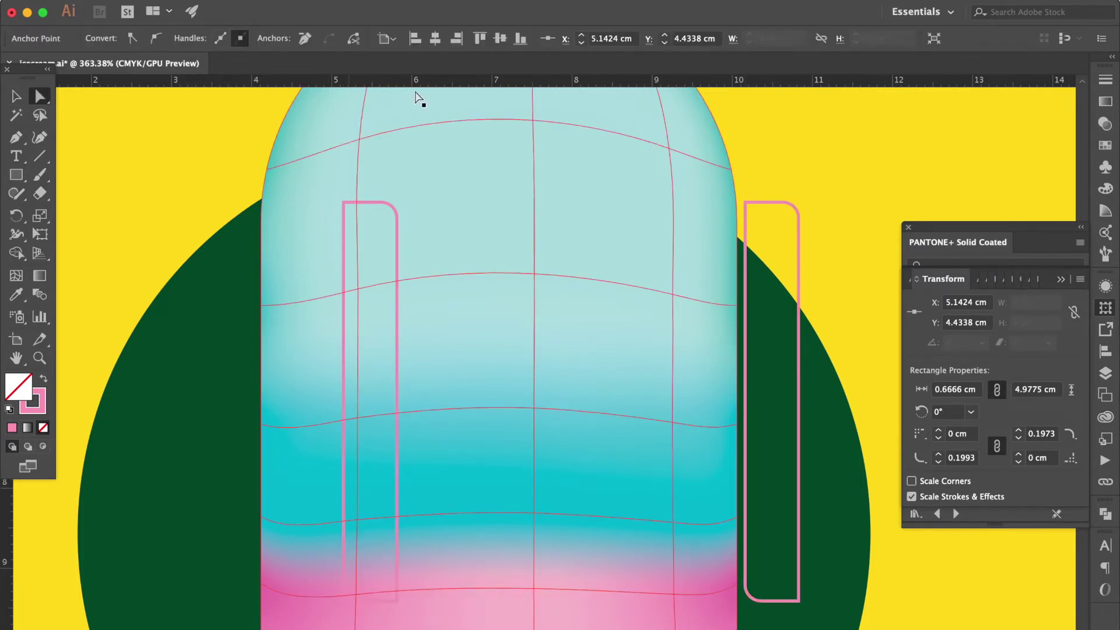
left_click(353, 39)
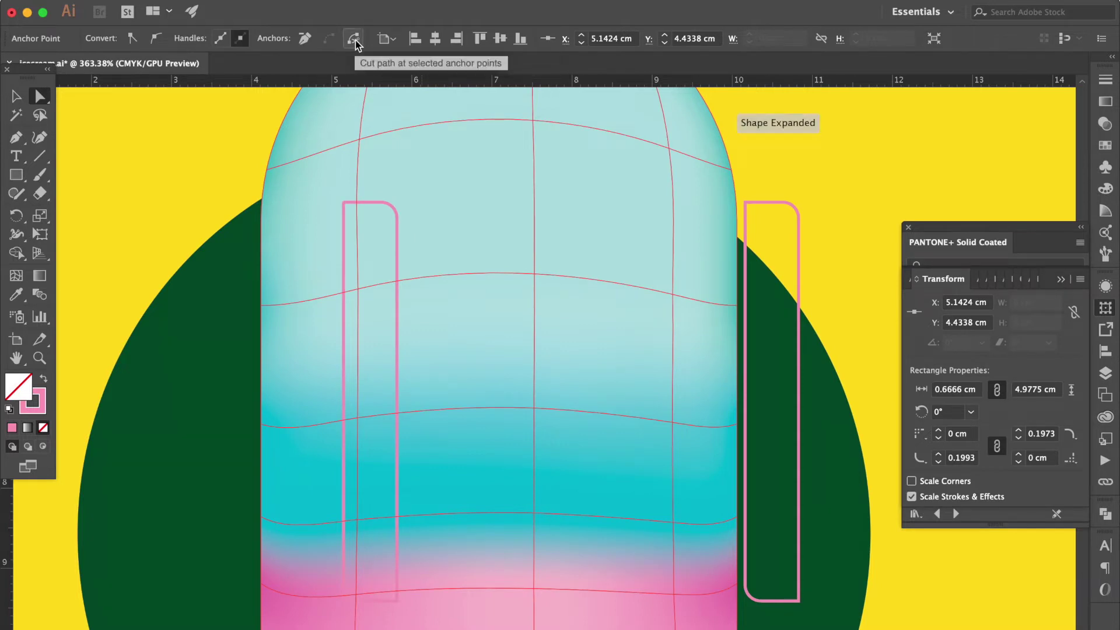
left_click(396, 601)
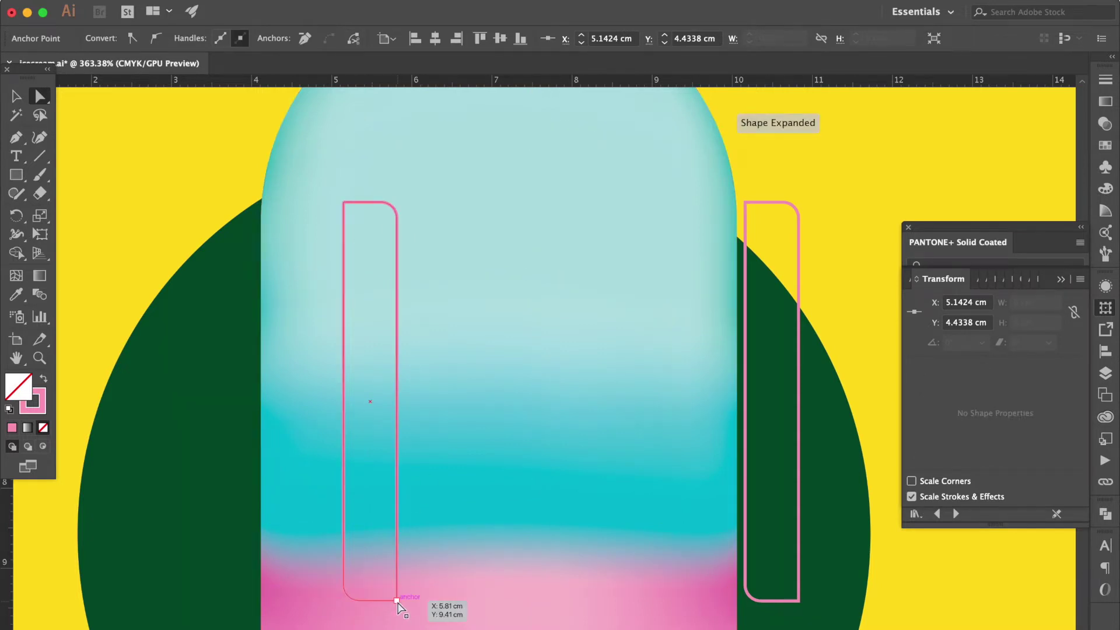
left_click(397, 602)
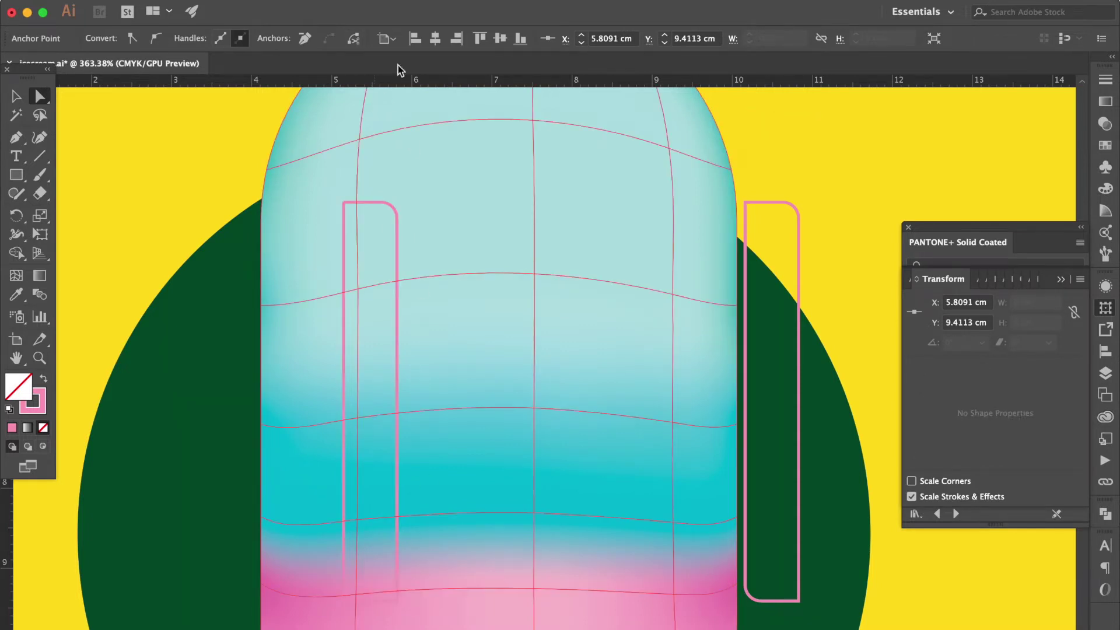
left_click(353, 40)
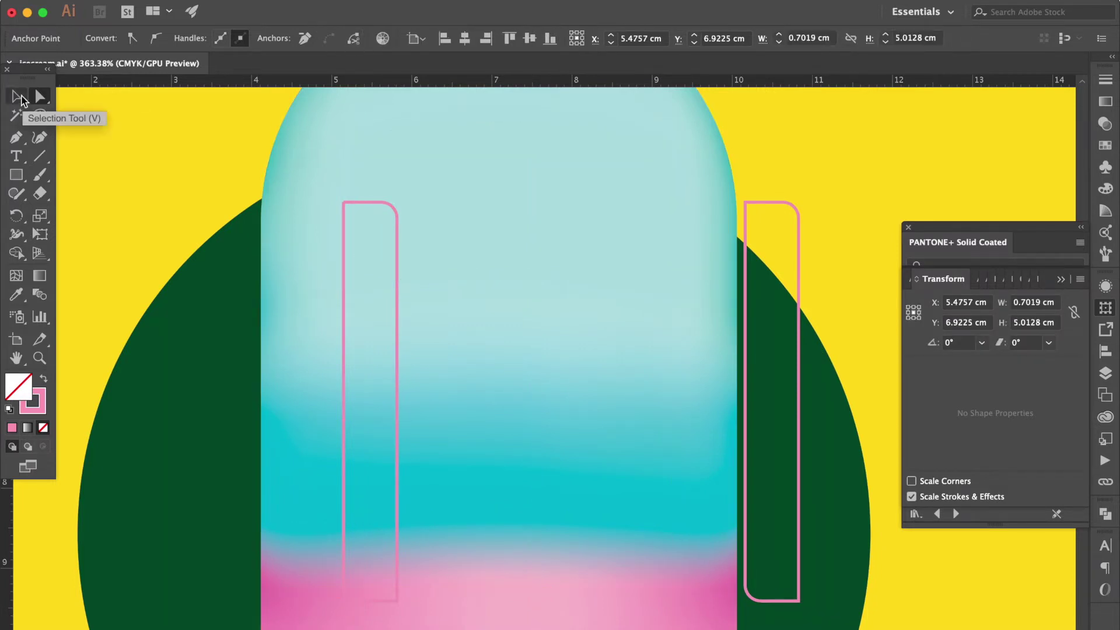
left_click(17, 97)
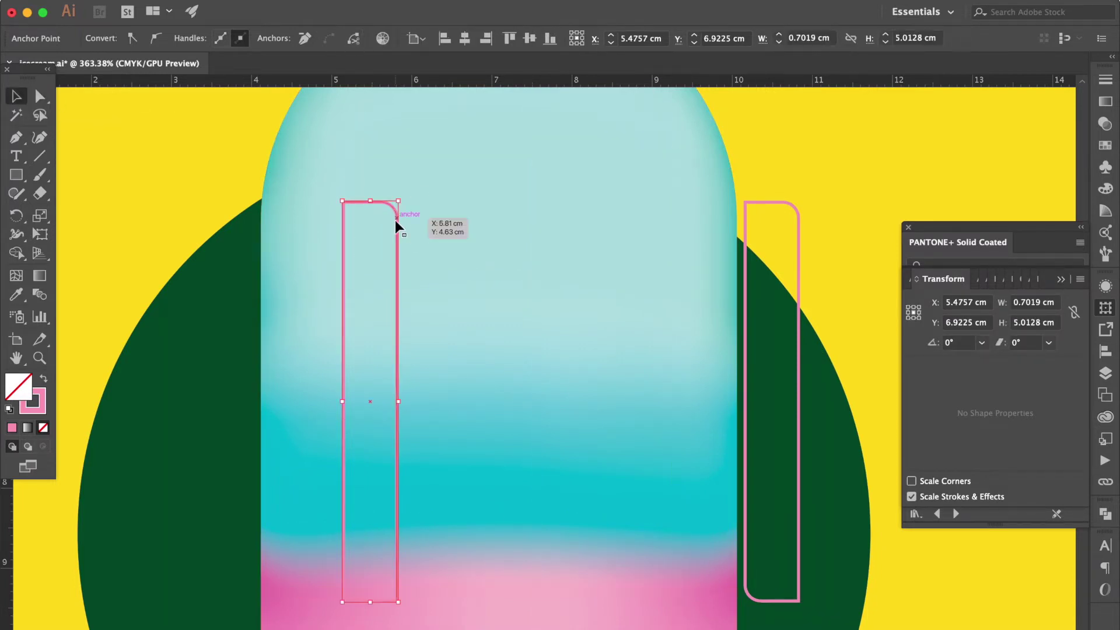
left_click_drag(398, 228, 433, 226)
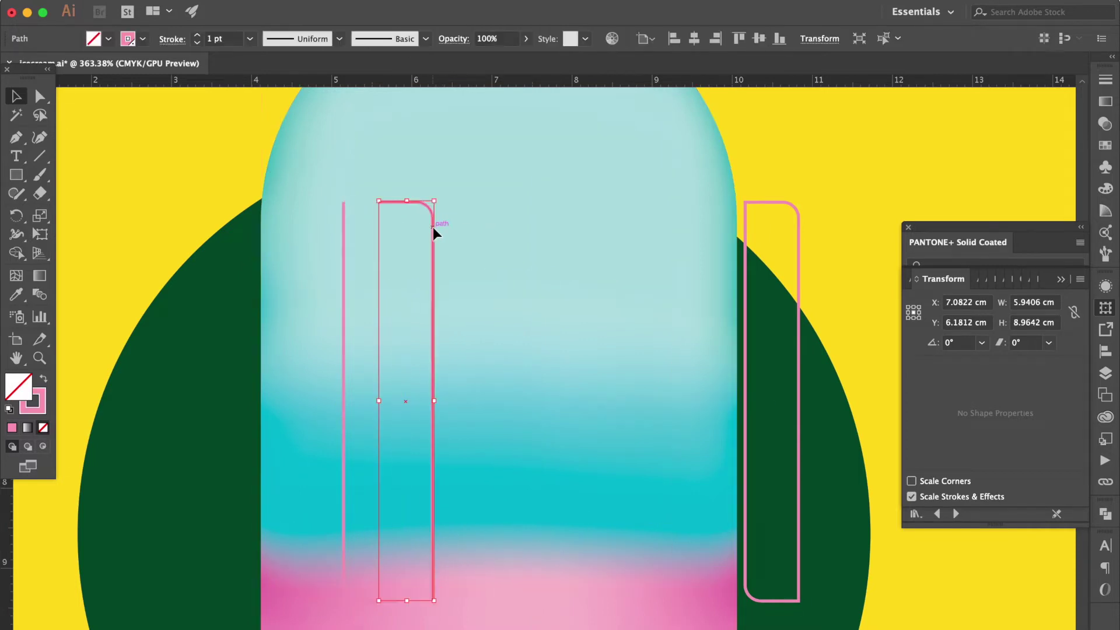
- Put the piece back and give the cut strip pieces no fill with light-blue and white outlines
key("ctrl+z")
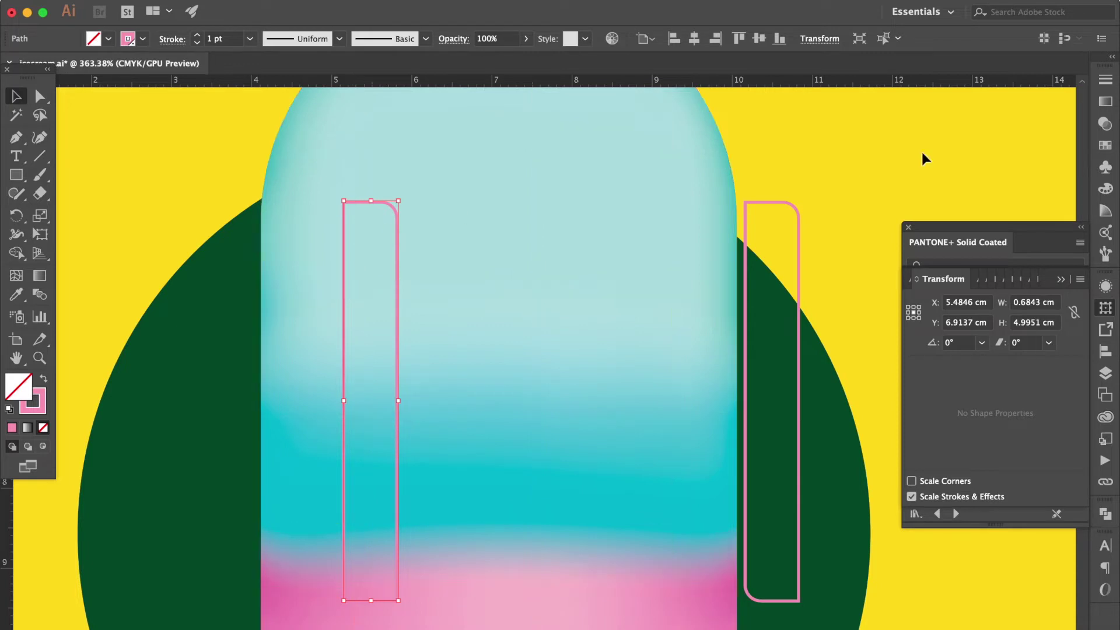
left_click(1105, 148)
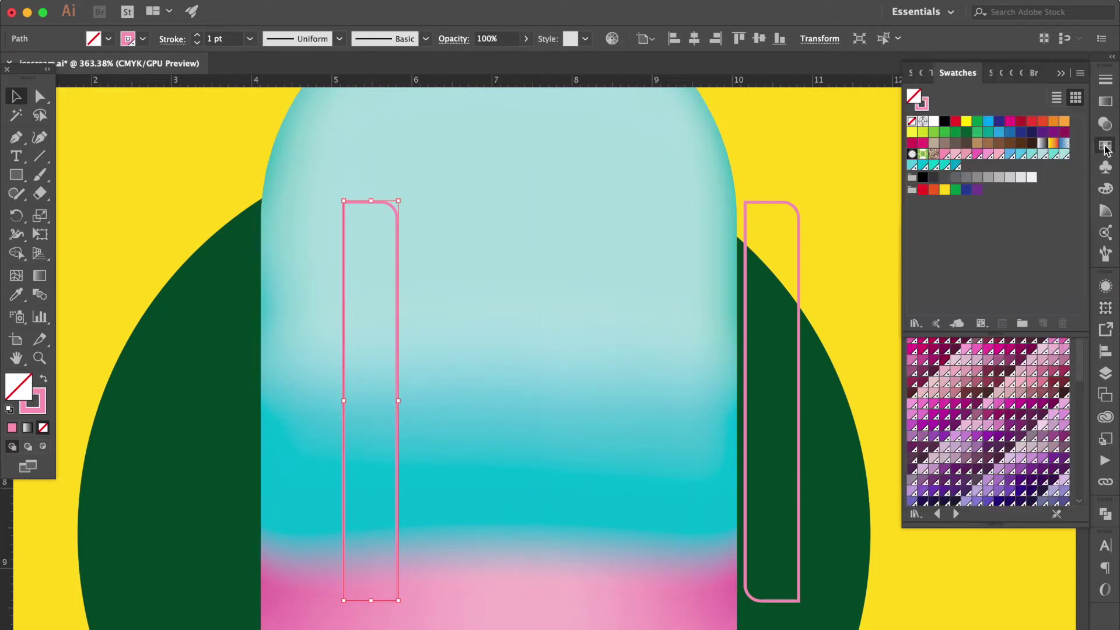
left_click(1020, 155)
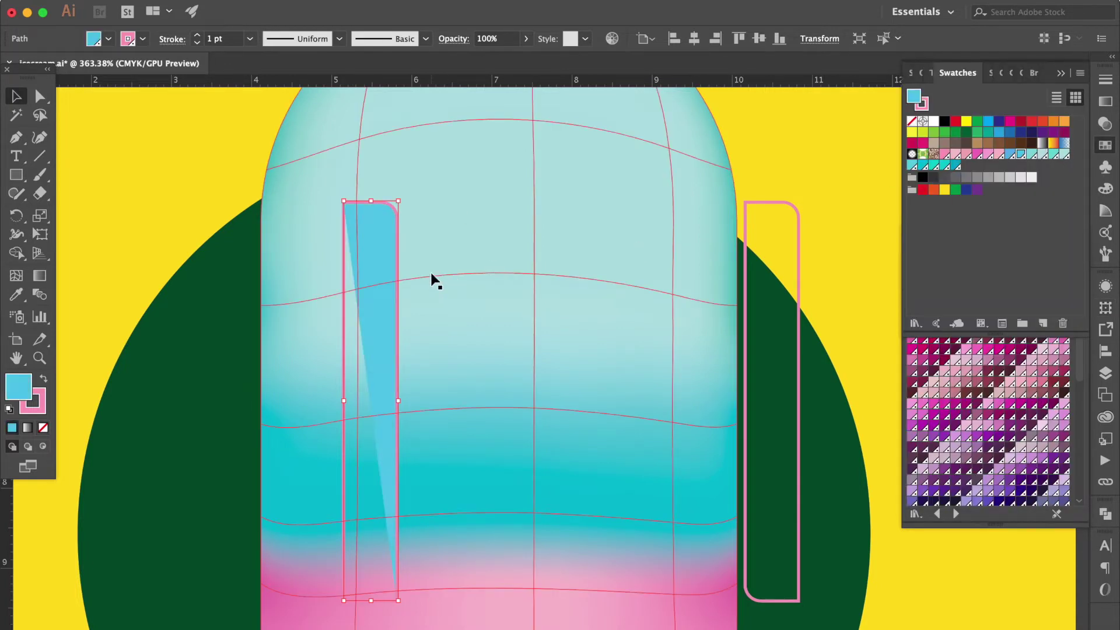
left_click(44, 381)
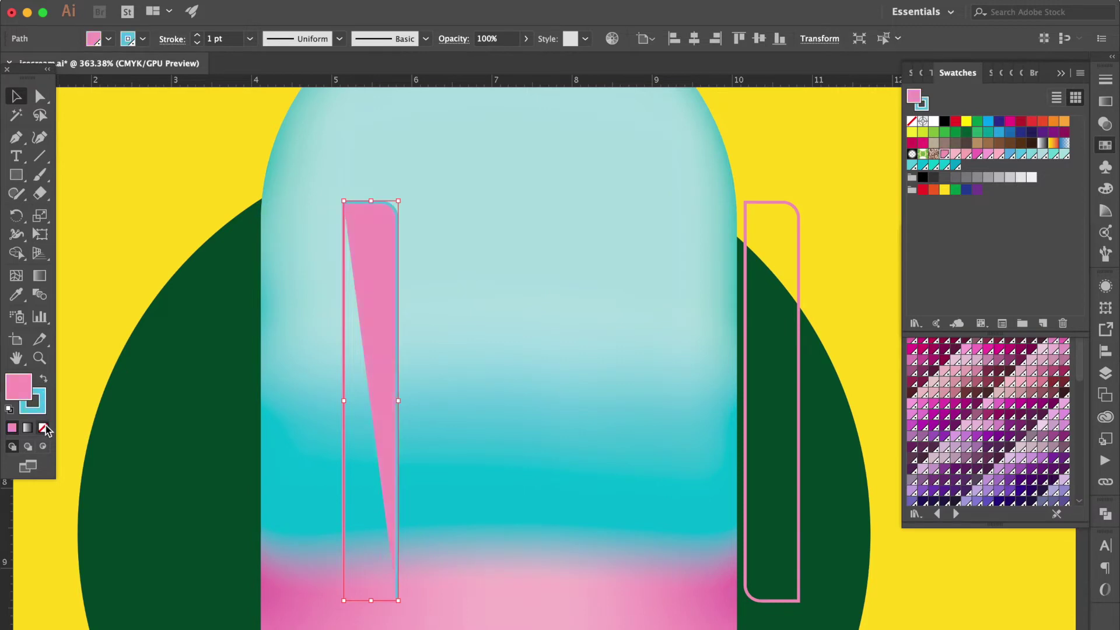
left_click(43, 427)
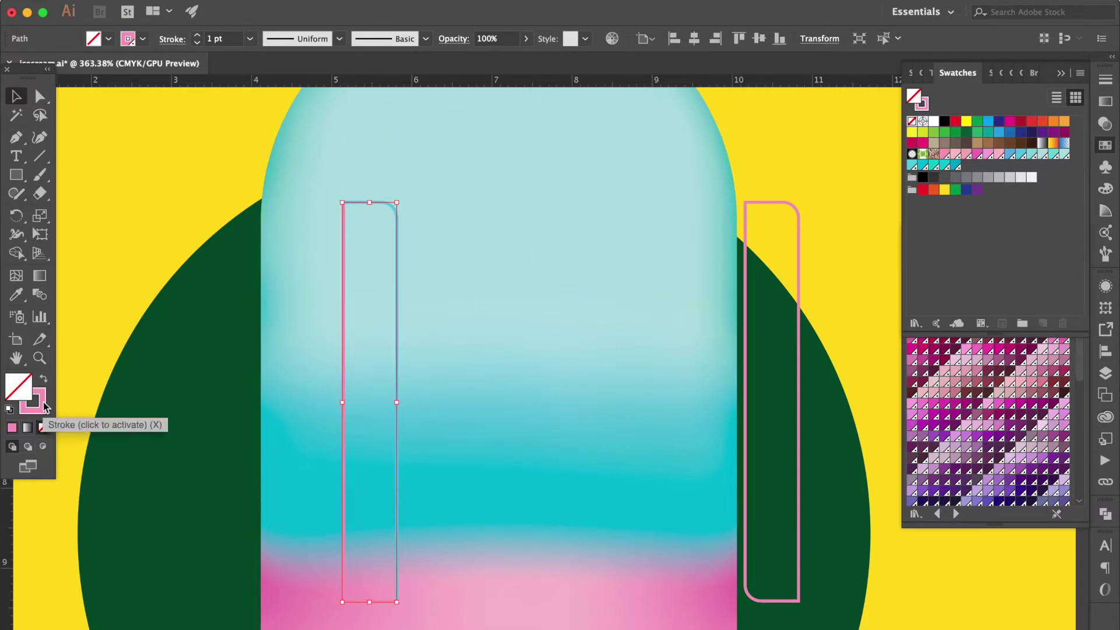
left_click(45, 406)
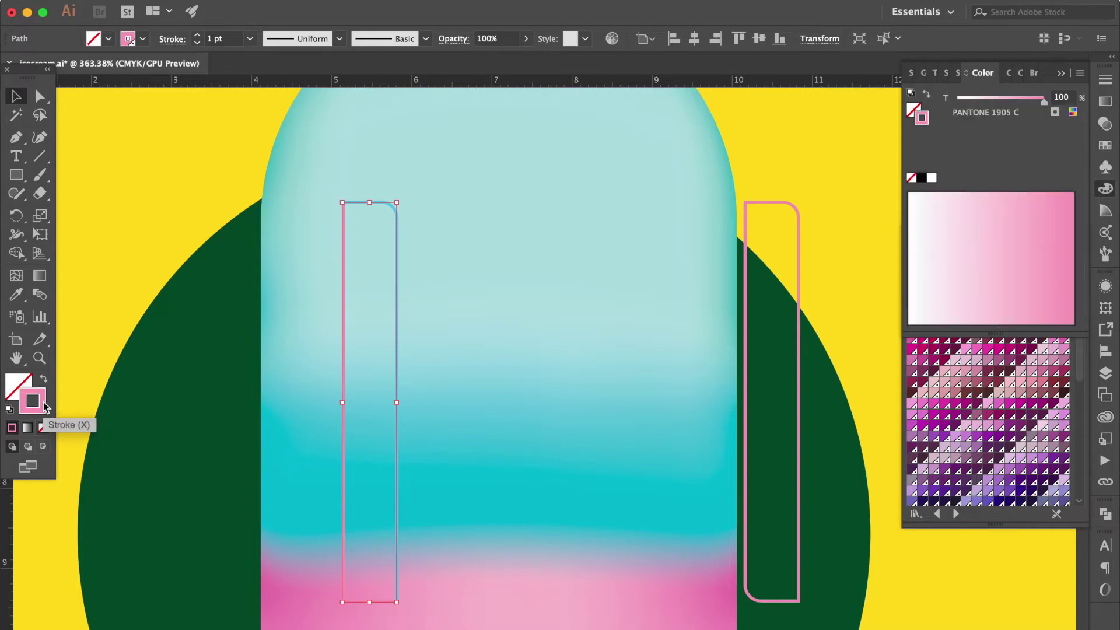
left_click(1104, 146)
left_click(933, 122)
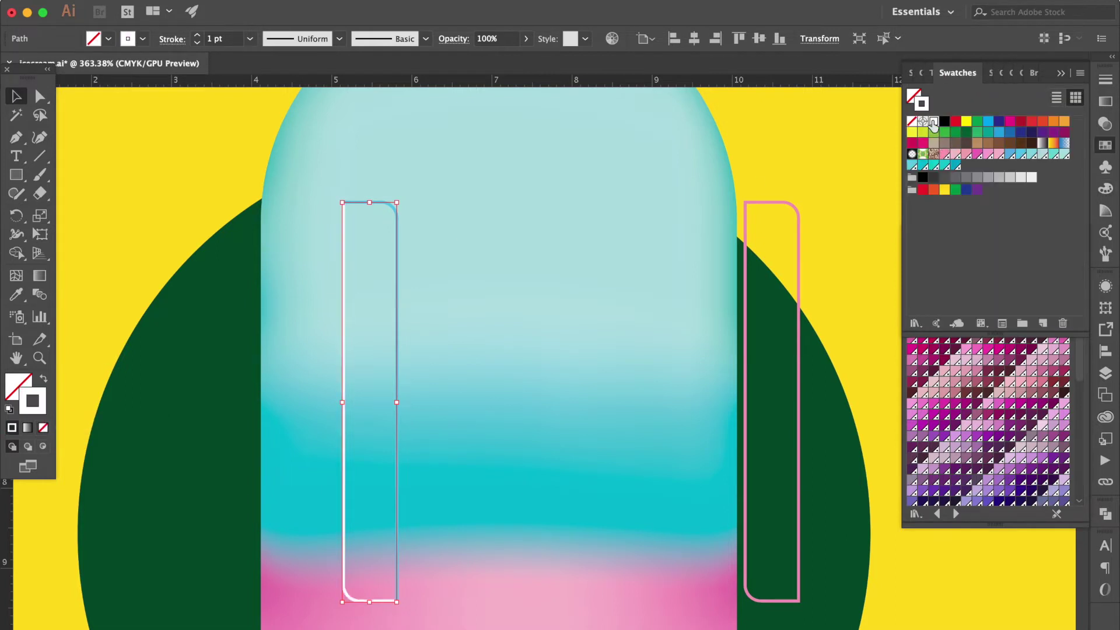
- Move the right rounded strip over the left strip, fill it solid light blue, and begin an opacity change
left_click(478, 198, "shift")
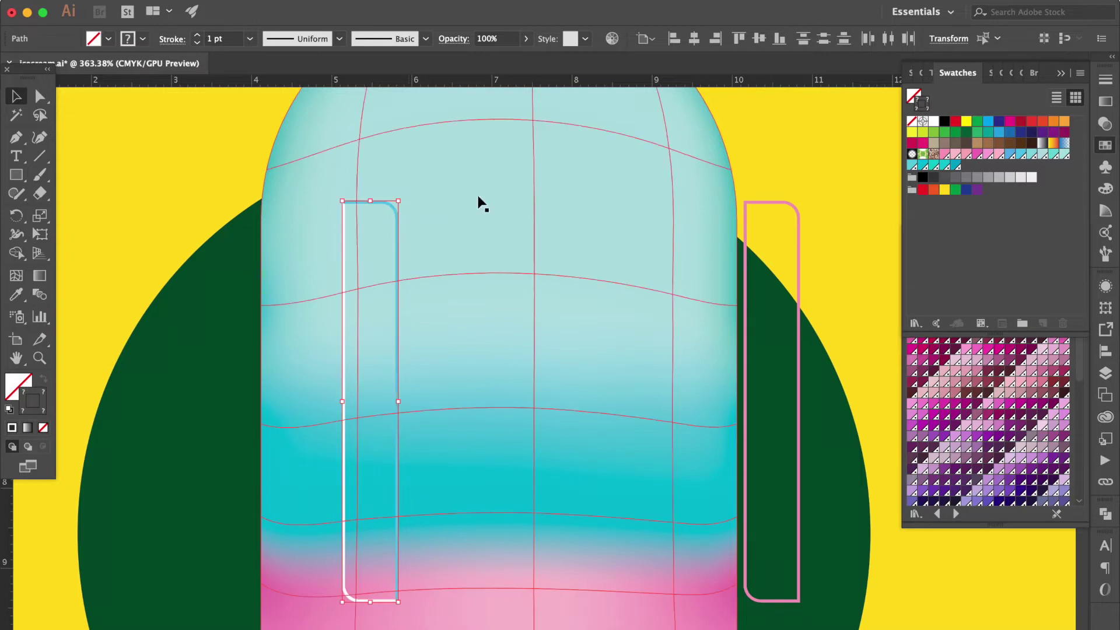
left_click(687, 147, "shift")
left_click_drag(744, 201, 344, 201)
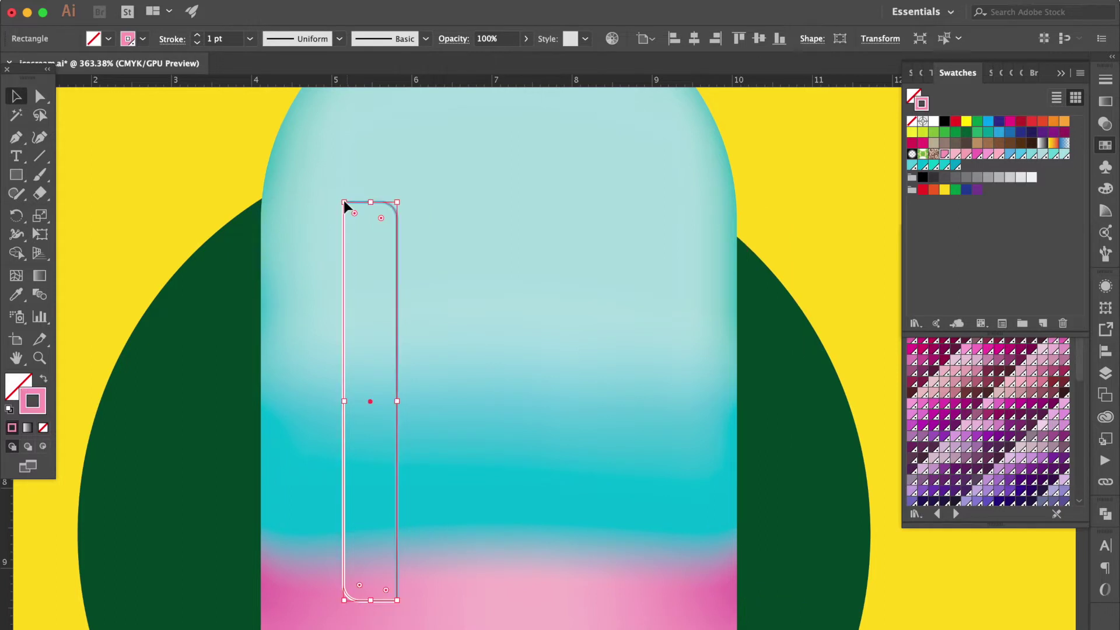
left_click(42, 380)
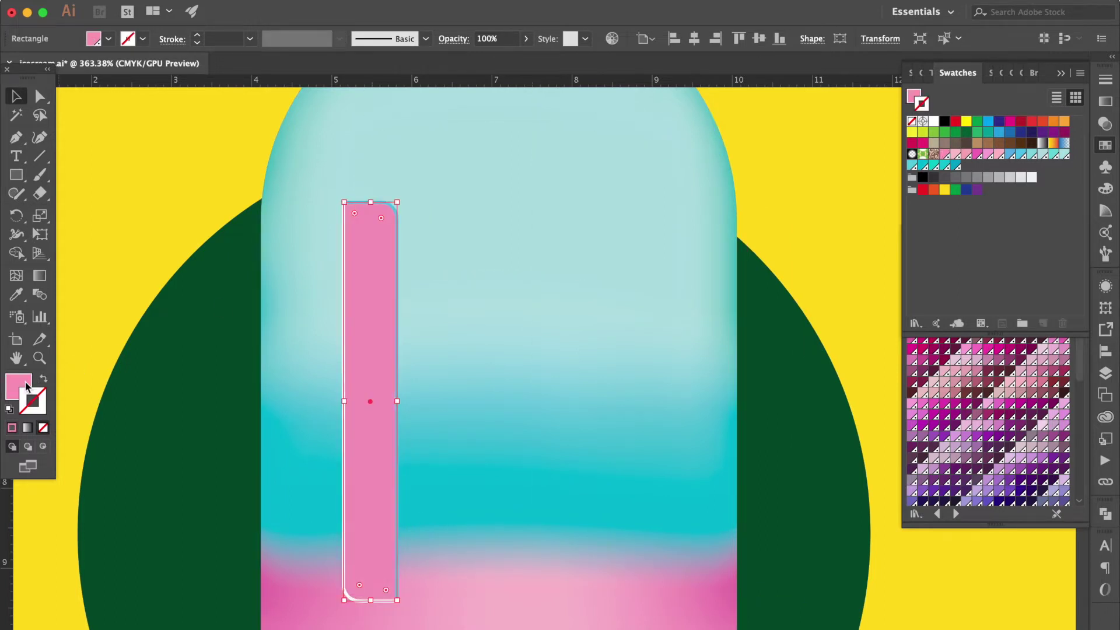
left_click(1099, 145)
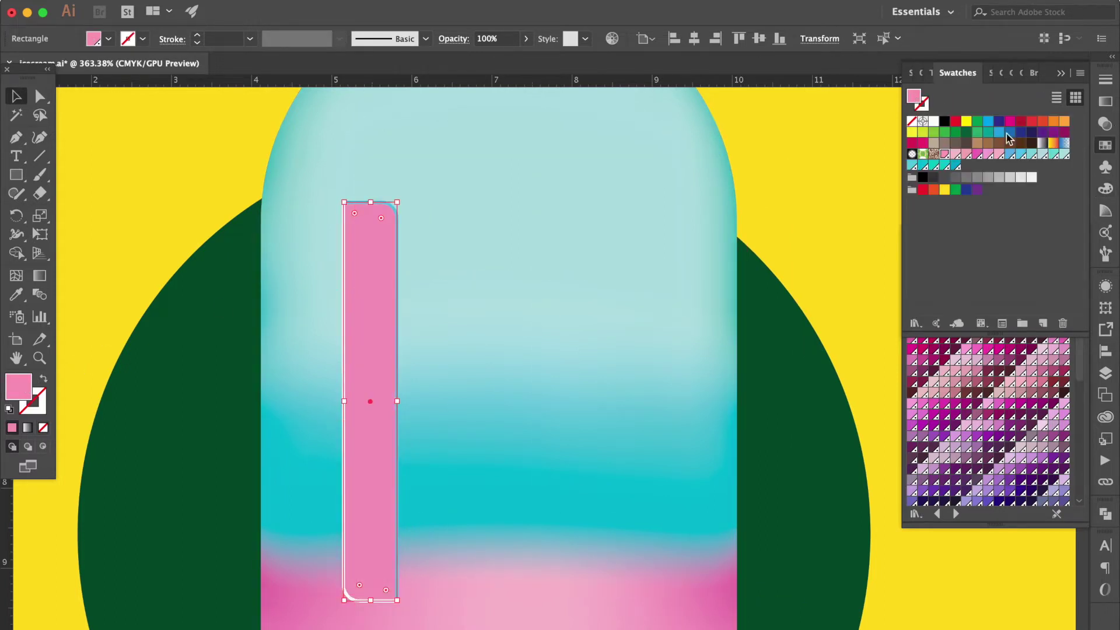
left_click(1020, 155)
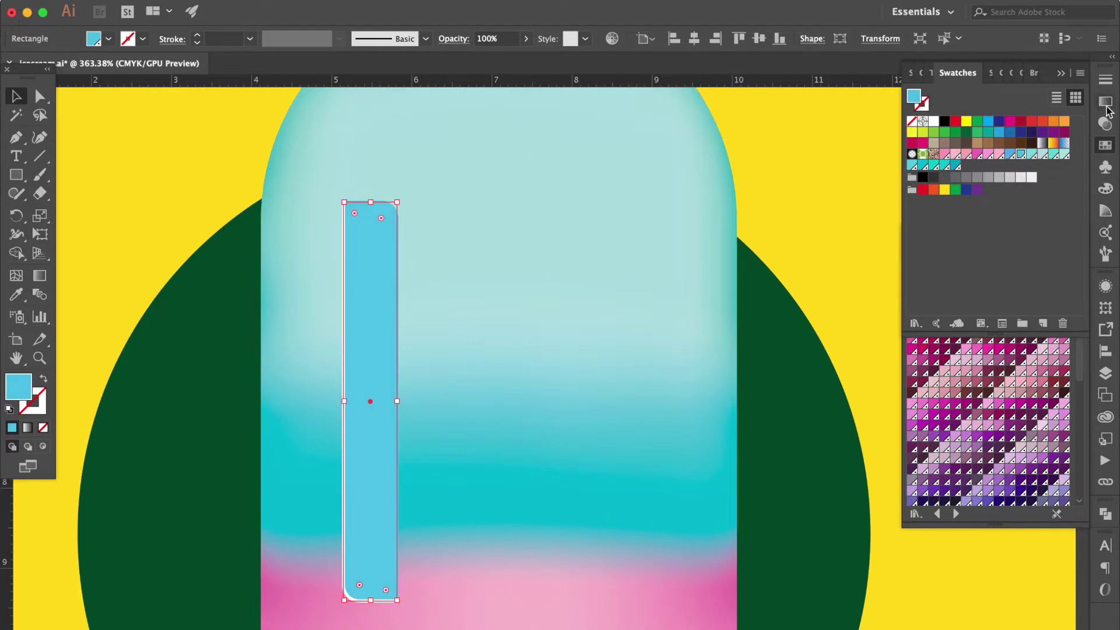
left_click(1104, 124)
left_click(1051, 97)
type("30")
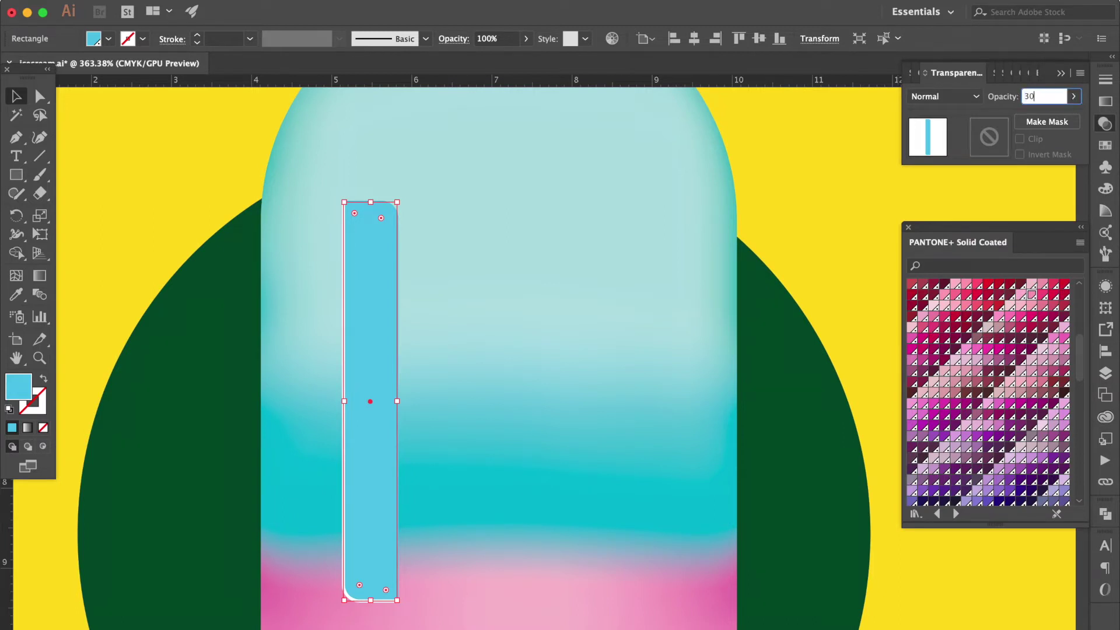
- Set the light blue strip to 30% opacity and both white outline pieces to 50%
key("Return")
left_click(537, 292)
left_click(397, 229)
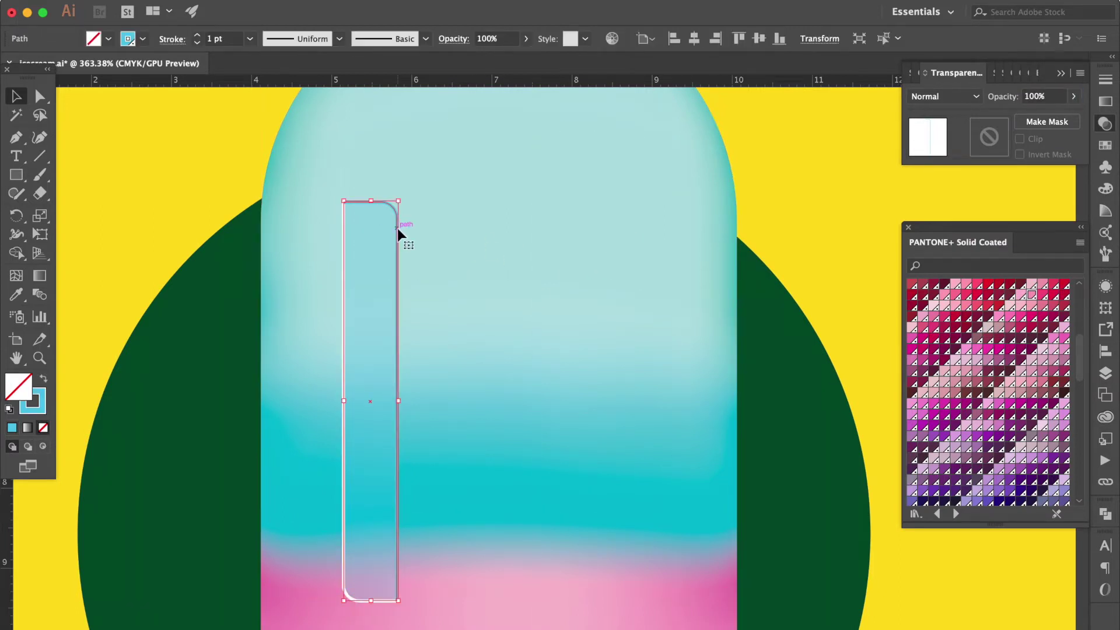
left_click(341, 240, "shift")
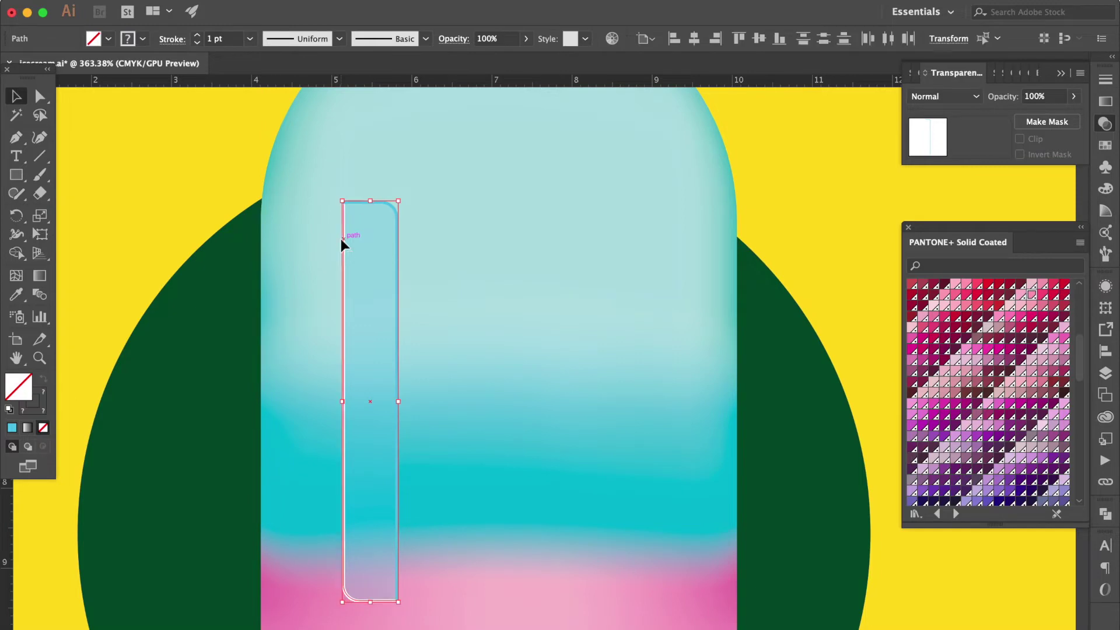
left_click(1048, 98)
type("50")
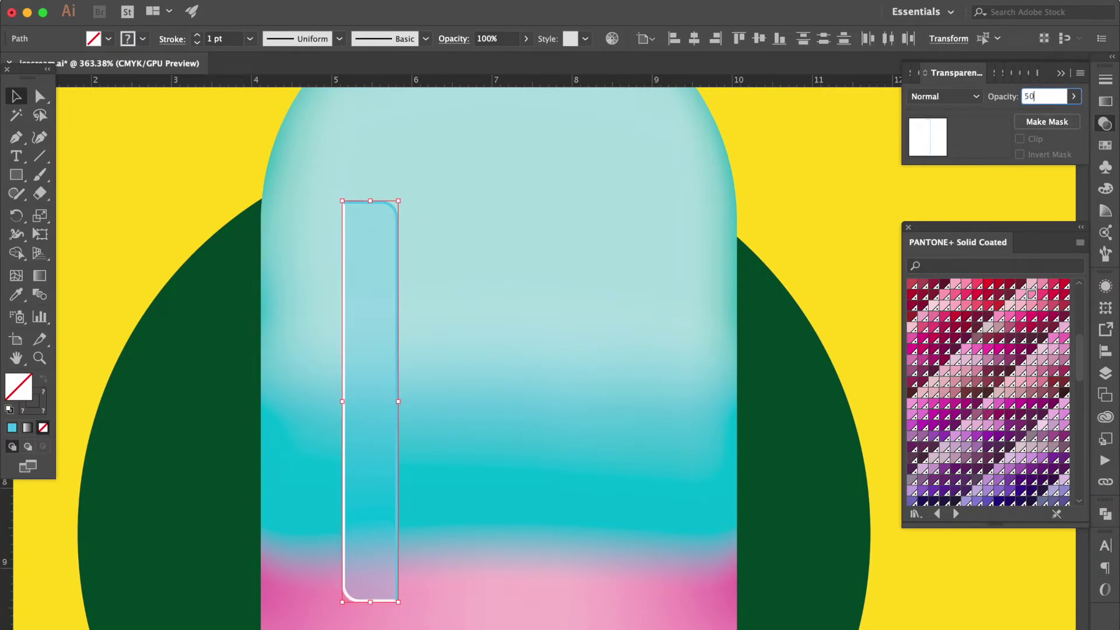
key("Return")
scroll(305, 211, "up", 5)
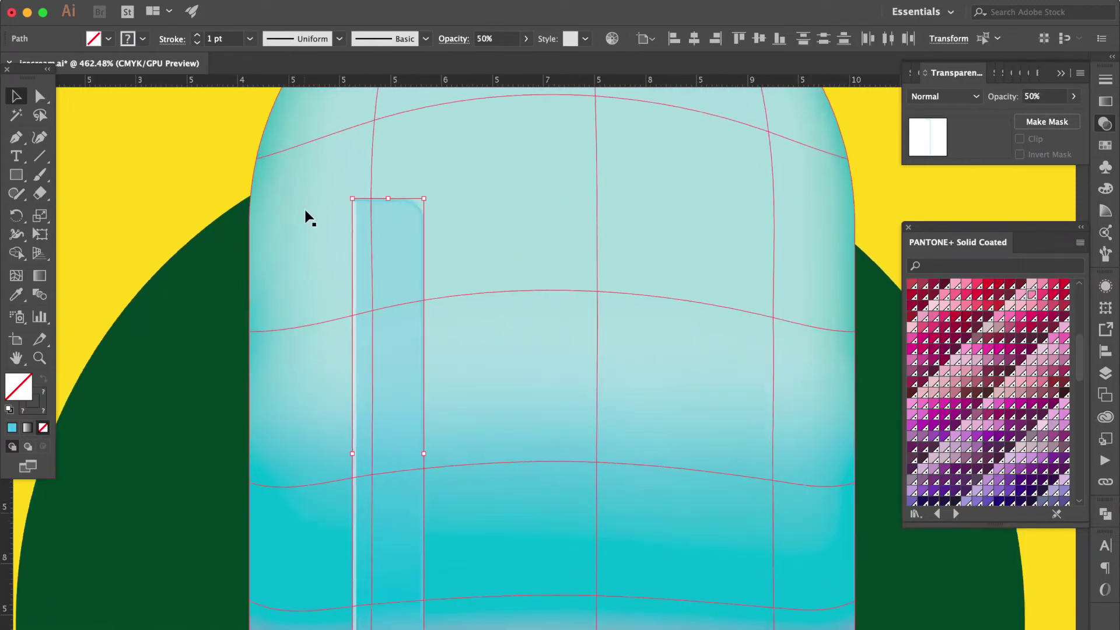
scroll(361, 213, "up", 10)
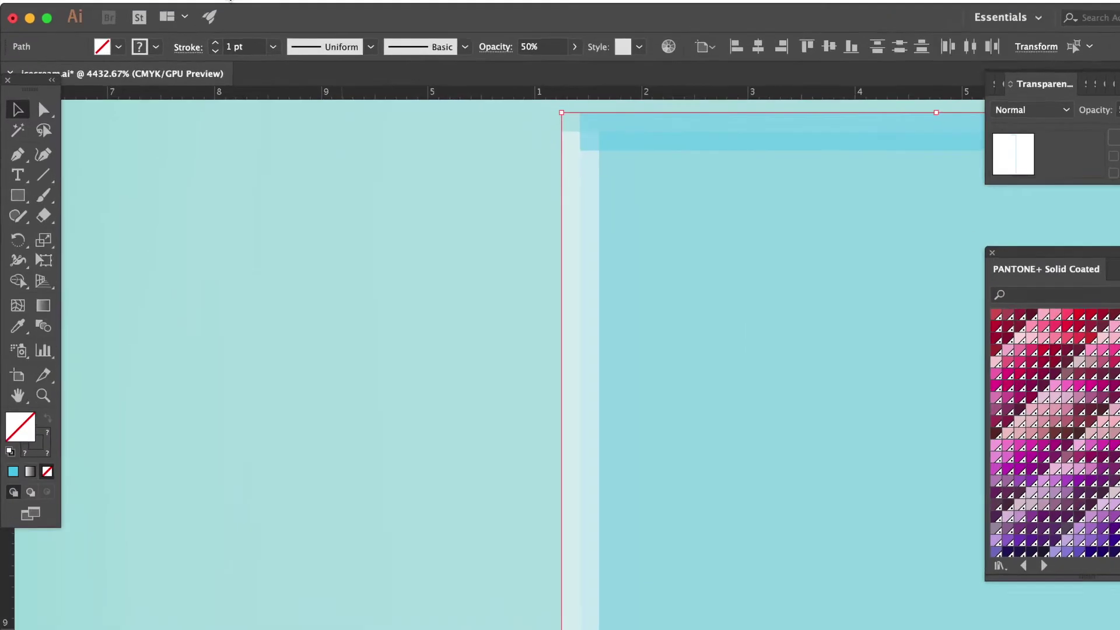
left_click(227, 1)
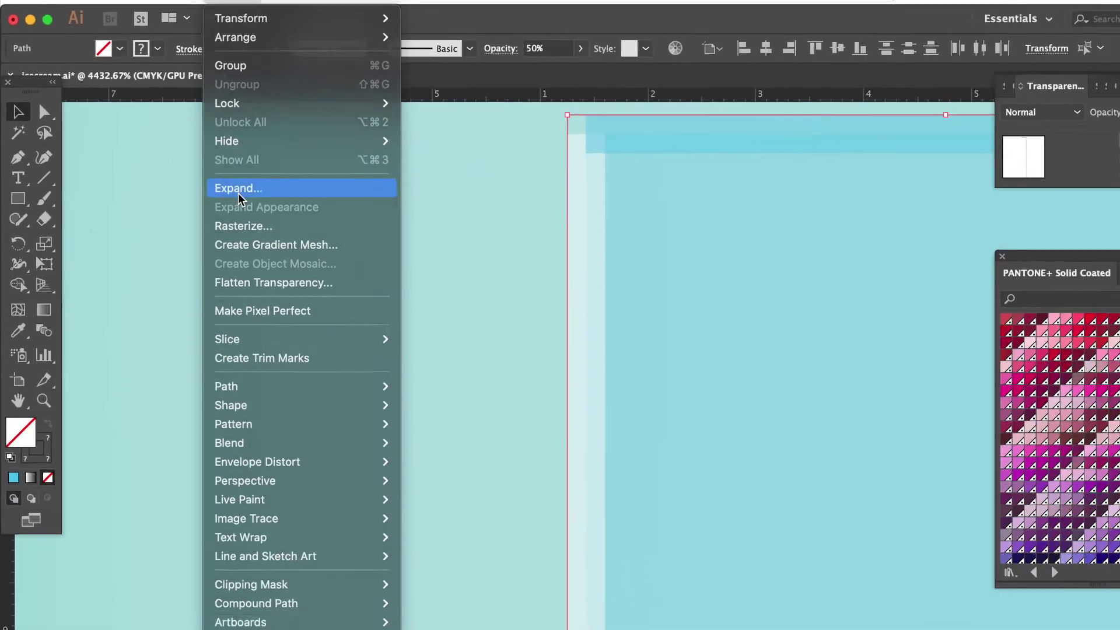
- Expand the outline pieces' fill and stroke into shapes
left_click(233, 184)
left_click(503, 393)
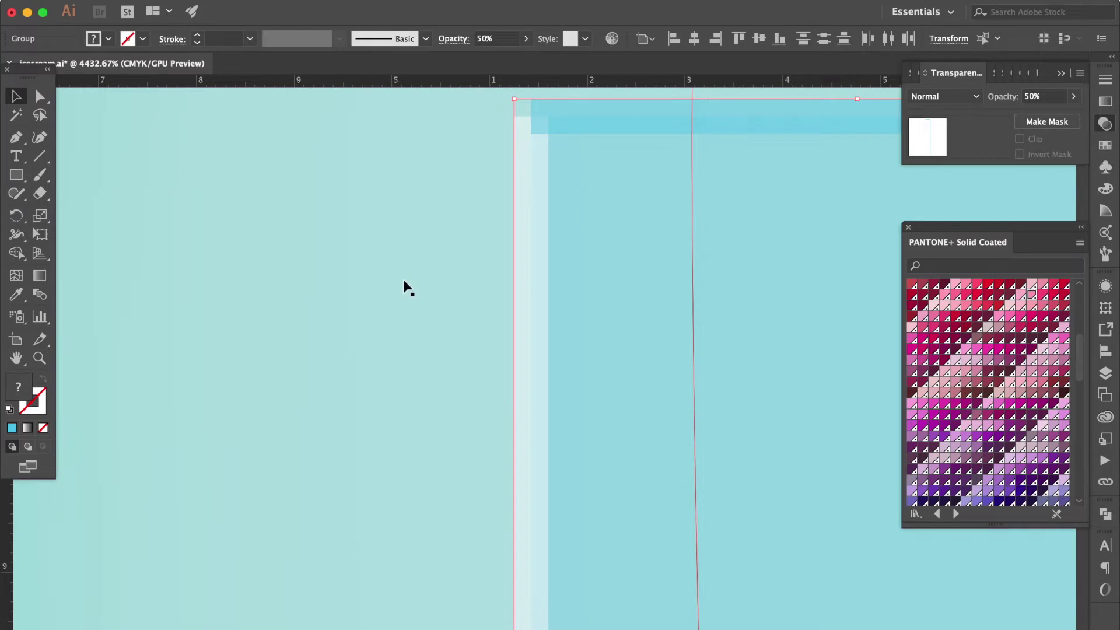
scroll(205, 198, "up", 4)
- Draw a tiny corner rectangle and merge it into the blue top band with Shape Builder
key("m")
left_click_drag(396, 223, 338, 297)
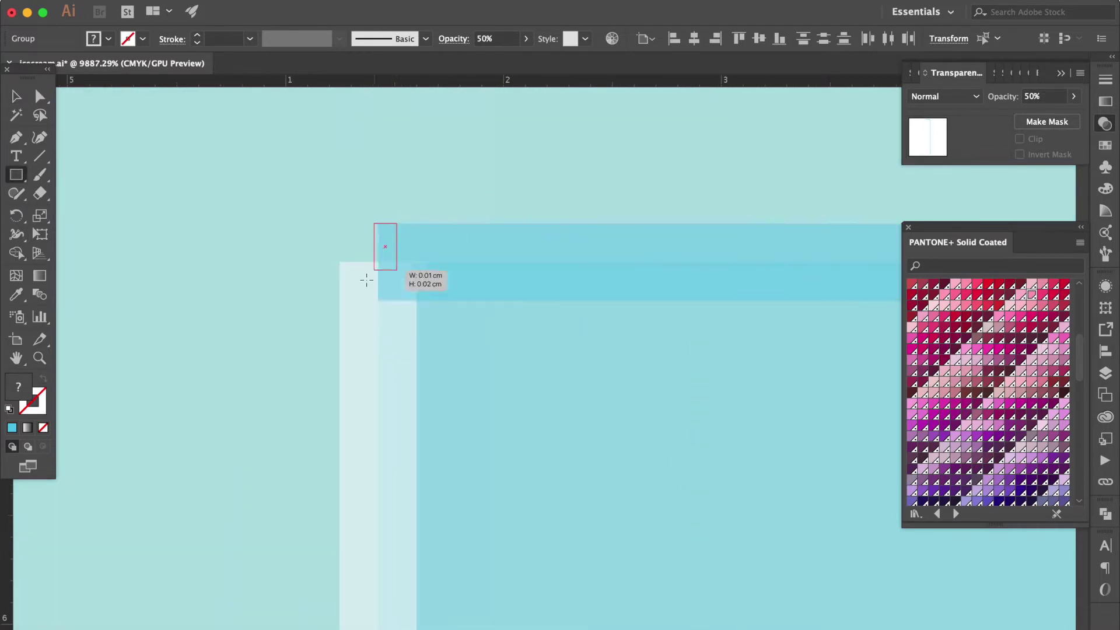
key("v")
mouse_move(368, 298)
left_mouse_down()
mouse_move(367, 285)
mouse_move(392, 300)
left_mouse_up()
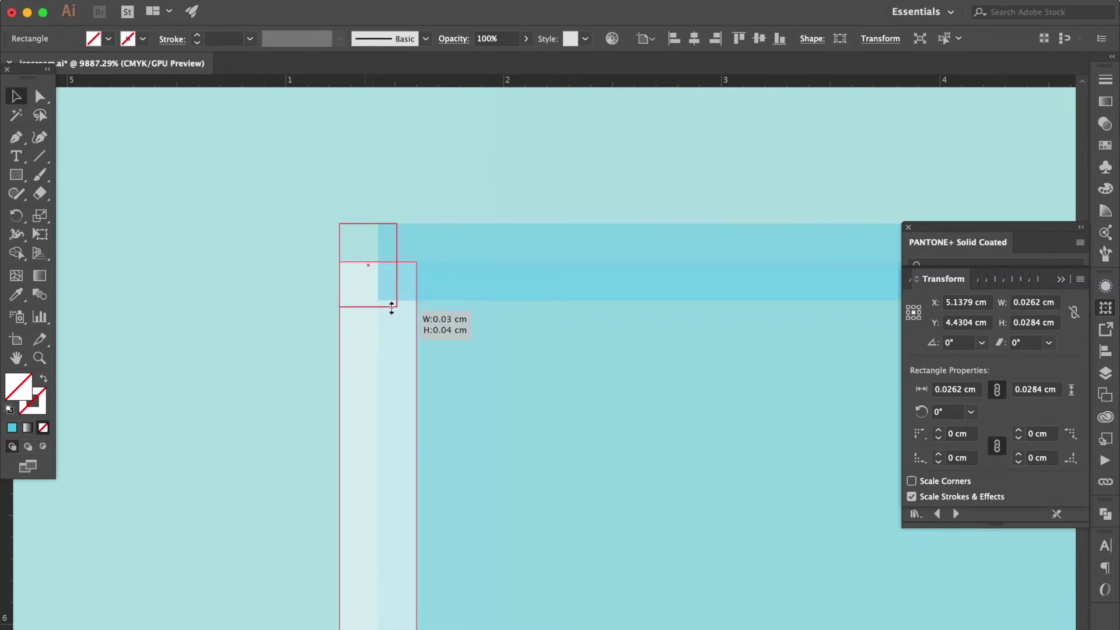
left_click(438, 250, "shift")
left_click(15, 252)
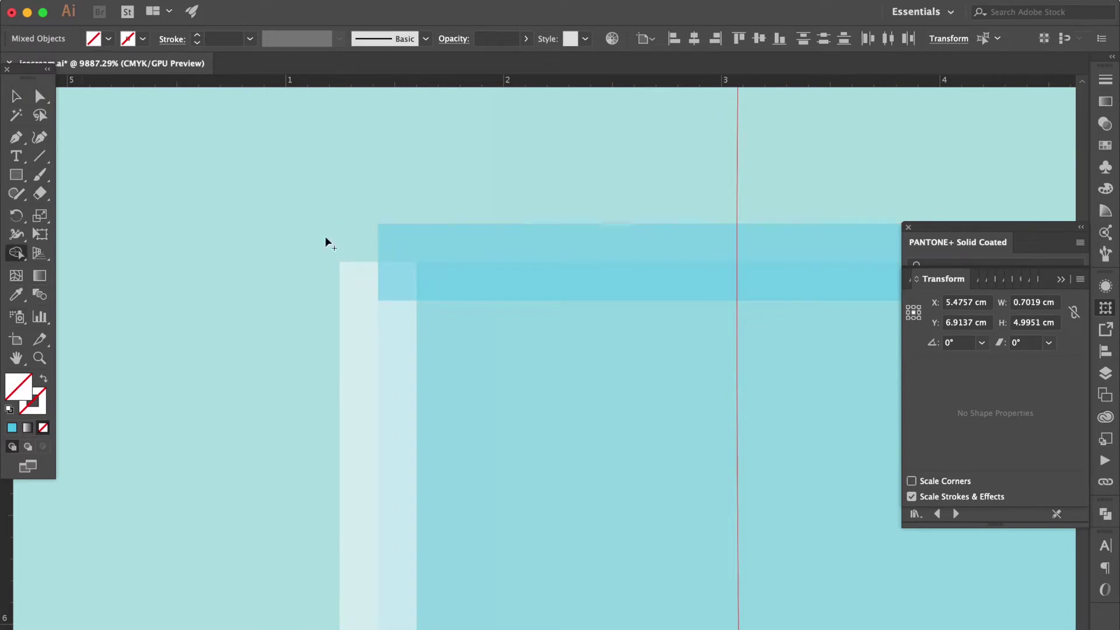
left_click_drag(366, 240, 417, 237)
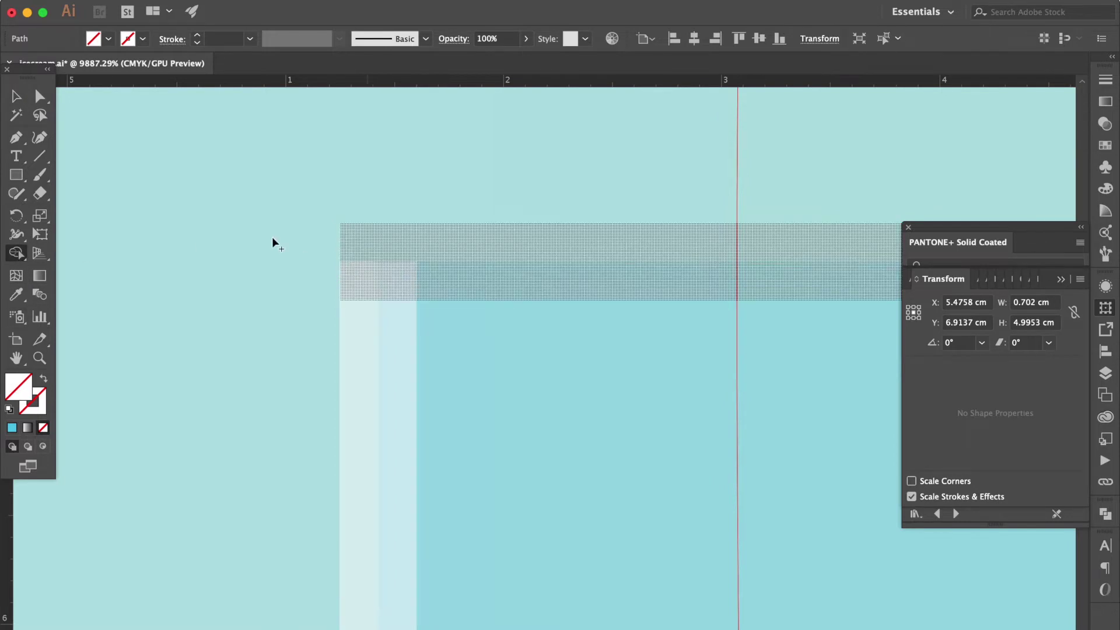
left_click(16, 96)
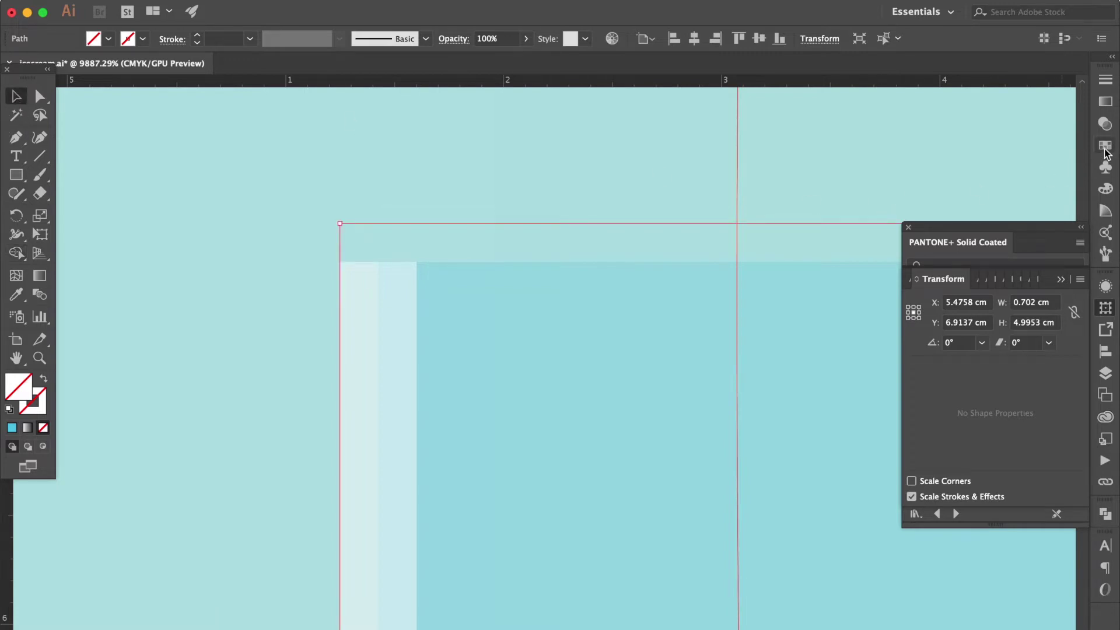
- Fill the merged top band with a blue swatch
left_click(1105, 146)
left_click(1010, 156)
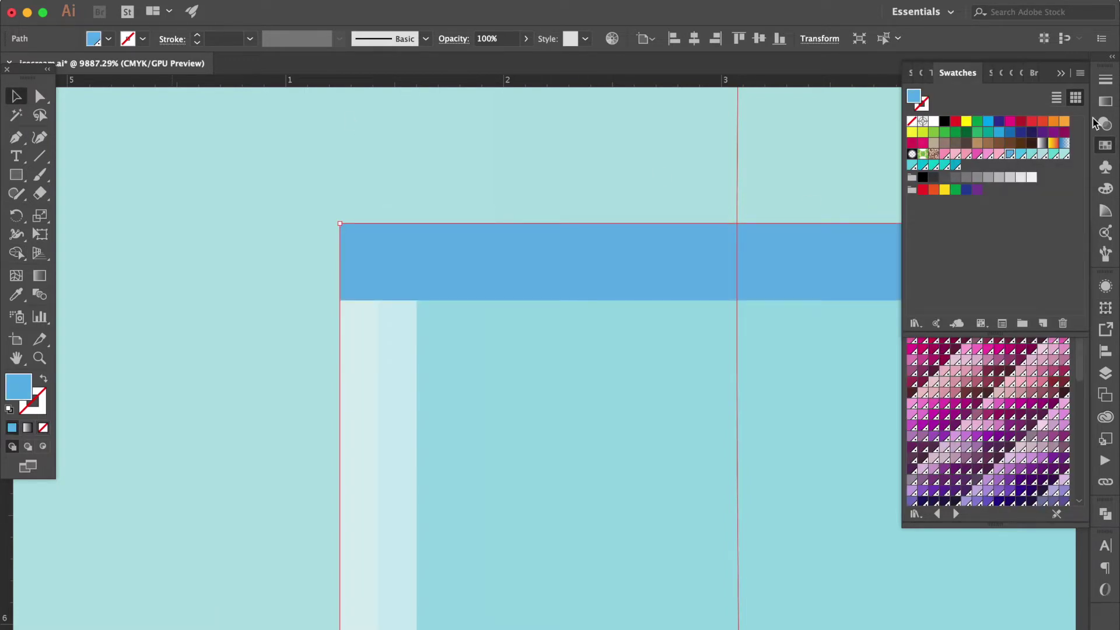
scroll(513, 387, "right", 10)
scroll(509, 380, "down", 10)
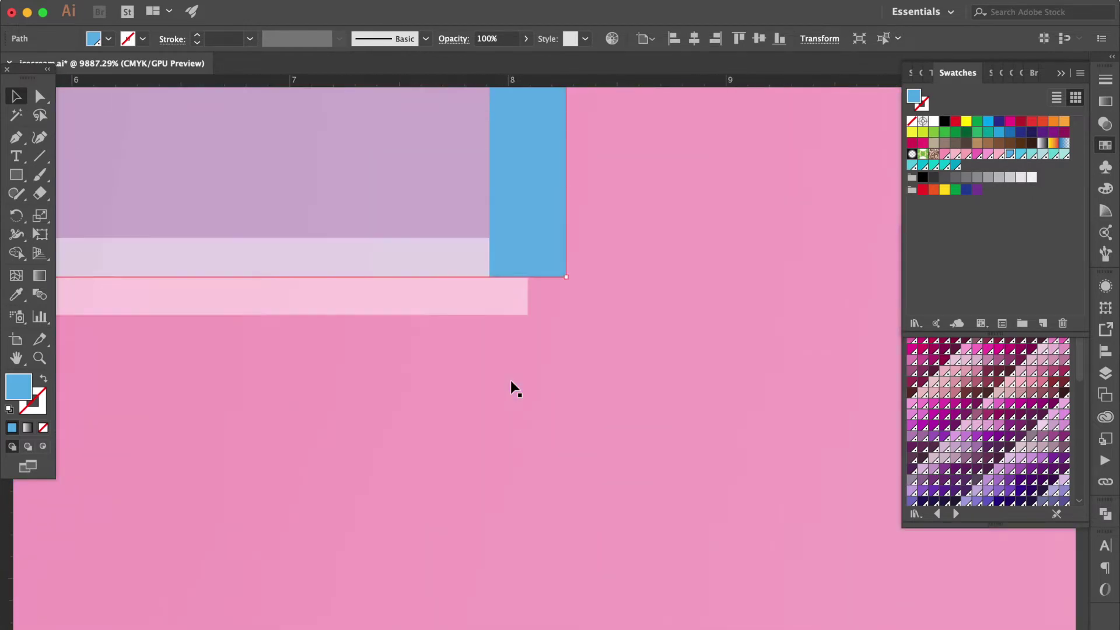
scroll(510, 380, "up", 3)
- Draw a small square at the blue strip's foot and merge it into the strip
key("m")
left_click_drag(502, 365, 579, 288)
key("v")
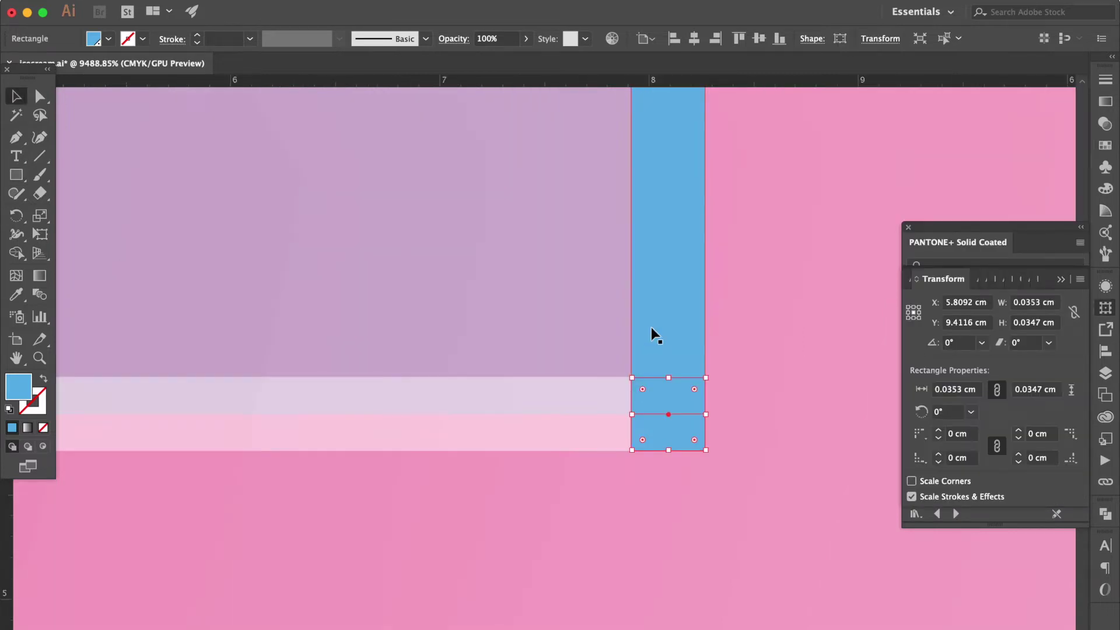
left_click(652, 334)
left_click(16, 252)
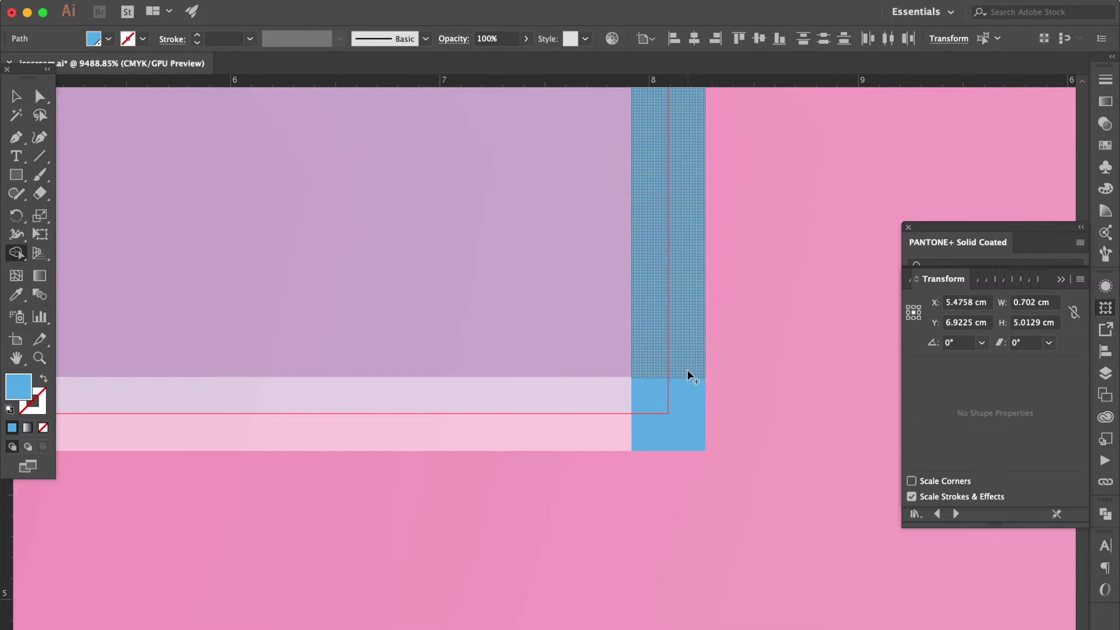
left_click_drag(688, 365, 690, 445)
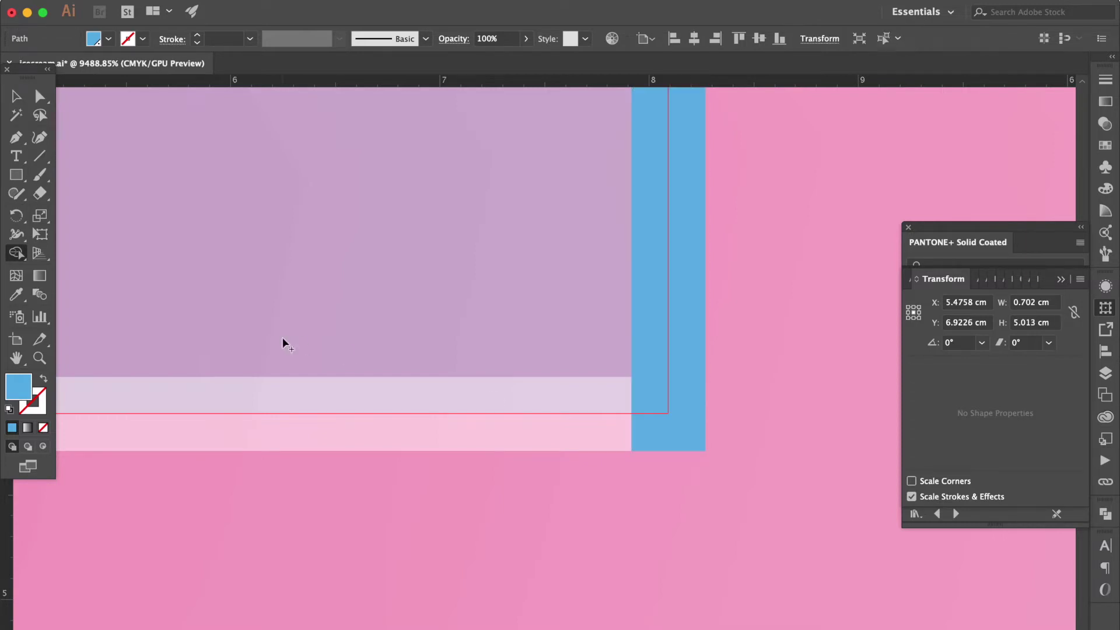
left_click(16, 97)
left_click(1105, 124)
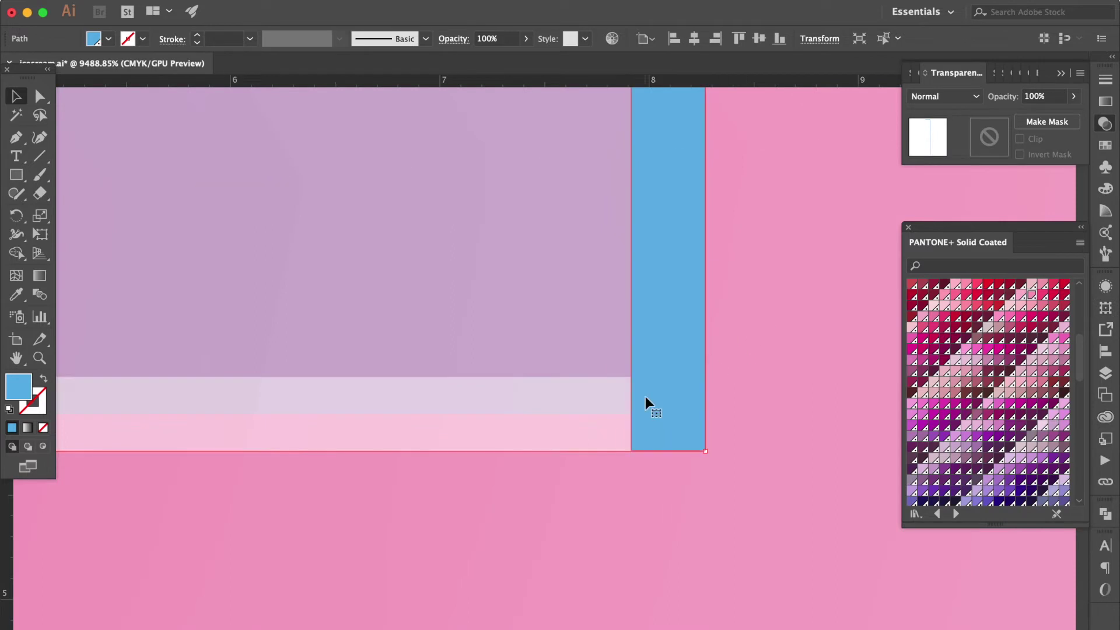
scroll(646, 377, "down", 3)
- Shift the bottom band down-right and merge the blue bar where it meets the pink band
left_click(730, 315)
left_click(588, 387)
left_click(583, 395, "shift")
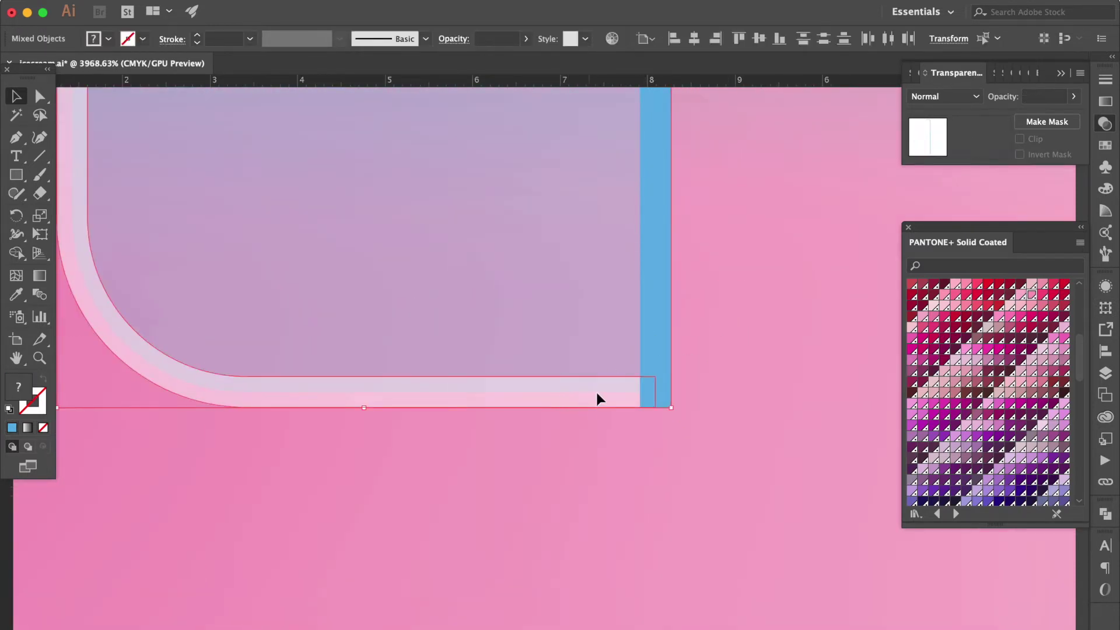
mouse_move(592, 392)
left_mouse_down()
mouse_move(736, 467)
mouse_move(758, 467)
left_mouse_up()
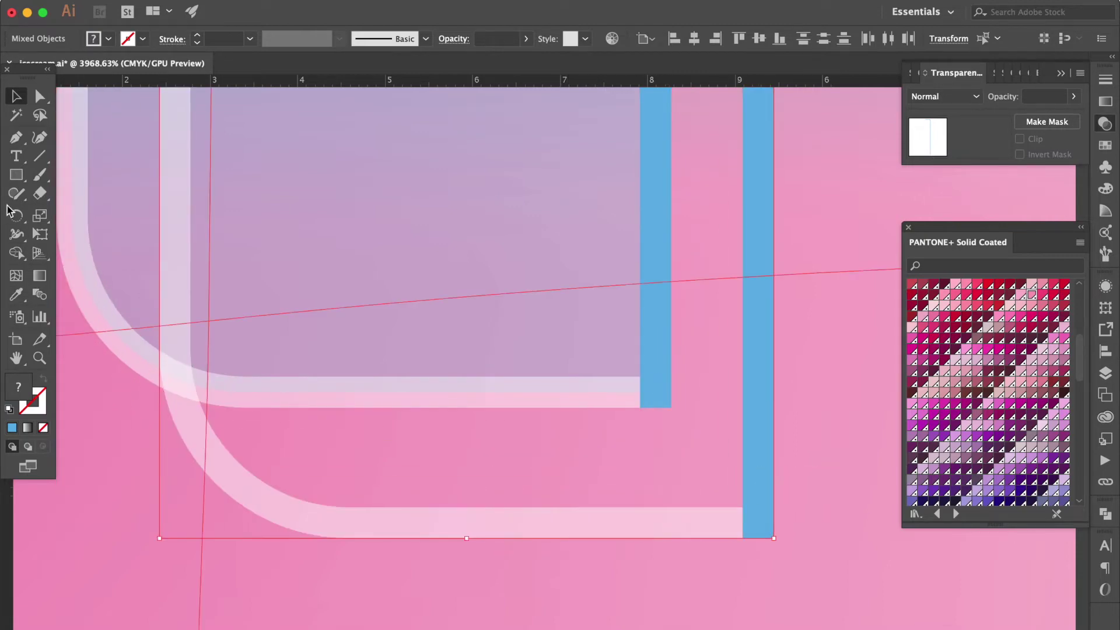
left_click(15, 254)
left_click(752, 490)
- Delete the stray small blue rectangle with Shape Builder
scroll(637, 365, "left", 5)
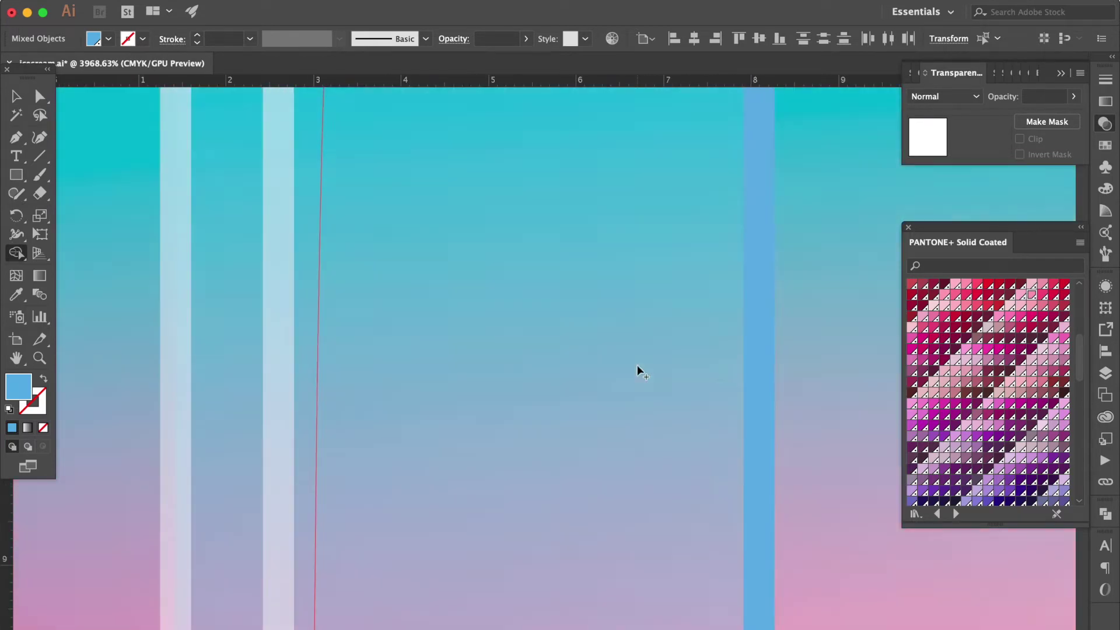
scroll(637, 365, "down", 4)
scroll(637, 365, "down", 2)
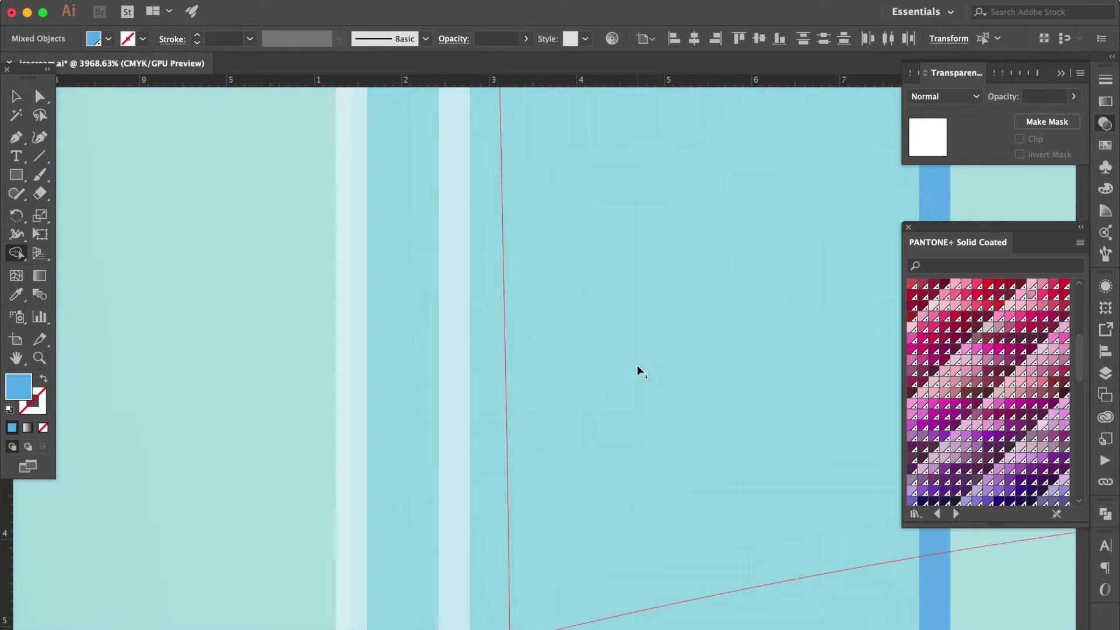
scroll(637, 365, "down", 4)
left_click(425, 406, "alt")
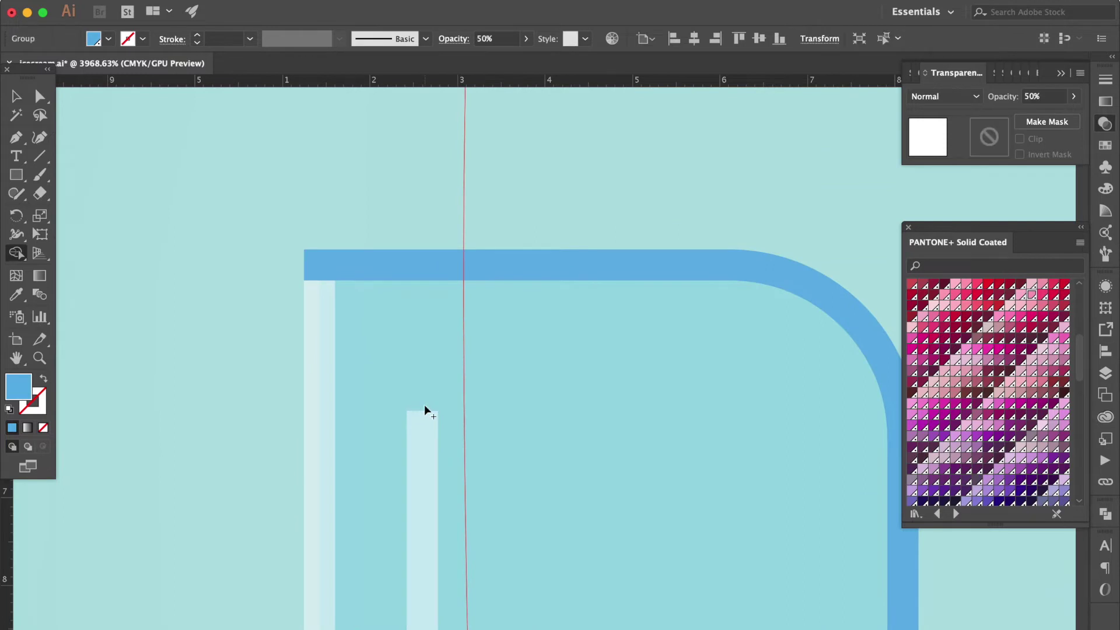
left_click(16, 96)
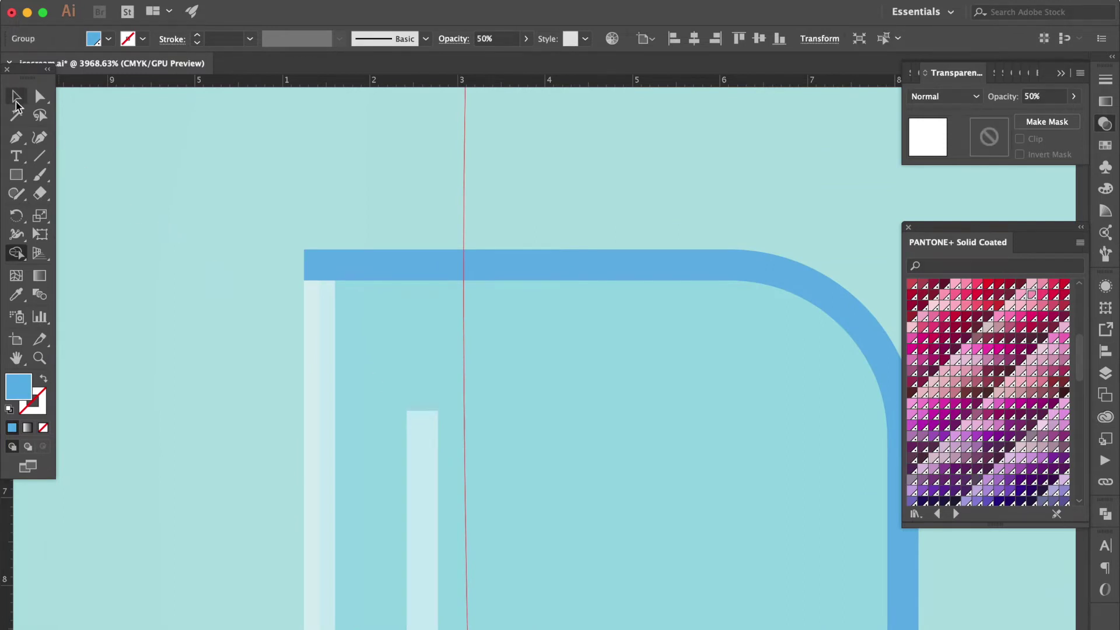
- Move the 50% white band group up-left into line with the frame, then zoom out
left_click(425, 365)
left_click(436, 298)
scroll(436, 294, "up", 5)
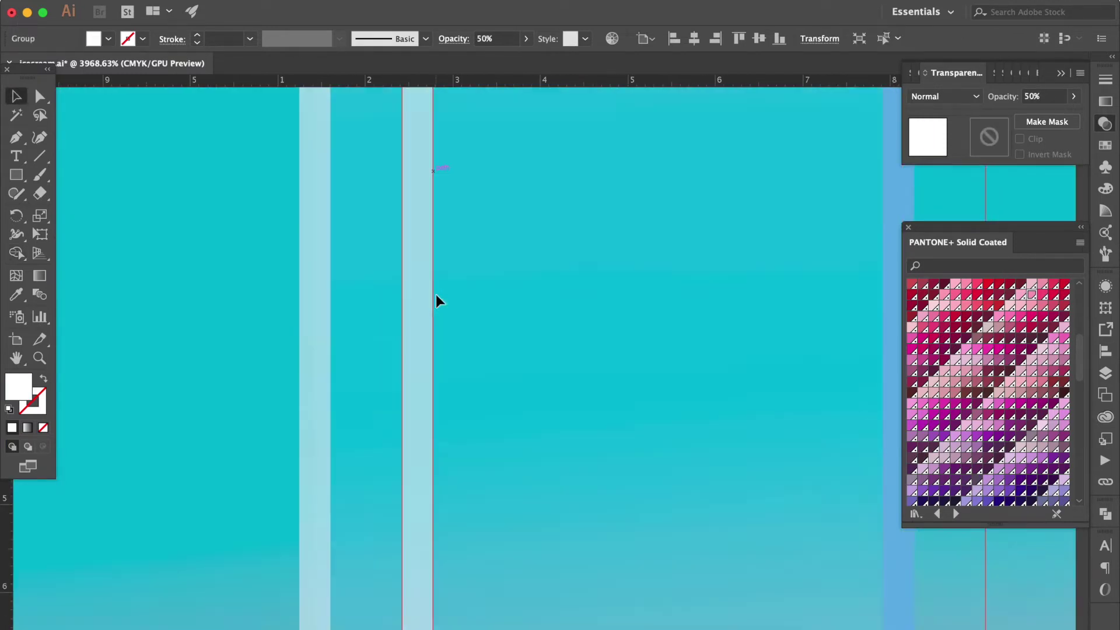
left_click_drag(435, 294, 326, 254)
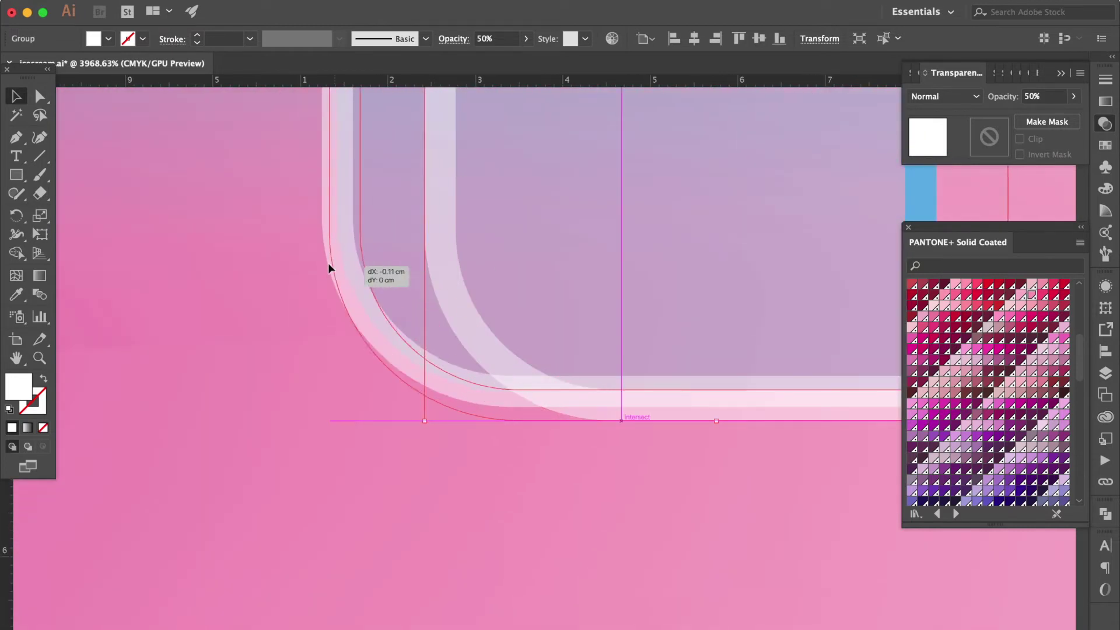
left_click_drag(325, 254, 327, 252)
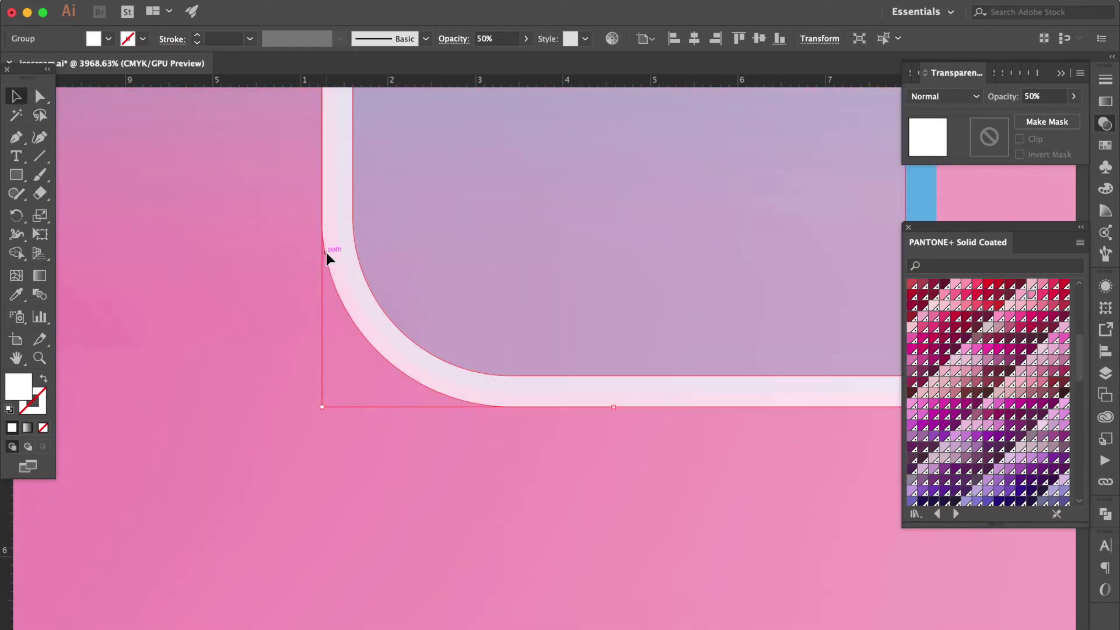
scroll(327, 252, "down", 3, "alt")
scroll(326, 252, "up", 10)
scroll(327, 252, "up", 5)
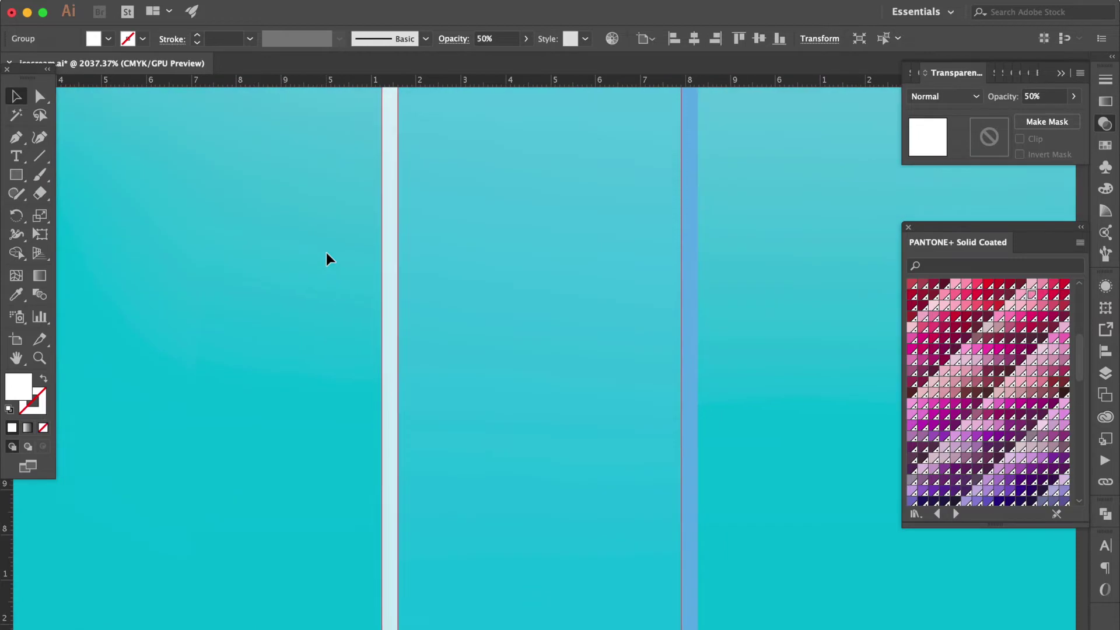
left_click(326, 252)
left_click(402, 219)
key("ctrl+shift+a")
scroll(401, 218, "down", 5, "alt")
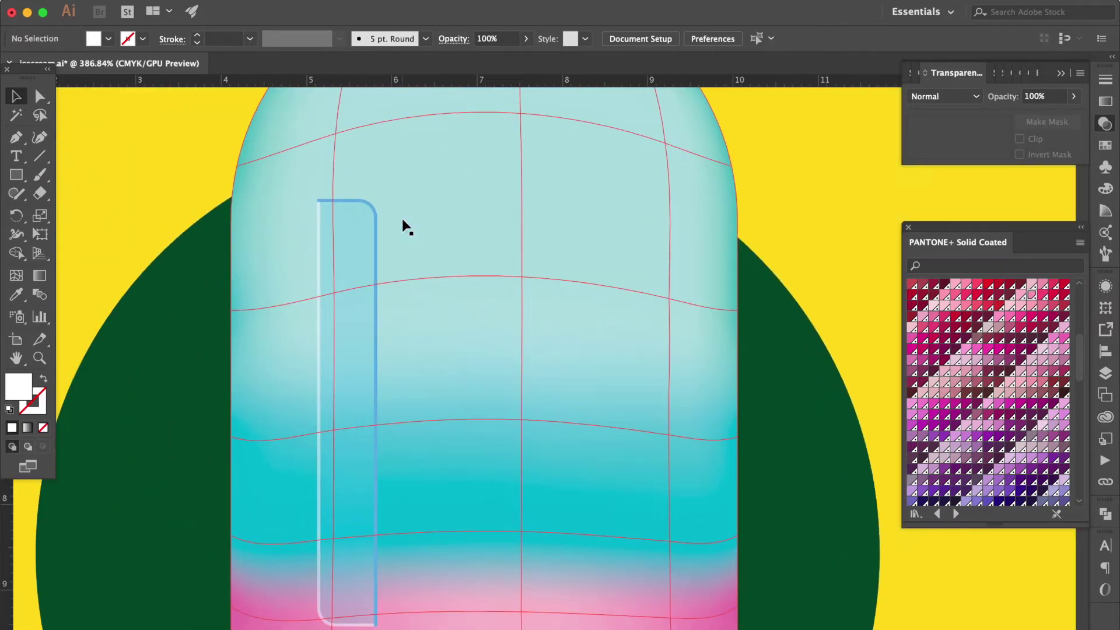
- Unlock all objects and set the tall rounded highlight strip to 50% opacity
left_click(340, 27)
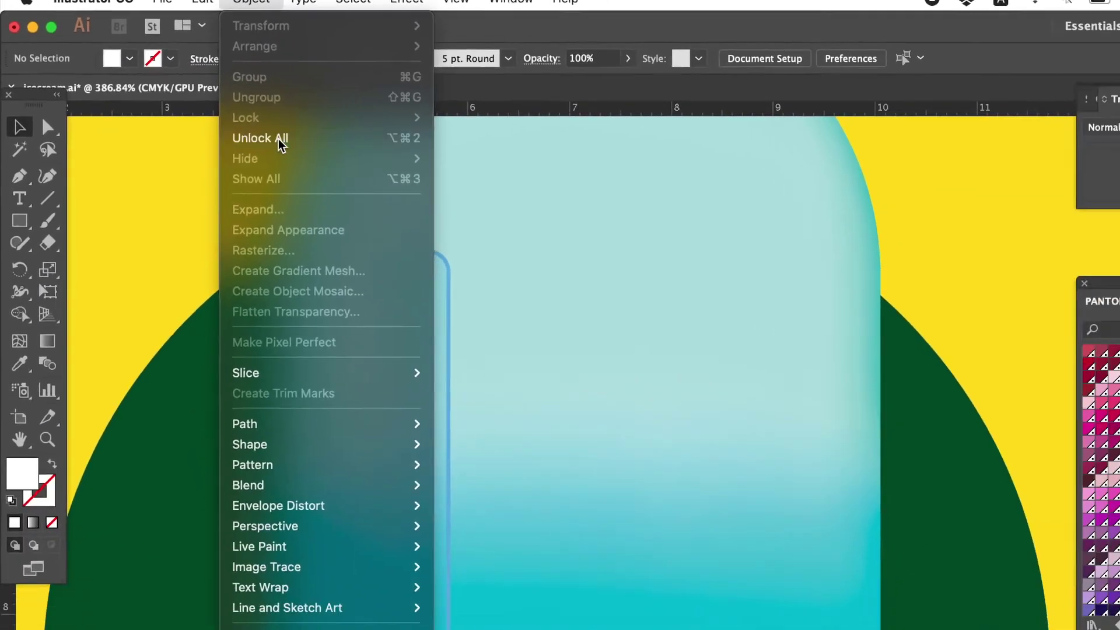
left_click(280, 143)
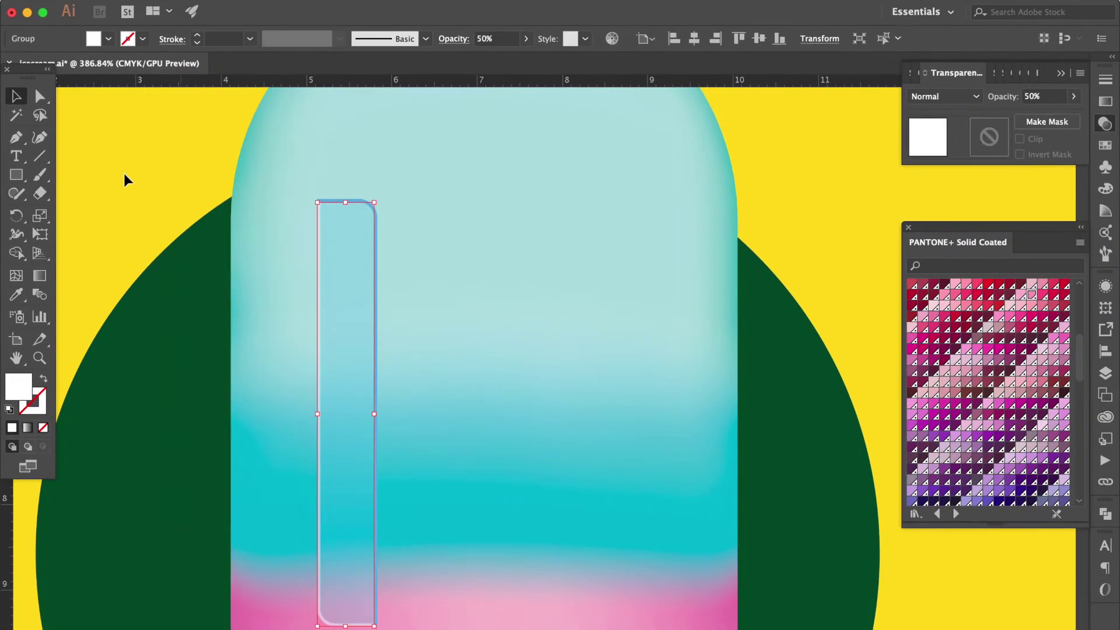
left_click(367, 204)
left_click(1041, 97)
type("0")
key("Return")
left_click(318, 230)
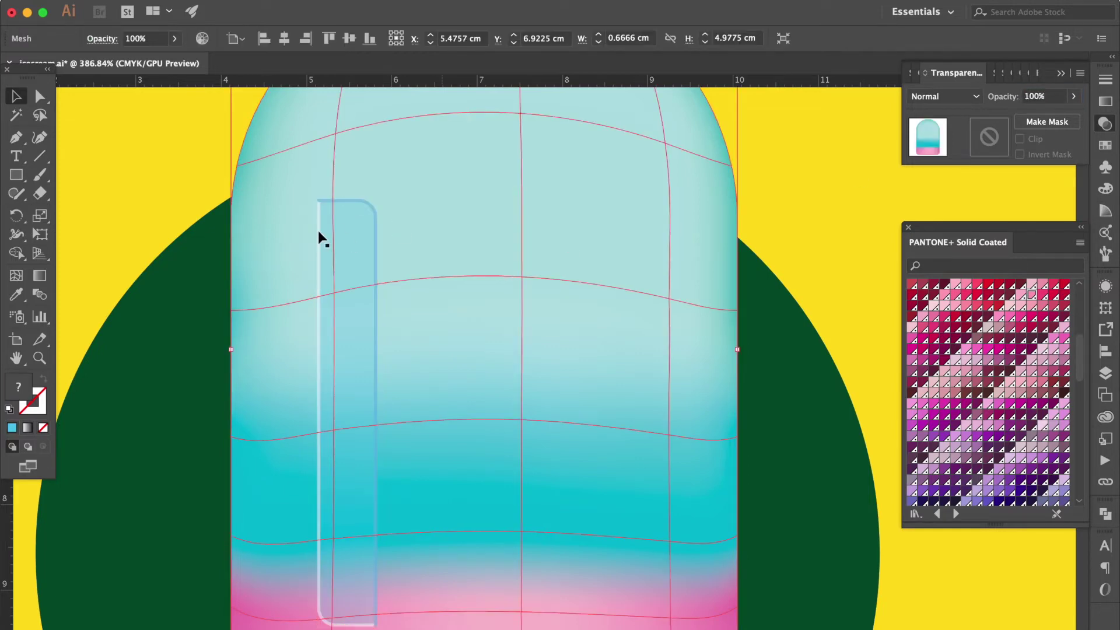
left_click(322, 234)
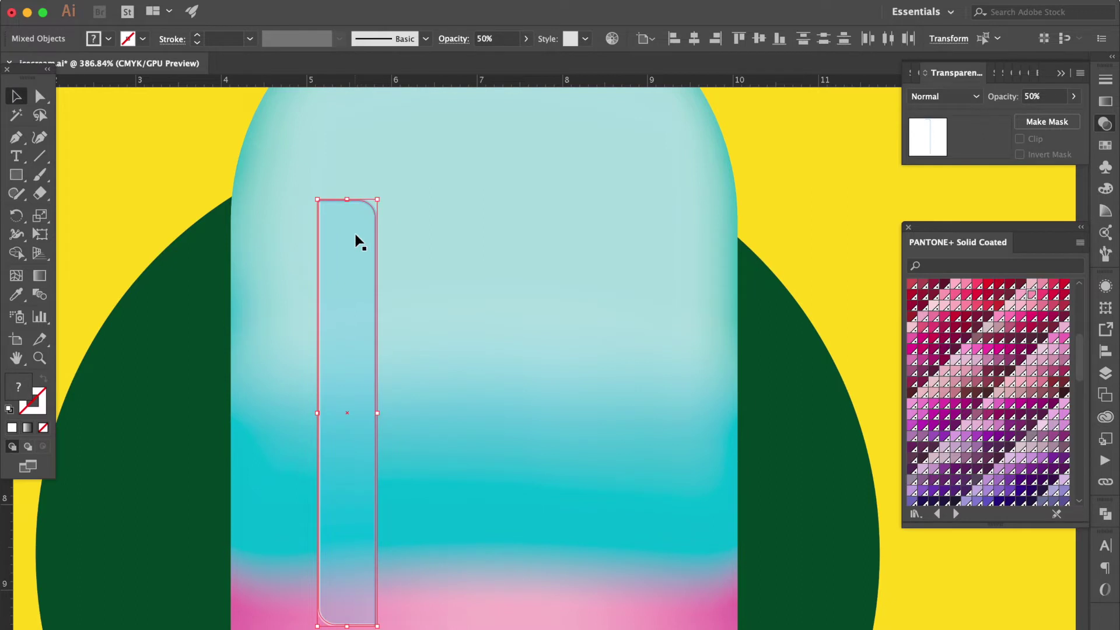
- Group the translucent strip, duplicate it twice to the right, and group the three strips
key("ctrl+g")
left_click_drag(359, 253, 505, 240)
key("ctrl+d")
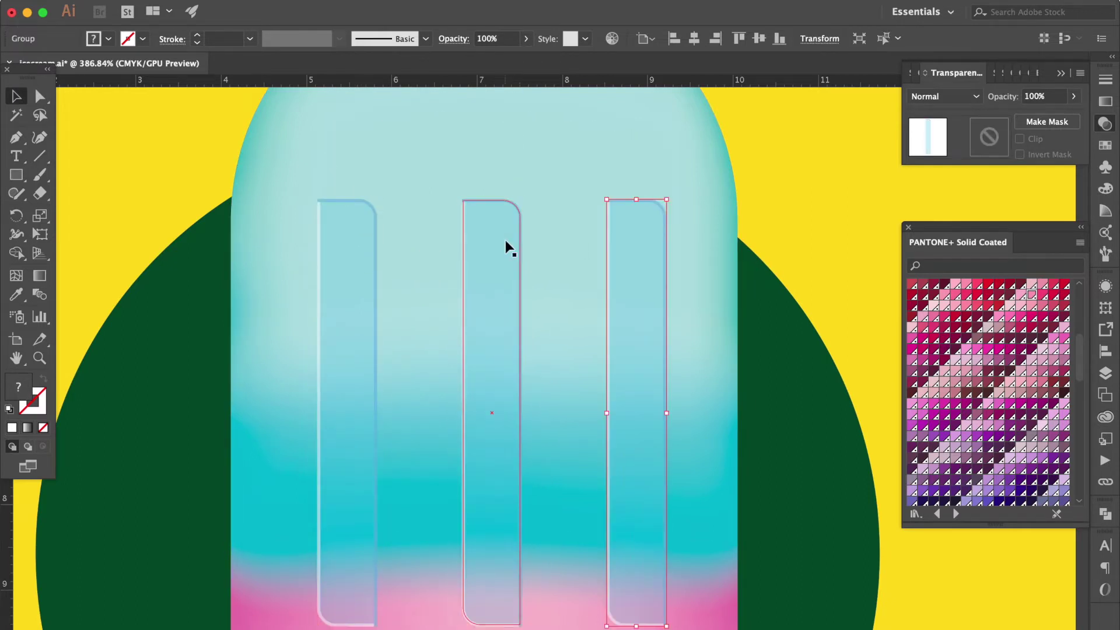
left_click(505, 240, "shift")
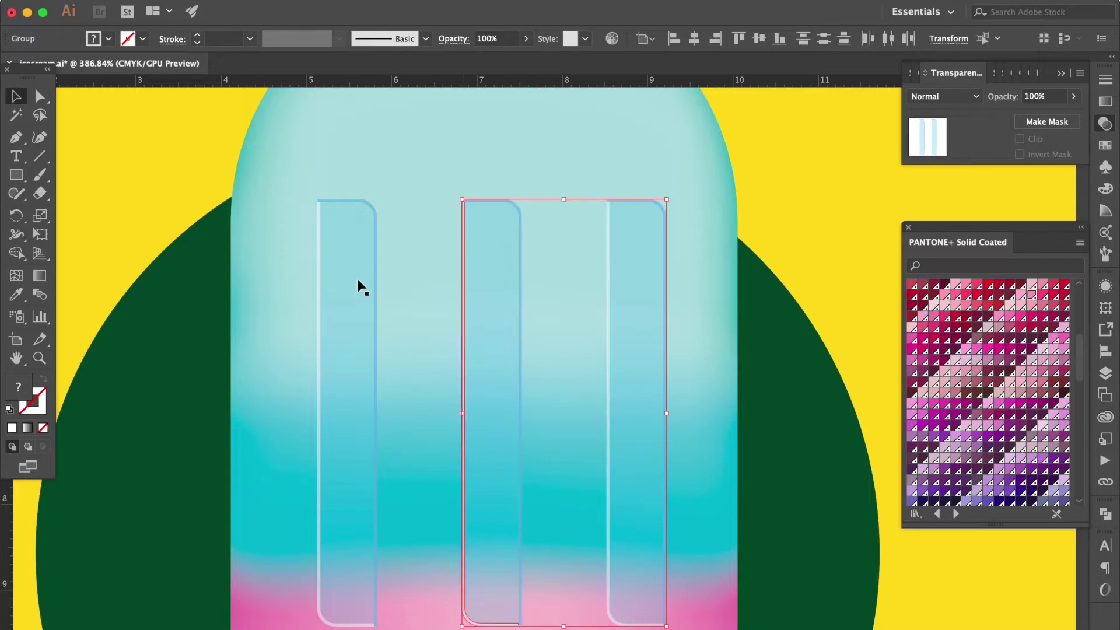
left_click(340, 280, "shift")
key("ctrl+g")
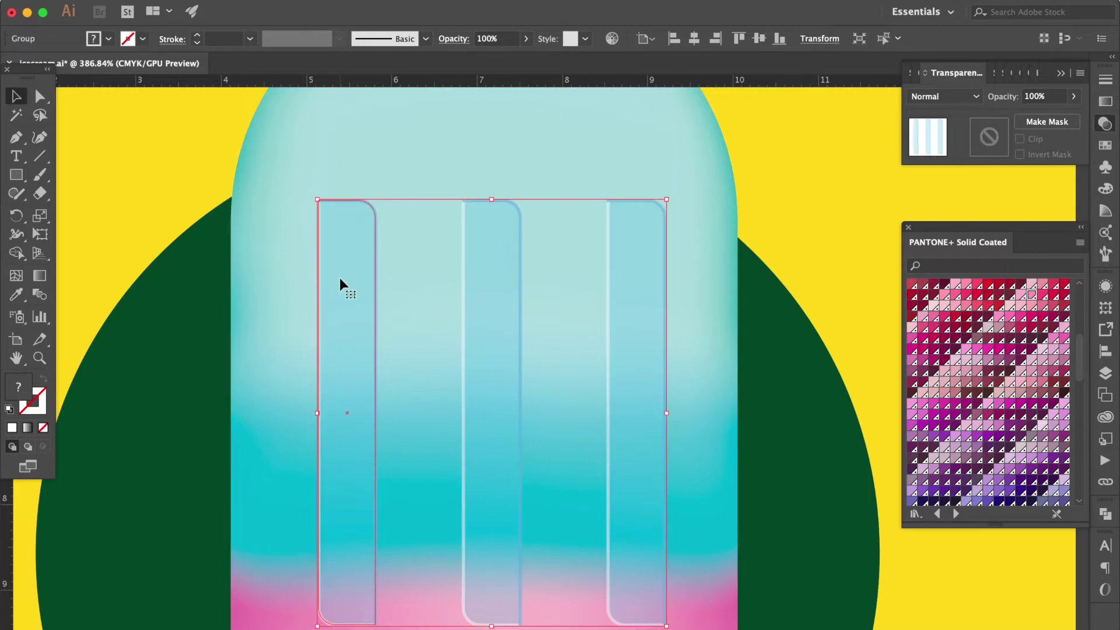
- Add the popsicle body and white stick to the strip selection
scroll(340, 277, "down", 3, "alt")
scroll(334, 277, "down", 1, "alt")
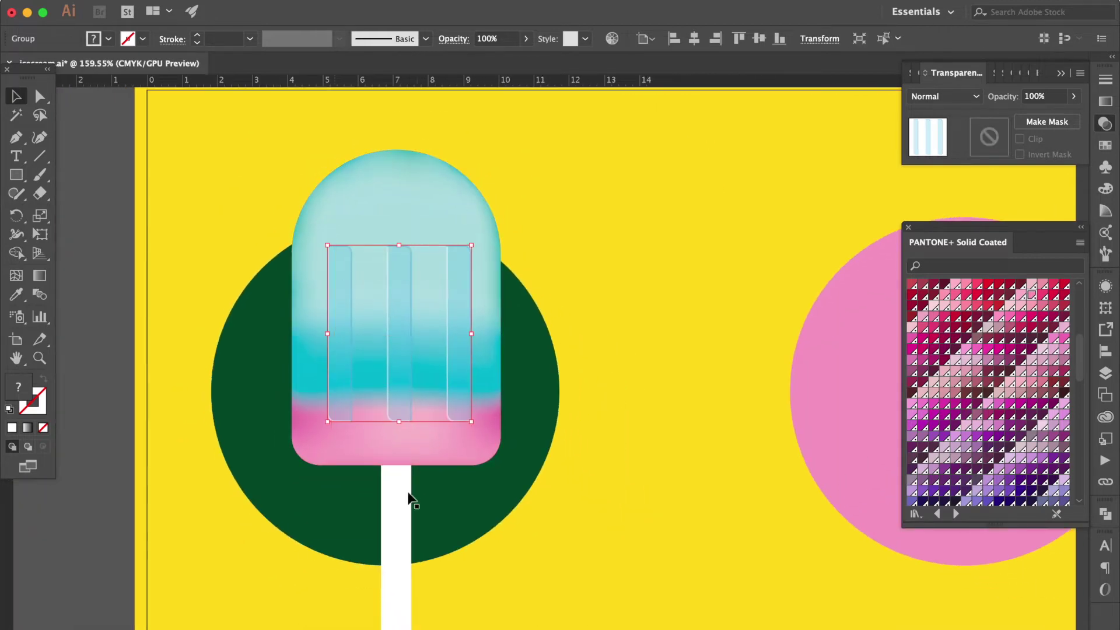
left_click(441, 195, "shift")
left_click(397, 516, "shift")
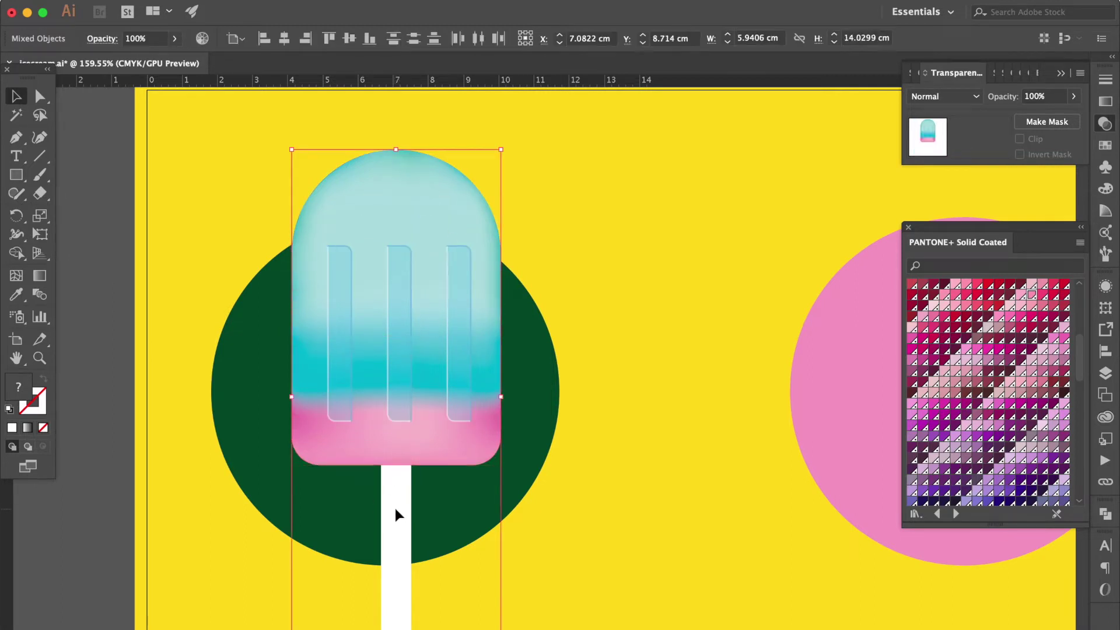
- Horizontally centre the strips, body and stick using Align To Selection, then select the stick
left_click(1105, 352)
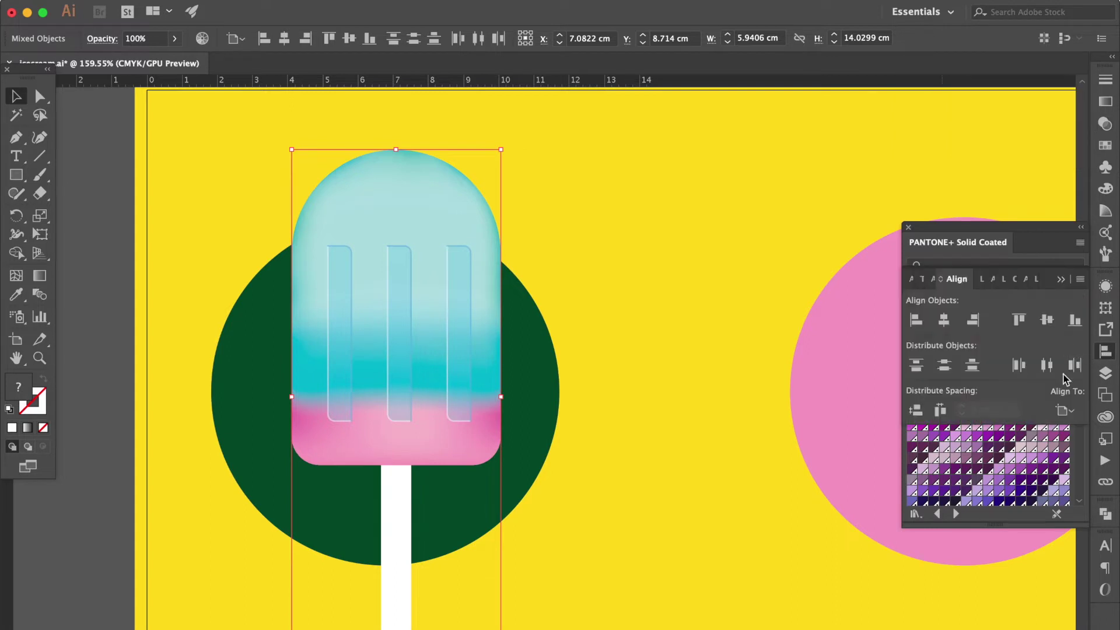
left_click(1063, 411)
left_click(1004, 432)
left_click(916, 319)
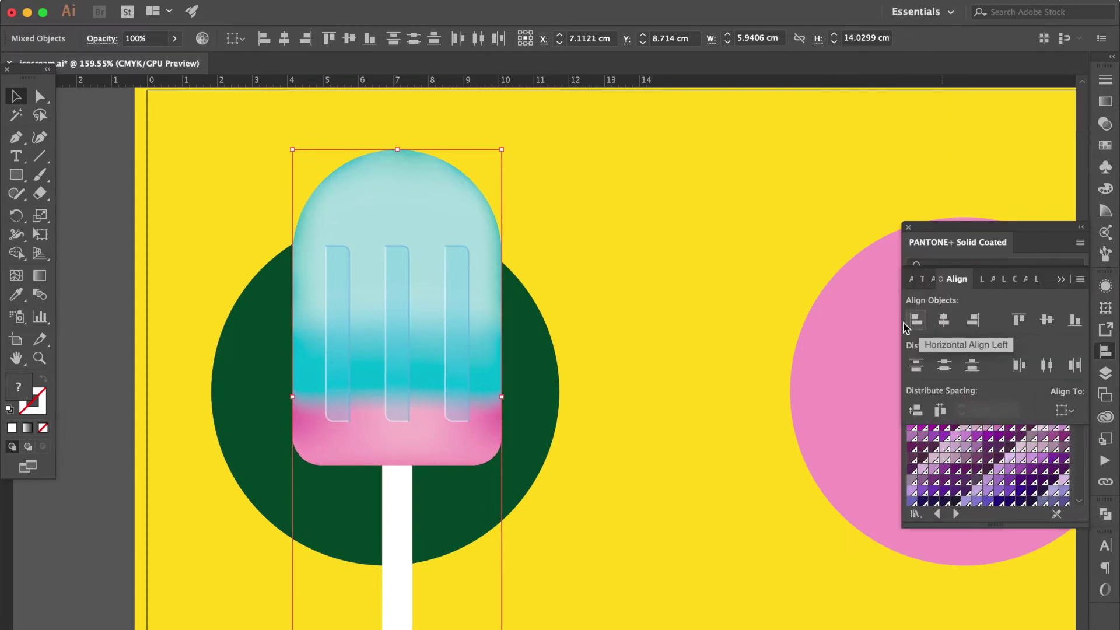
left_click(622, 275)
left_click(406, 514)
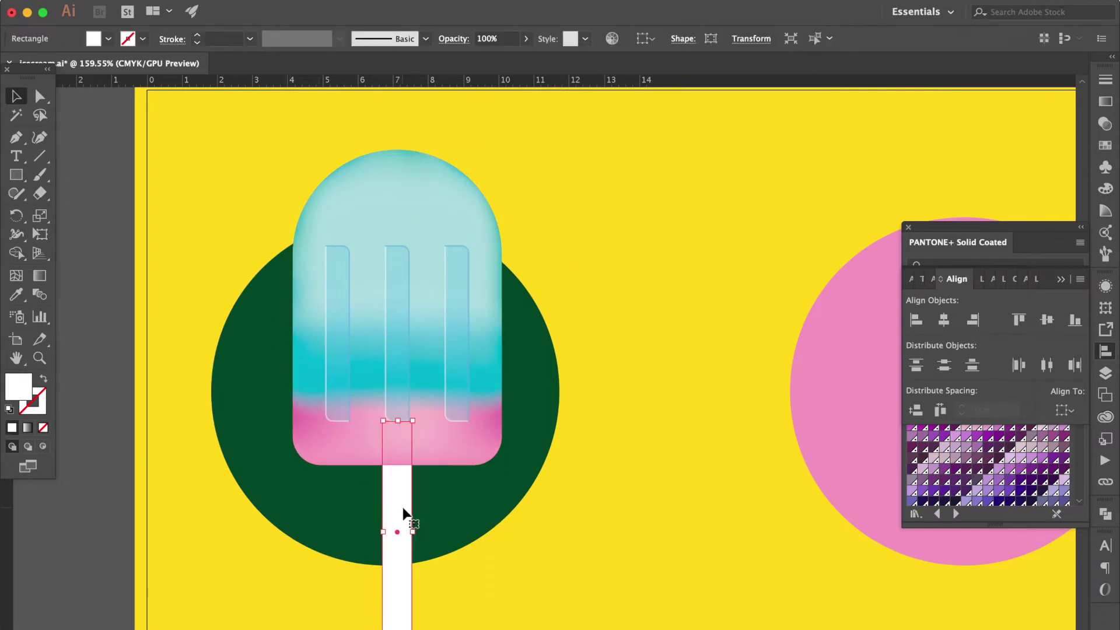
- Fill the popsicle stick with a tan swatch
left_click(1104, 147)
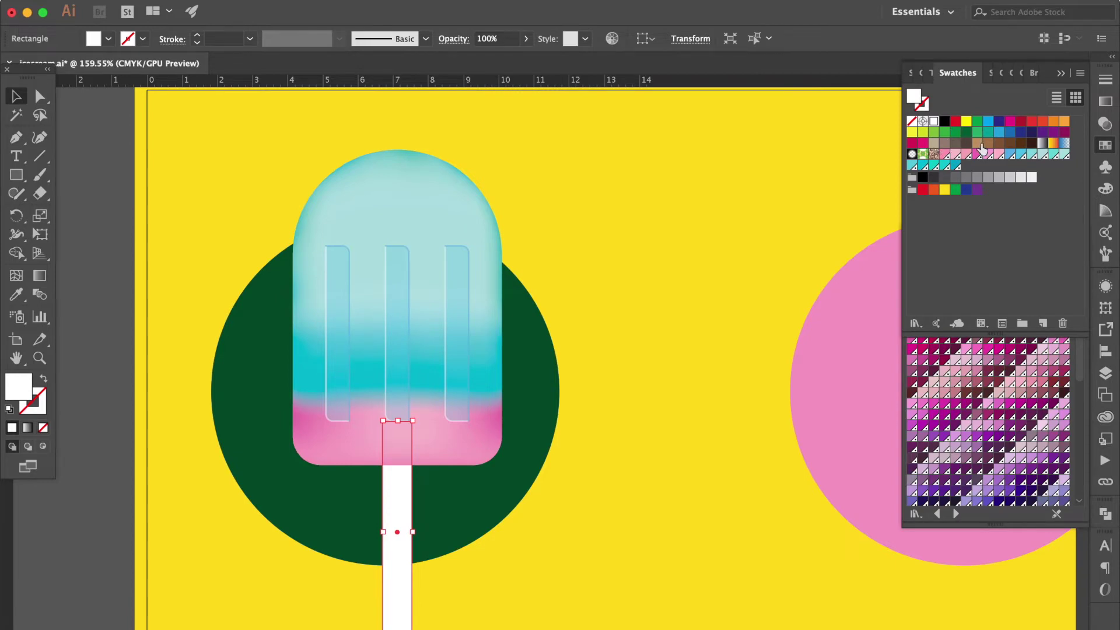
left_click(977, 144)
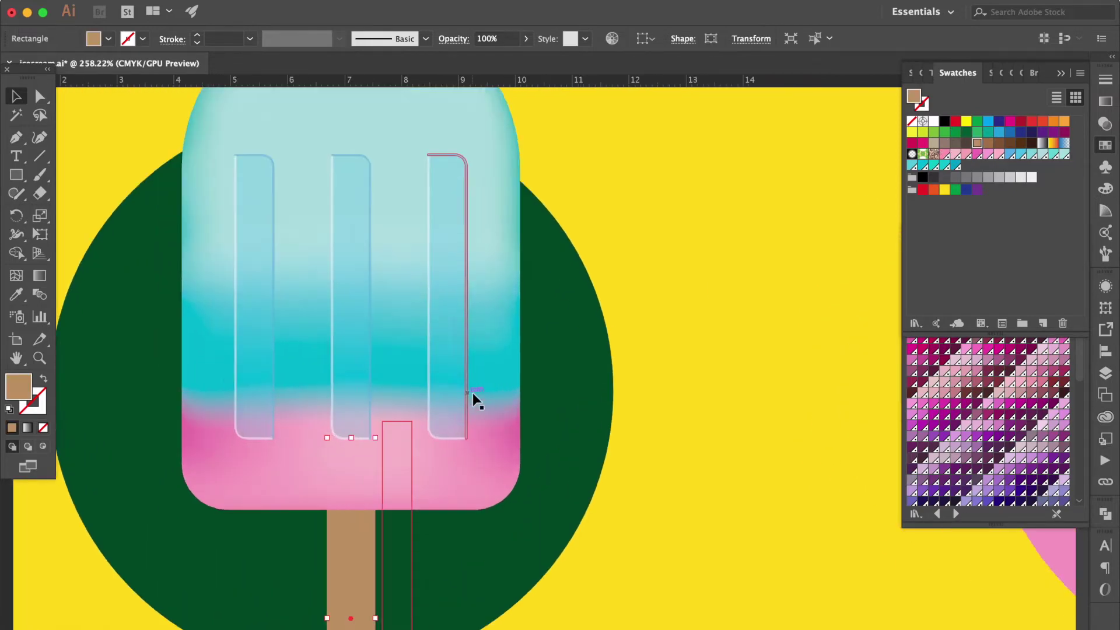
scroll(475, 399, "up", 5)
scroll(373, 393, "down", 4)
scroll(373, 393, "left", 3)
- Draw a small rectangle at the top of the stick and fill it brown
key("ctrl+shift+a")
left_click(17, 175)
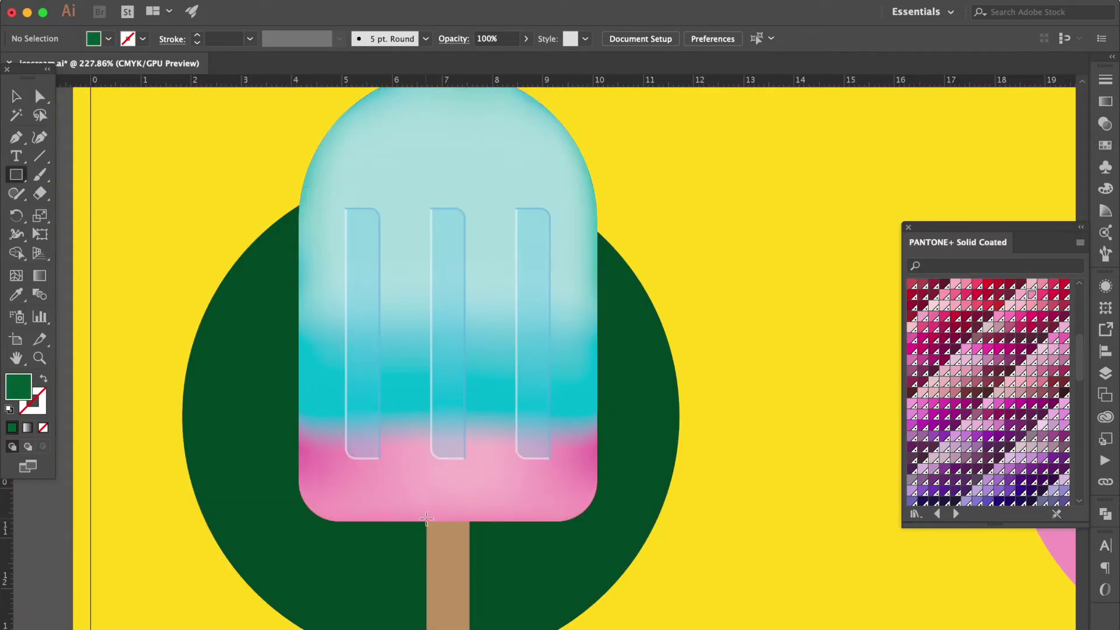
left_click_drag(427, 520, 470, 539)
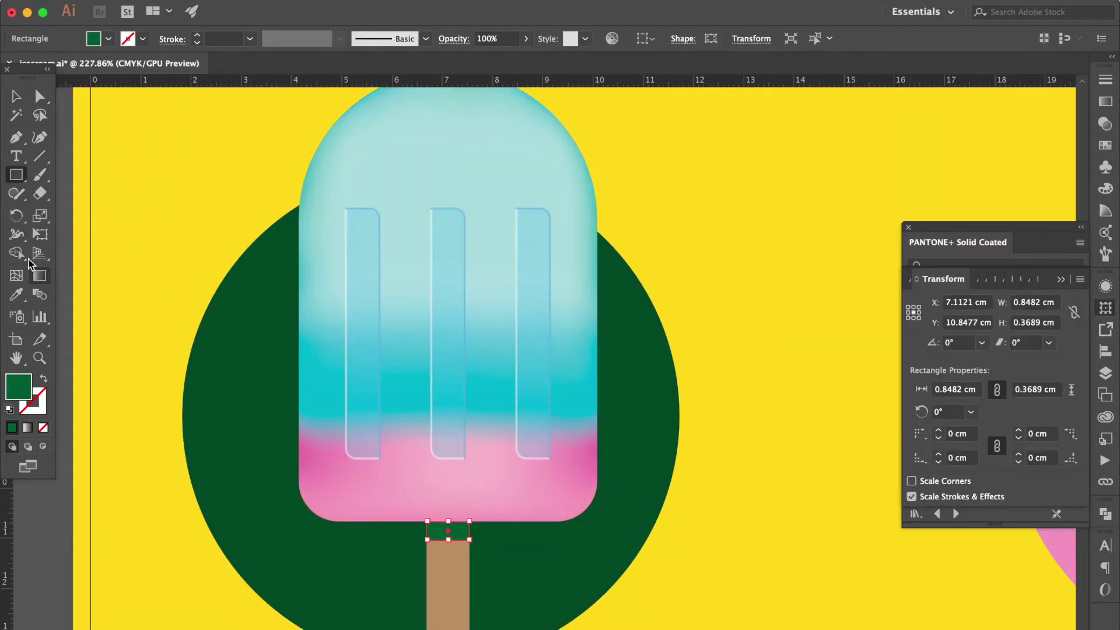
key("v")
left_click(1104, 146)
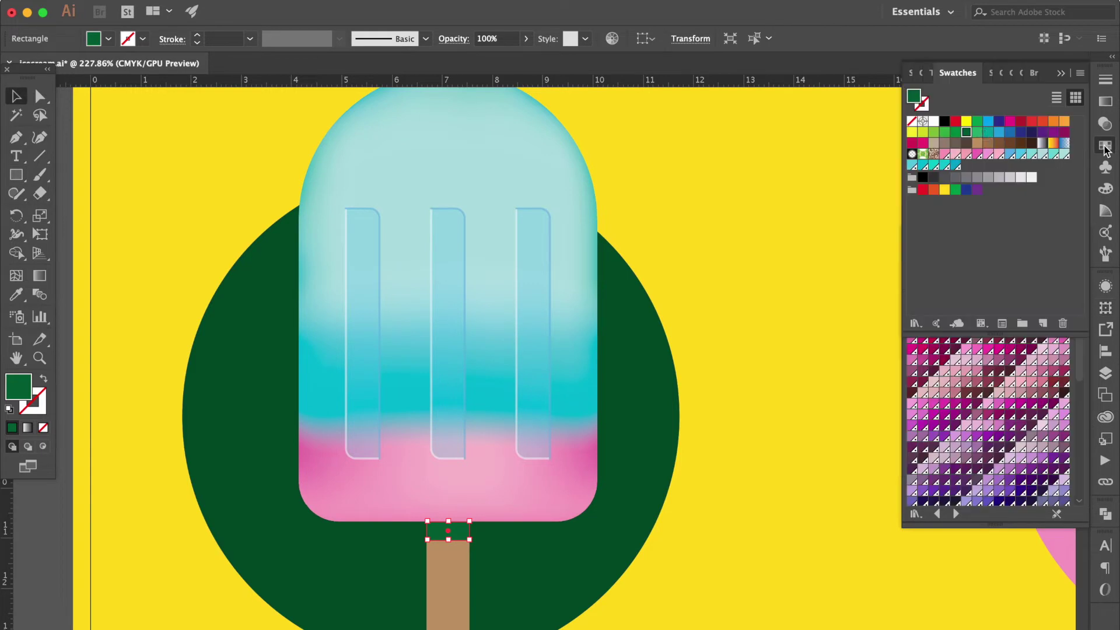
left_click(999, 143)
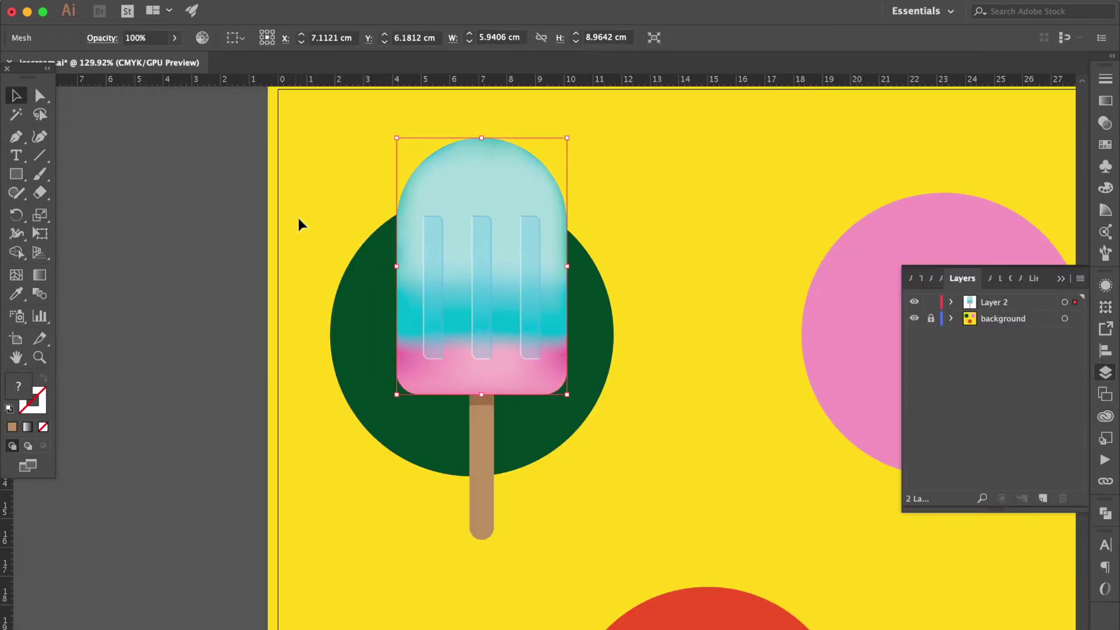
left_click(222, 175)
- Draw a rectangle over the popsicle top with fully rounded top and slightly rounded bottom corners
left_click(17, 173)
left_click_drag(396, 138, 566, 394)
key("a")
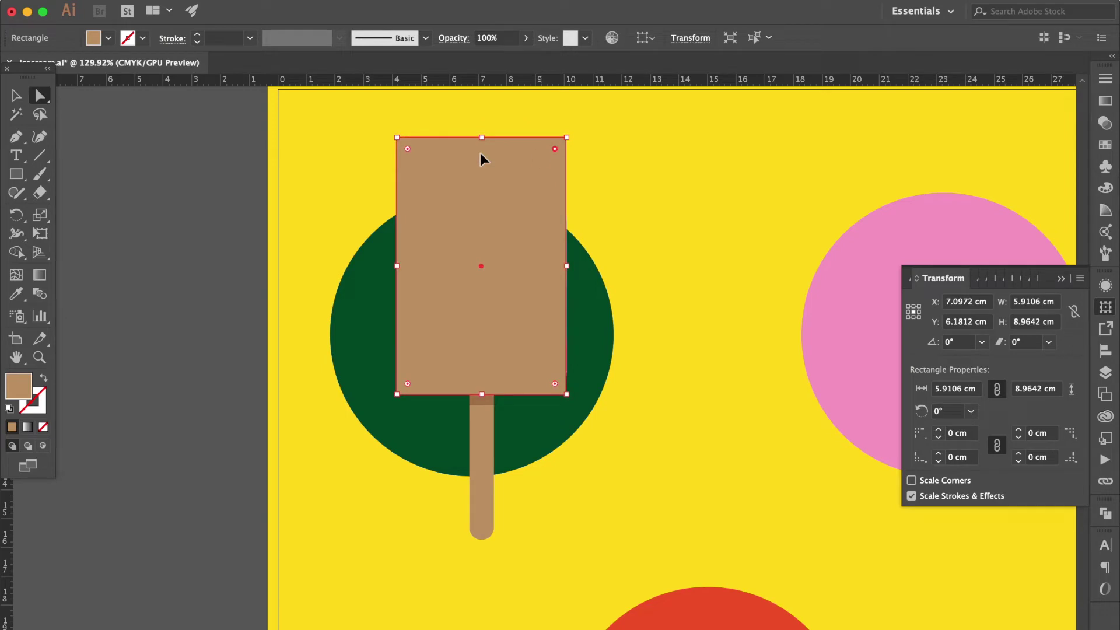
left_click_drag(407, 148, 445, 292)
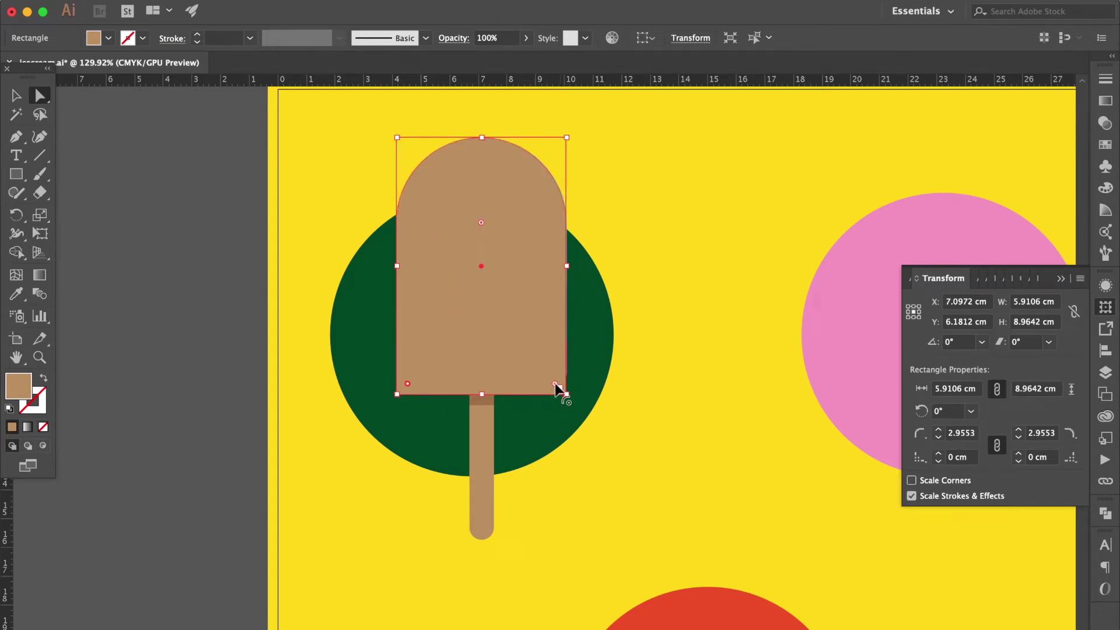
left_click_drag(553, 383, 544, 375)
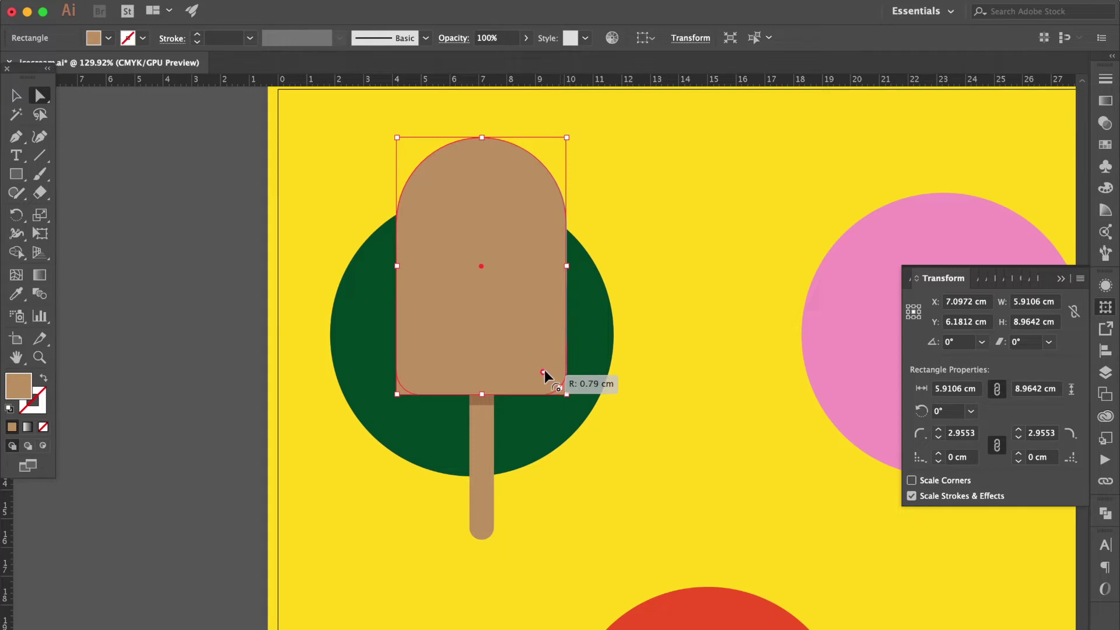
key("ctrl+h")
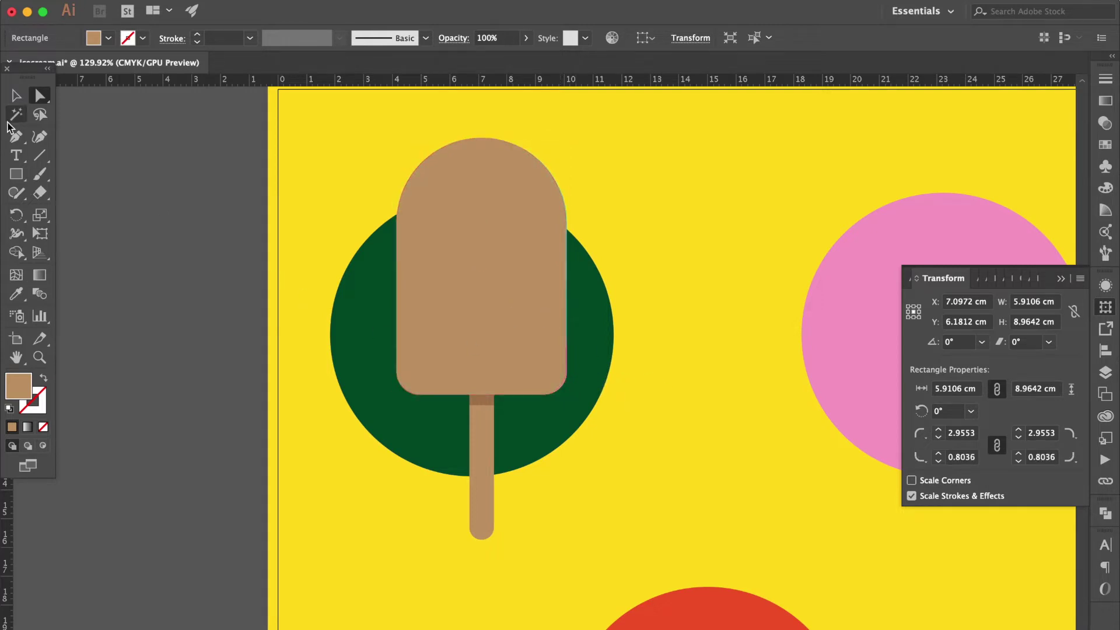
- Copy the rounded shape with its stick onto the pink circle
left_click(11, 99)
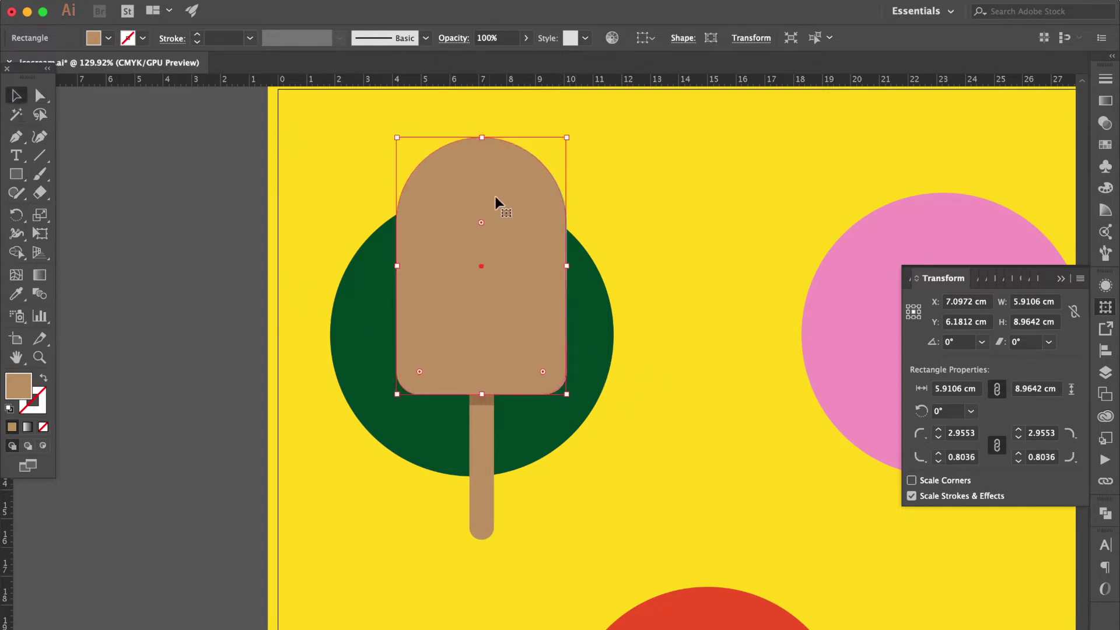
left_click(478, 443, "shift")
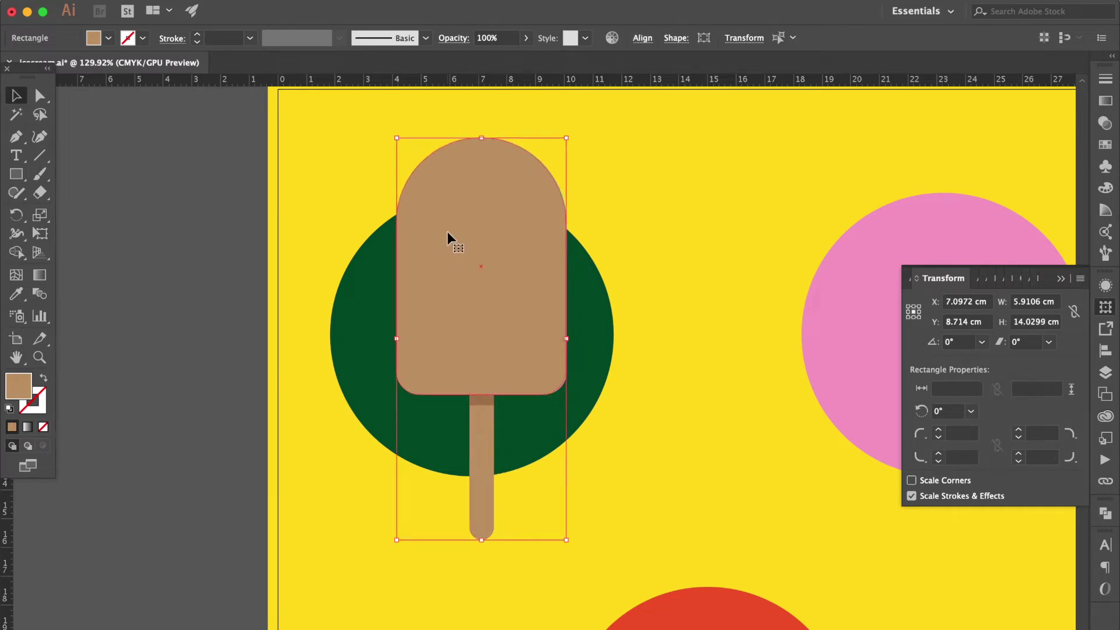
left_click_drag(446, 234, 879, 235)
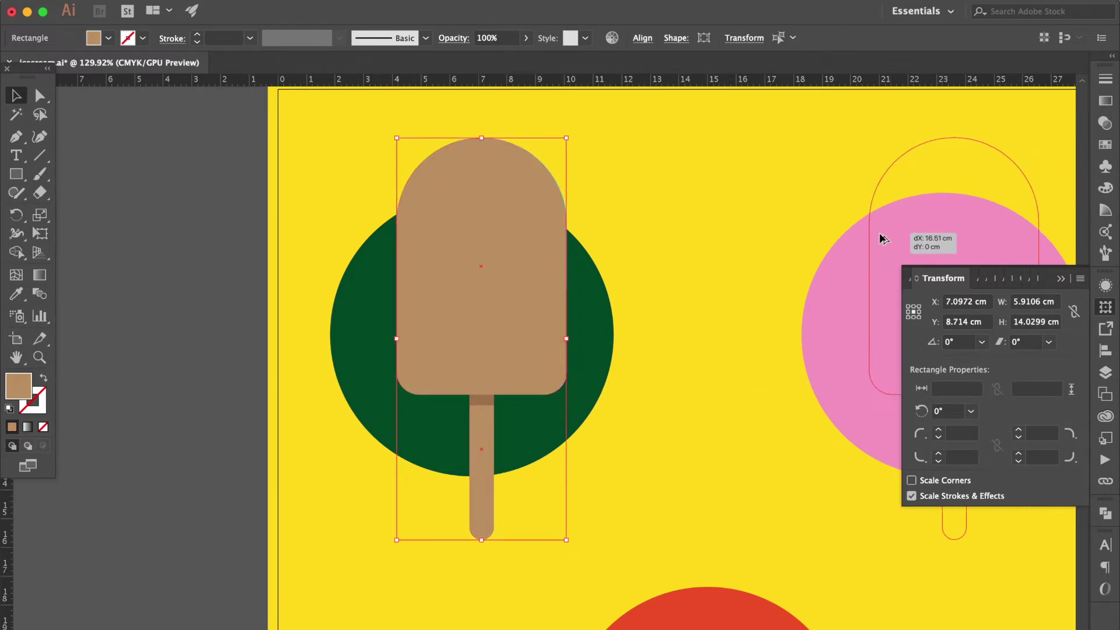
- Duplicate the popsicle shape slightly left and fill the copy a darkened green
left_click(488, 346)
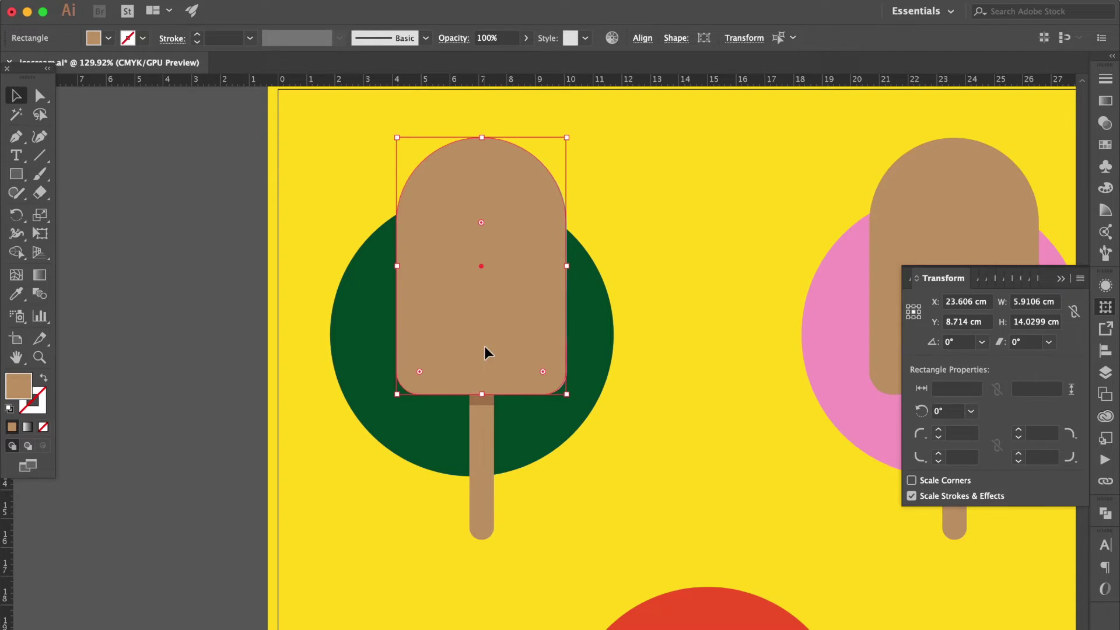
left_click(471, 446, "shift")
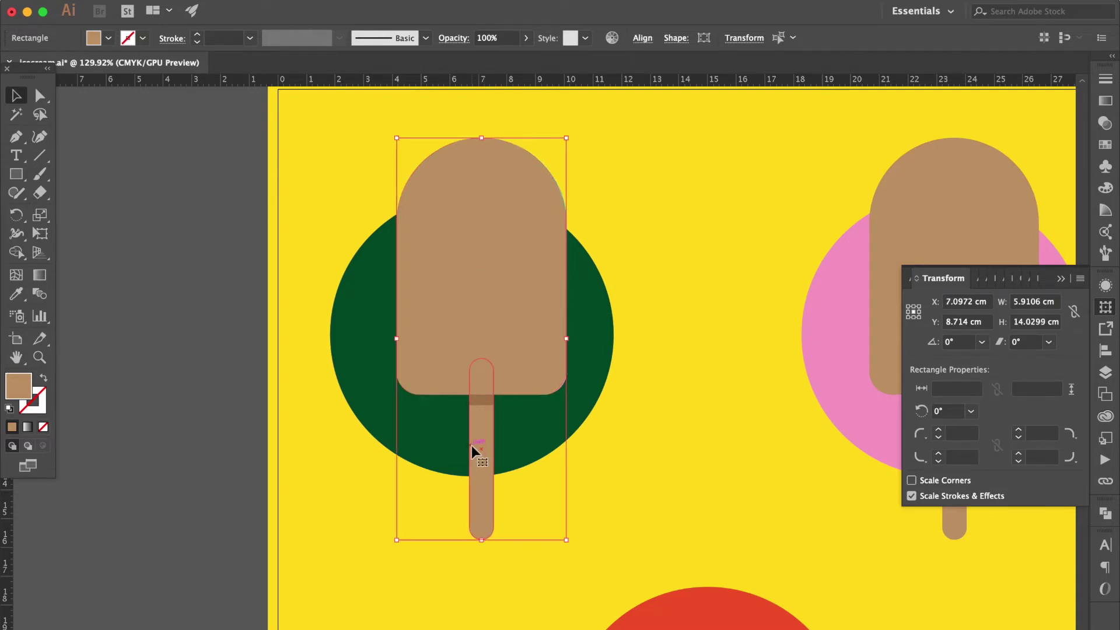
left_click_drag(505, 365, 469, 367)
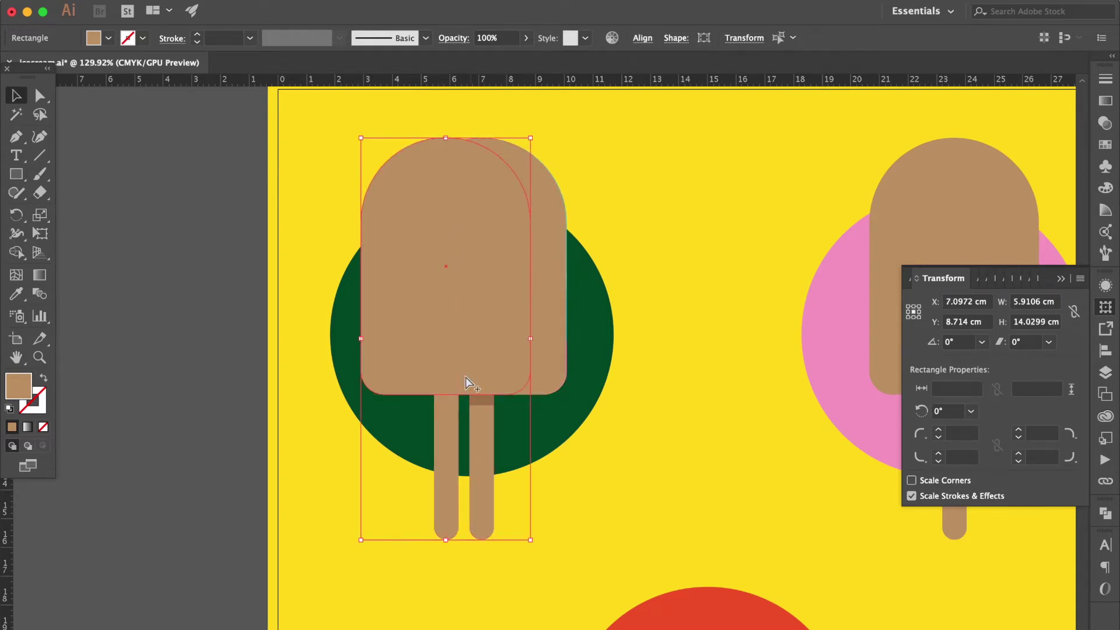
left_click(499, 345)
left_click(435, 457, "shift")
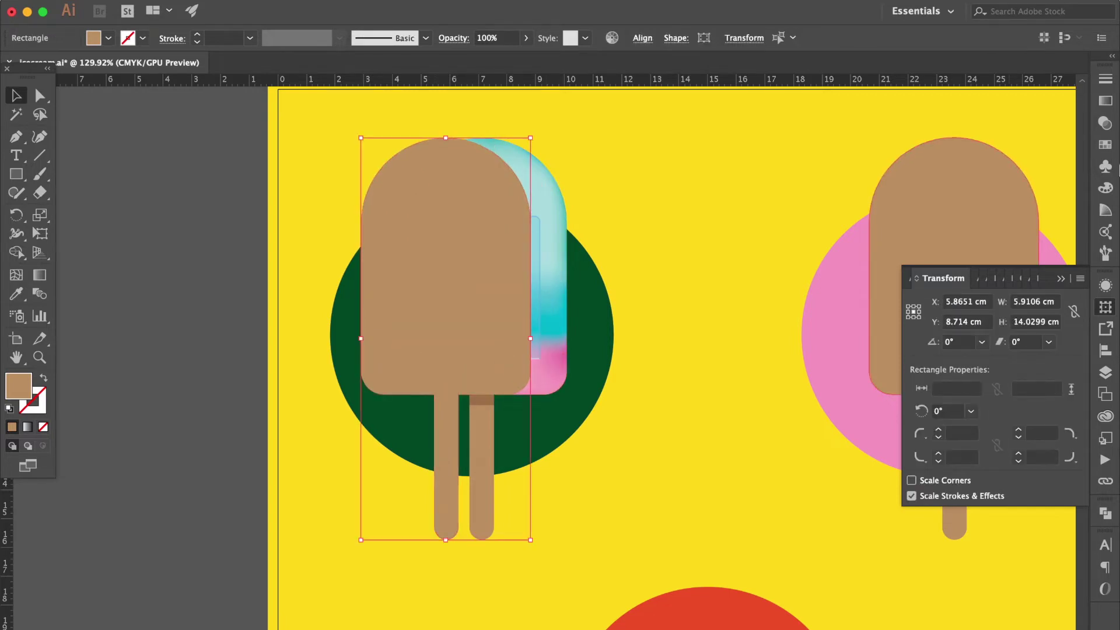
left_click(1103, 145)
left_click(965, 134)
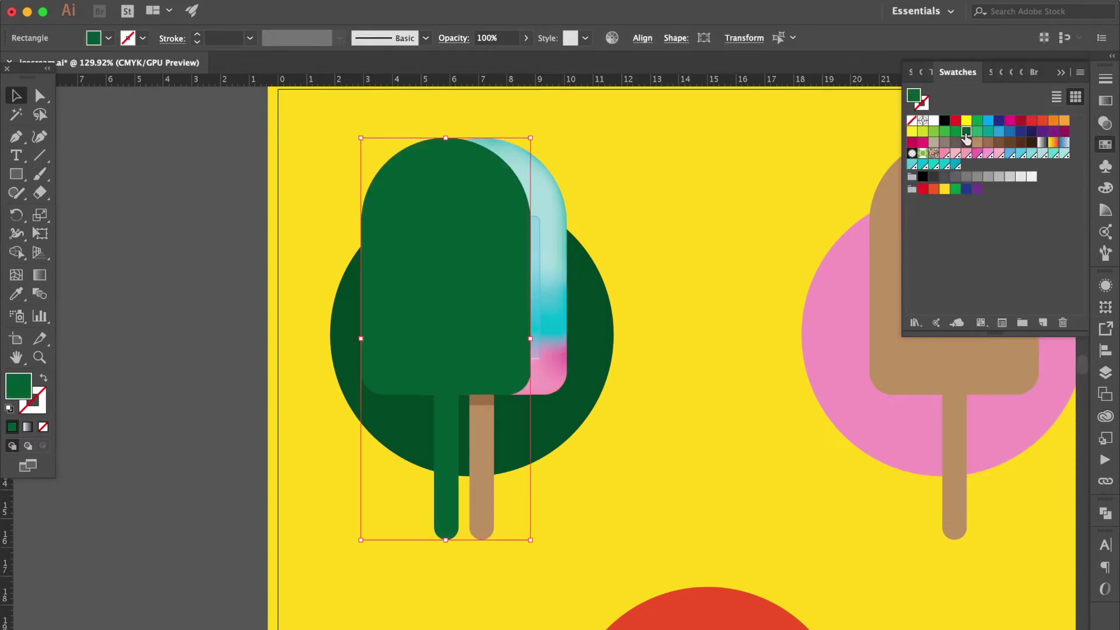
left_click(1104, 187)
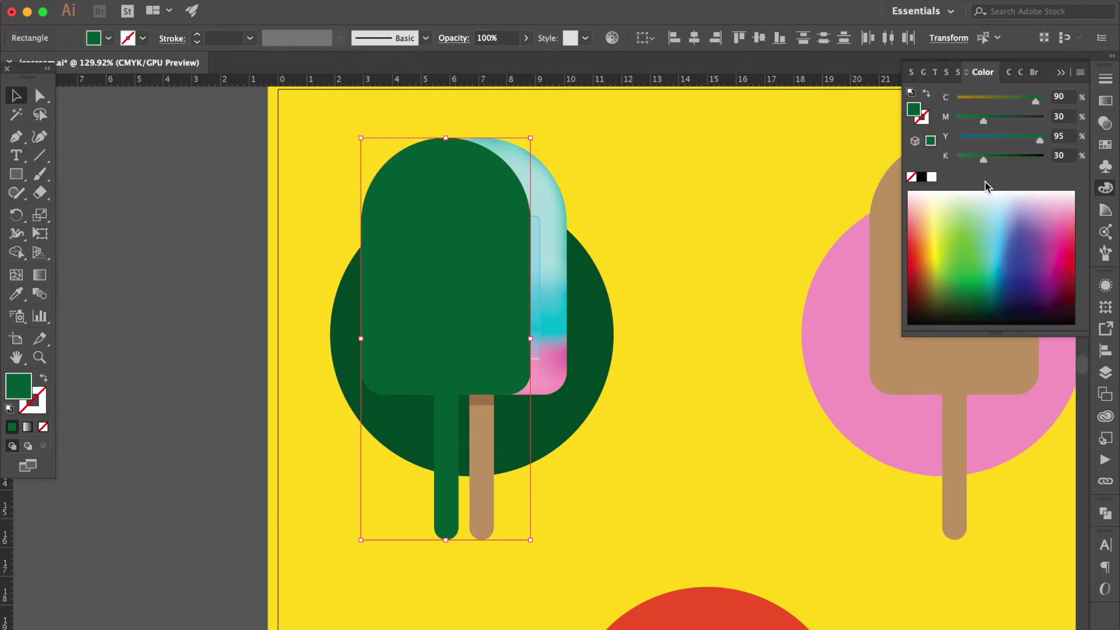
left_click_drag(985, 160, 1007, 161)
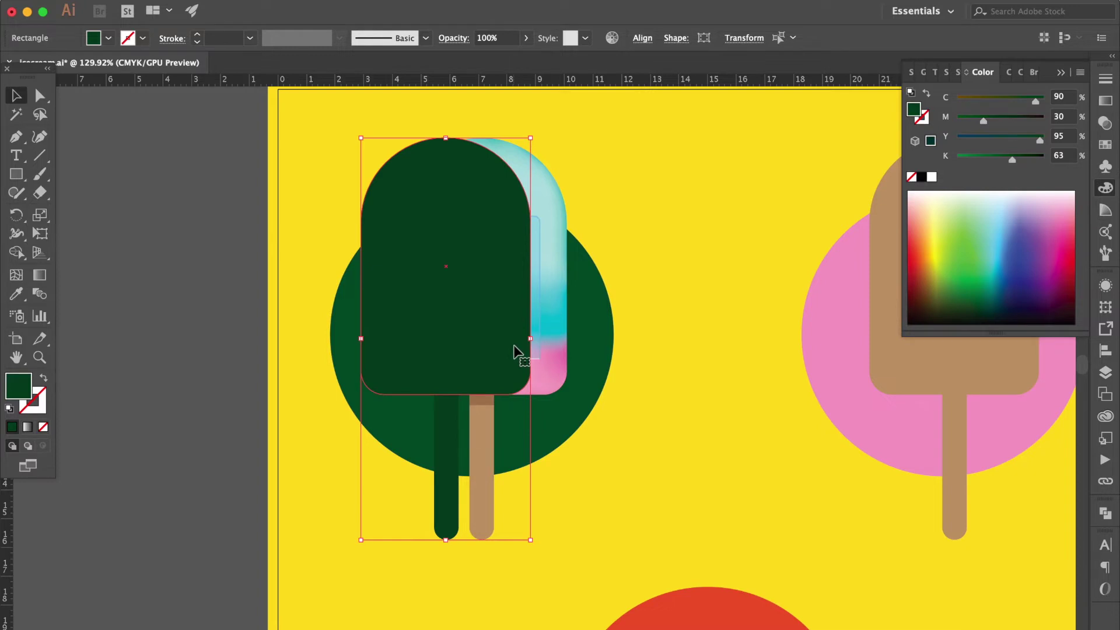
- Send the green copy behind the popsicle and offset it slightly down as a shadow
key("super+bracketleft")
left_click_drag(389, 364, 394, 408)
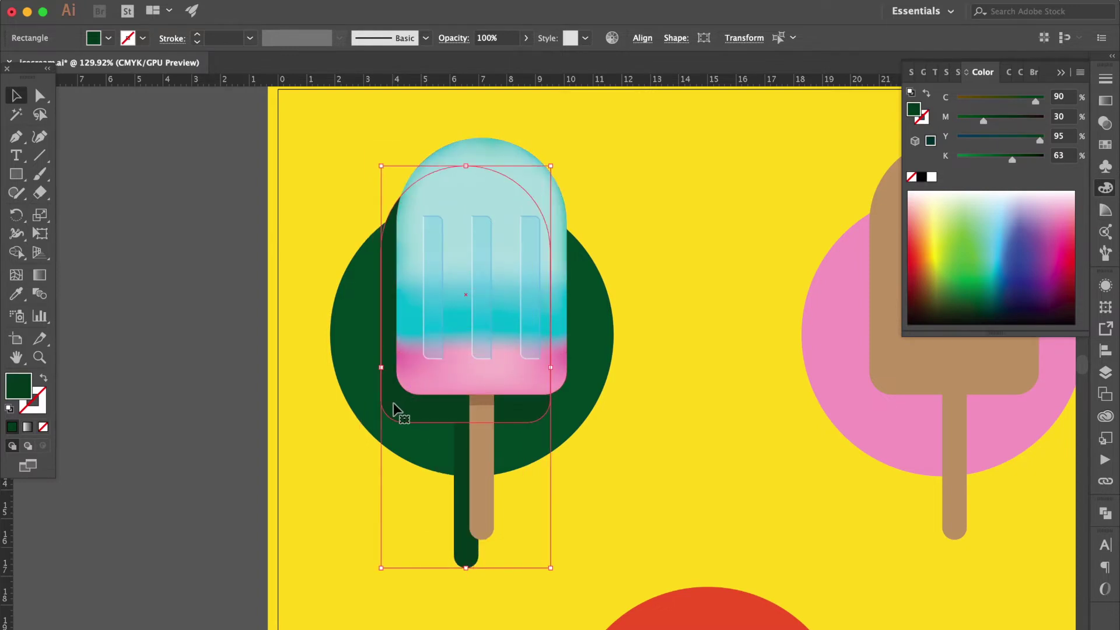
left_click_drag(393, 408, 390, 402)
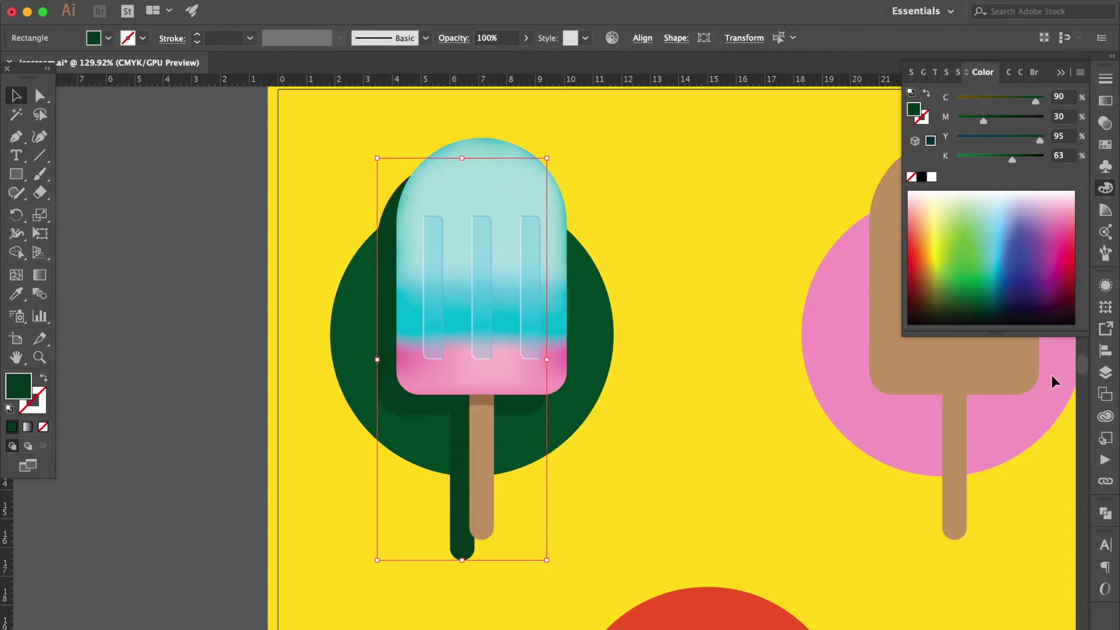
- Select the green circle and the popsicle together
left_click(1105, 372)
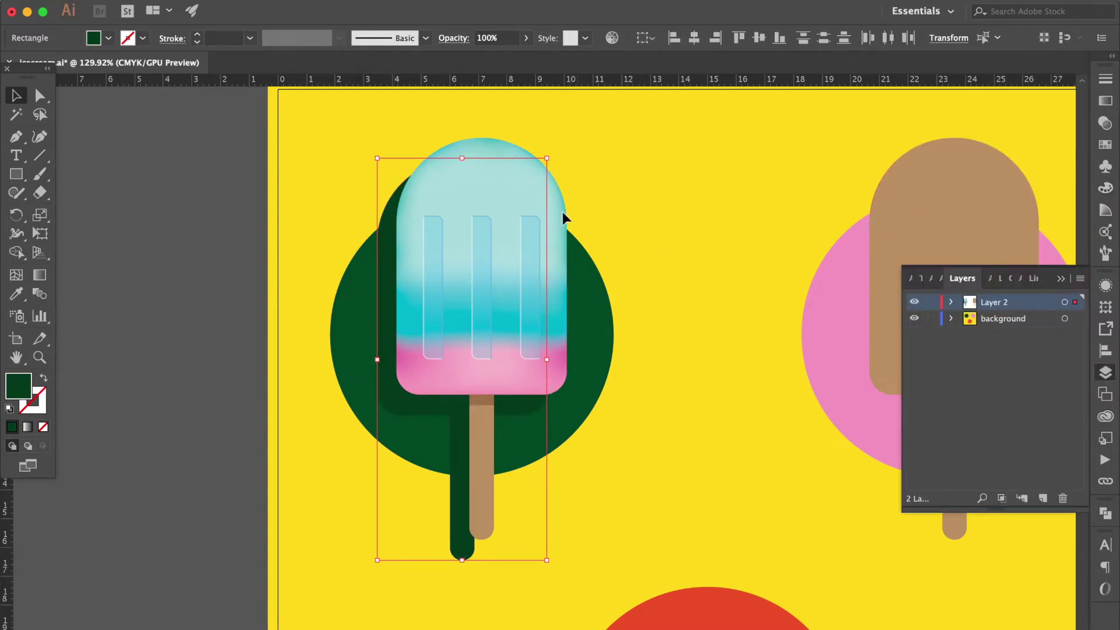
left_click(542, 124)
left_click_drag(568, 131, 363, 595)
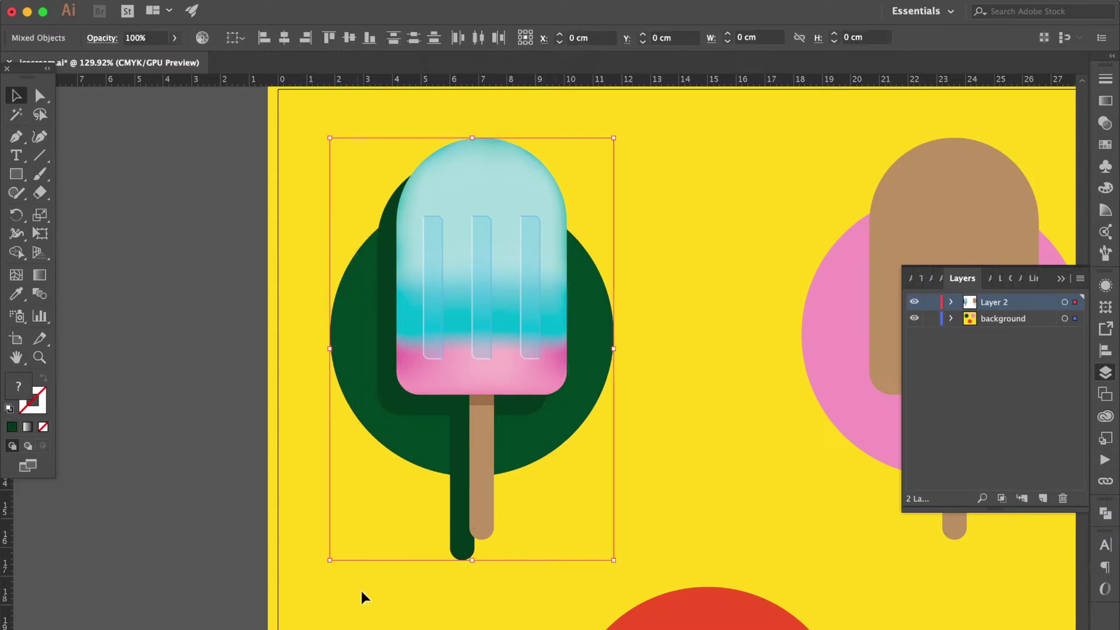
- Group the blue-pink popsicle's parts, leaving out the green circle
left_click(596, 312, "shift")
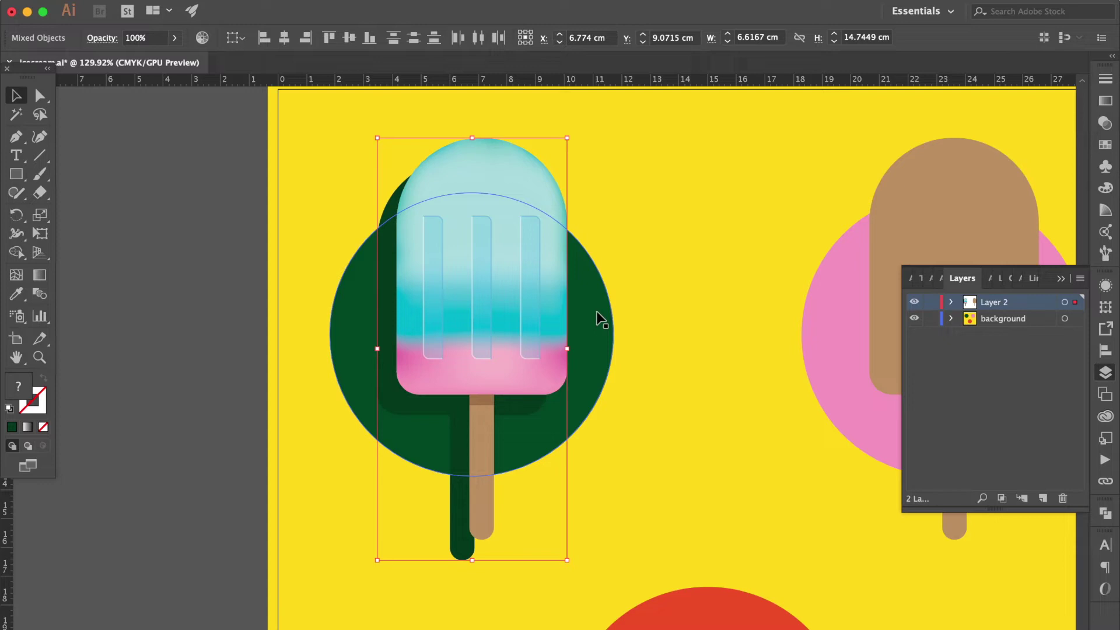
key("ctrl+g")
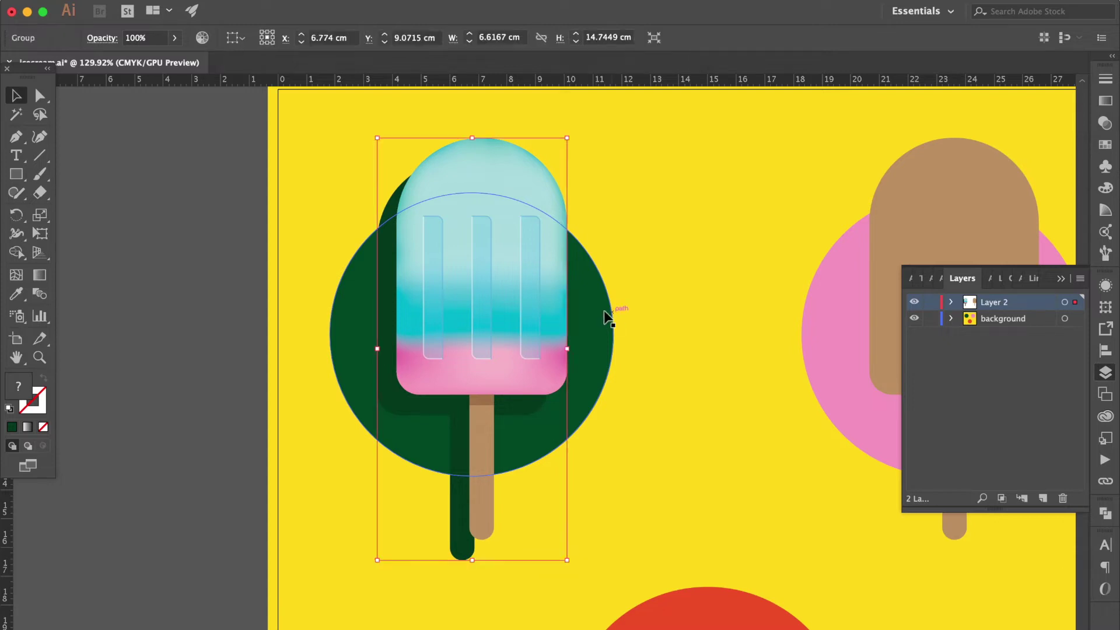
left_click(596, 312, "shift")
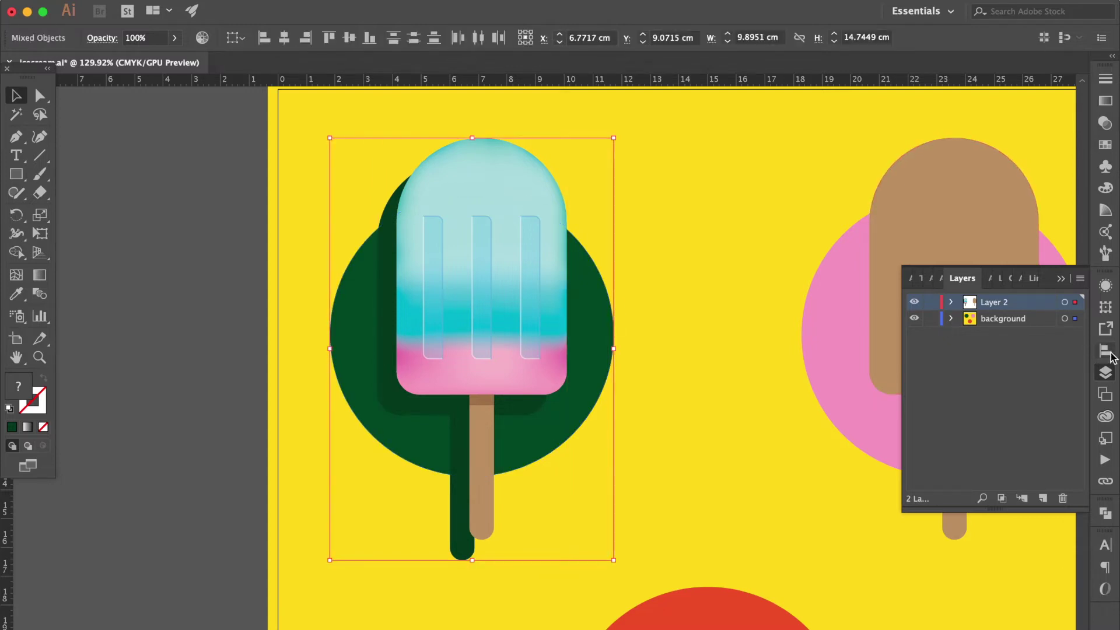
- Delete the brown placeholder popsicle on the right
left_click(1106, 352)
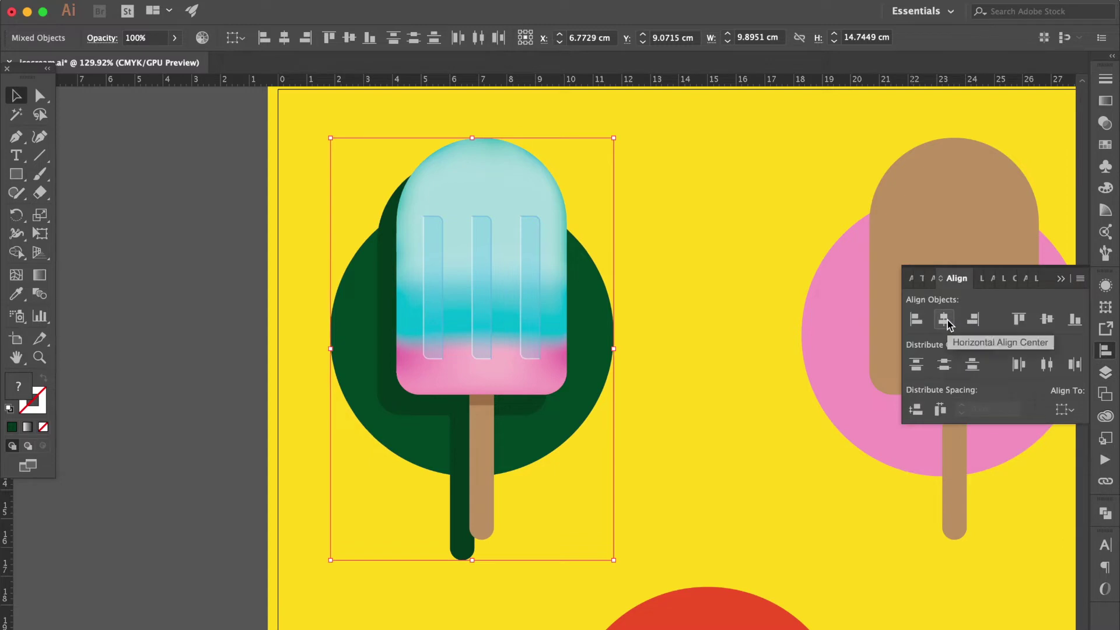
left_click(538, 296)
left_click(917, 202)
key("Delete")
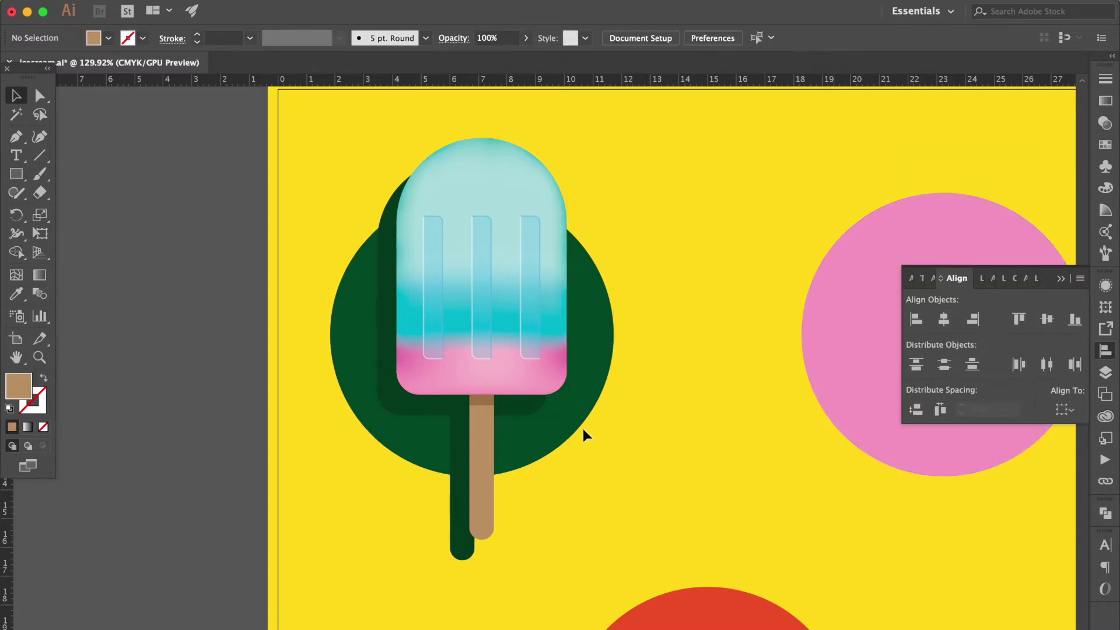
- Copy the popsicle with its green circle over the pink circle
left_click_drag(337, 219, 575, 491)
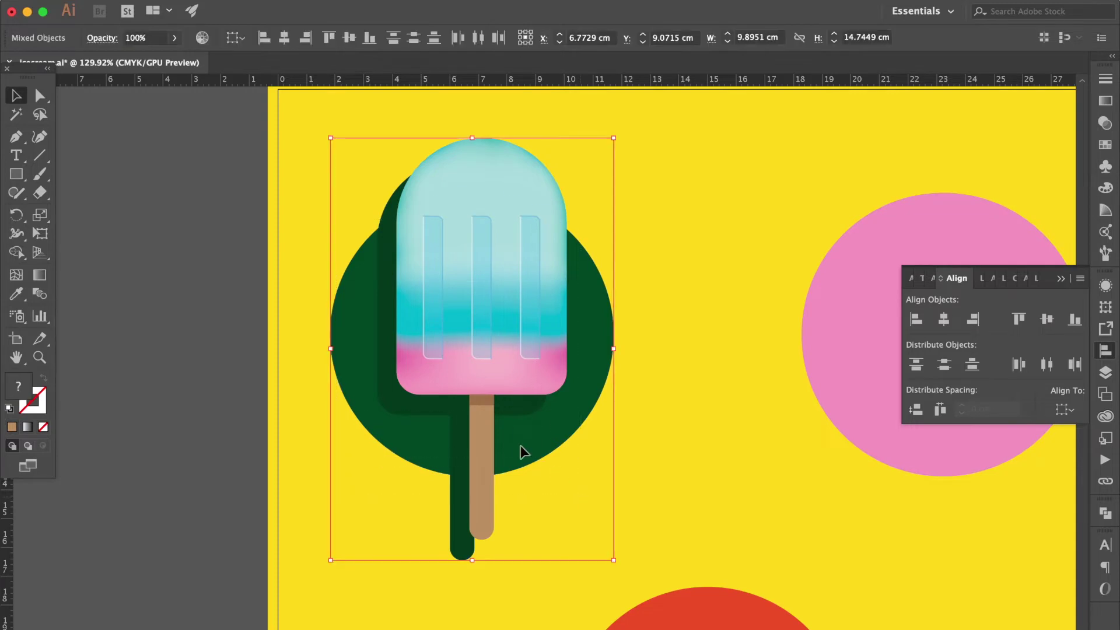
left_click_drag(367, 302, 758, 303)
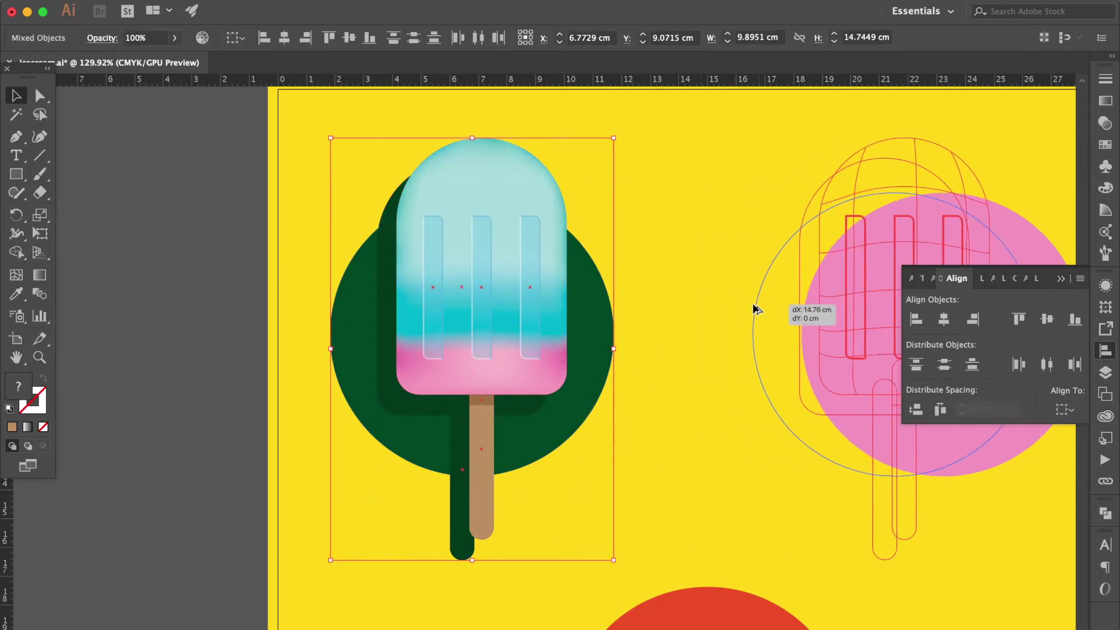
left_click(625, 233)
- Shape Builder away the dark green stick shadow hanging below the green circle
left_click(460, 438)
left_click(460, 438, "shift")
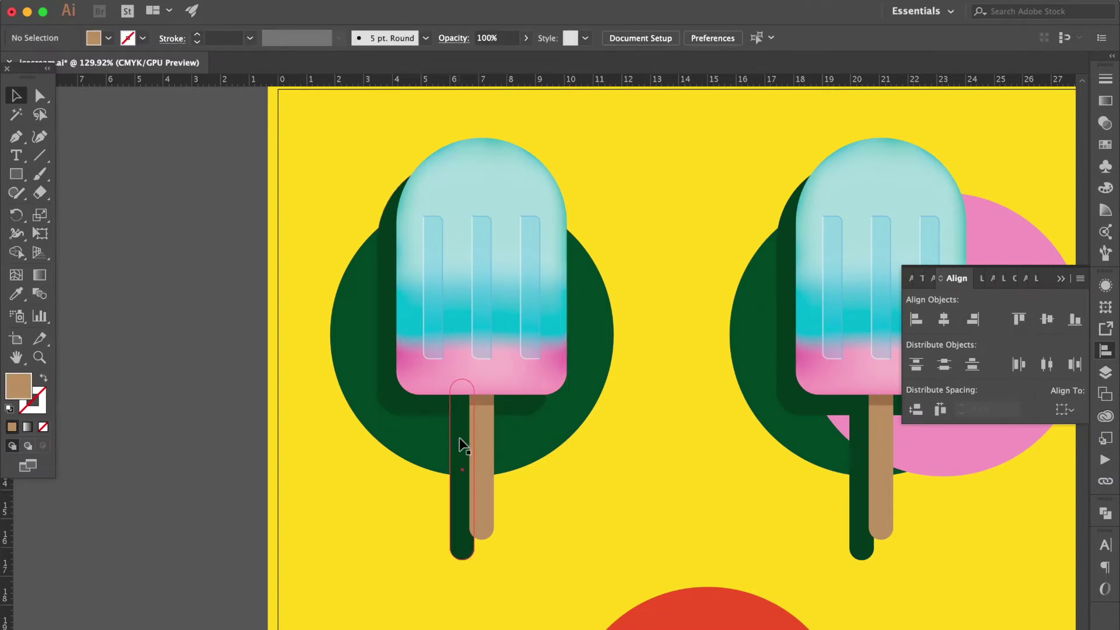
left_click(345, 351)
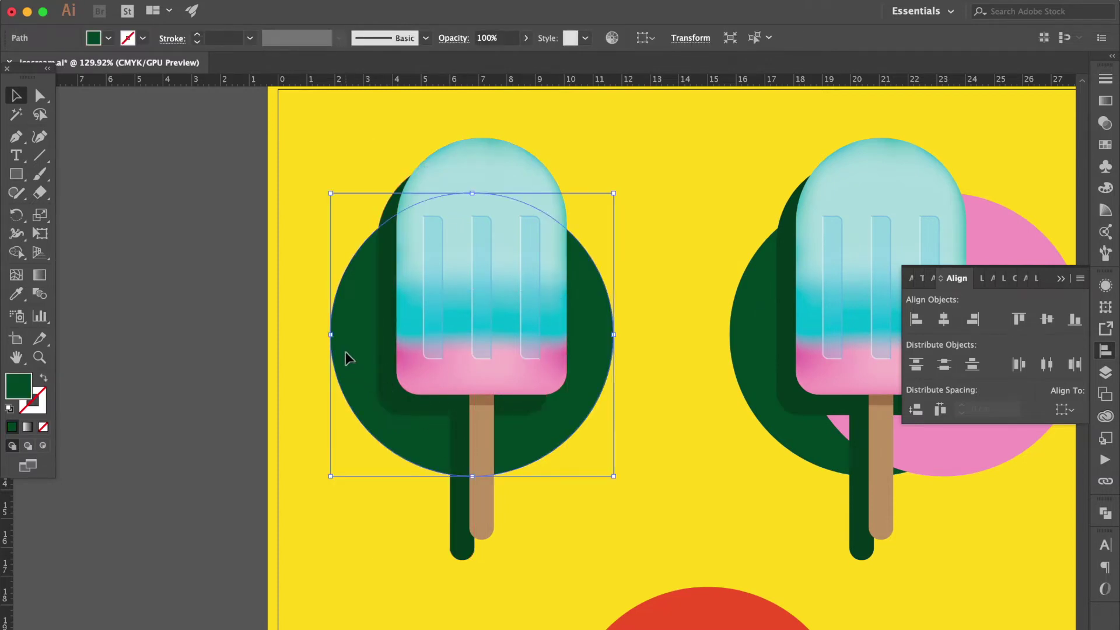
left_click(451, 405)
left_click(400, 425, "shift")
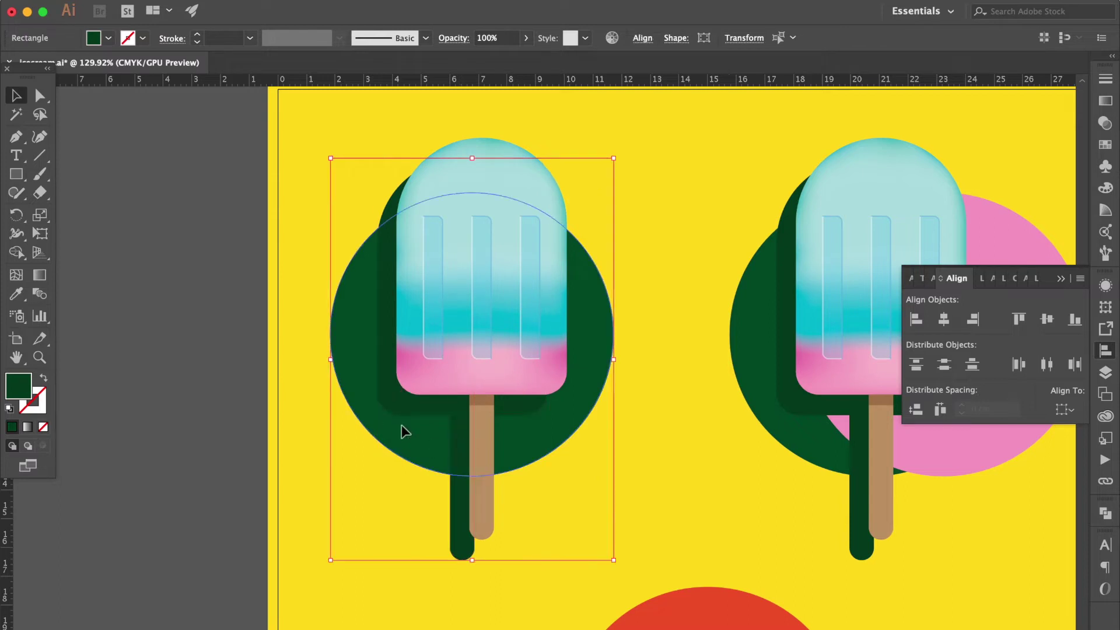
left_click(16, 252)
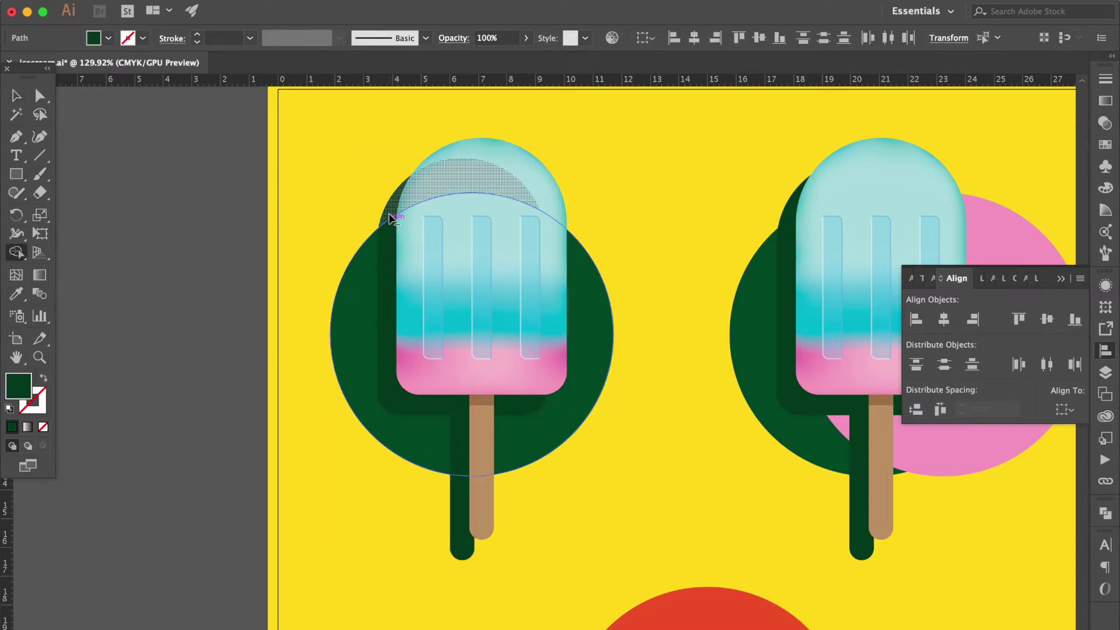
left_click(462, 513, "alt")
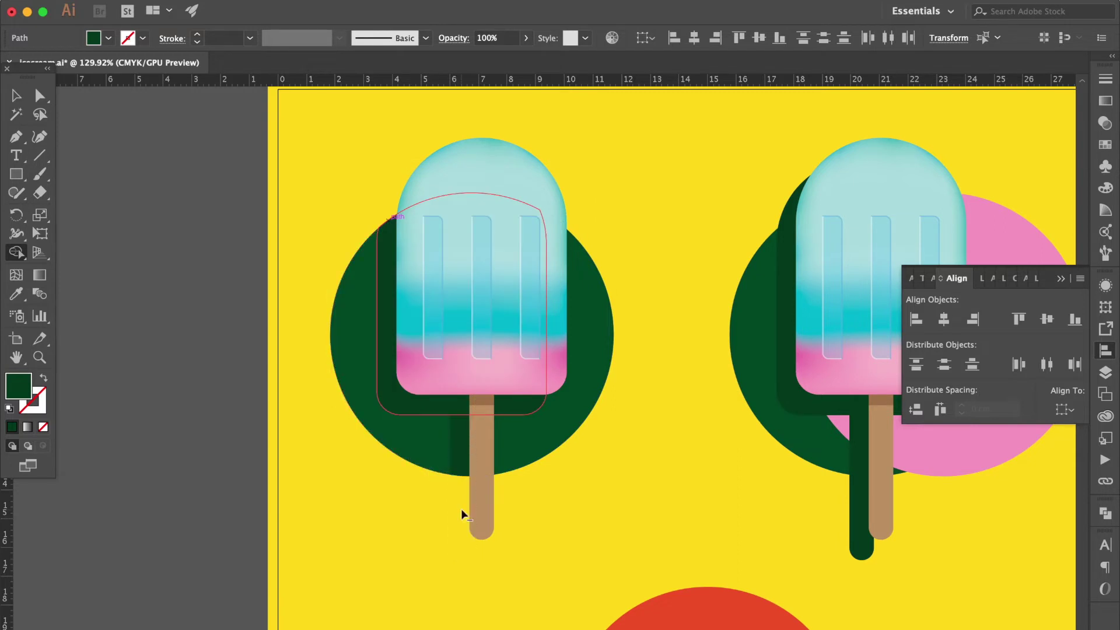
left_click(16, 95)
left_click(469, 236)
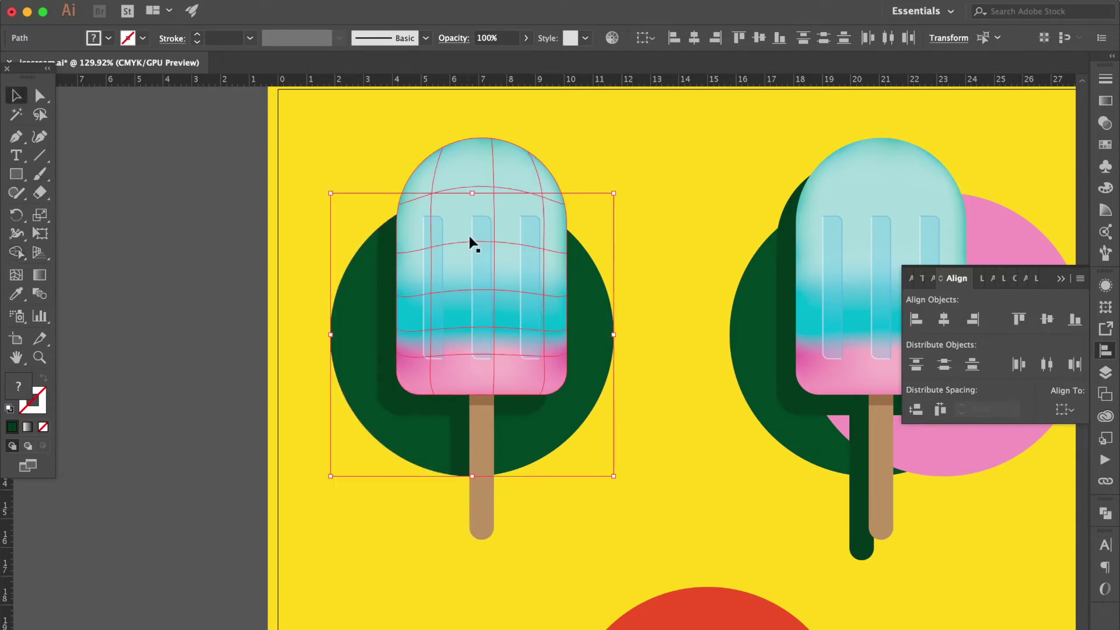
- Move the copied popsicle so it sits on the pink circle
scroll(468, 236, "right", 3)
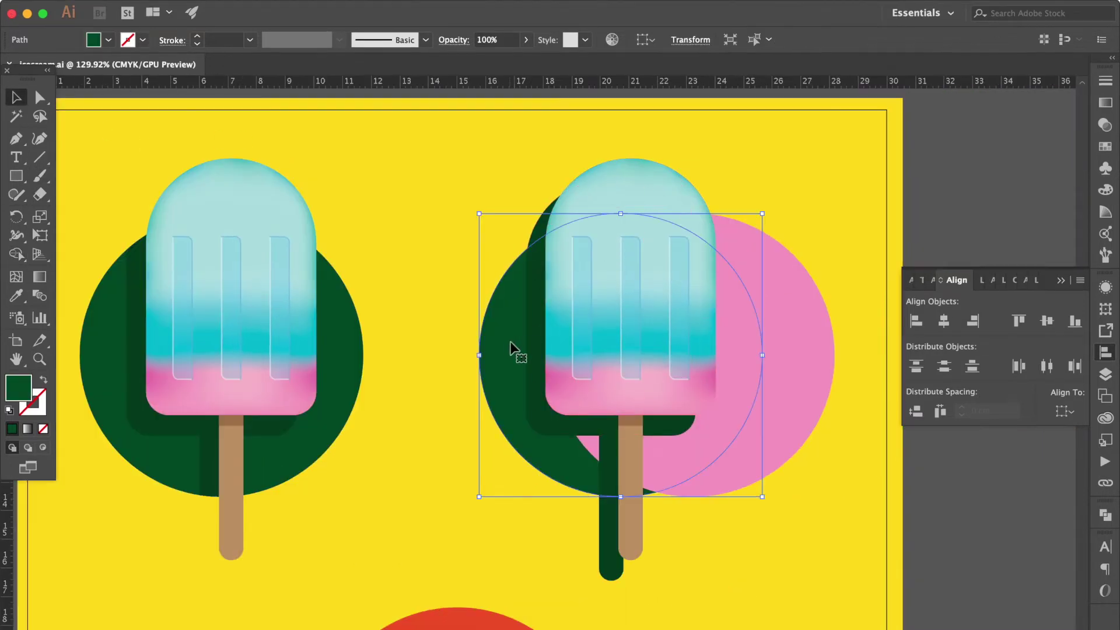
left_click(525, 303, "shift")
mouse_move(500, 344)
left_mouse_down()
mouse_move(548, 330)
mouse_move(552, 348)
left_mouse_up()
left_click(814, 342)
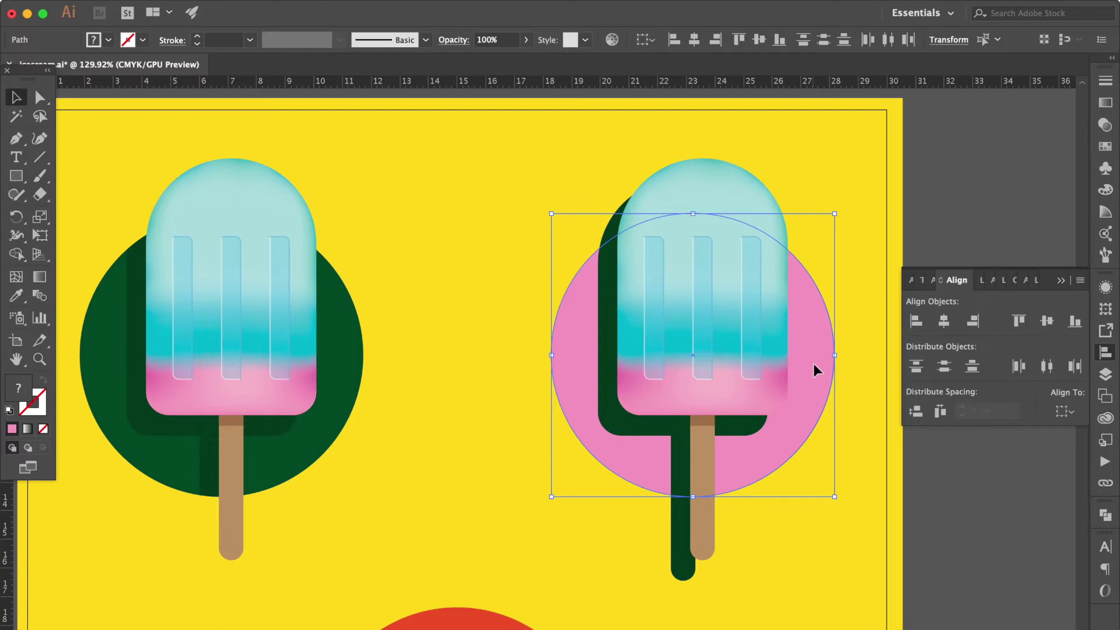
key("ctrl+shift+a")
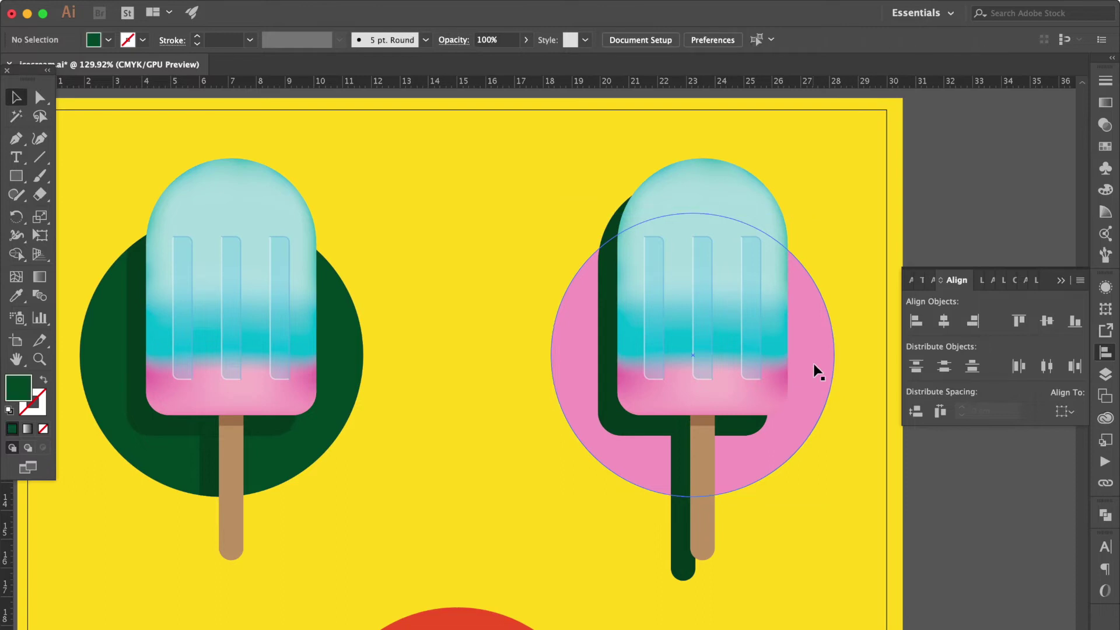
- Recolour the right popsicle's shadow with the pink circle's colour, deepened slightly with more magenta
left_click(678, 522)
left_click(16, 296)
left_click(594, 308, "ctrl")
left_click(581, 320)
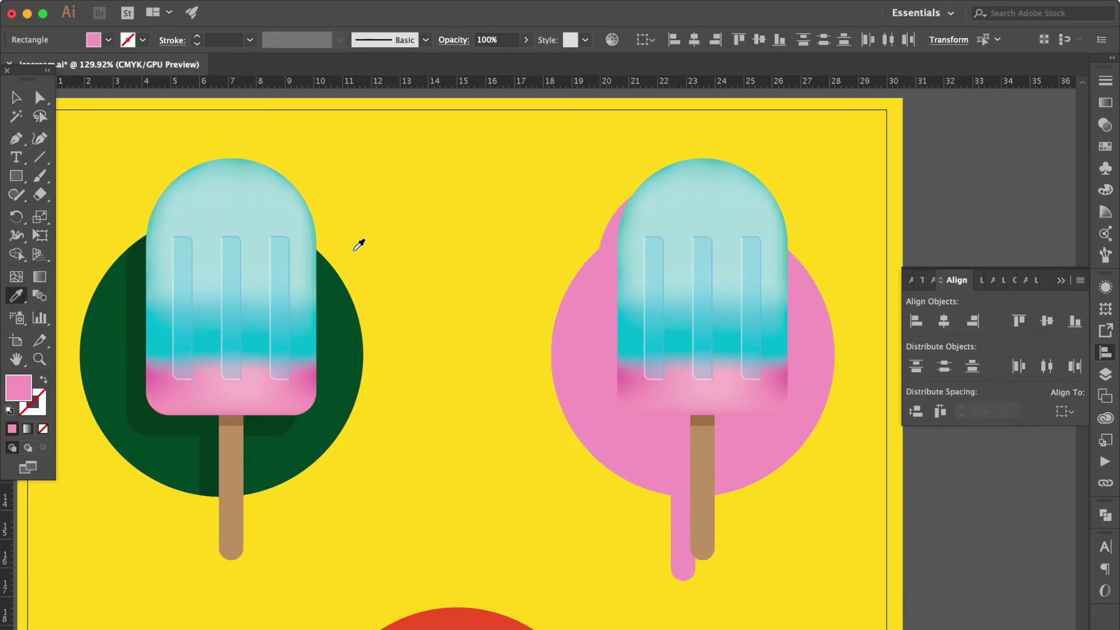
left_click(15, 100)
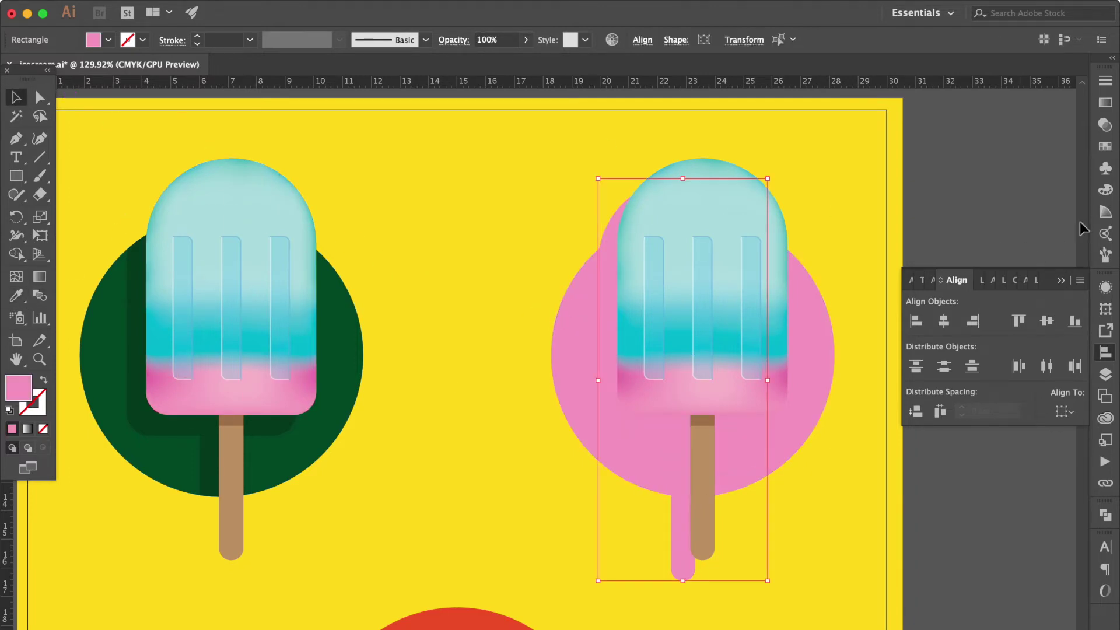
left_click(1105, 191)
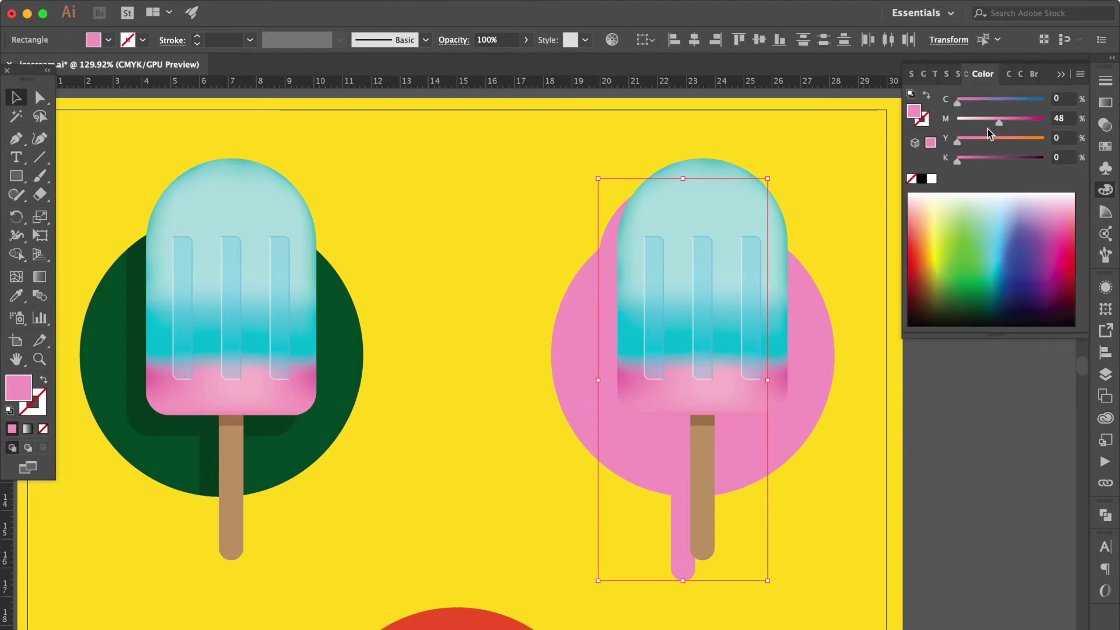
left_click_drag(999, 124, 1011, 128)
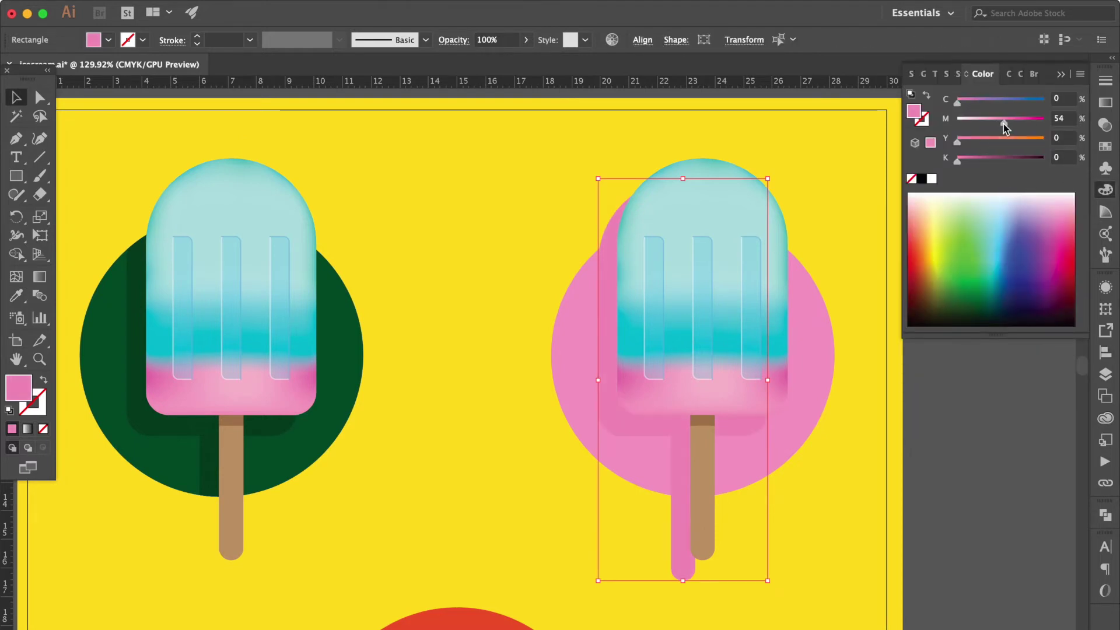
left_click(813, 182)
scroll(693, 192, "right", 2)
left_click(685, 190)
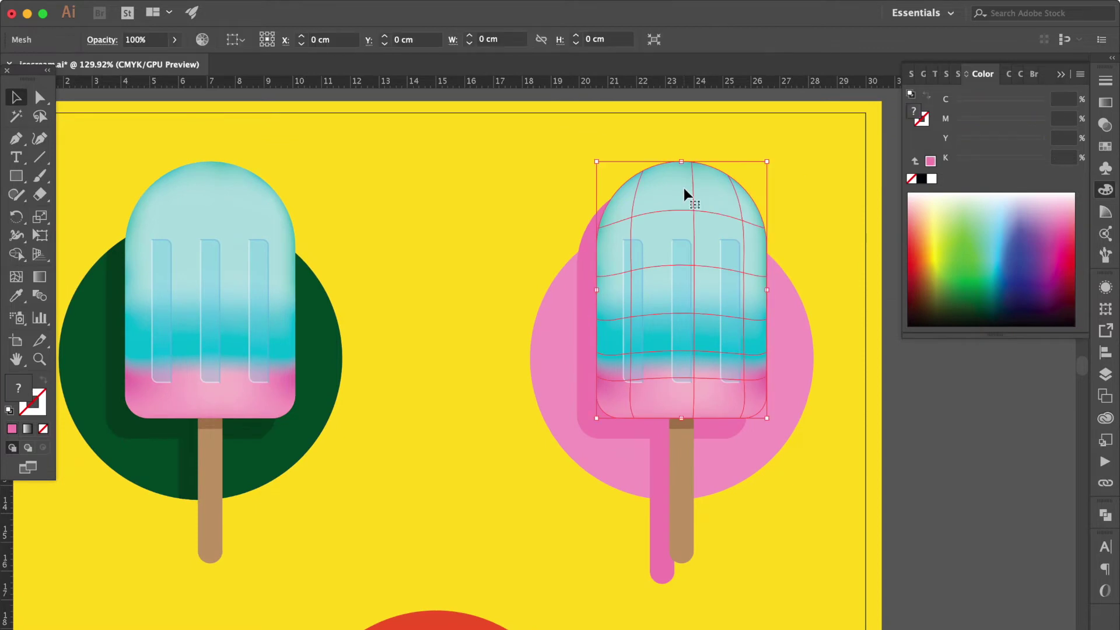
- Colour the right popsicle's lower mesh green and its middle band of mesh points white
scroll(714, 190, "right", 2)
scroll(714, 193, "right", 2)
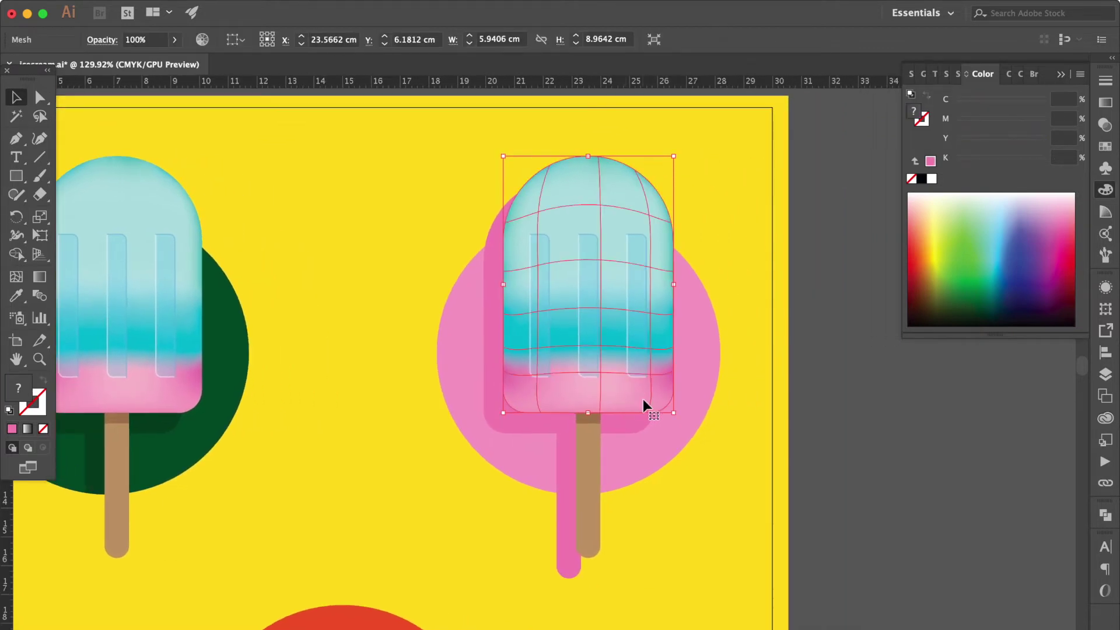
left_click(39, 100)
scroll(618, 372, "up", 2)
scroll(671, 376, "up", 4)
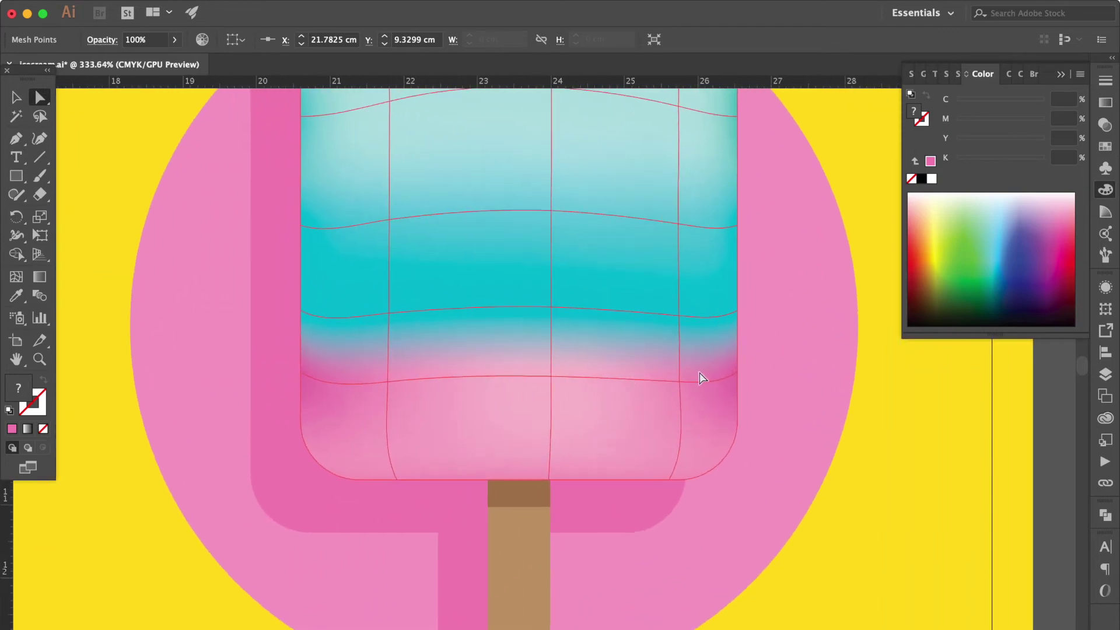
left_click(1105, 146)
left_click(976, 121)
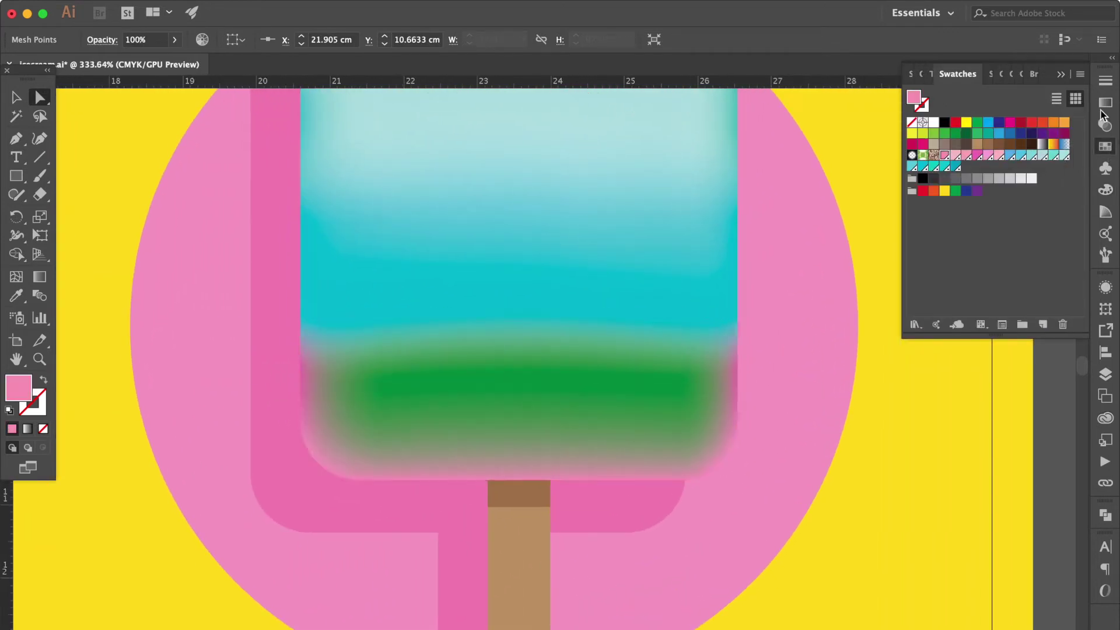
left_click_drag(432, 299, 706, 318)
left_click(935, 125)
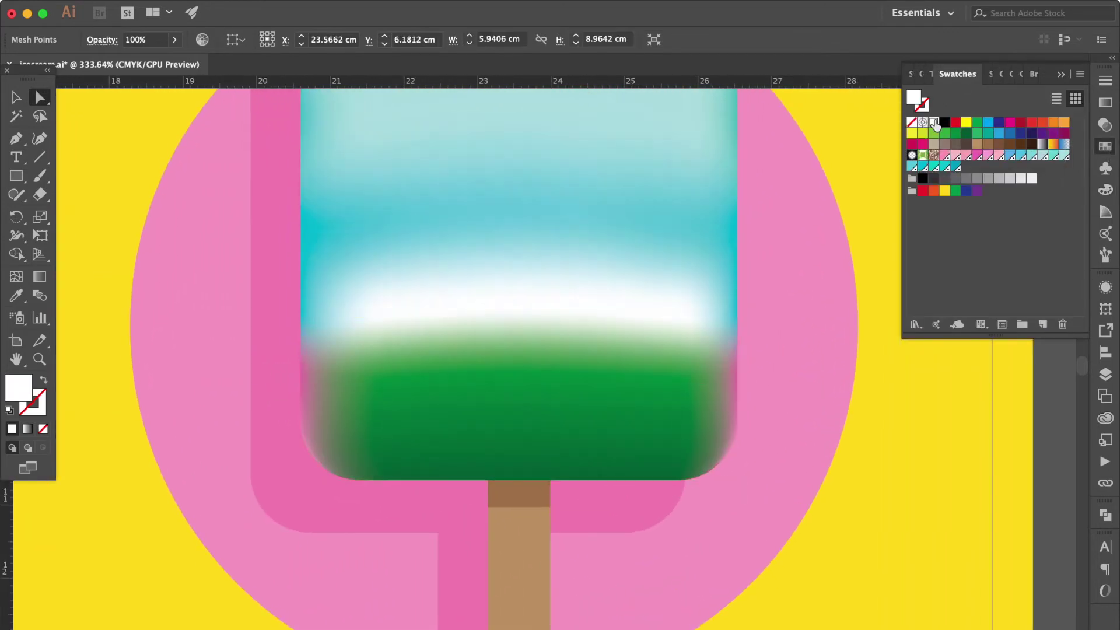
- Darken the green area and fill the top rows of mesh points crimson
left_click(681, 383)
left_click(319, 448)
scroll(733, 391, "up", 3)
left_click(735, 396)
left_click(307, 308)
scroll(349, 361, "down", 2)
scroll(621, 441, "down", 2)
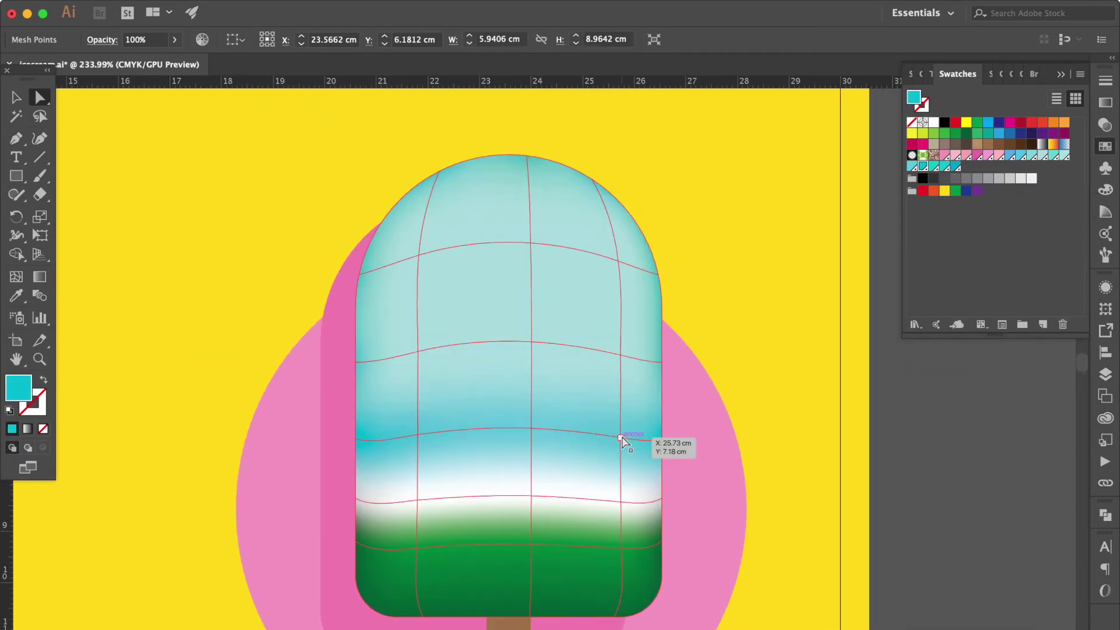
left_click_drag(400, 245, 620, 365)
left_click(1021, 123)
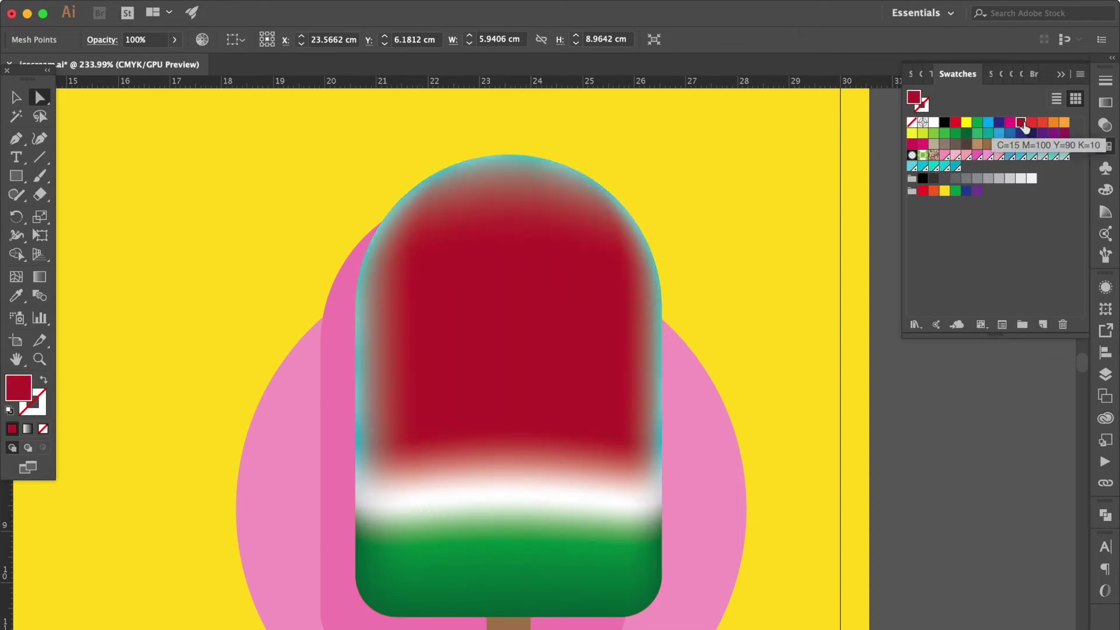
- Sample red onto the edge mesh points, darkening the top-right edge
left_click(527, 435)
key("ctrl+h")
key("F6")
key("i")
left_click(632, 440)
left_click_drag(1027, 122, 1035, 125)
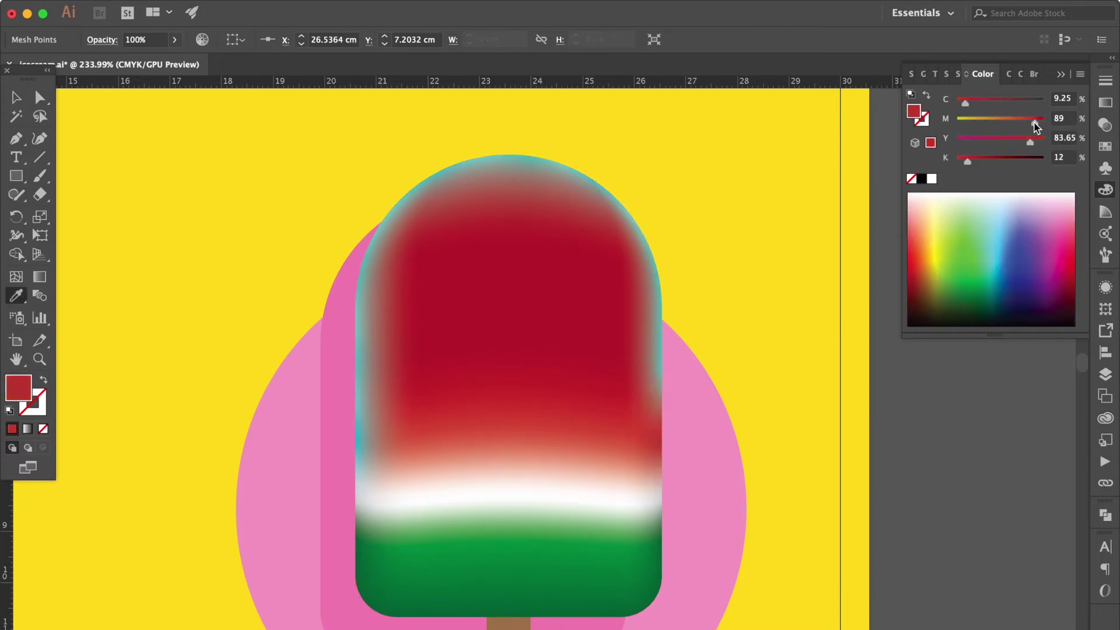
left_click(392, 435)
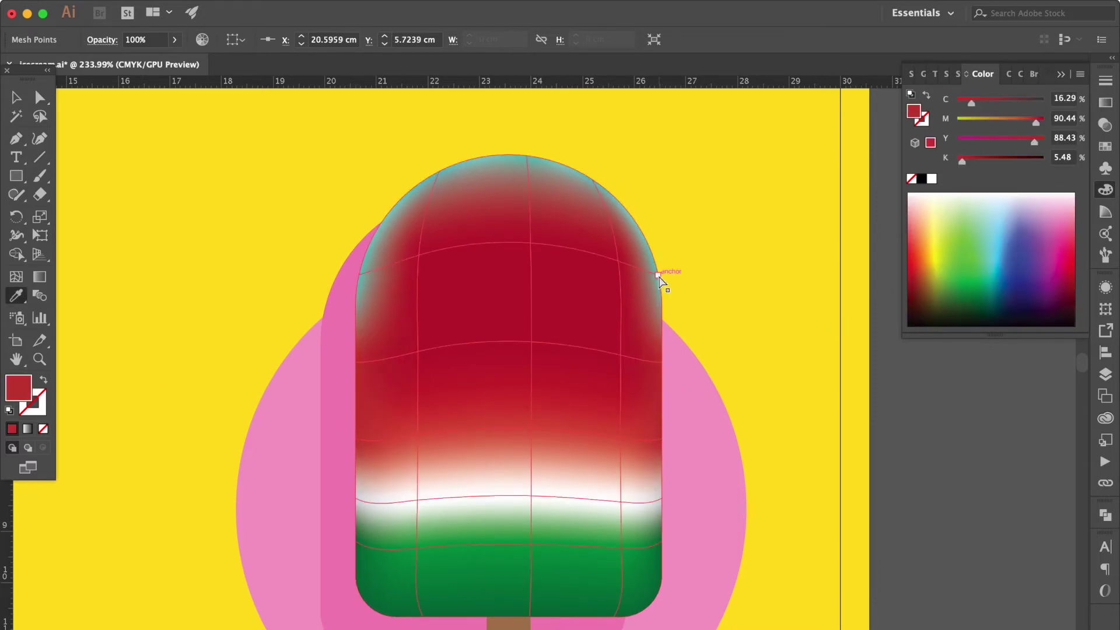
left_click(620, 255)
left_click_drag(962, 160, 989, 156)
- Recolour the remaining cyan top-edge mesh points a muted dark red
left_click(650, 242)
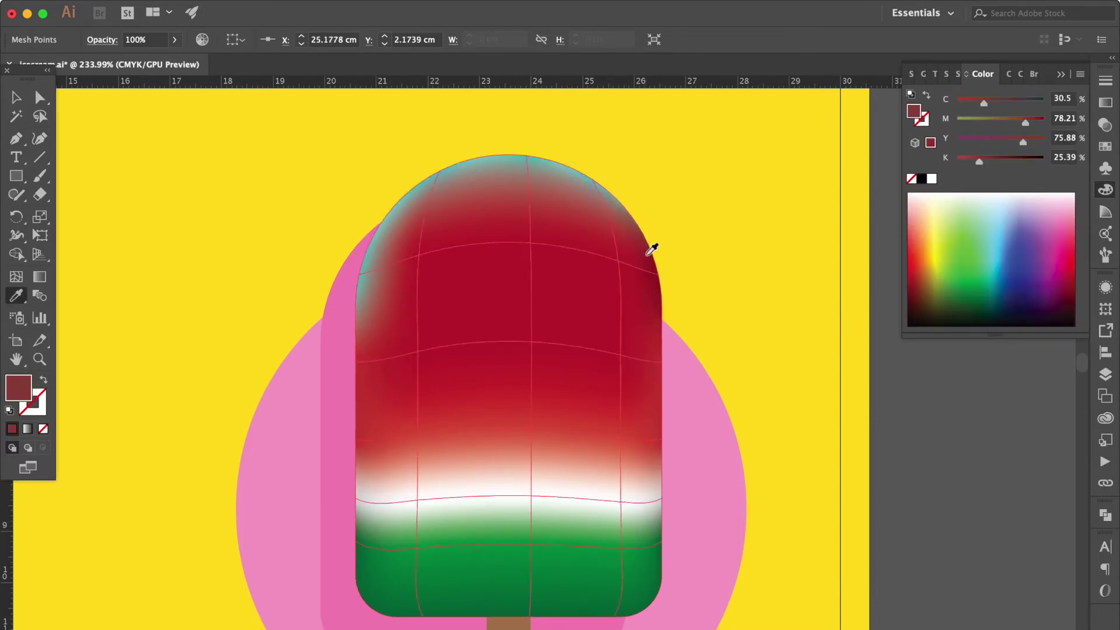
left_click(461, 155)
left_click(363, 275)
left_click(645, 237)
left_click(395, 217)
left_click(455, 231)
left_click(570, 300)
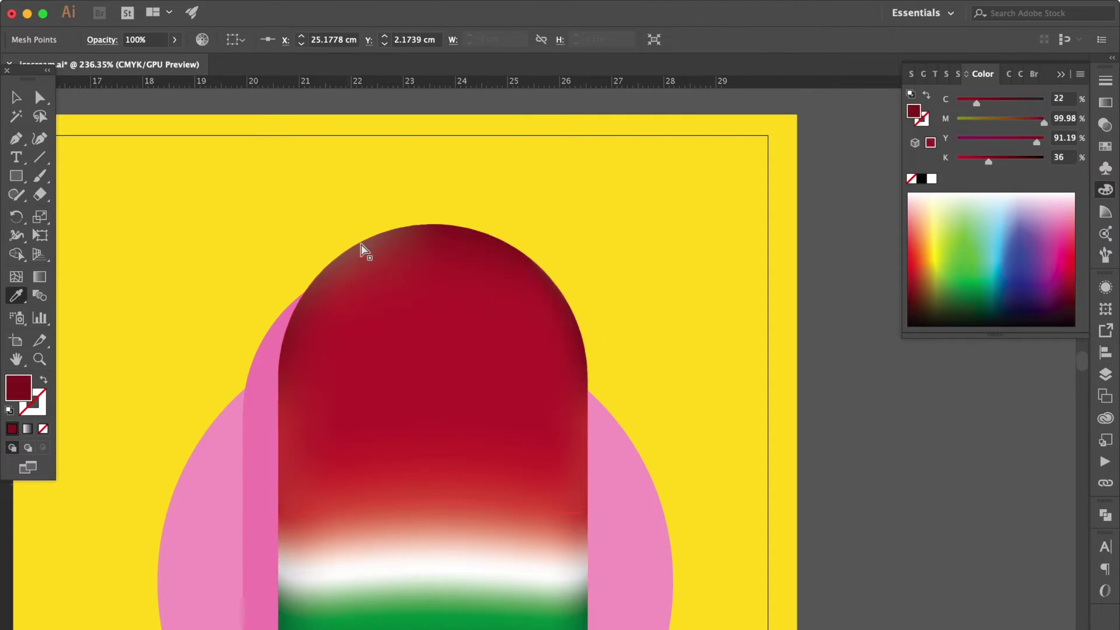
left_click(548, 280)
- Bring the striped pink popsicle body in front of the watermelon mesh
key("super+shift+a")
key("super+minus")
key("v")
left_click(350, 285)
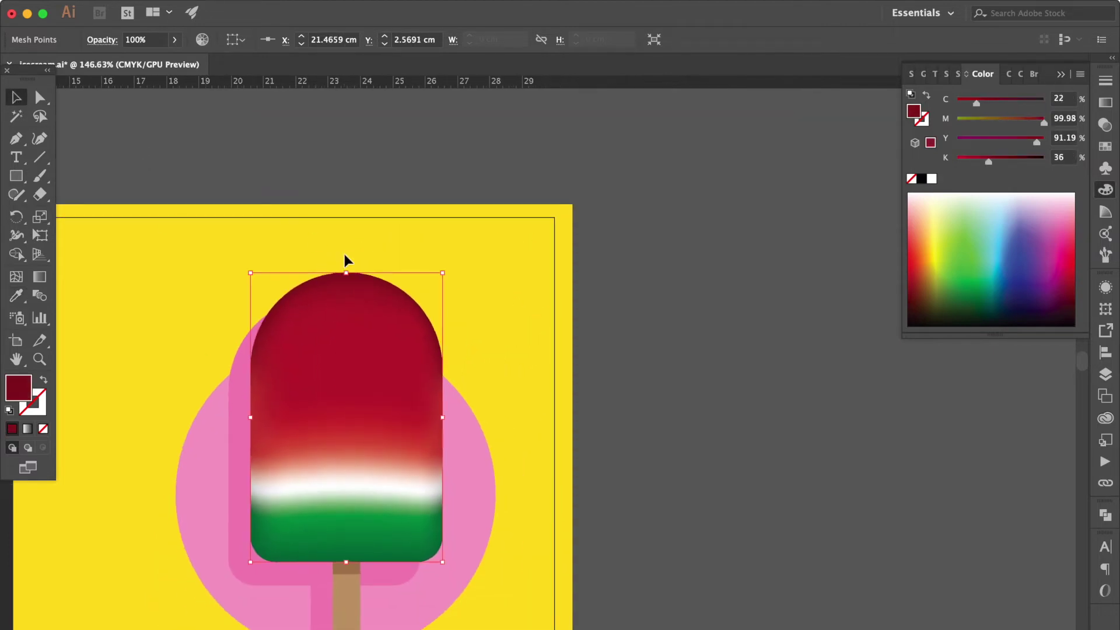
scroll(344, 254, "left", 3)
key("super+bracketleft")
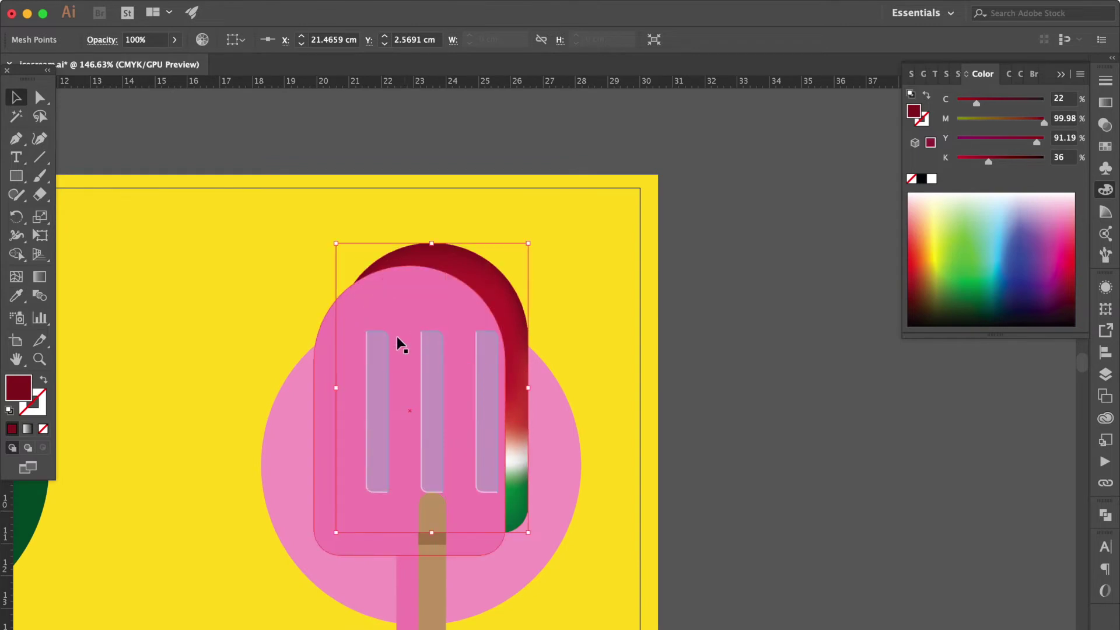
- Send the pink popsicle body and stick behind the watermelon mesh
left_click(408, 309)
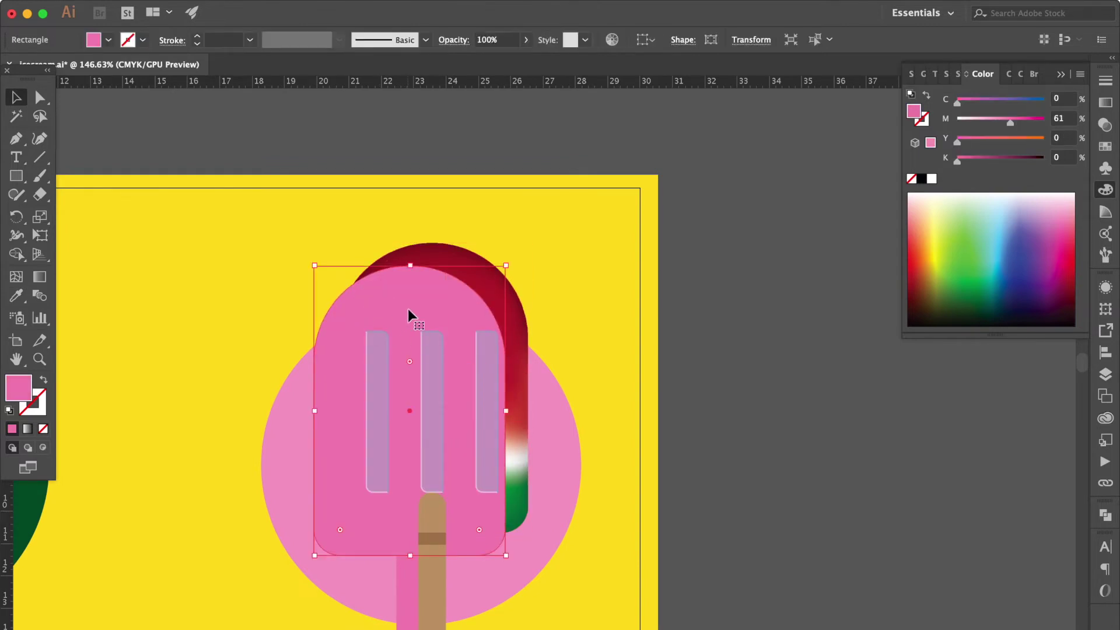
left_click(401, 593, "shift")
key("super+bracketleft")
scroll(617, 396, "left", 3)
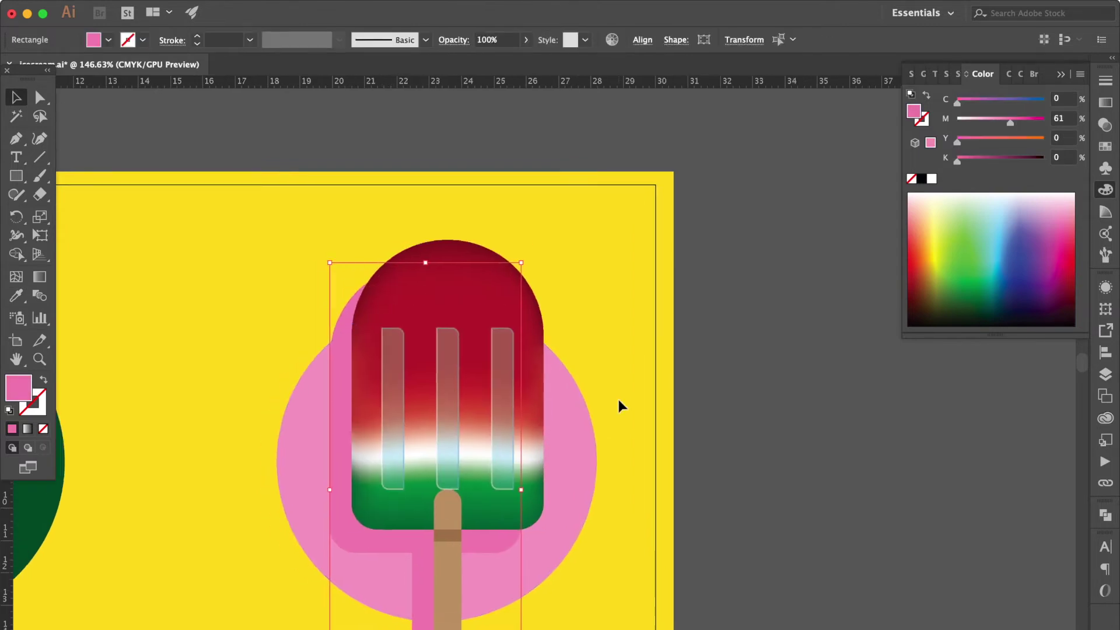
left_click(446, 353)
scroll(446, 357, "up", 5)
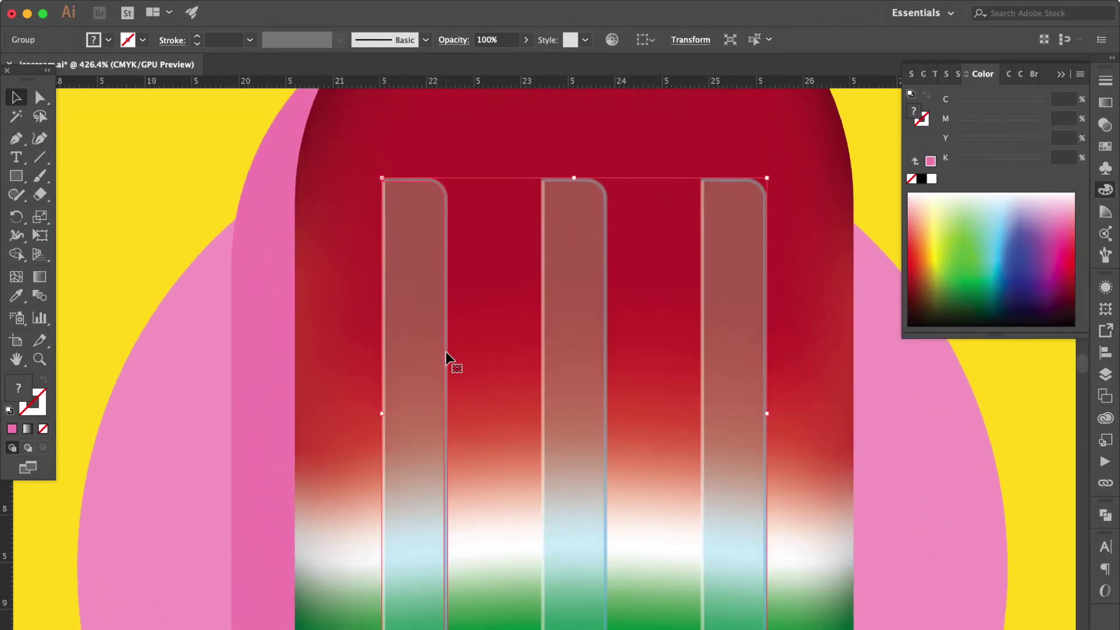
key("super+shift+a")
- Colour the three strips' edge paths dark red, darkened slightly with the CMYK sliders
left_click(40, 98)
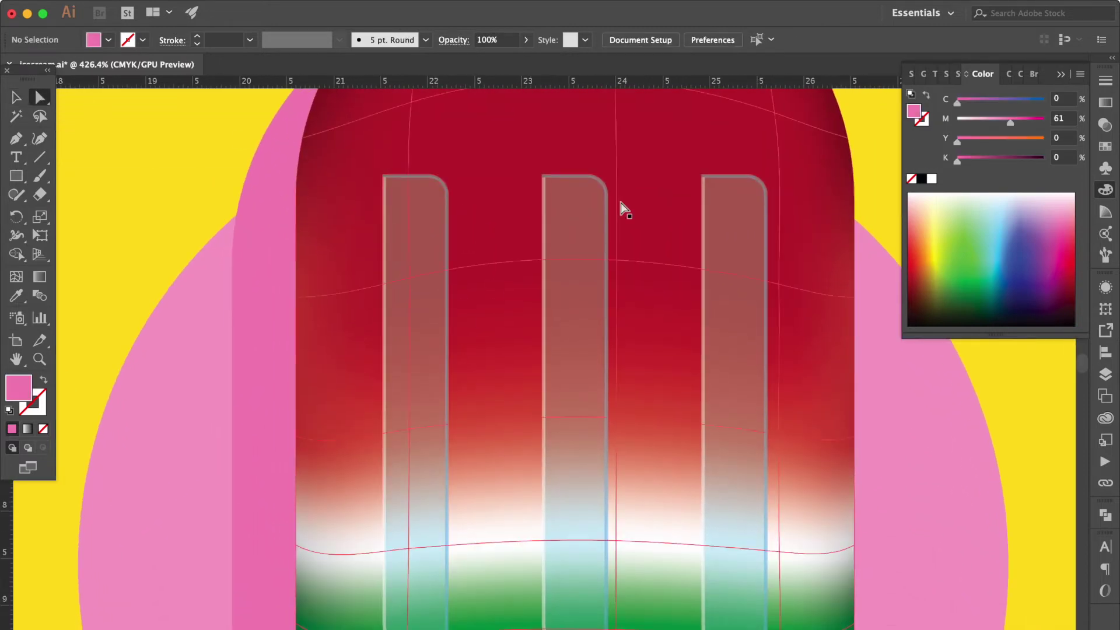
left_click(766, 227)
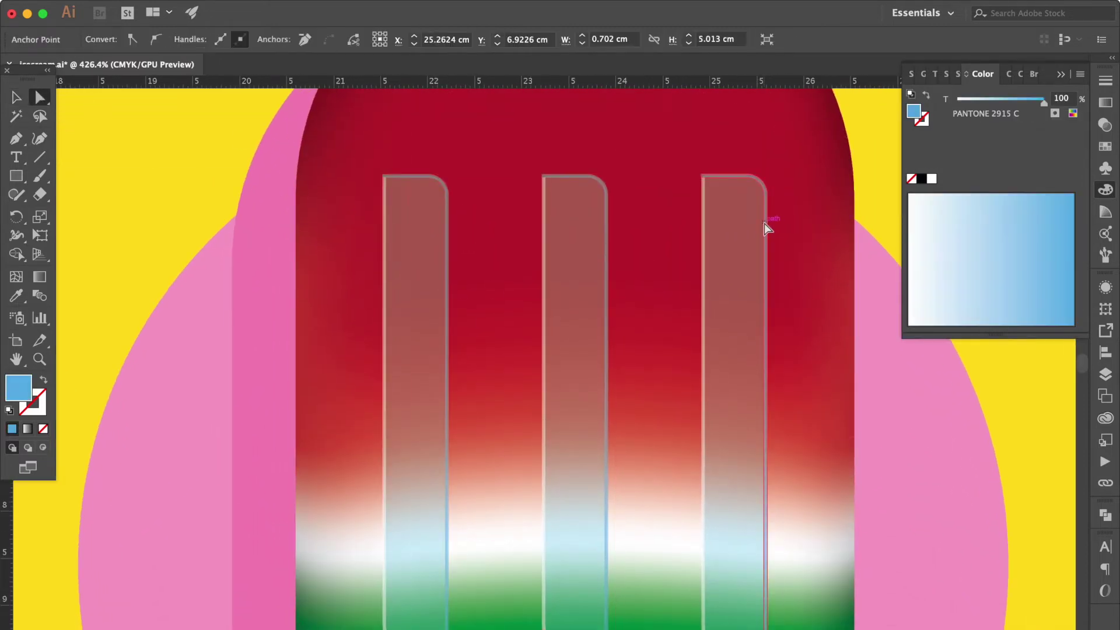
left_click(609, 215, "shift")
left_click(447, 221, "shift")
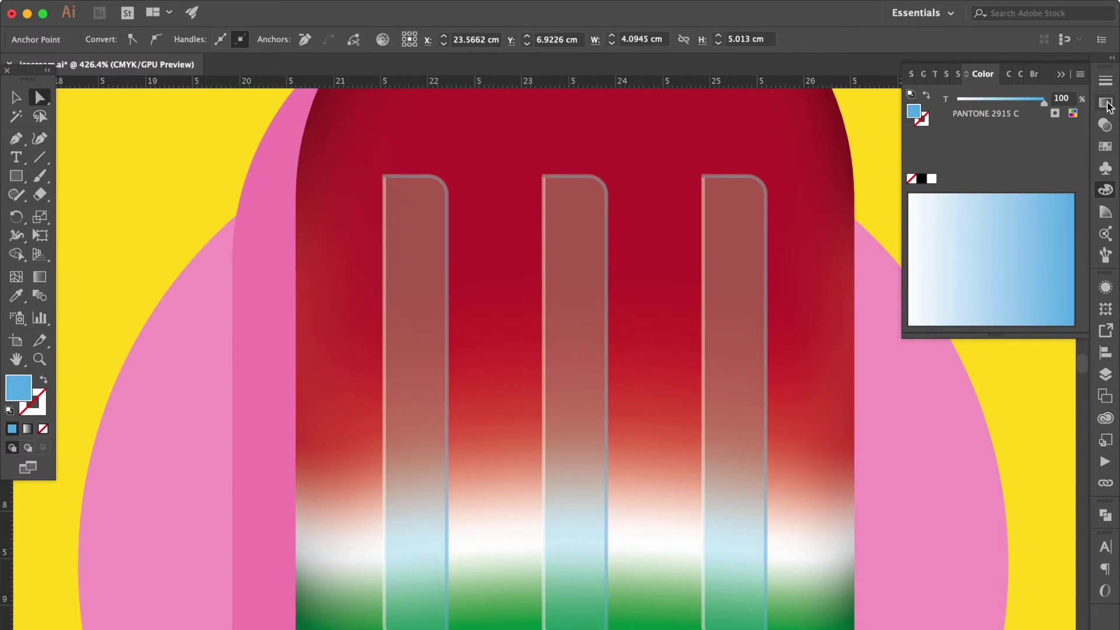
left_click(1105, 148)
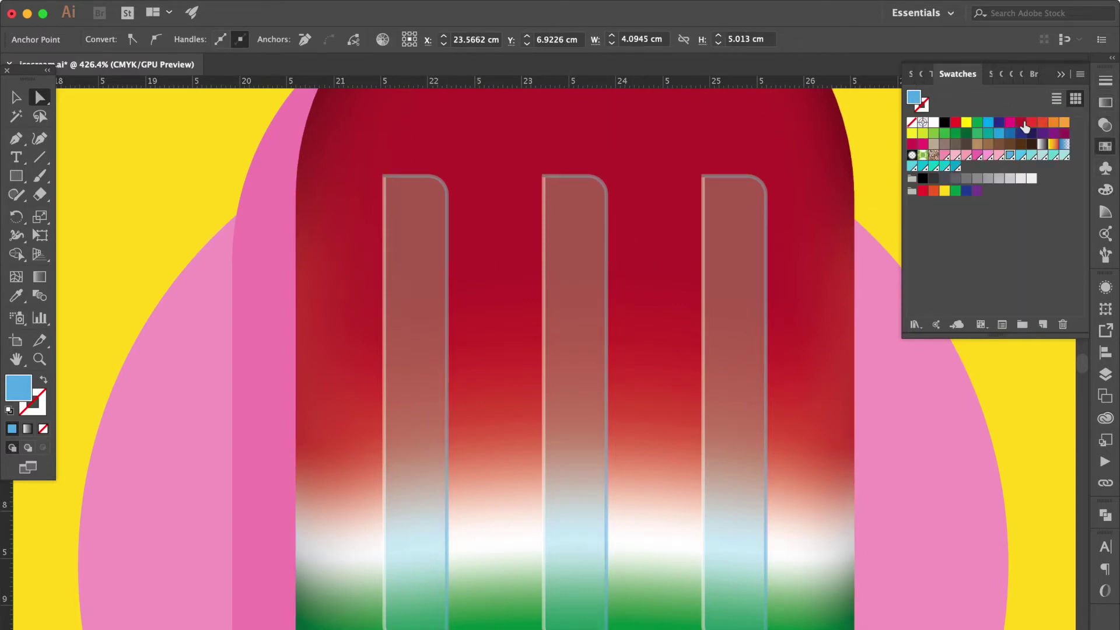
left_click(1021, 123)
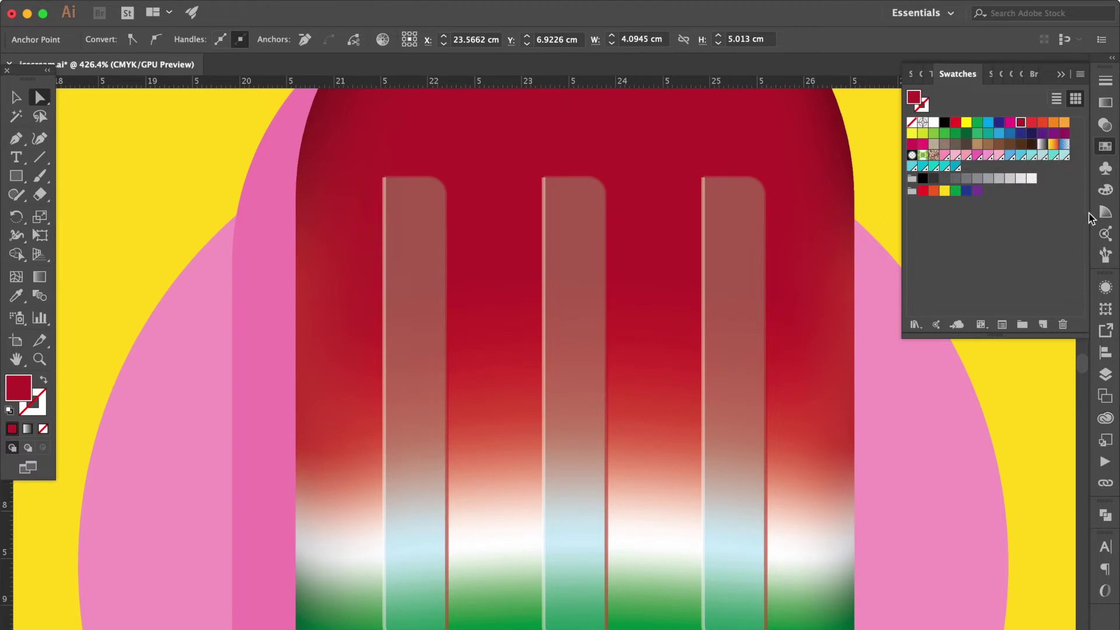
left_click(1104, 191)
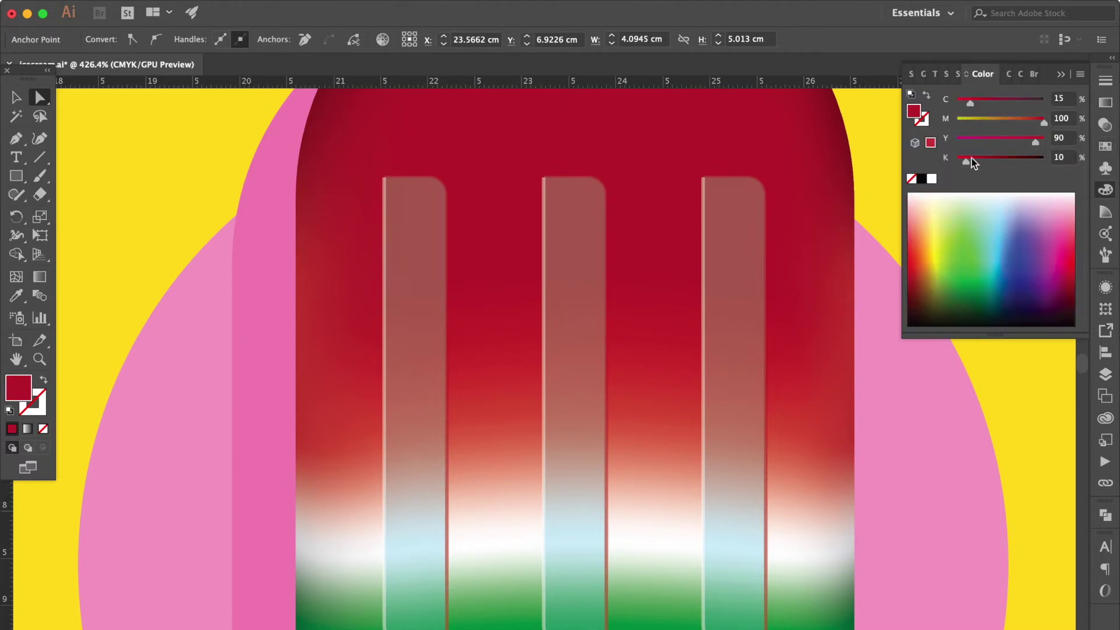
left_click_drag(971, 162, 981, 162)
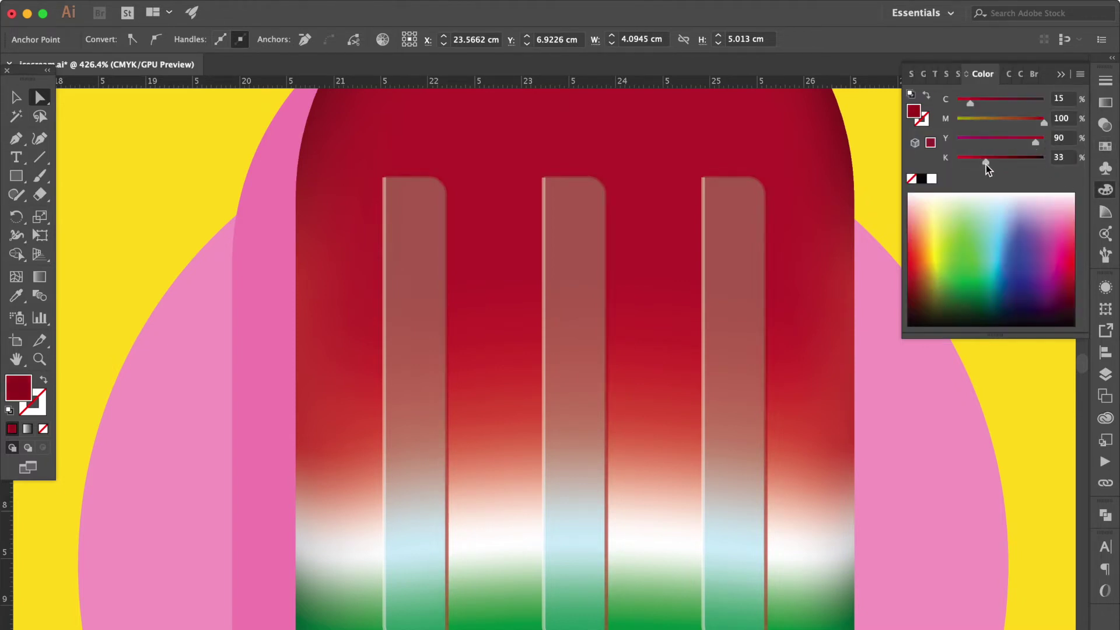
- Fill the three translucent strips dark red with less cyan, at 20% opacity
left_click(586, 309)
left_click(575, 314, "shift")
left_click(414, 333, "shift")
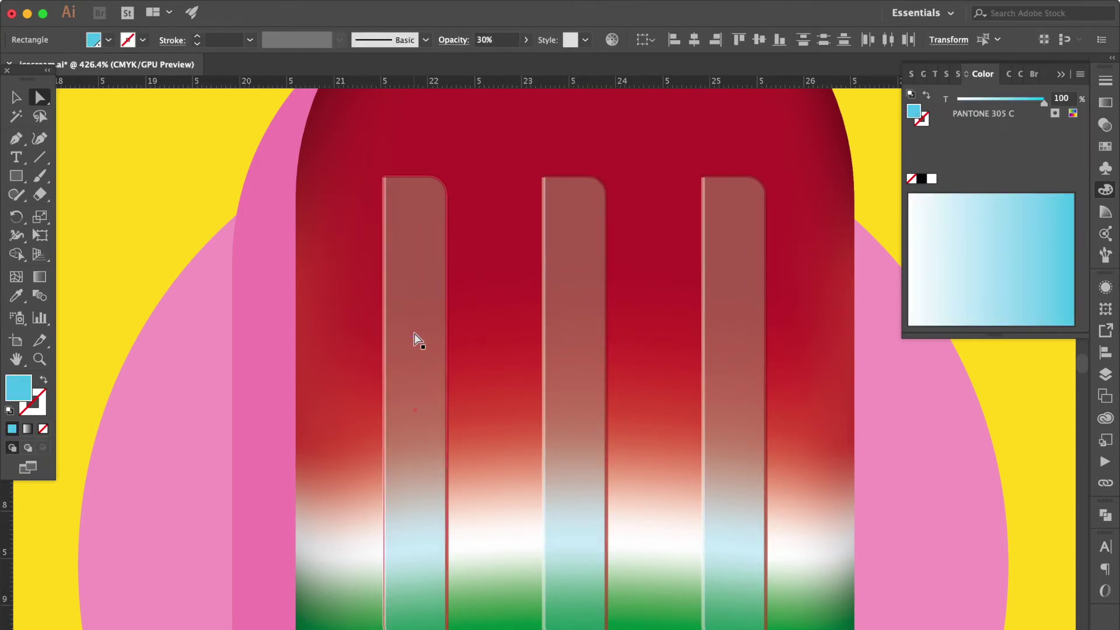
left_click(1110, 105)
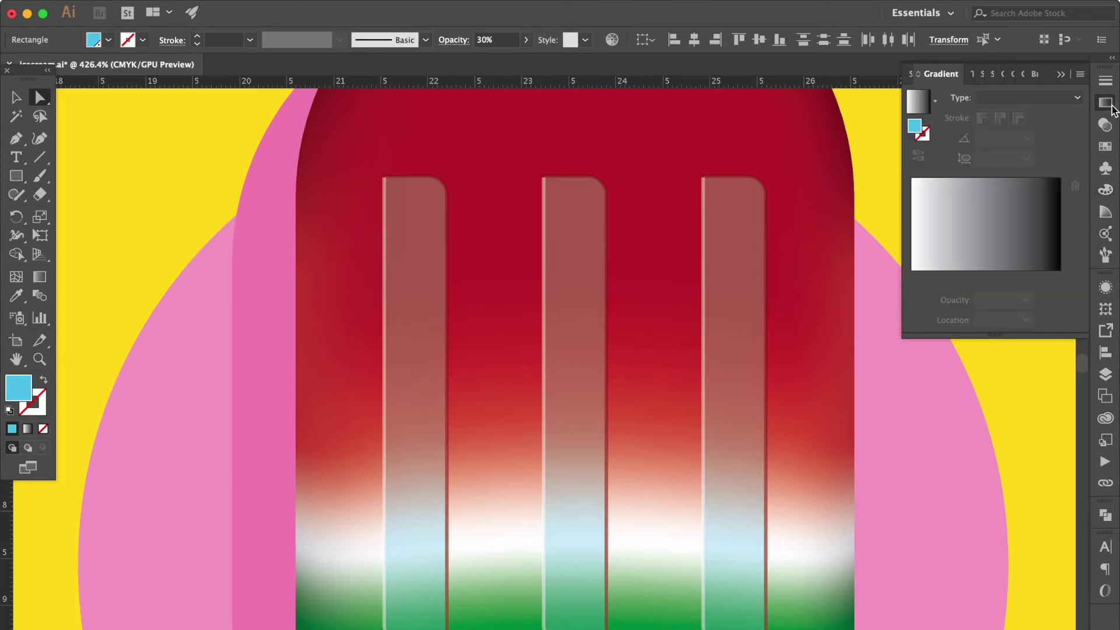
left_click(1104, 149)
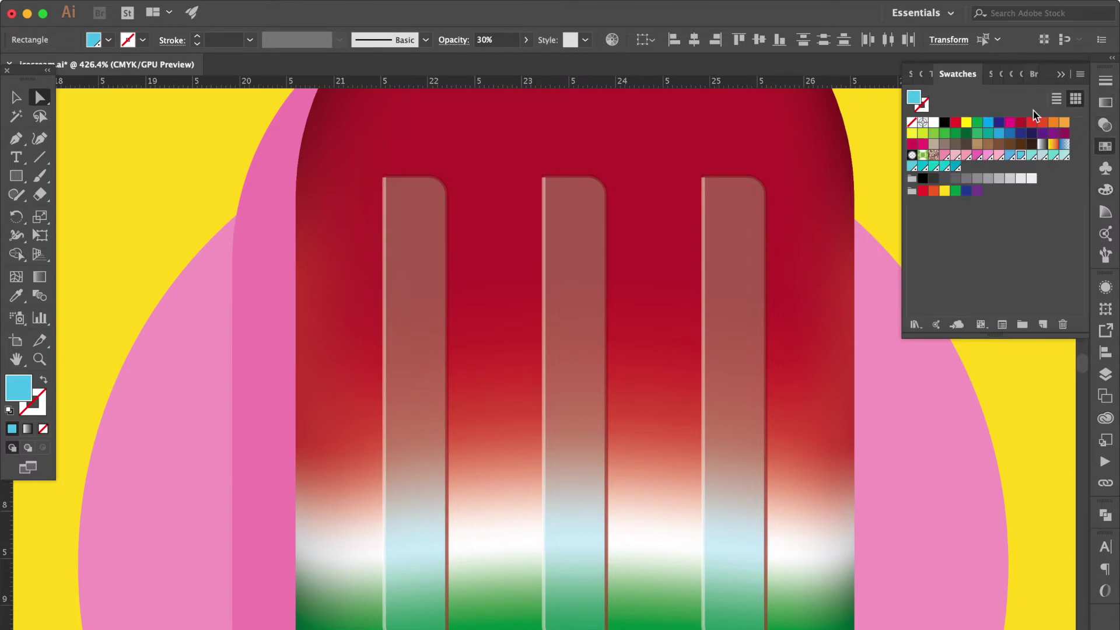
left_click(1020, 122)
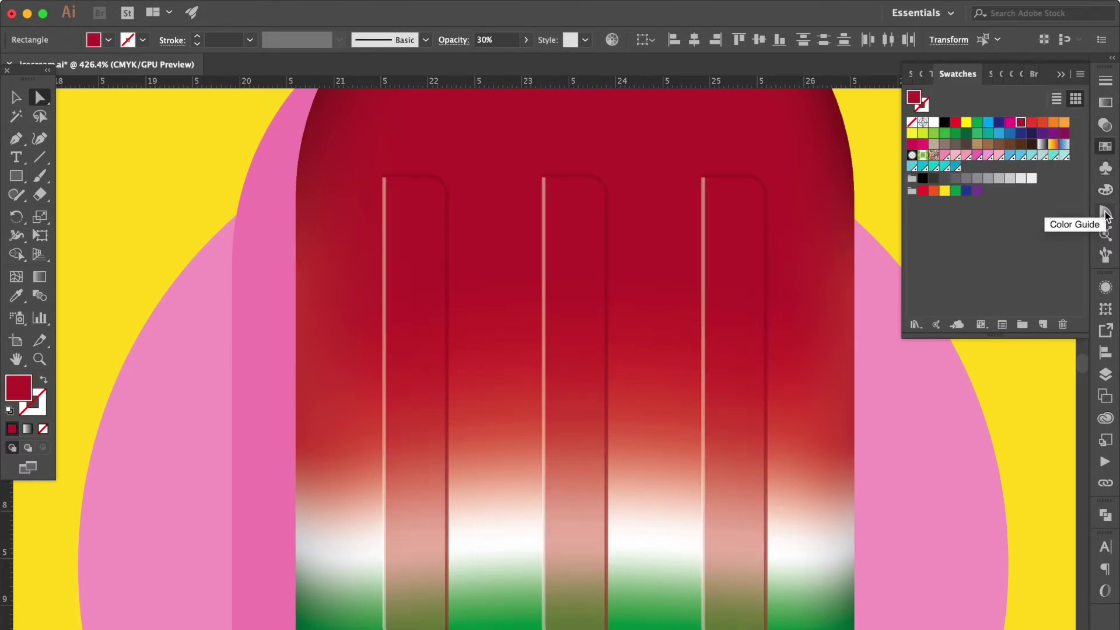
left_click(1106, 190)
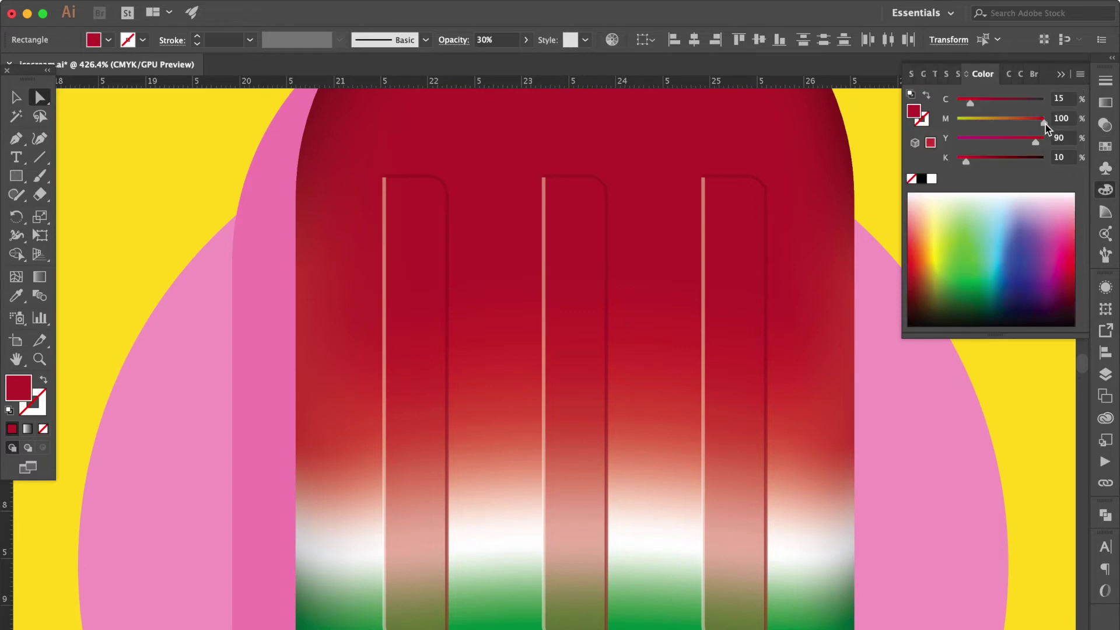
left_click_drag(972, 103, 966, 103)
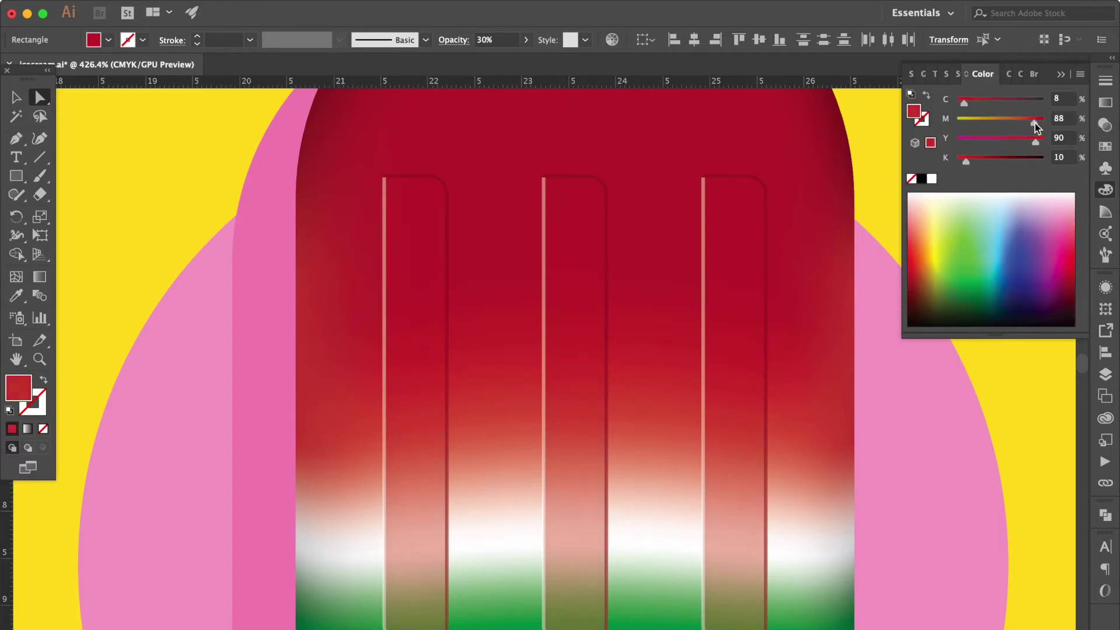
left_click(1105, 123)
left_click(1075, 98)
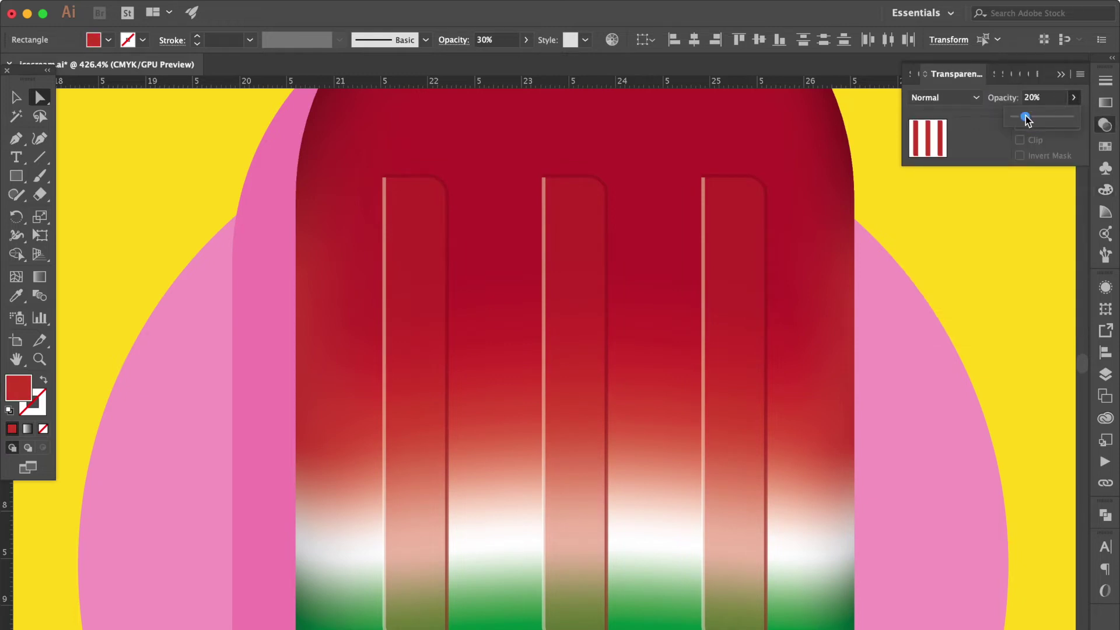
scroll(940, 317, "down", 5)
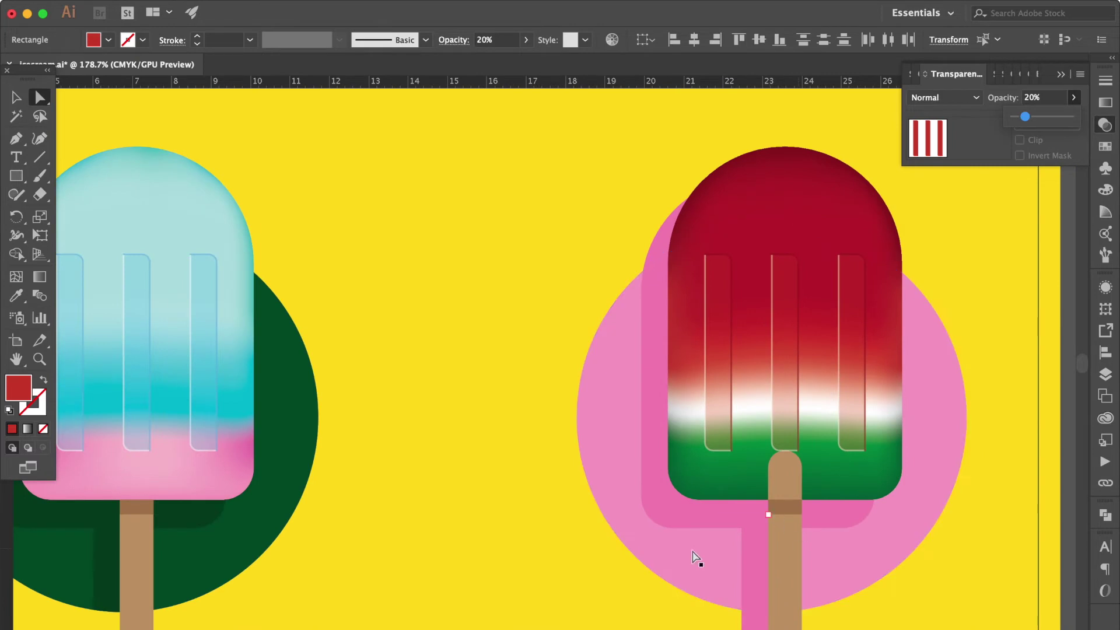
- Send the watermelon popsicle's stick backward behind its body
key("v")
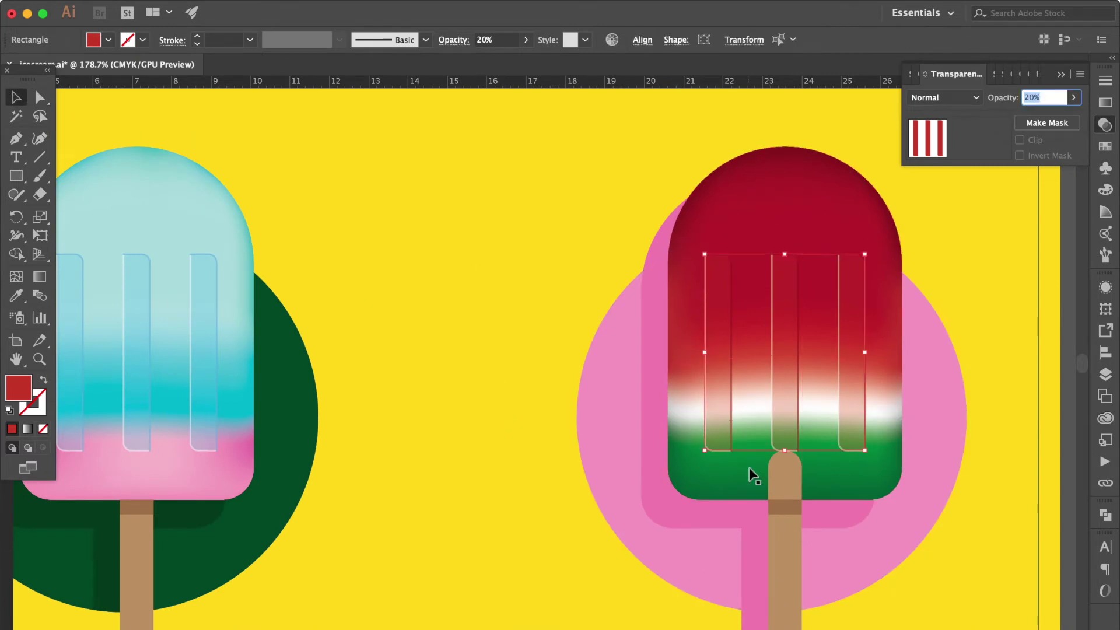
left_click(788, 565)
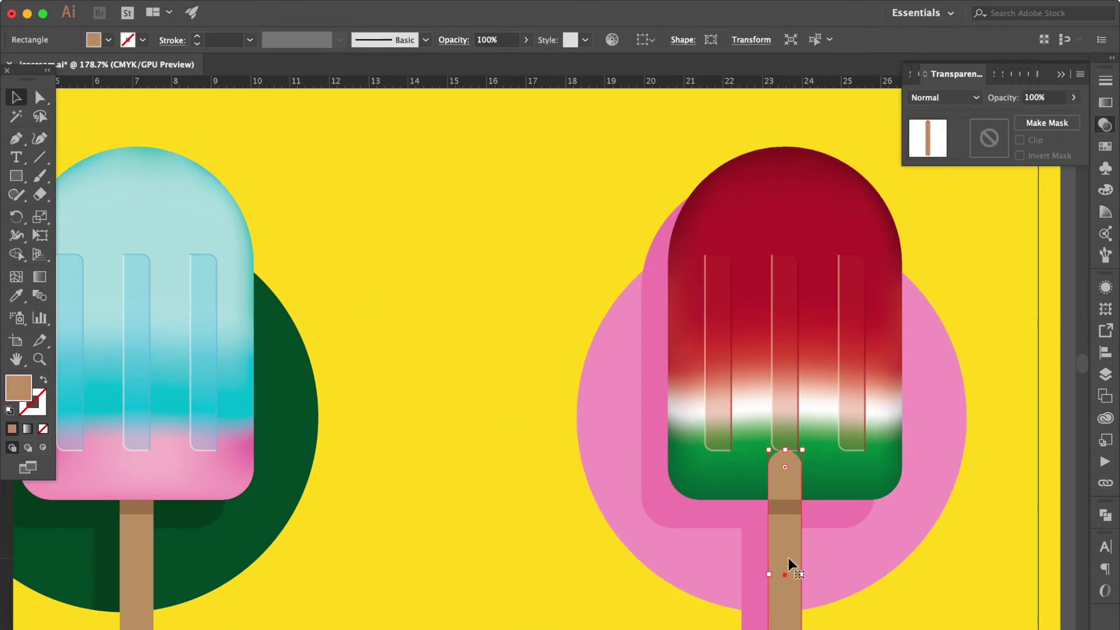
left_click(751, 550, "shift")
left_click(665, 500, "shift")
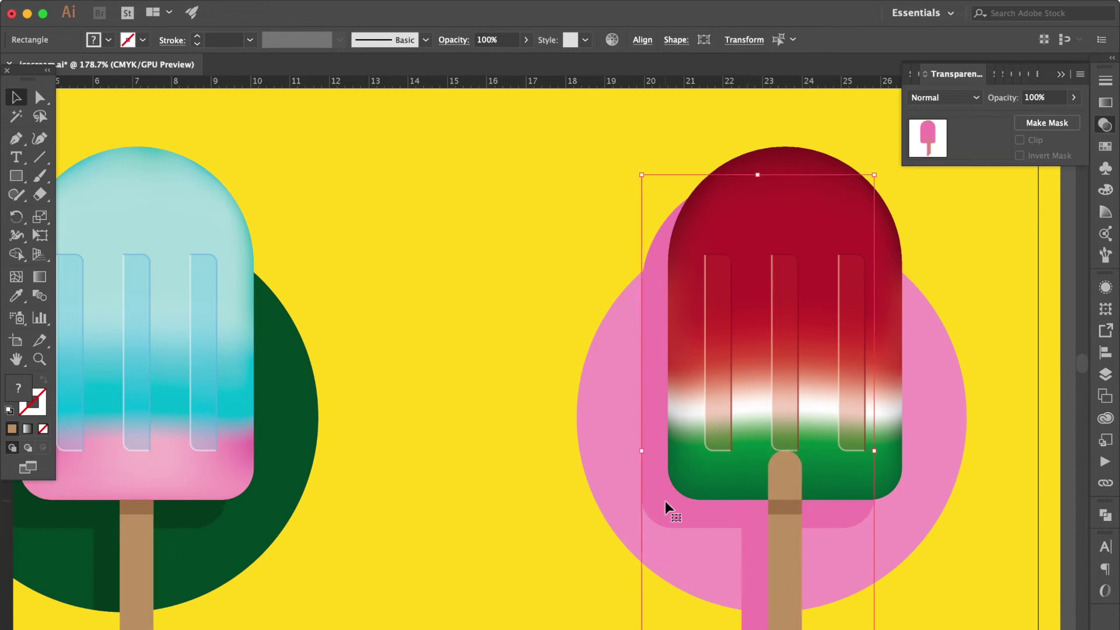
key("super+0")
left_click(874, 495)
- Select the pink stick shadow with the pink circle and pick the Shape Builder tool
scroll(874, 494, "down", 1)
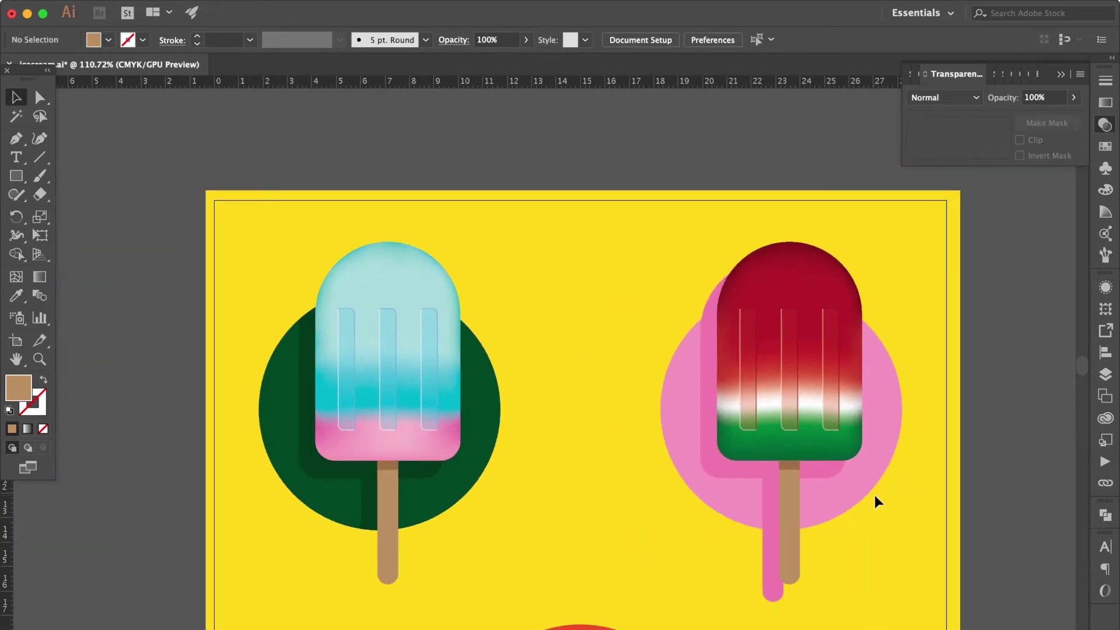
scroll(873, 495, "down", 3)
scroll(874, 494, "right", 2)
left_click(632, 358)
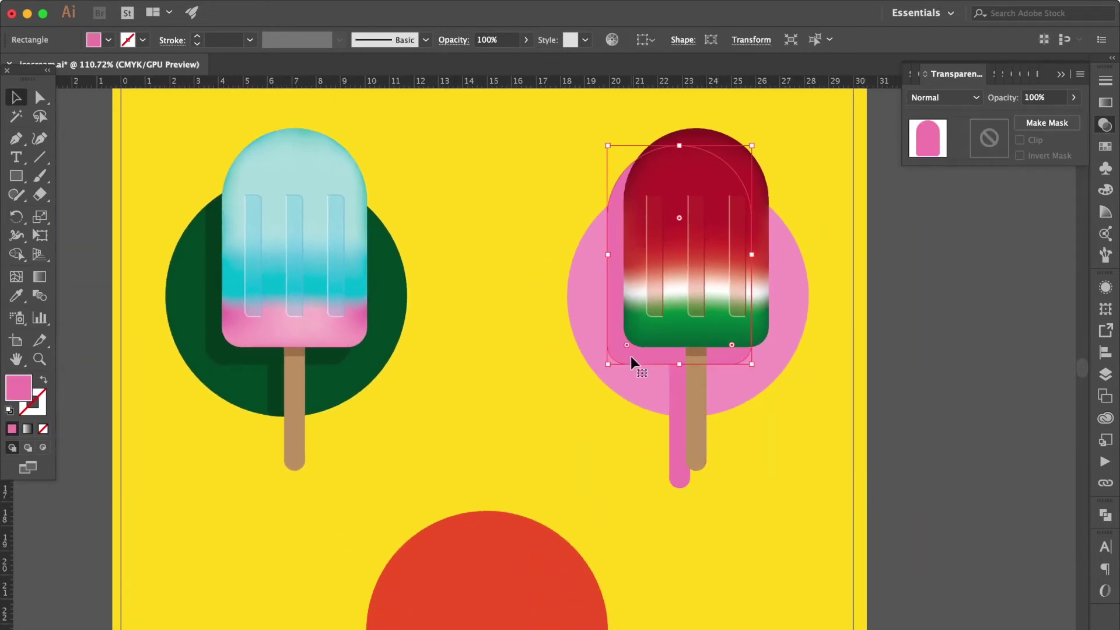
left_click(652, 399, "shift")
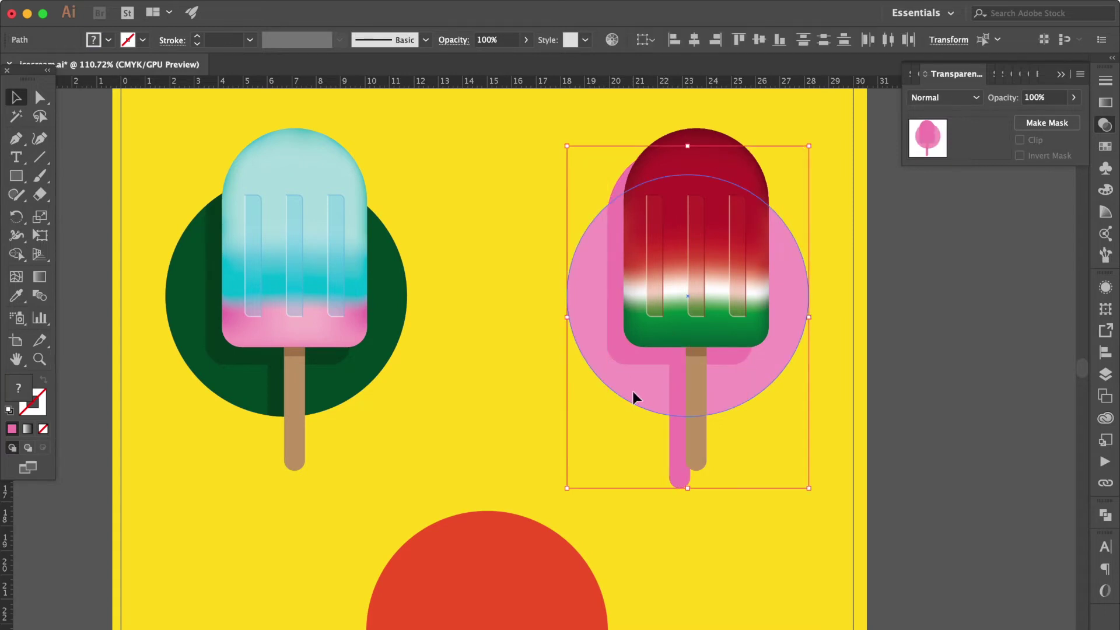
left_click(17, 257)
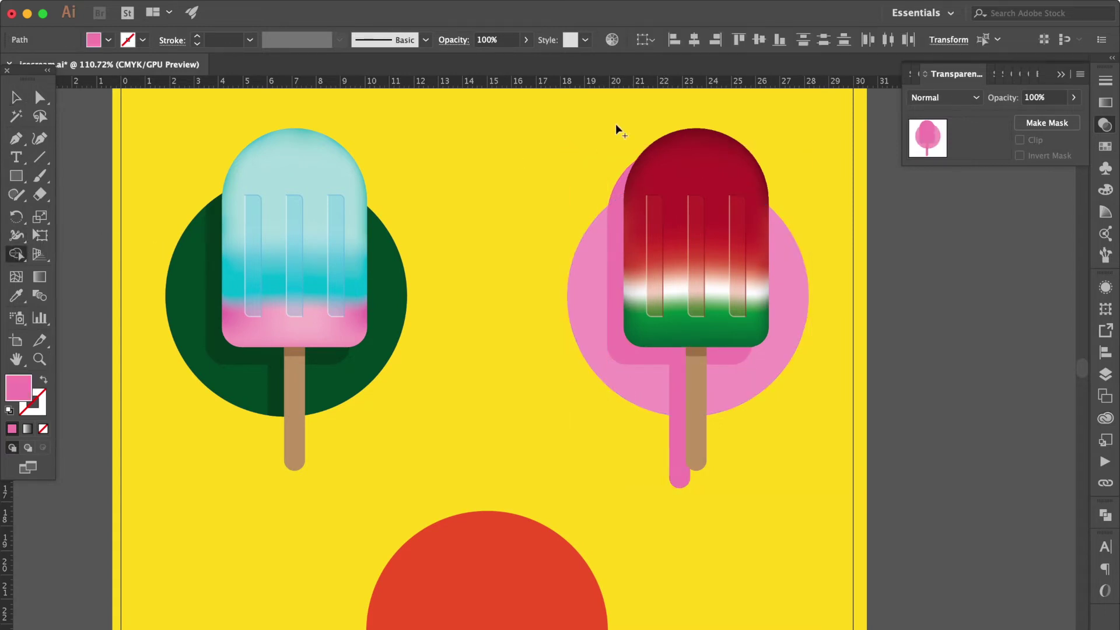
- Delete the pink drip and set the three watermelon stripes to Color Burn blend mode
left_click(682, 454, "alt")
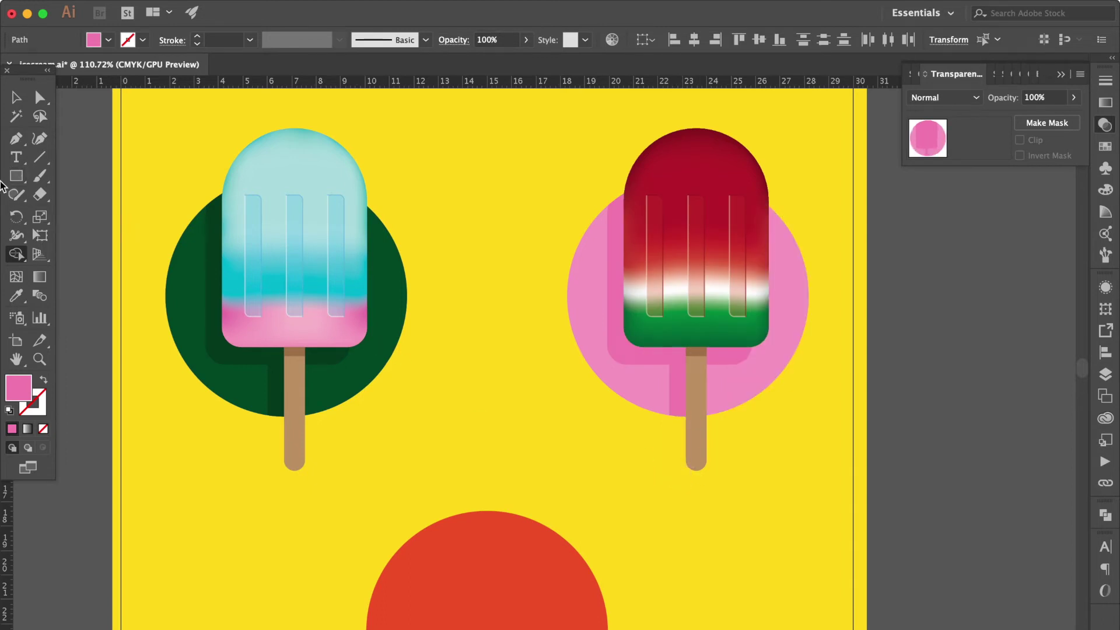
left_click(40, 96)
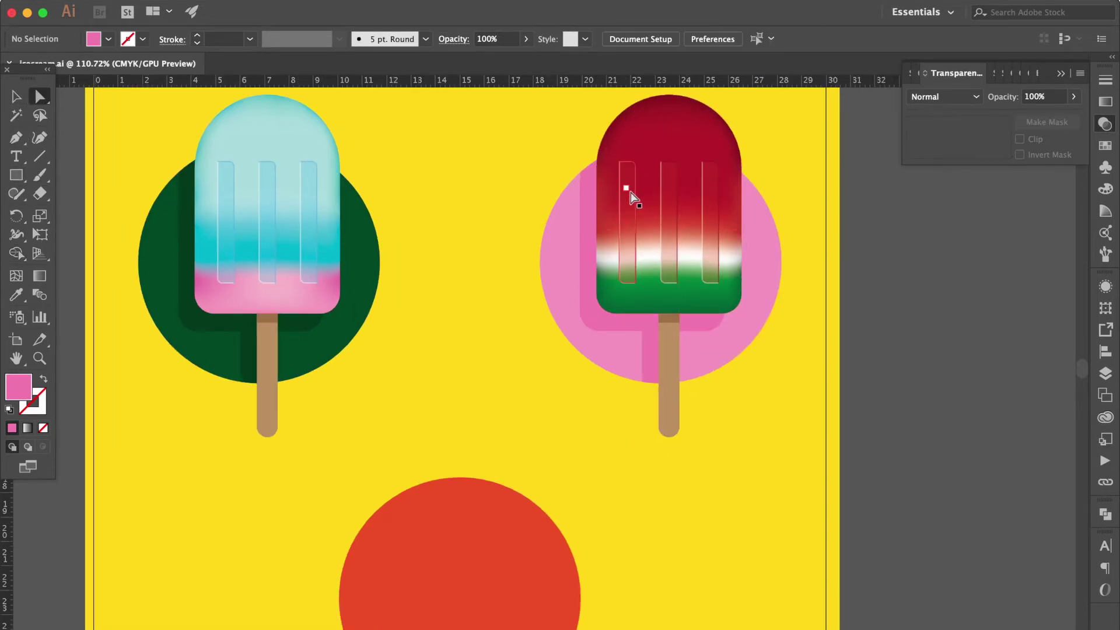
left_click(631, 198)
scroll(631, 198, "up", 3)
left_click(501, 251)
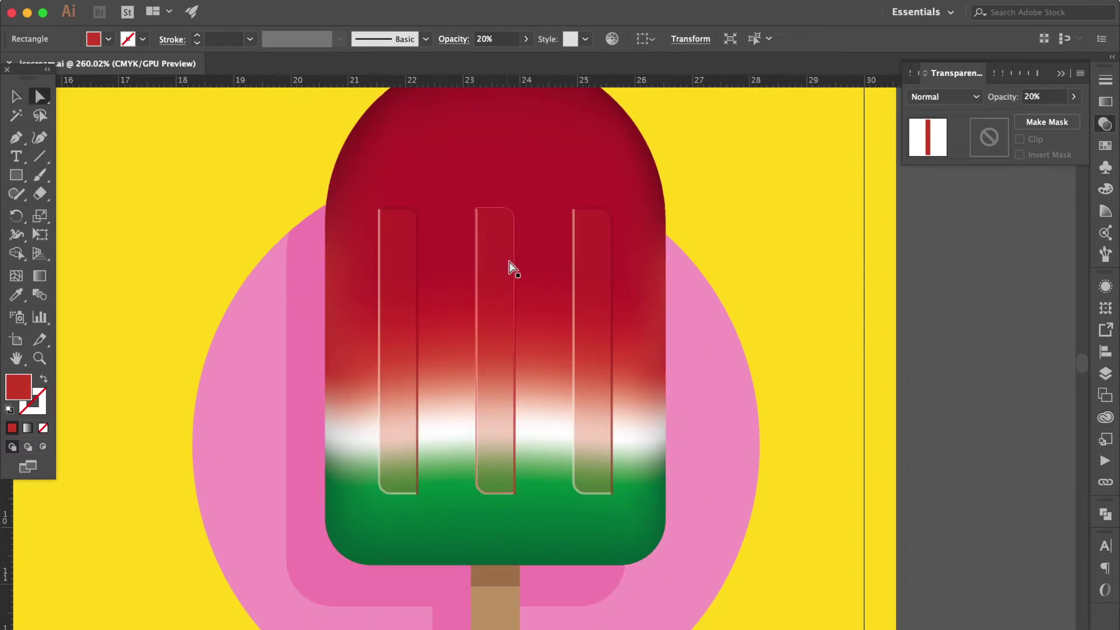
left_click(595, 305, "shift")
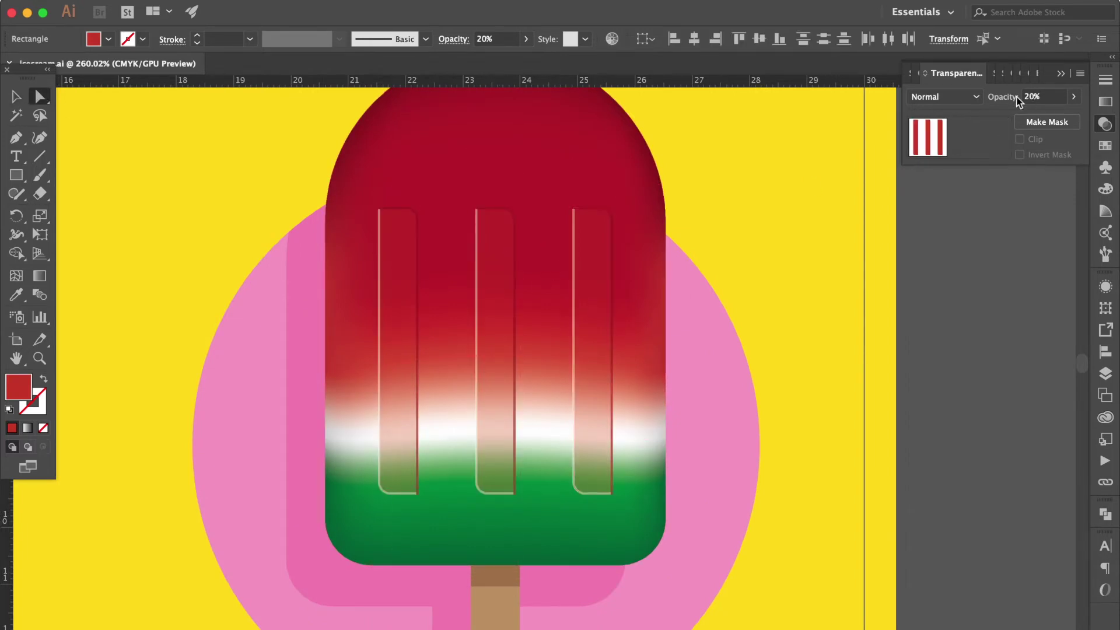
left_click(976, 97)
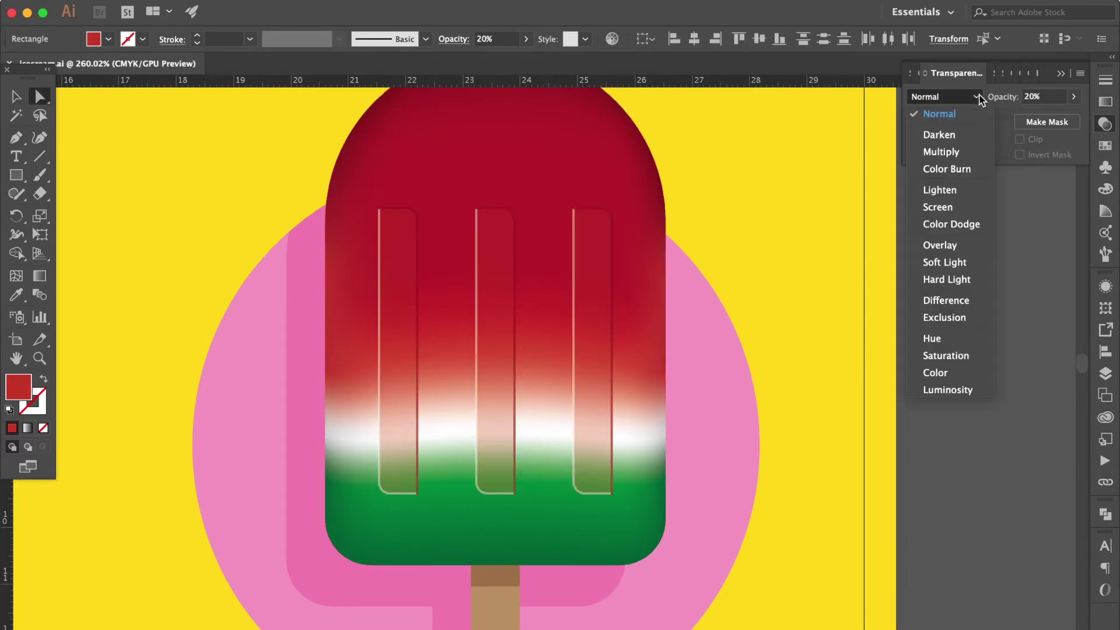
left_click(974, 167)
- Lower the stripes' light outline paths to about 30% opacity
left_click(961, 324)
scroll(961, 324, "up", 3)
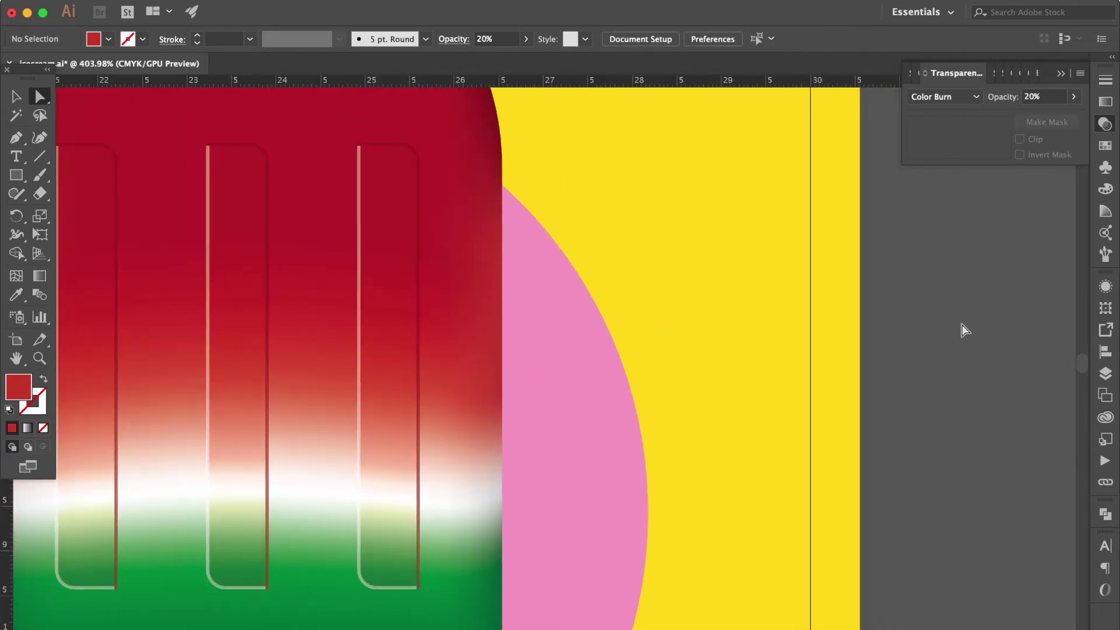
scroll(629, 383, "left", 8)
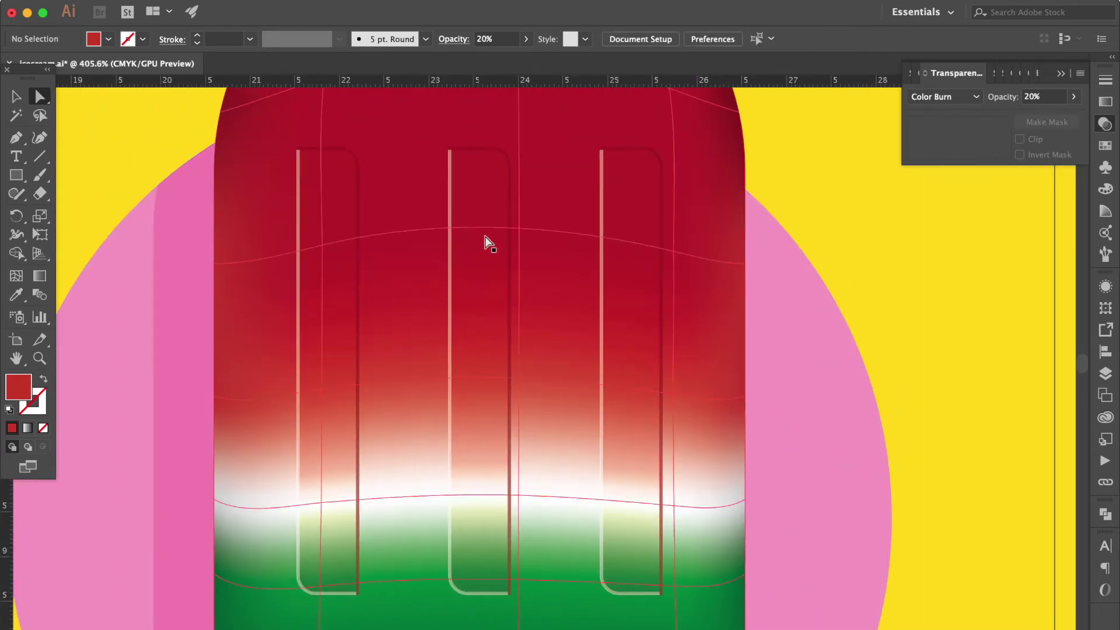
left_click(356, 307)
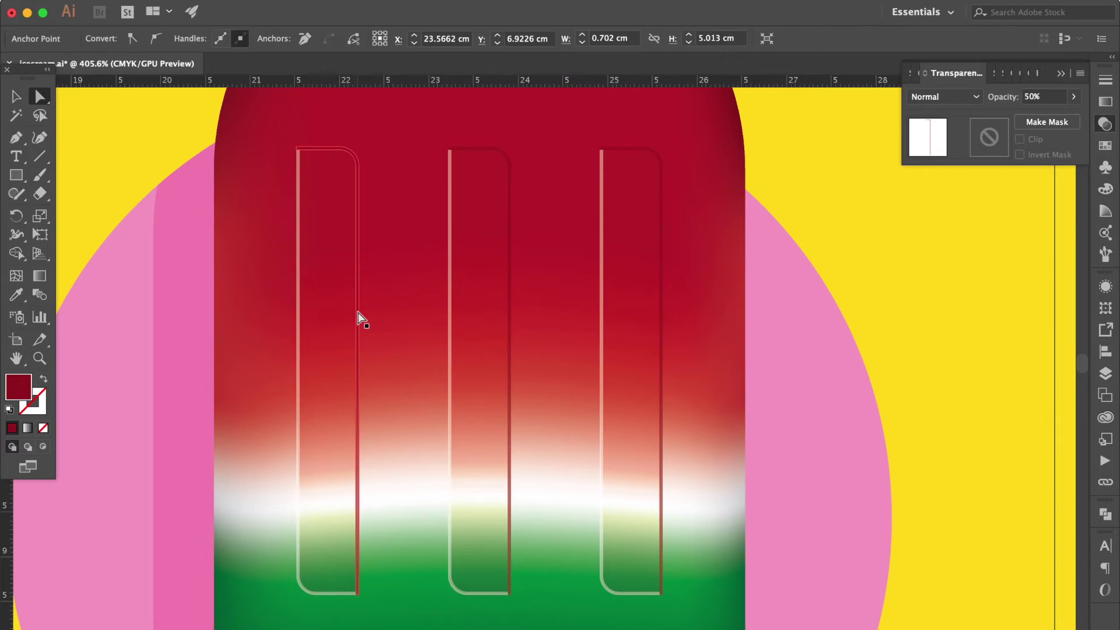
left_click(667, 286)
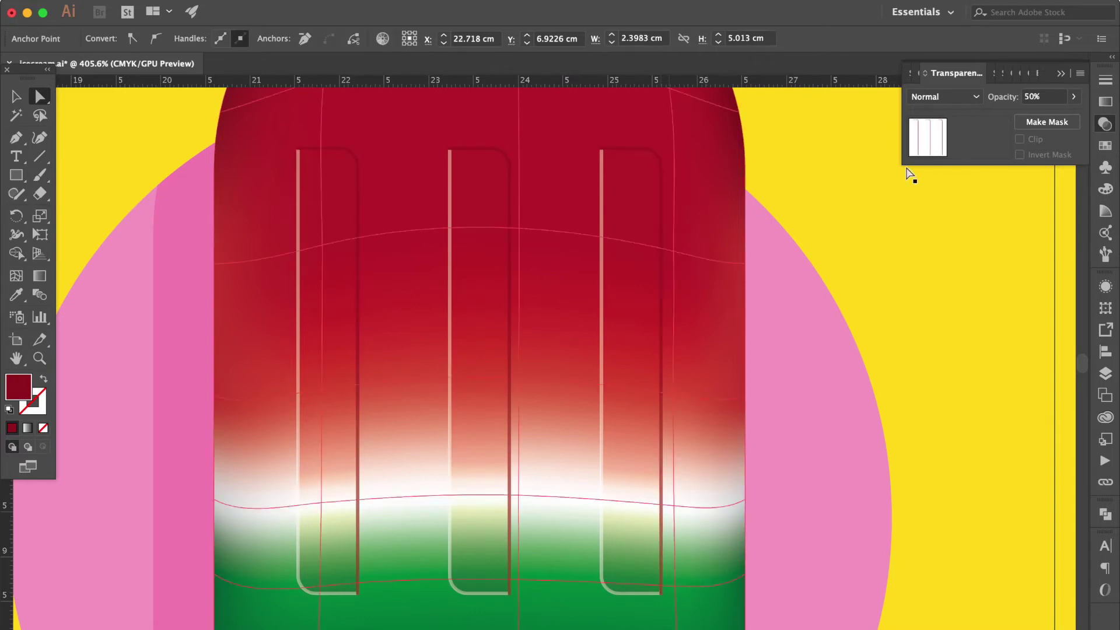
left_click(660, 282)
left_click(1074, 95)
left_click_drag(1047, 115, 1034, 115)
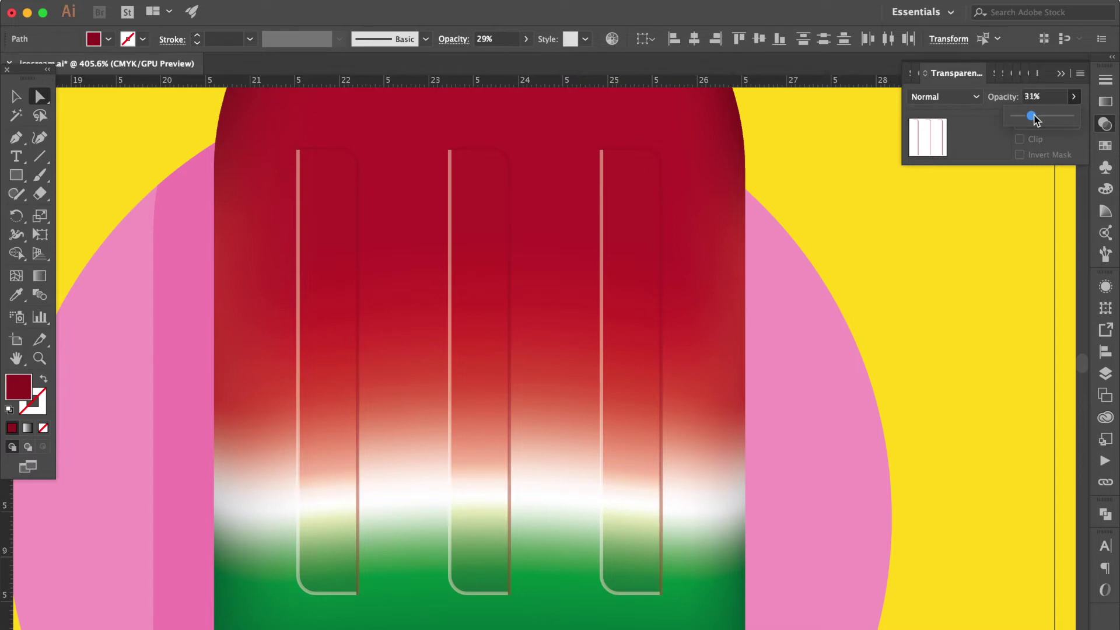
scroll(938, 315, "down", 3)
scroll(968, 344, "down", 3)
left_click(970, 344)
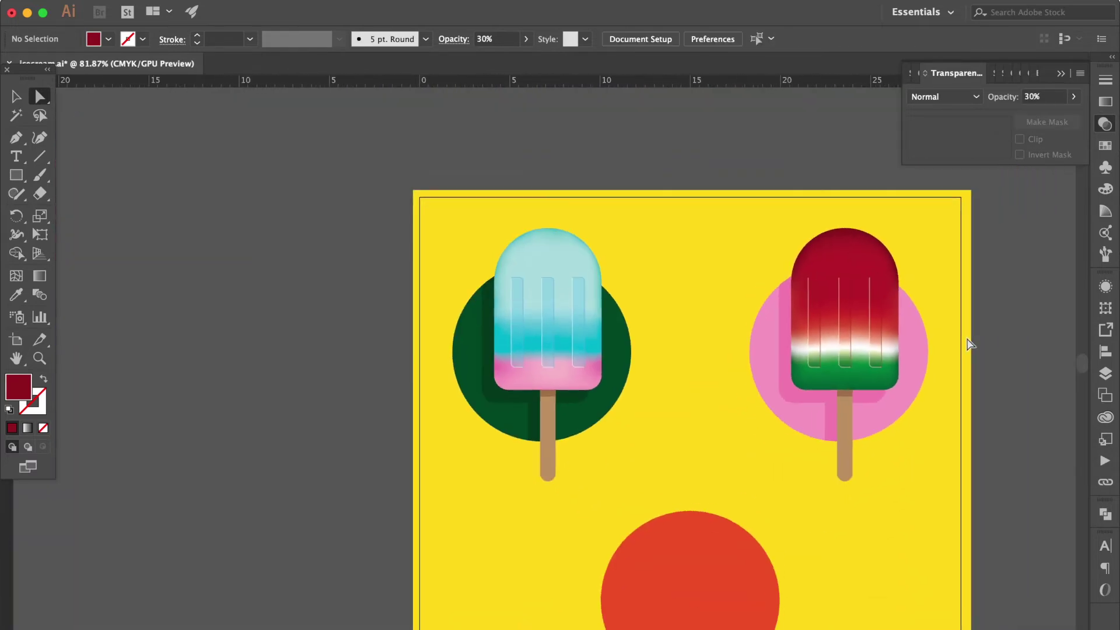
- Reset colours, set fill to None, and draw a tall rectangle over the red circle
scroll(785, 505, "down", 3)
scroll(785, 505, "up", 3)
scroll(778, 457, "down", 1)
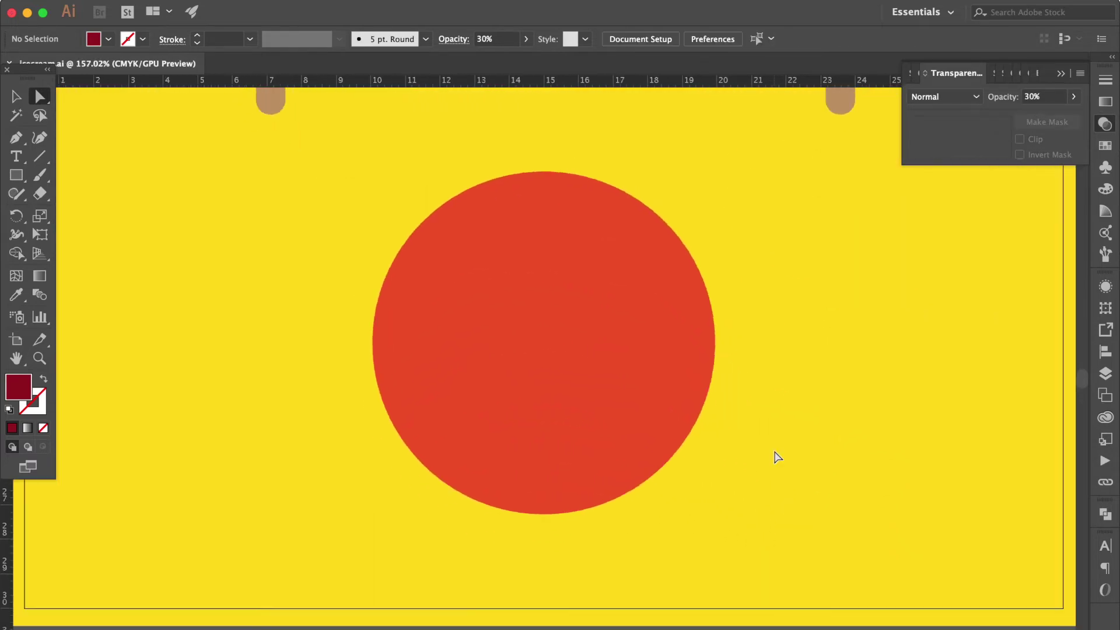
scroll(778, 456, "down", 2)
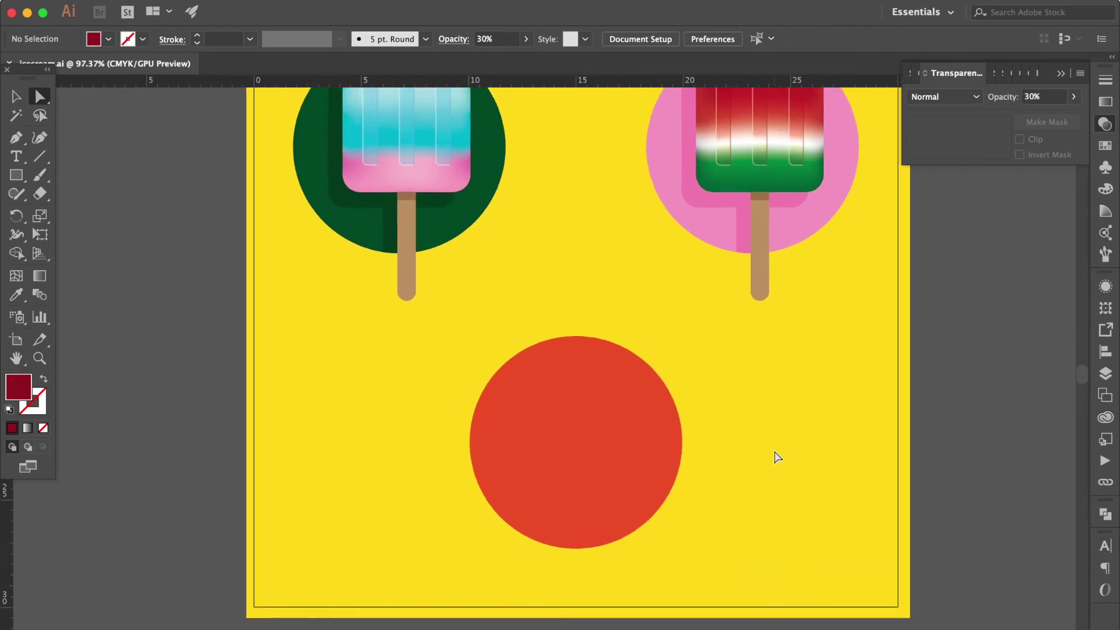
left_click(9, 410)
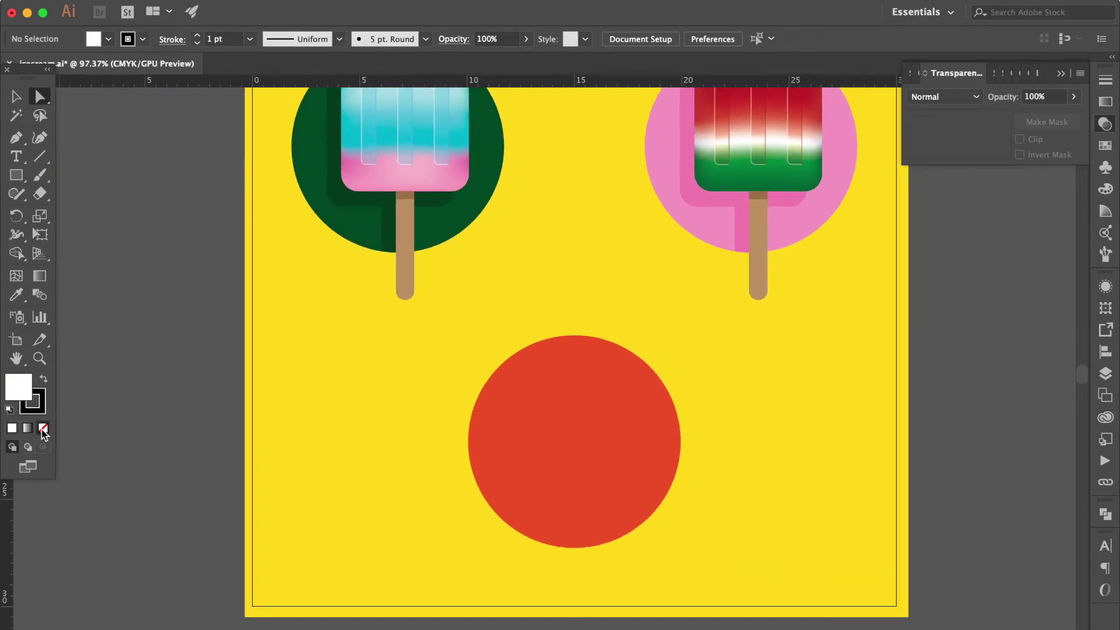
left_click(42, 428)
left_click(17, 174)
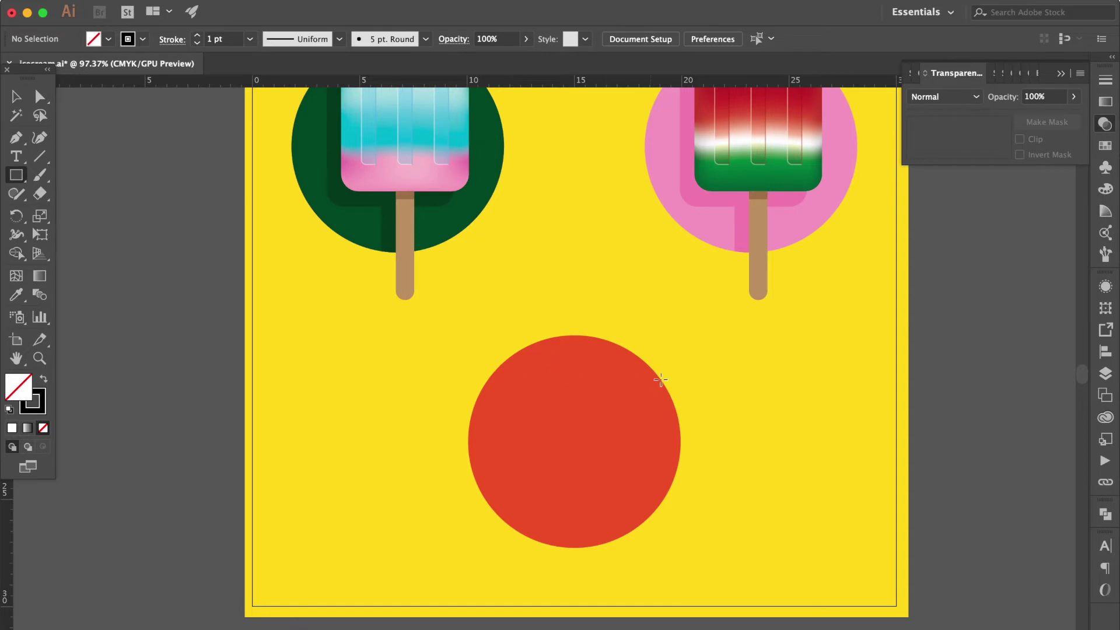
left_click_drag(526, 319, 636, 496)
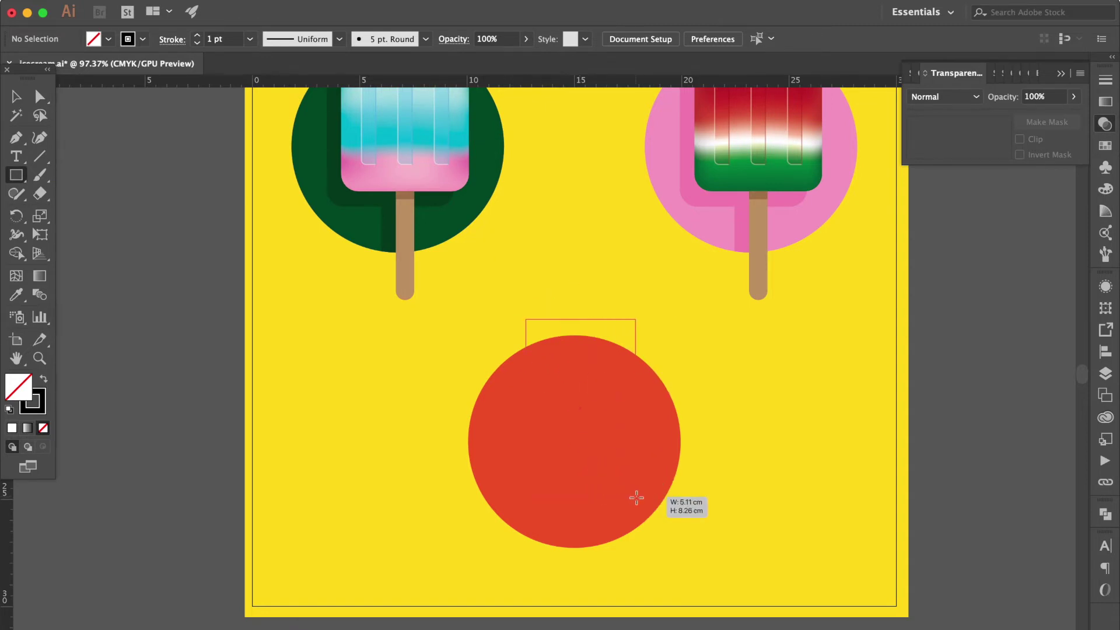
- Nudge the rectangle up-left, round its top corners strongly and bottom corners slightly
left_click(16, 98)
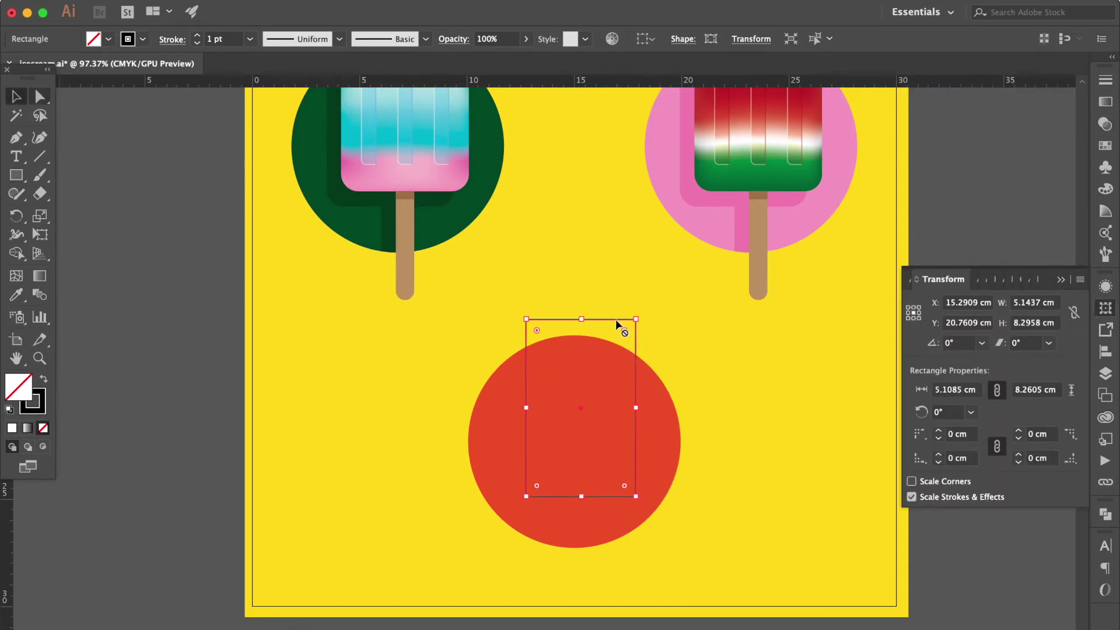
left_click_drag(613, 311, 609, 302)
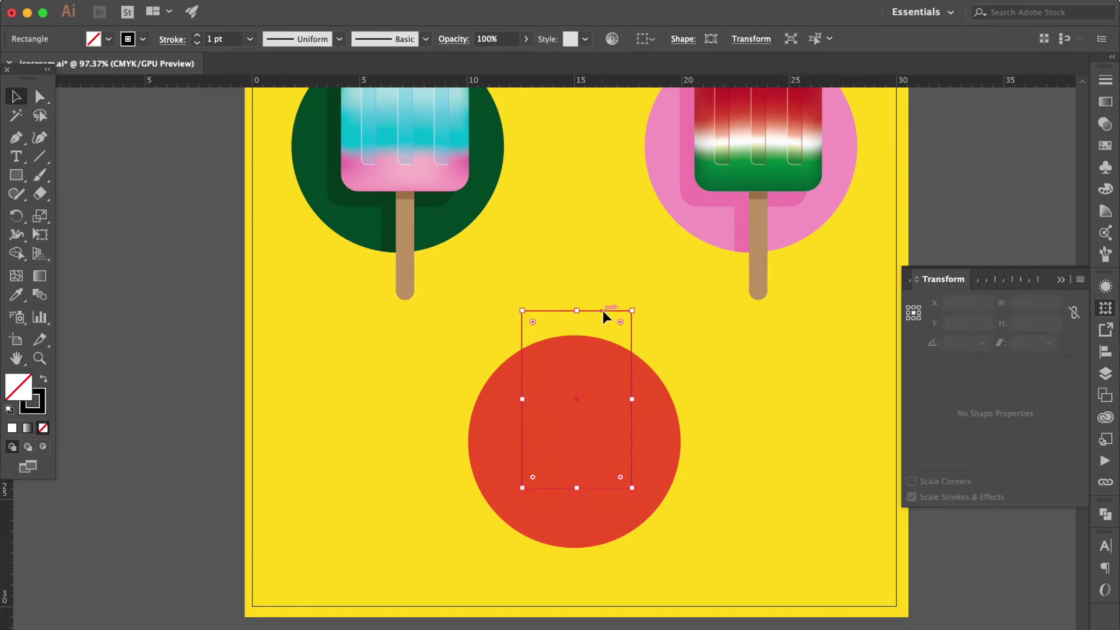
left_click(39, 99)
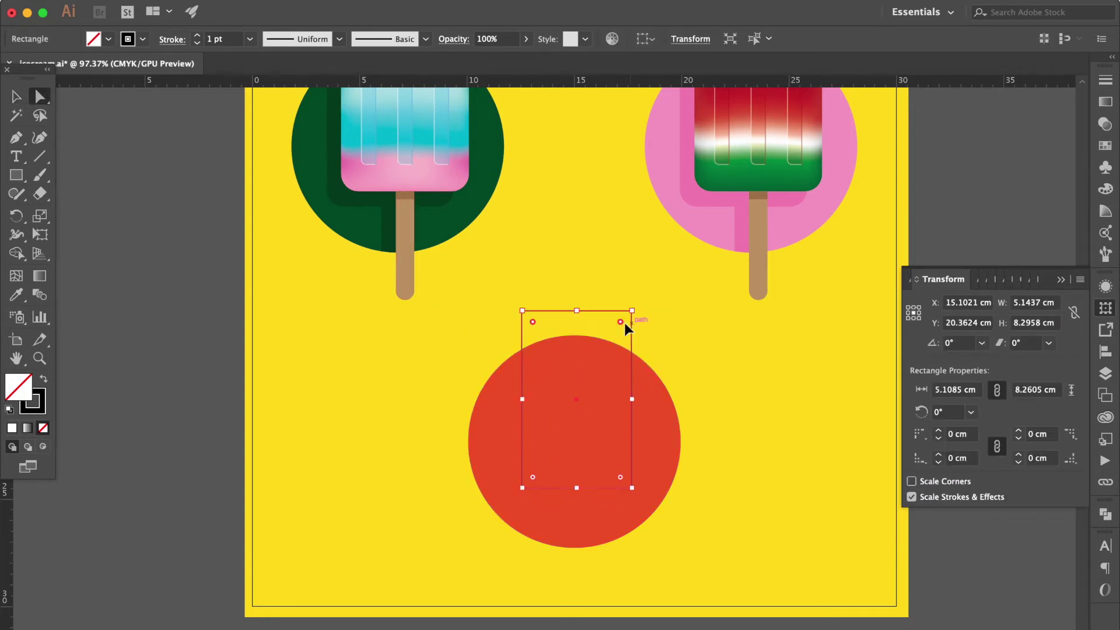
left_click_drag(620, 321, 615, 358)
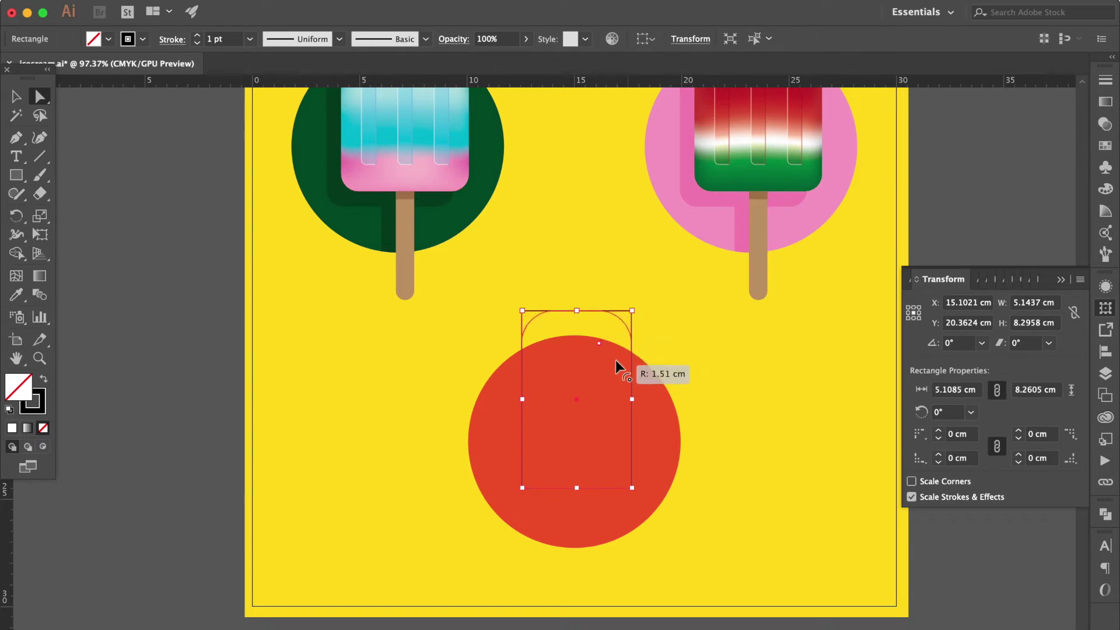
left_click_drag(614, 358, 615, 359)
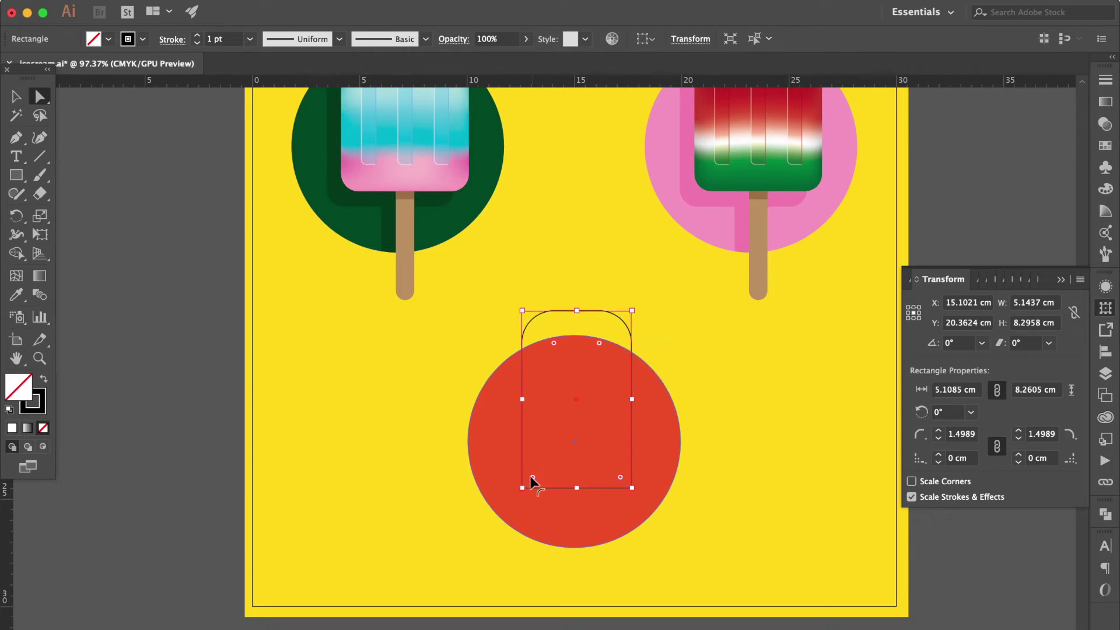
left_click_drag(619, 475, 601, 460)
left_click(452, 267)
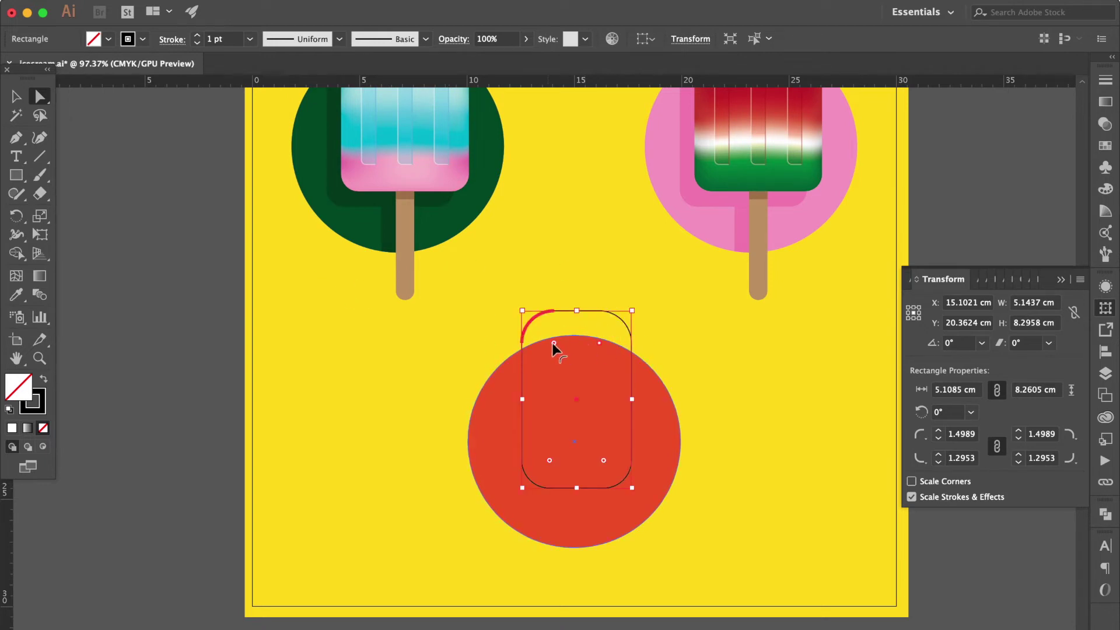
left_click_drag(553, 341, 559, 367)
left_click(299, 254)
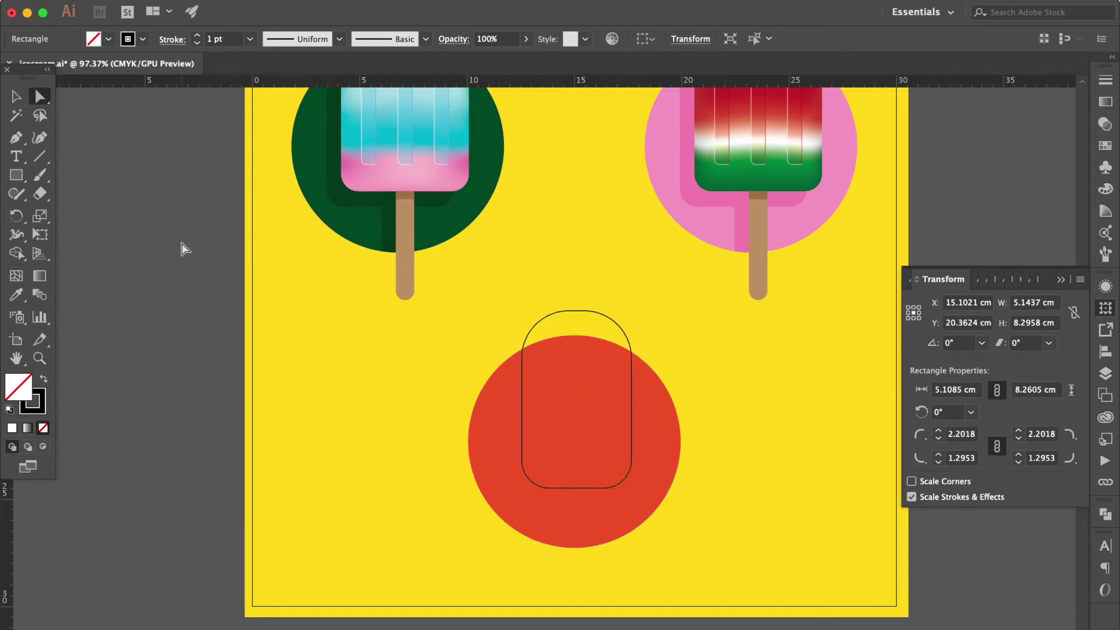
- Enlarge the rectangle up, left and right, then make its top corners fully rounded
left_click(16, 97)
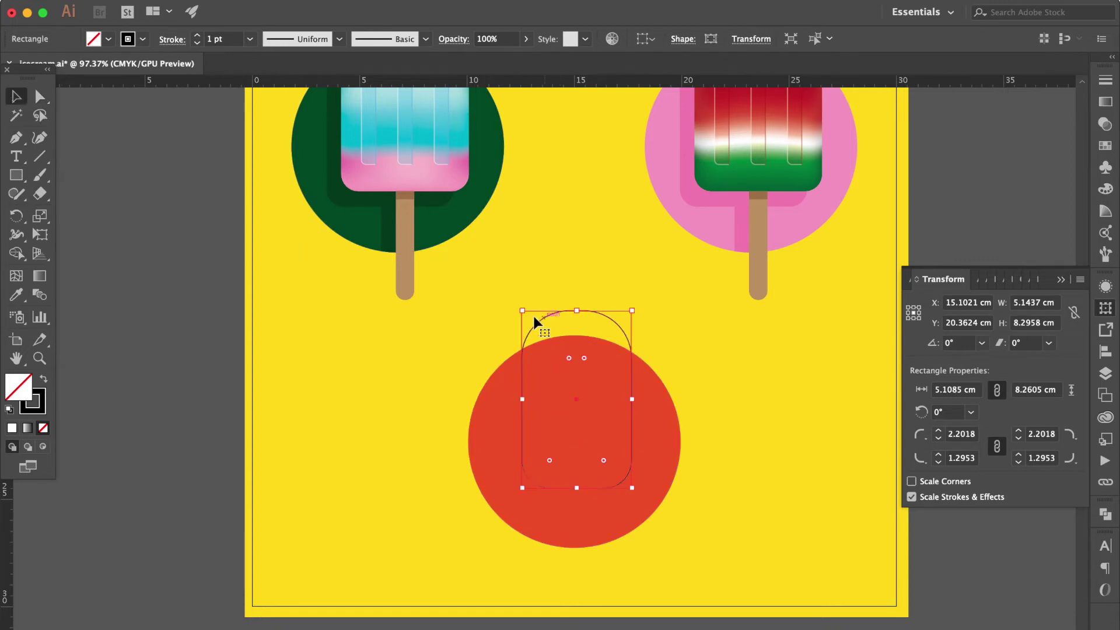
left_click_drag(523, 311, 514, 299)
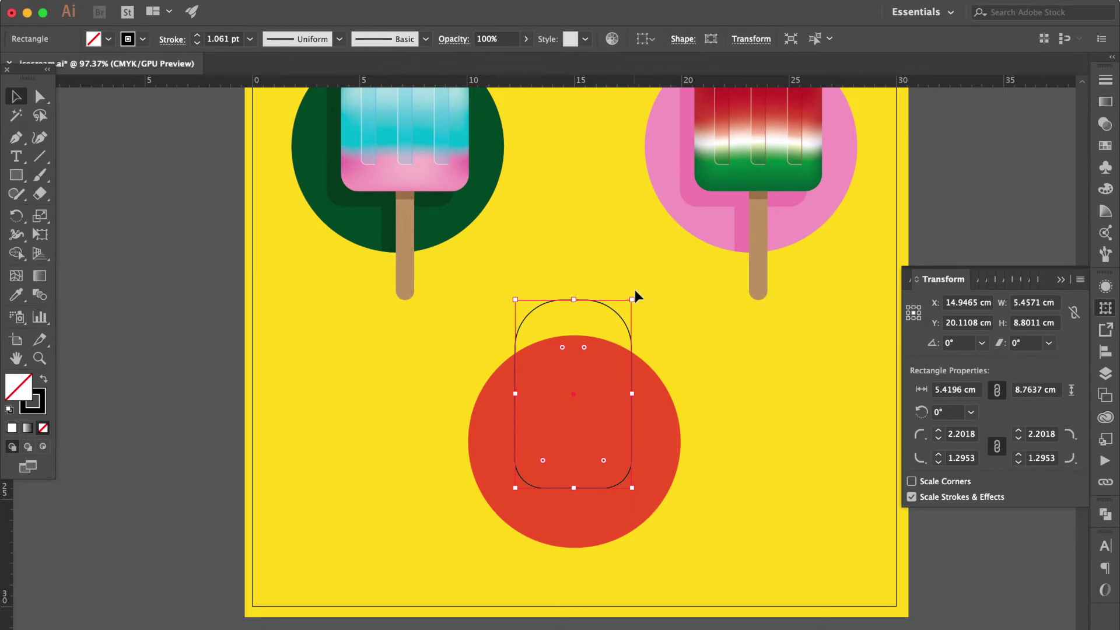
left_click_drag(635, 300, 640, 299)
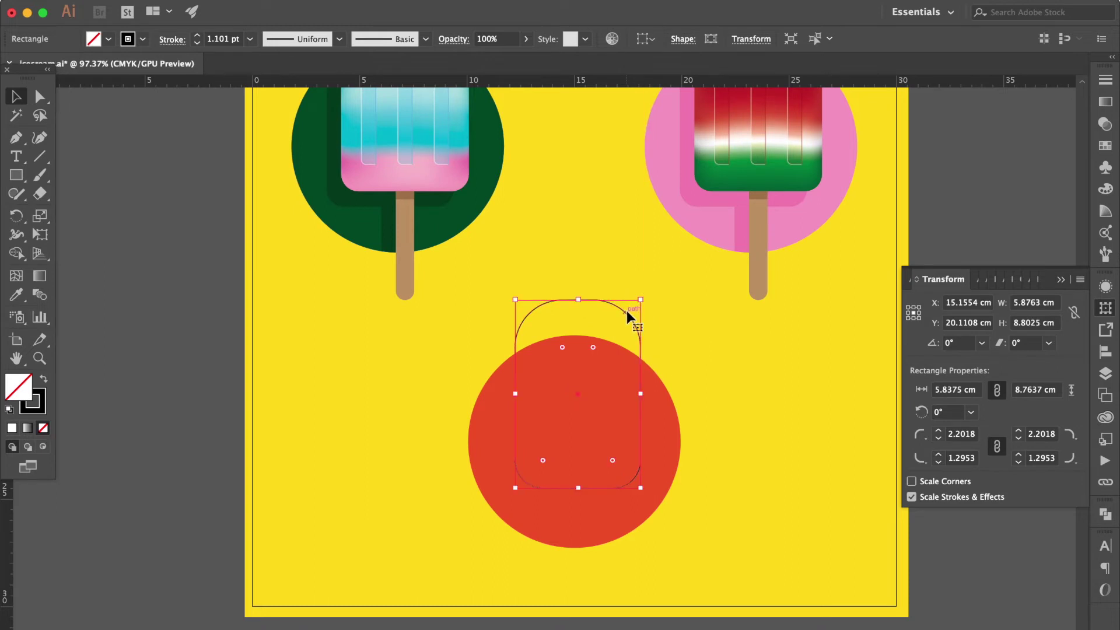
left_click(37, 99)
left_click(565, 349)
left_click_drag(562, 346, 568, 361)
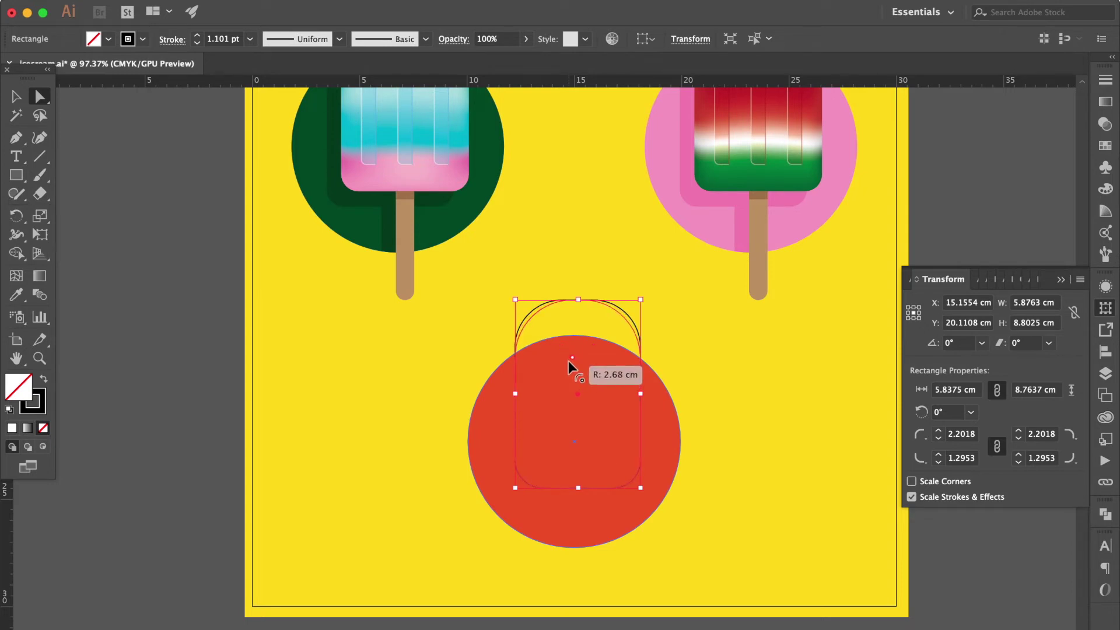
left_click_drag(568, 362, 568, 362)
left_click(767, 354)
left_click(15, 137)
scroll(453, 442, "up", 3)
scroll(453, 442, "down", 5)
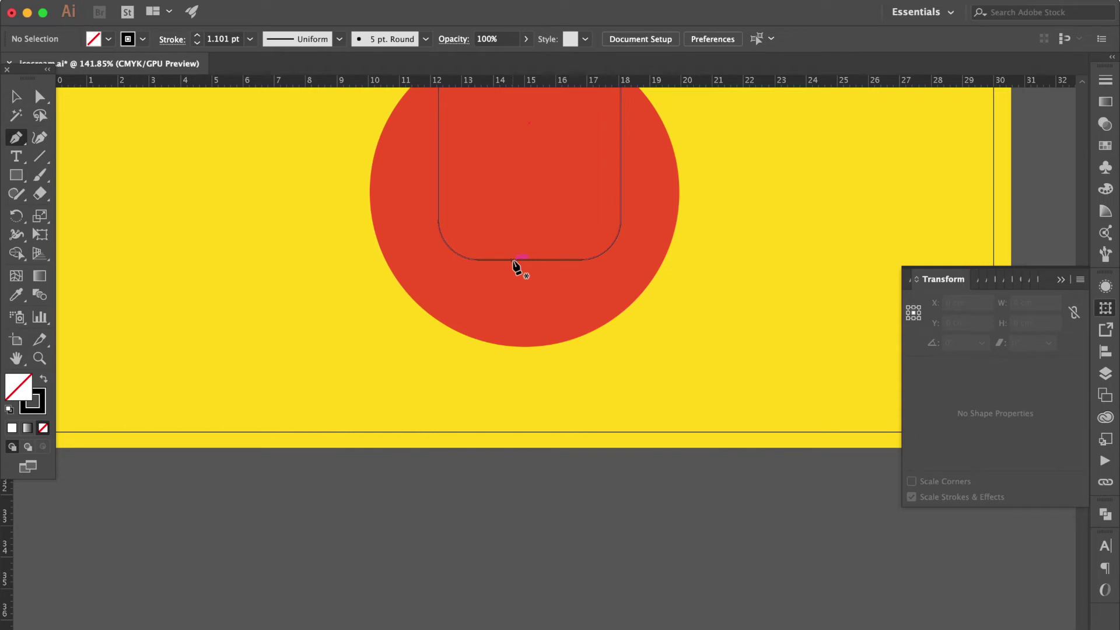
- Draw the curved left side of the stick below the circle with the Pen tool
left_click(517, 330)
left_click(508, 354)
left_click(501, 380)
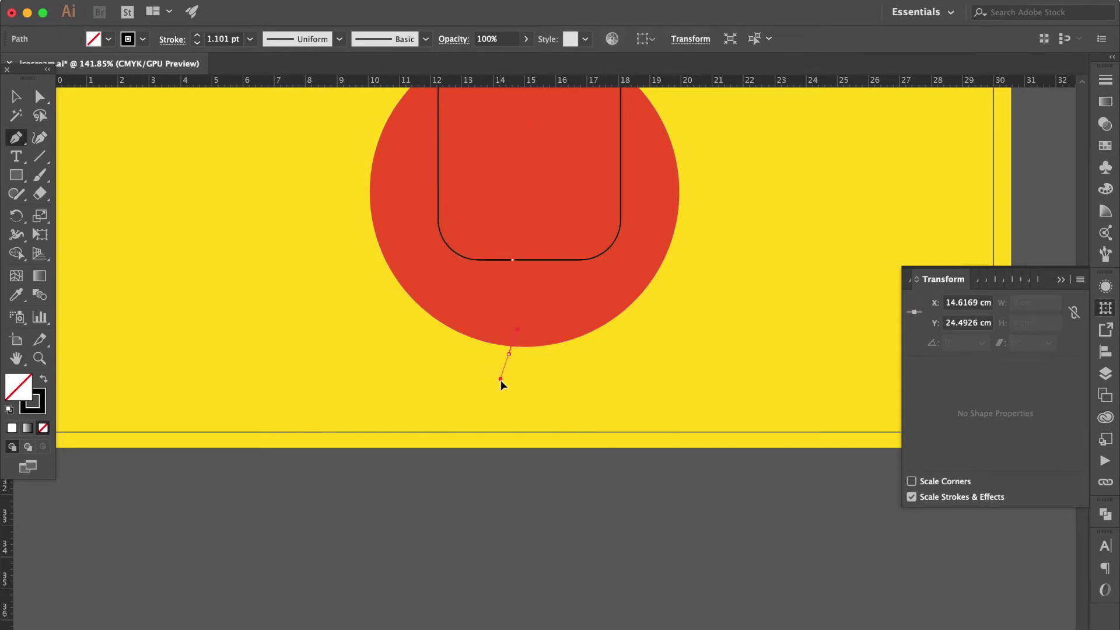
left_click_drag(501, 379, 504, 386)
scroll(504, 389, "up", 2)
left_click_drag(411, 443, 563, 447)
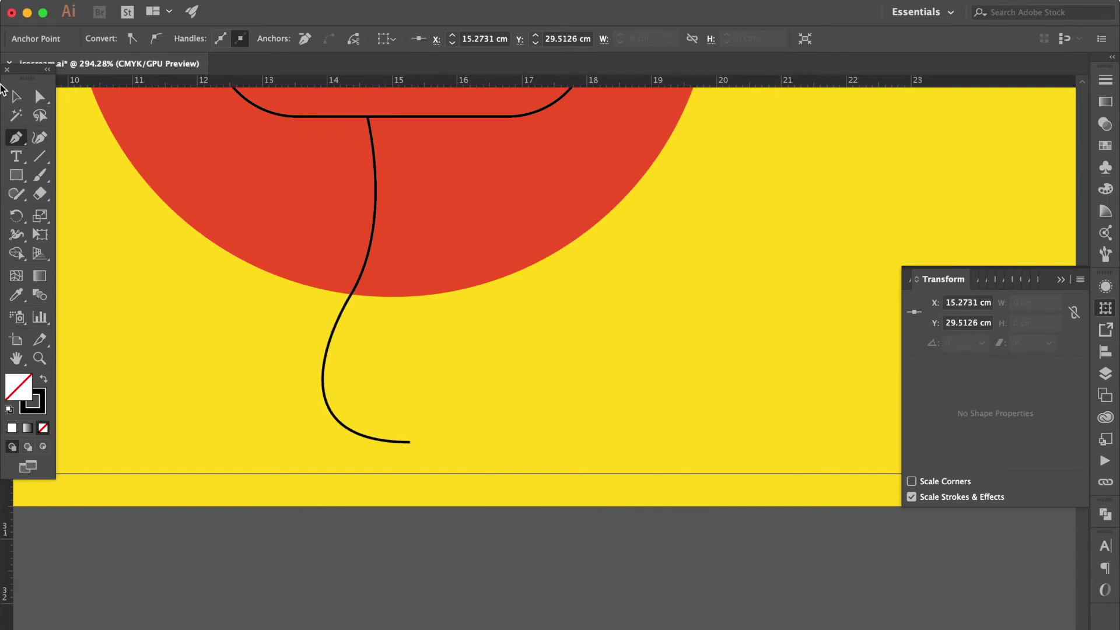
- Reflect a copy of the stick curve and move it right to form the other side
left_click(16, 96)
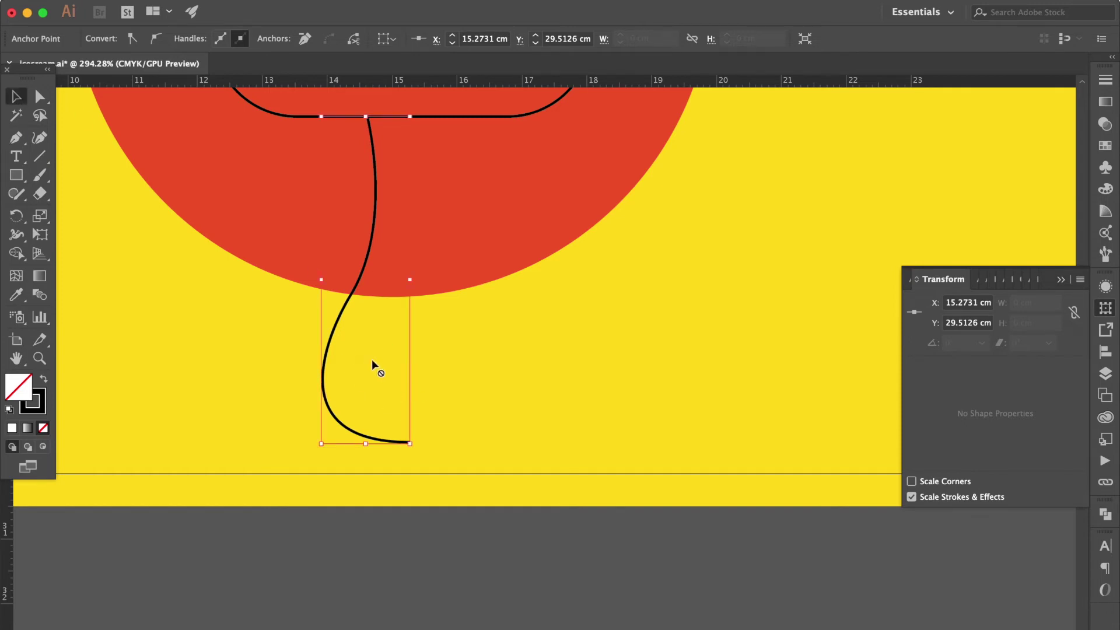
left_click(391, 369)
left_click(328, 359)
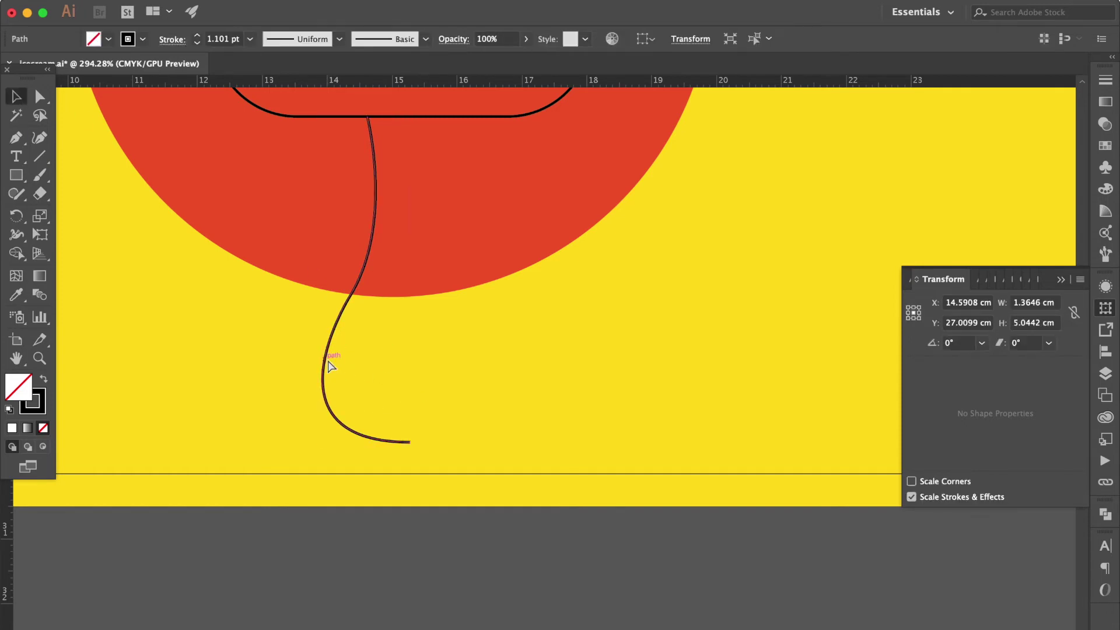
right_click(328, 360)
mouse_move(362, 576)
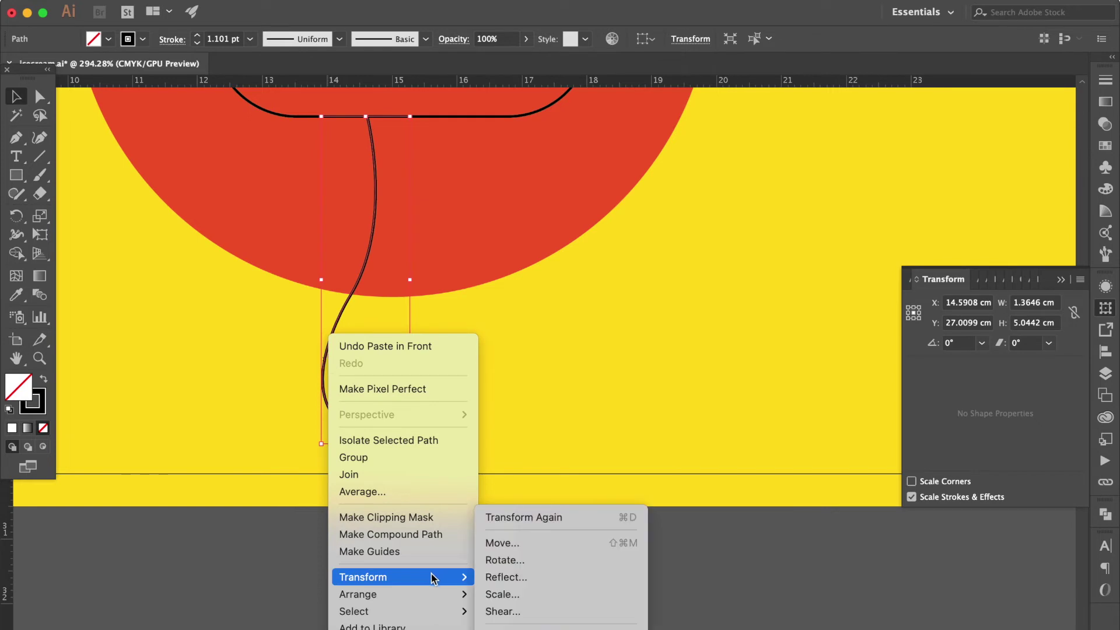
left_click(526, 581)
key("Return")
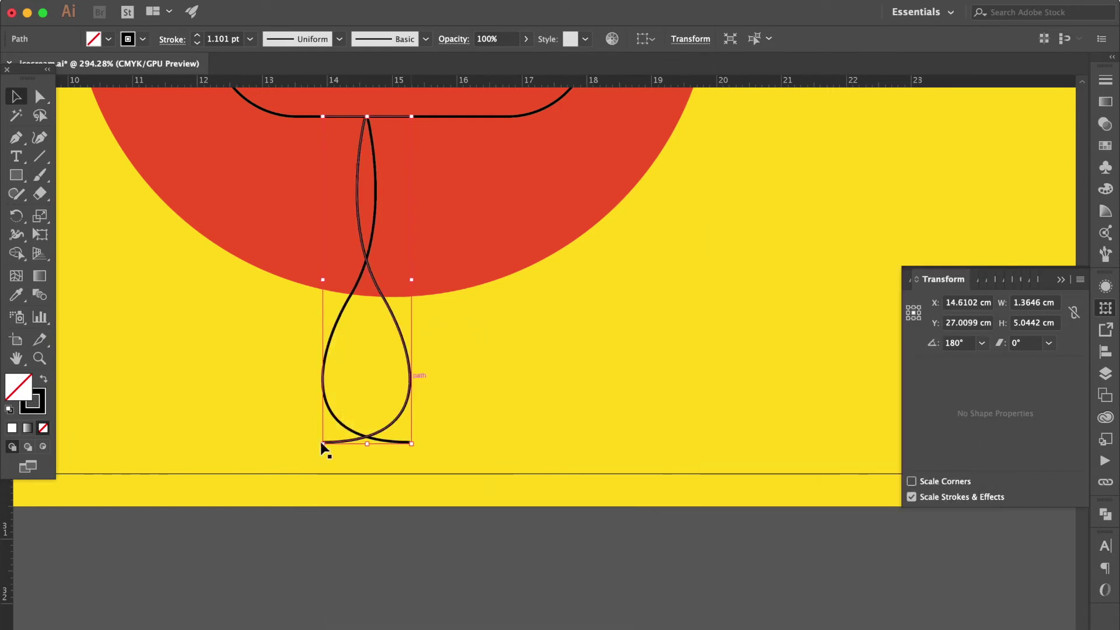
left_click(383, 398)
left_click_drag(337, 447, 419, 445)
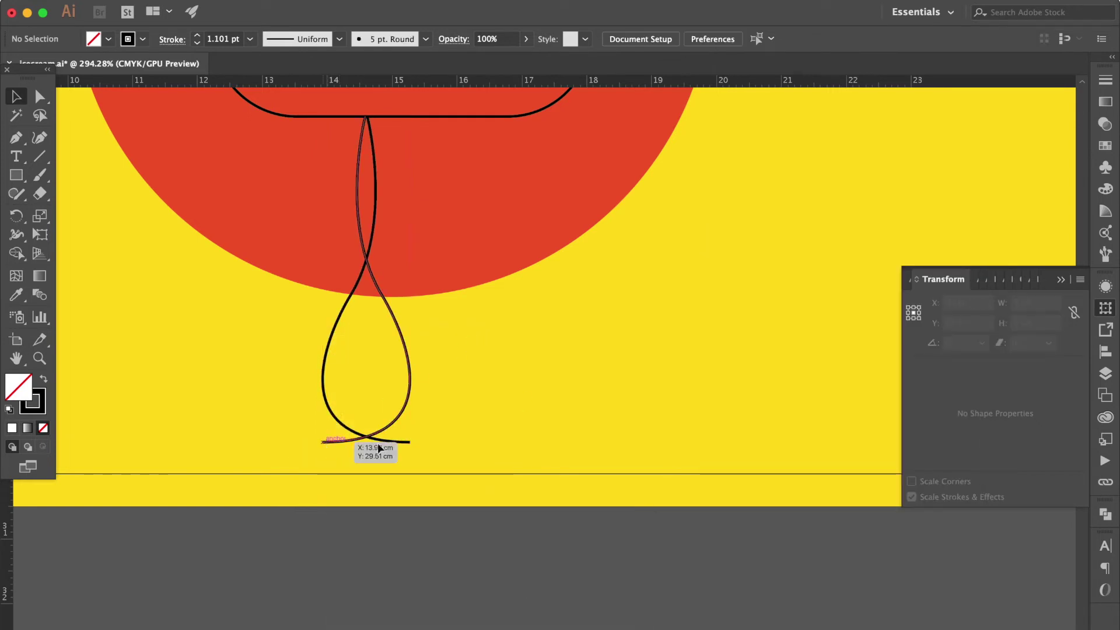
- Join both stick halves into one path via Object > Path > Join
left_click(533, 368)
scroll(548, 363, "down", 1)
scroll(548, 363, "down", 3)
left_click(415, 382)
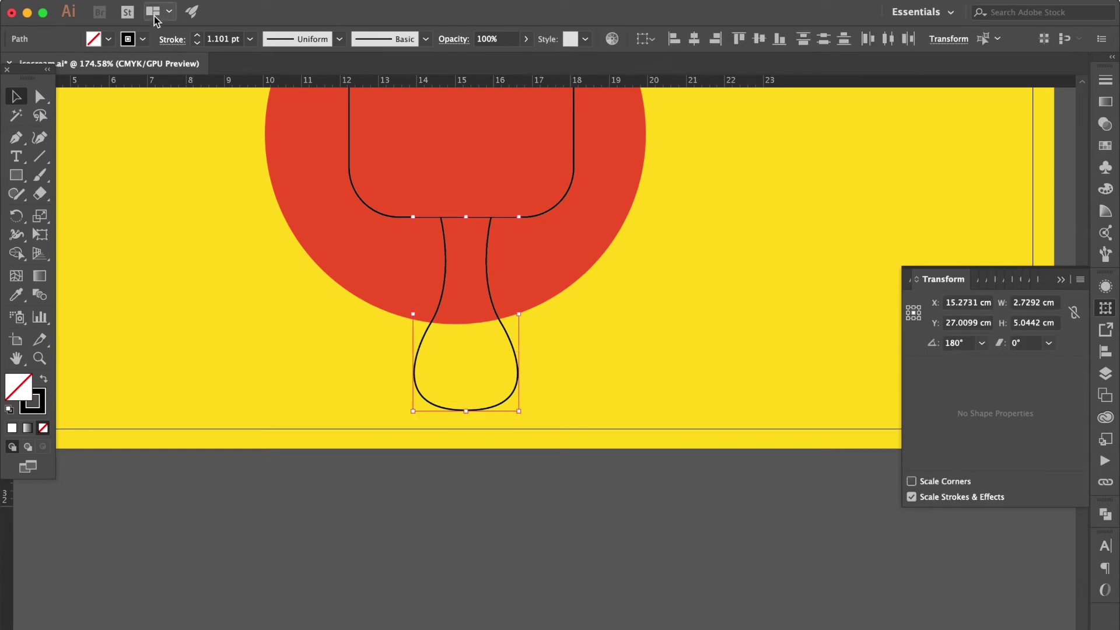
left_click(308, 13)
mouse_move(300, 534)
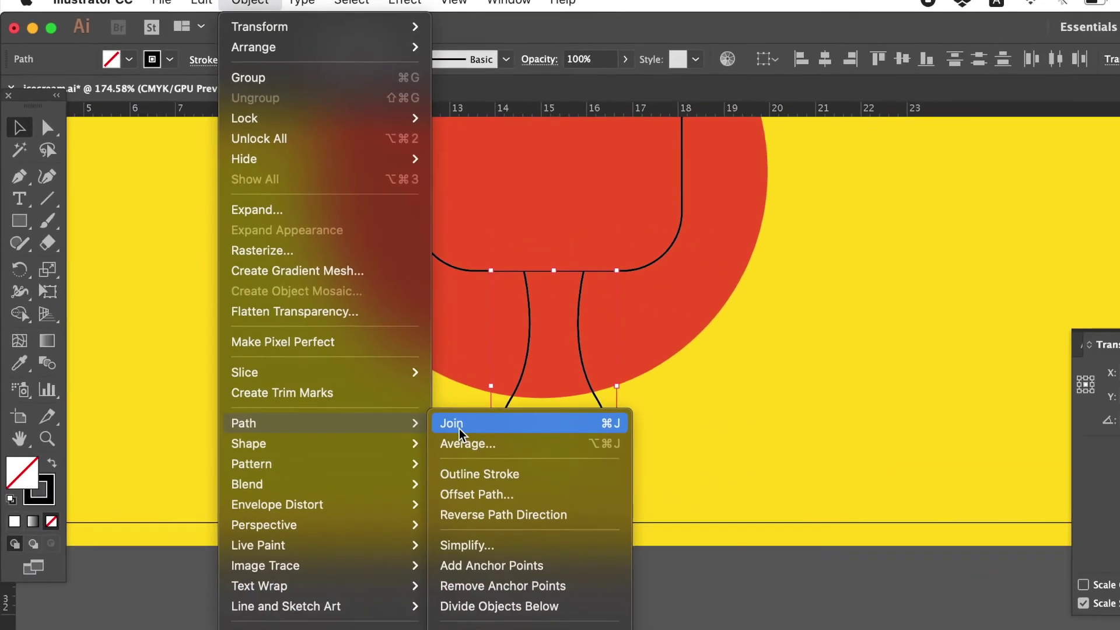
left_click(555, 532)
- Resize the joined stick to be narrower while keeping its original height
left_click_drag(468, 408, 467, 475)
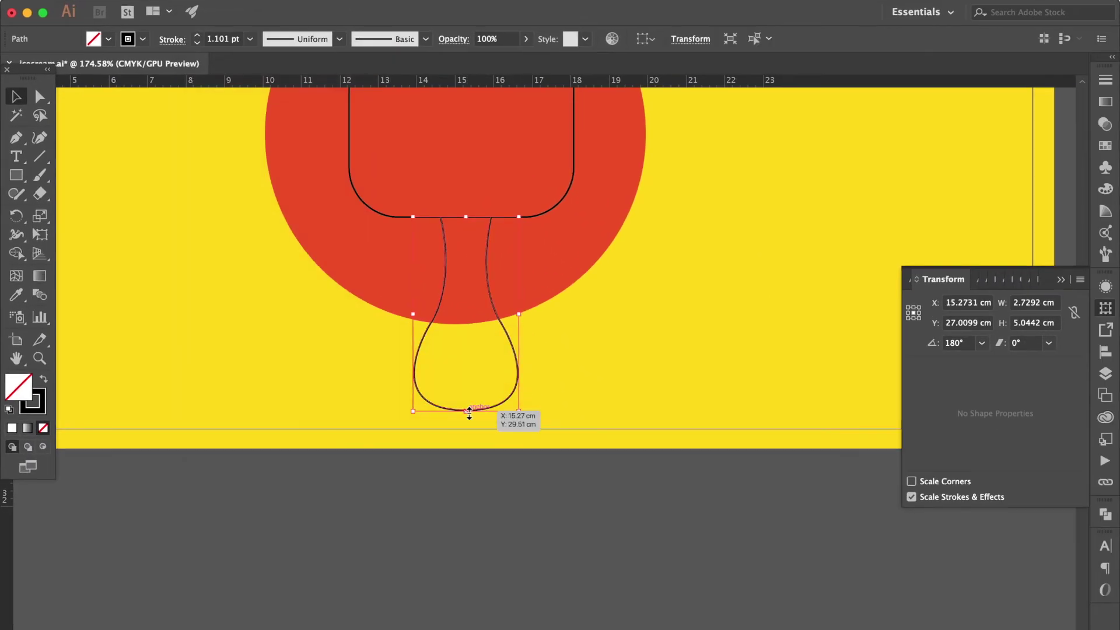
left_click_drag(519, 349, 512, 350)
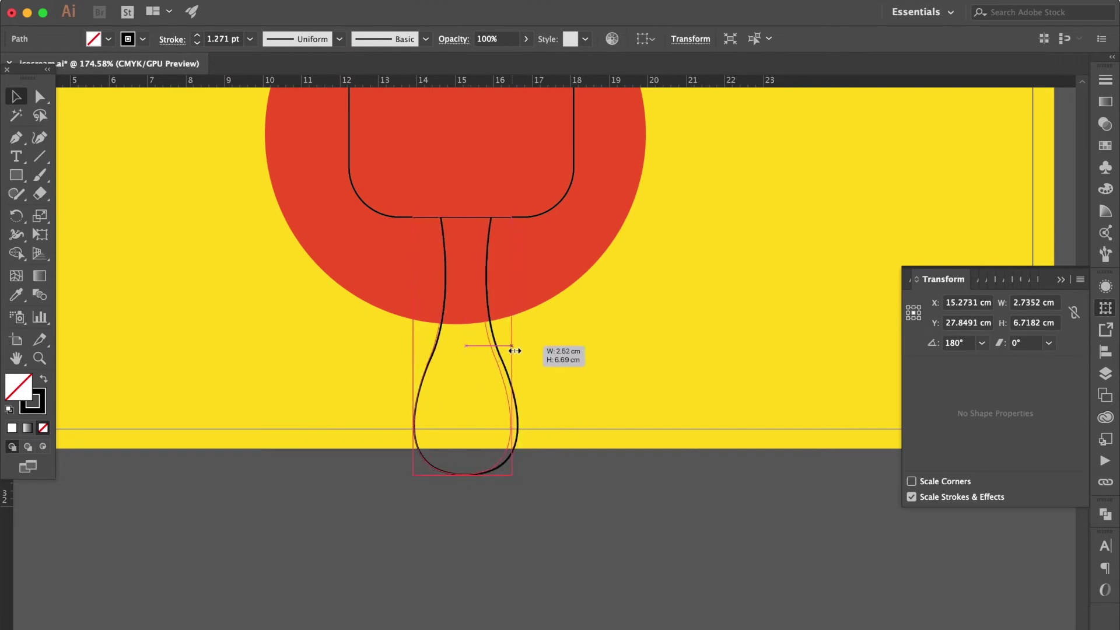
left_click_drag(466, 475, 462, 416)
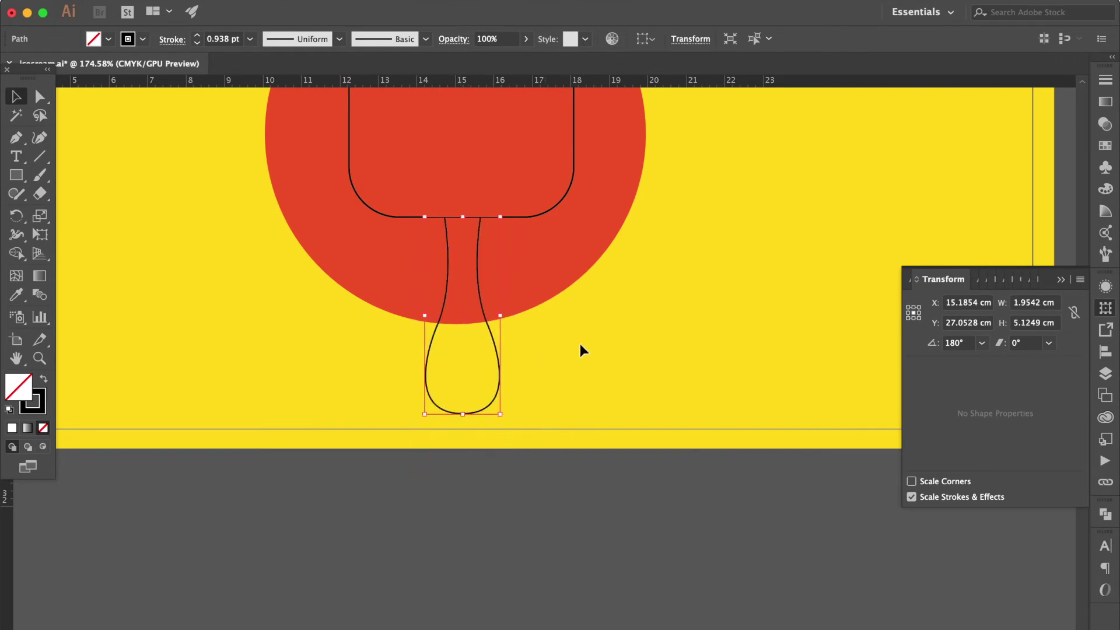
left_click(558, 344)
scroll(558, 344, "up", 5)
scroll(558, 344, "up", 2)
left_click(573, 326)
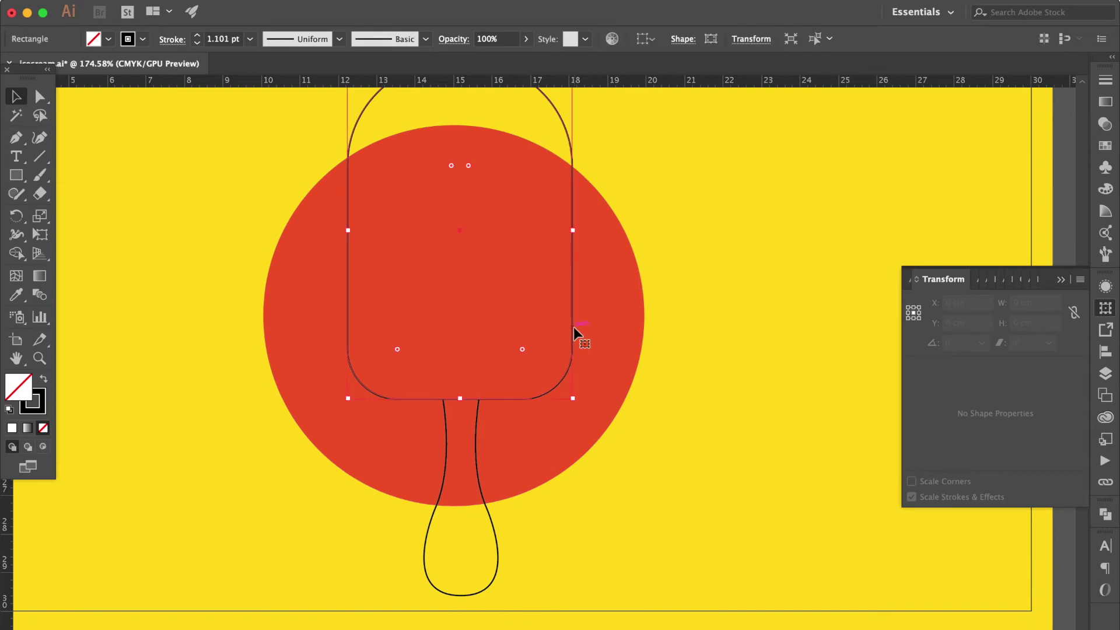
- Apply a linear gradient fill to the popsicle body and remove its stroke
scroll(573, 326, "down", 1, "alt")
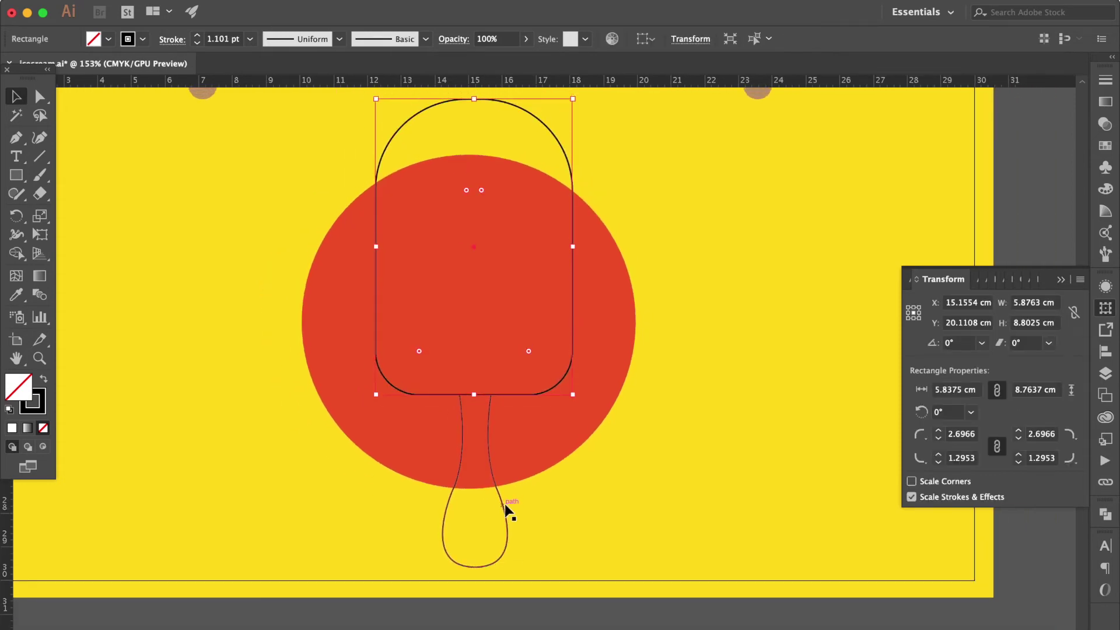
scroll(506, 513, "down", 1, "alt")
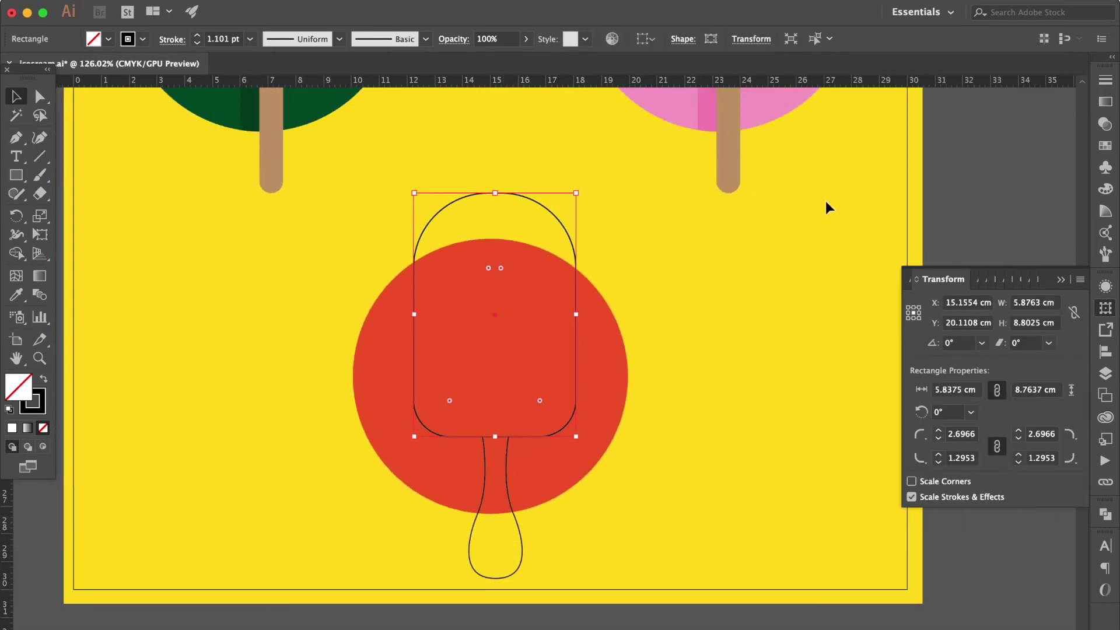
left_click(1105, 103)
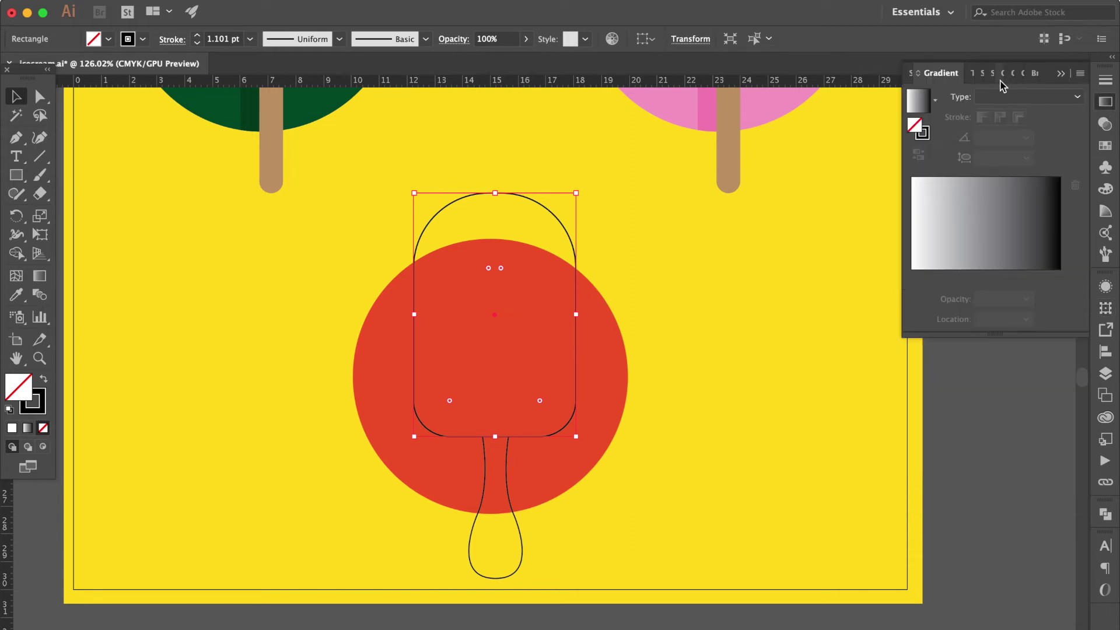
left_click(919, 101)
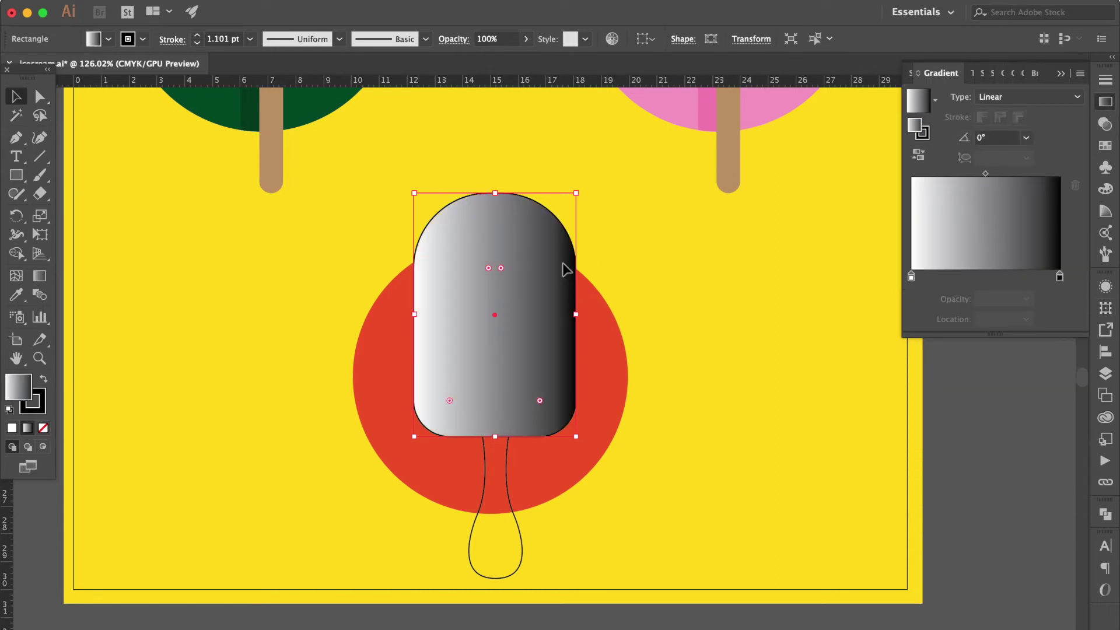
left_click(42, 408)
key("slash")
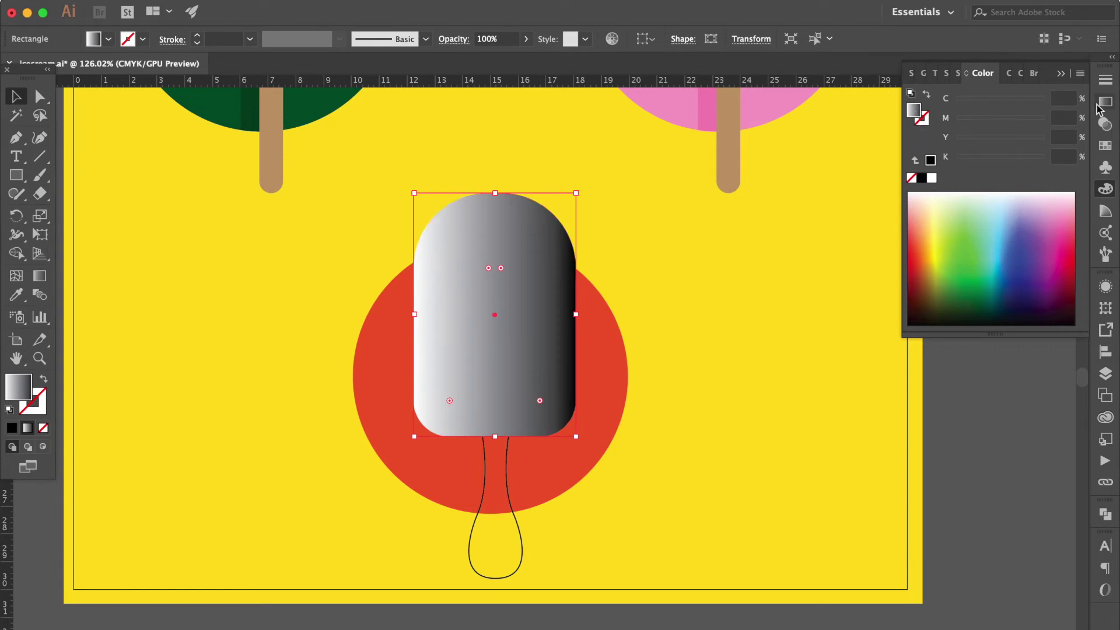
left_click(913, 110)
- Set both gradient stops to brown swatches, with a darker brown at one end
double_click(1059, 275)
left_click(857, 359)
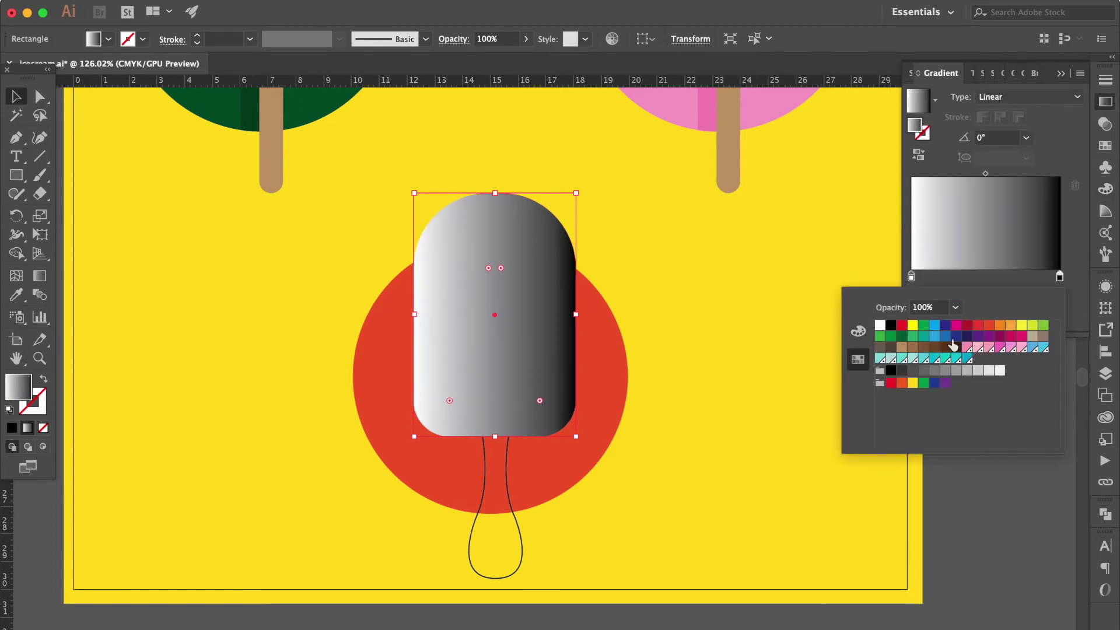
left_click(950, 348)
left_click(956, 347)
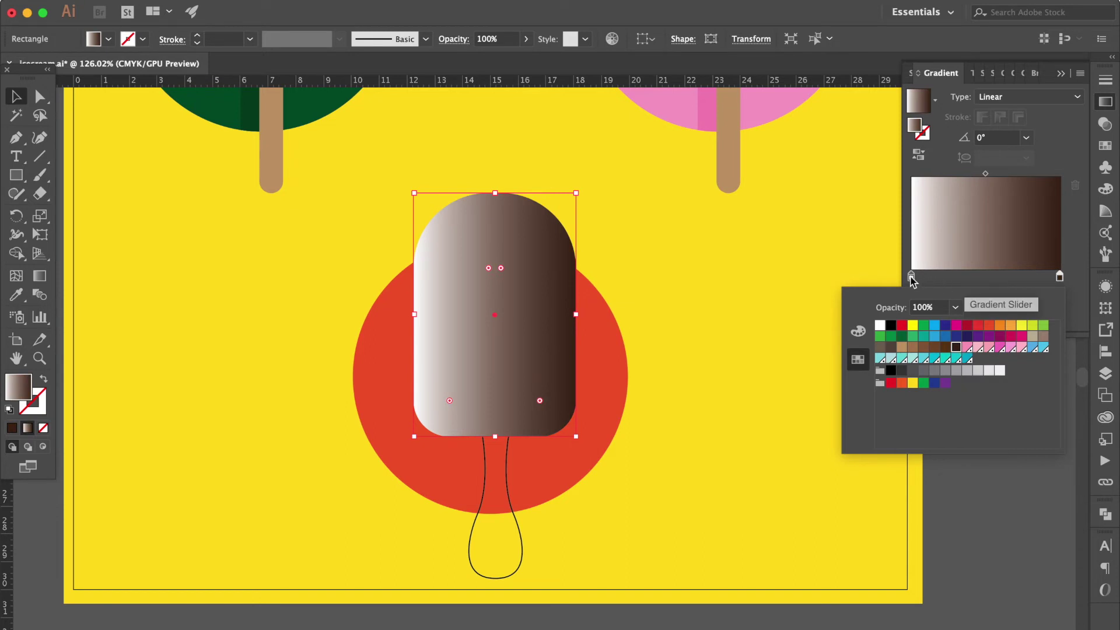
left_click(945, 348)
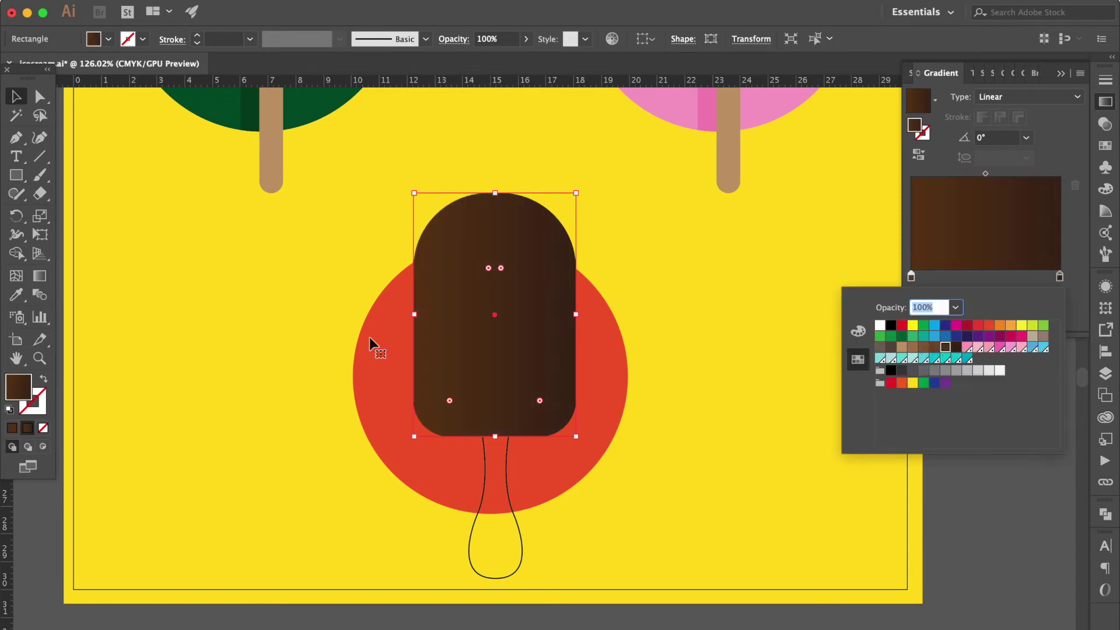
key("Escape")
- Angle the gradient diagonally across the body and lighten the top stop's brown
key("g")
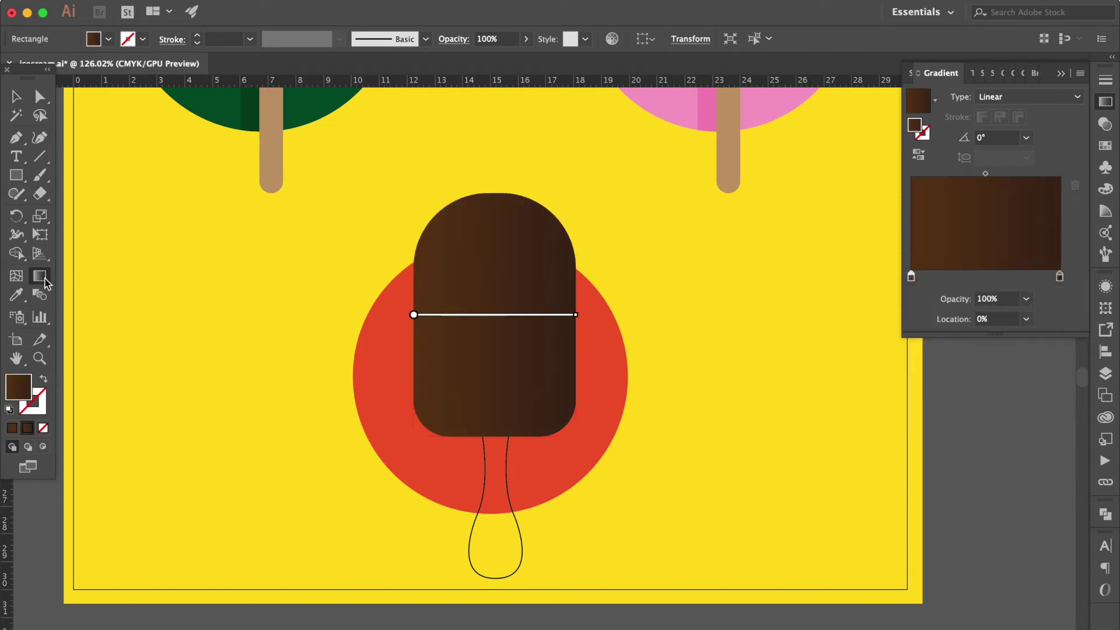
left_click_drag(452, 242, 537, 393)
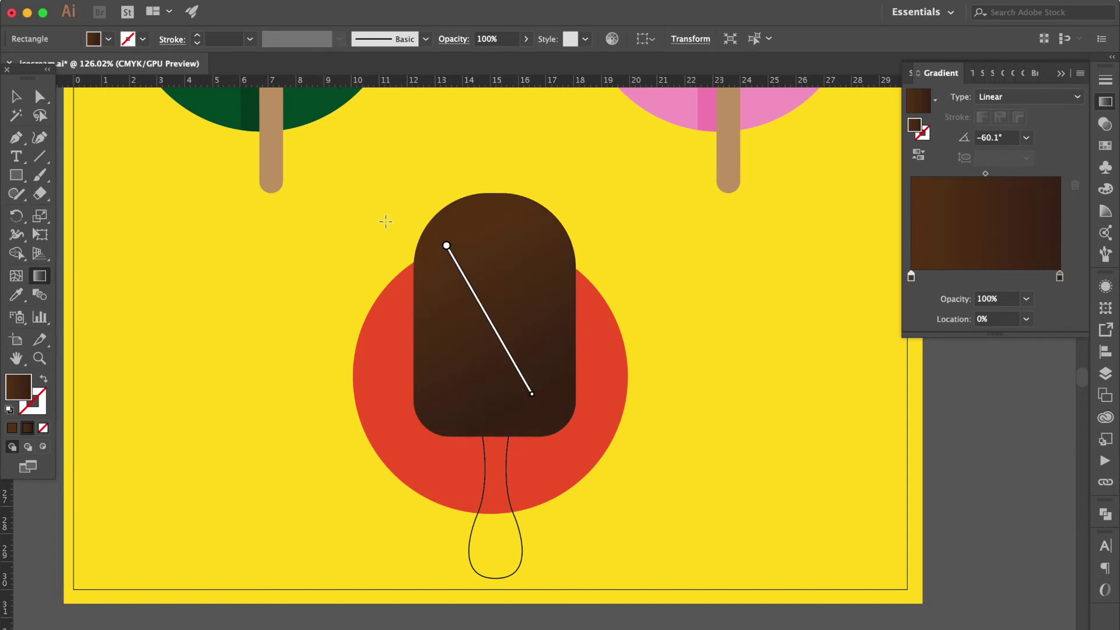
left_click(16, 96)
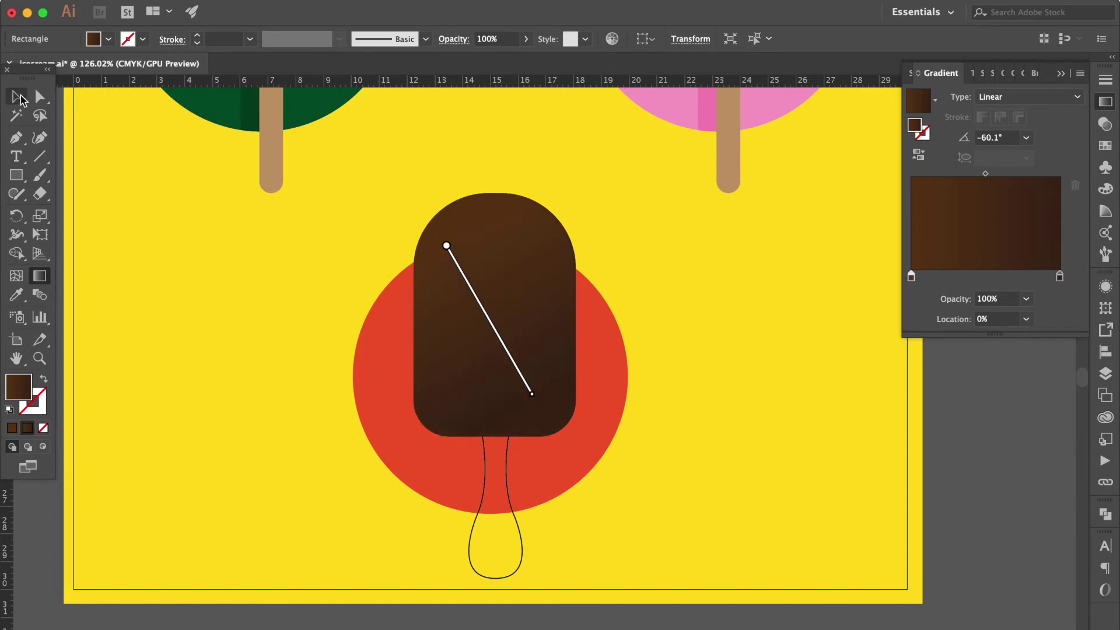
double_click(911, 277)
left_click(937, 349)
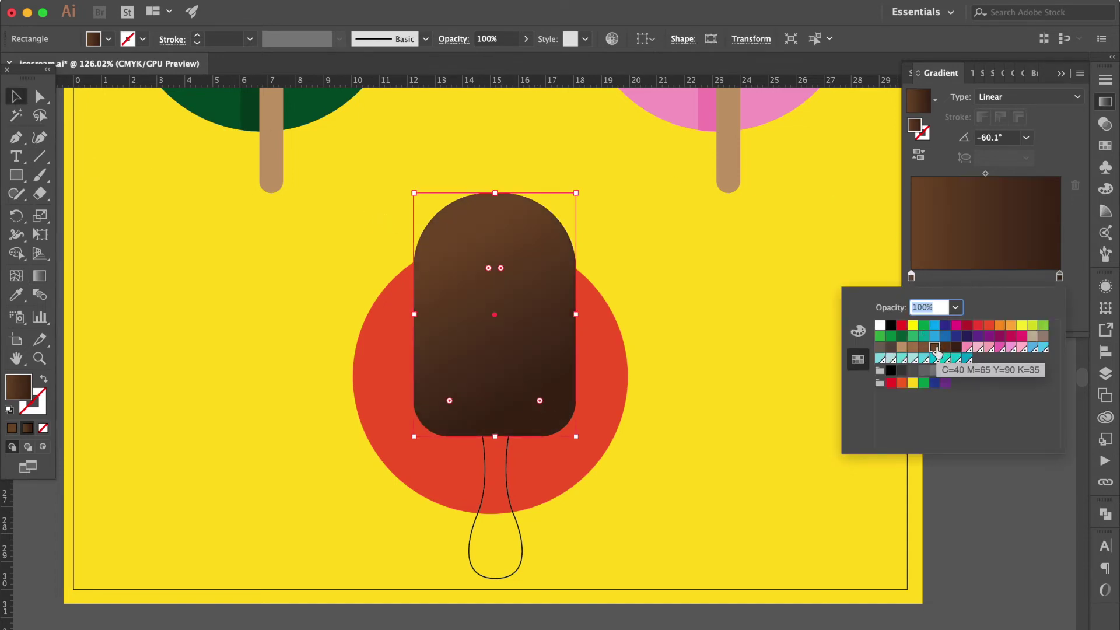
left_click(670, 268)
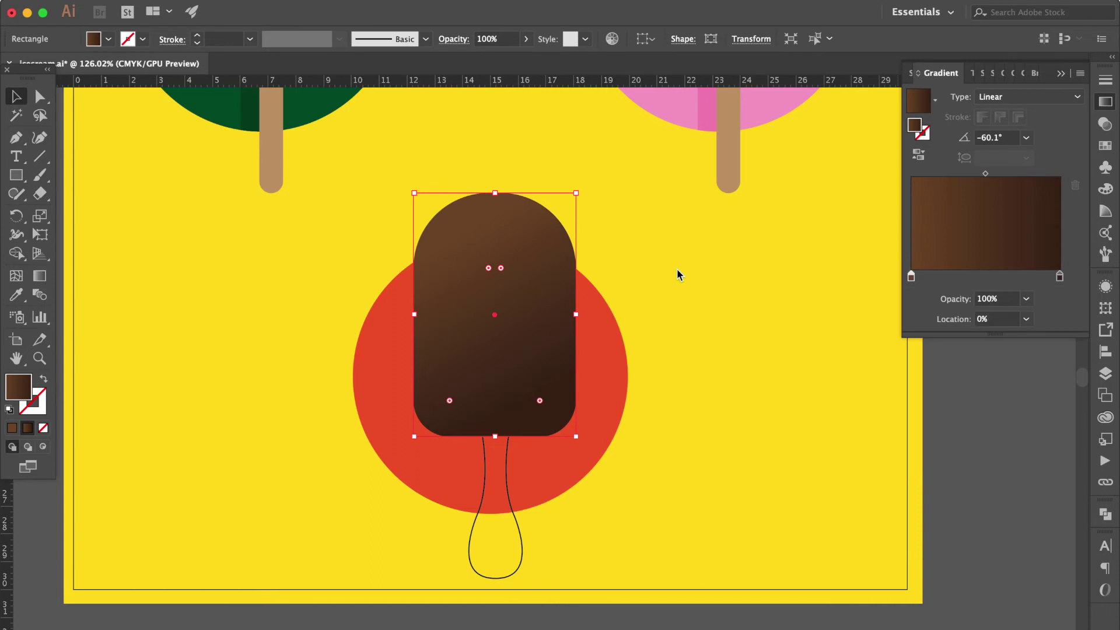
left_click(506, 480)
left_click(16, 295)
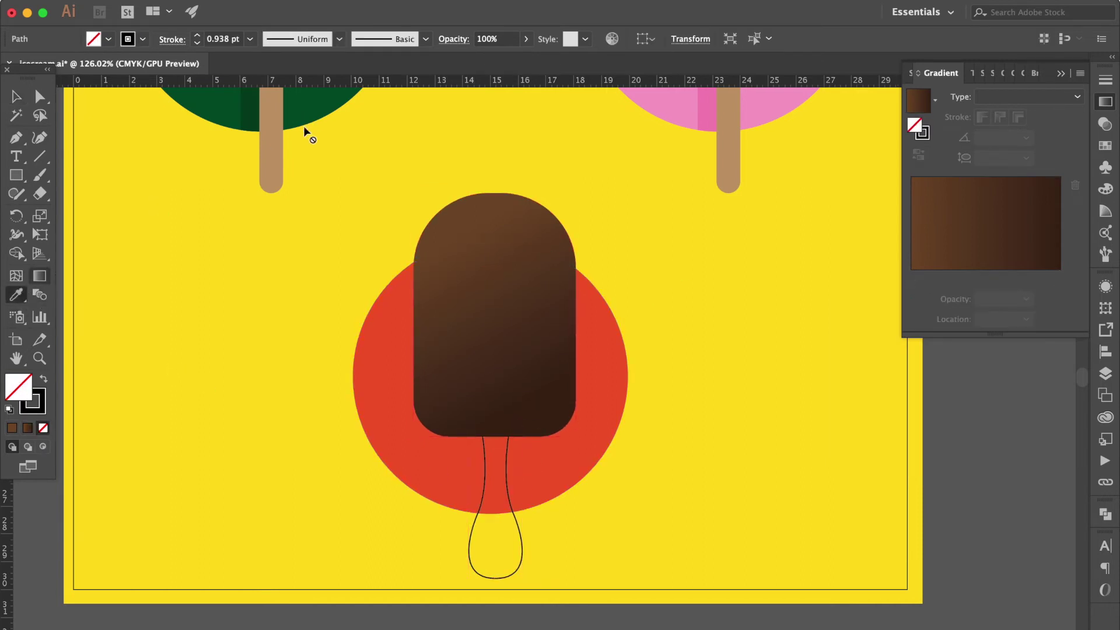
- Give the chocolate popsicle's stick the tan colour sampled from another stick
left_click(274, 155)
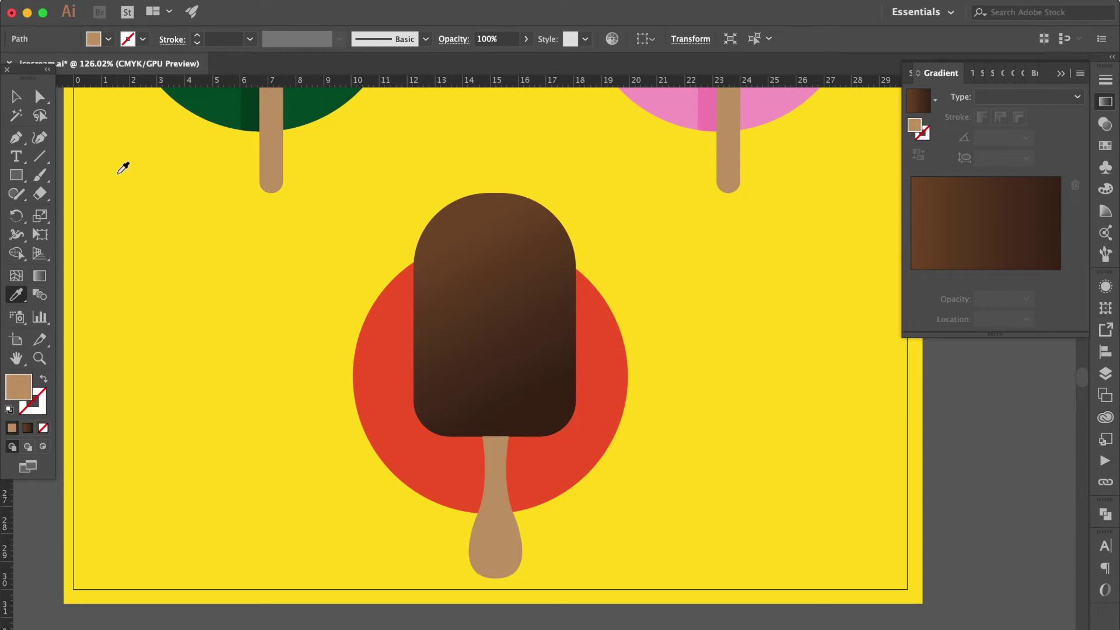
left_click(16, 96)
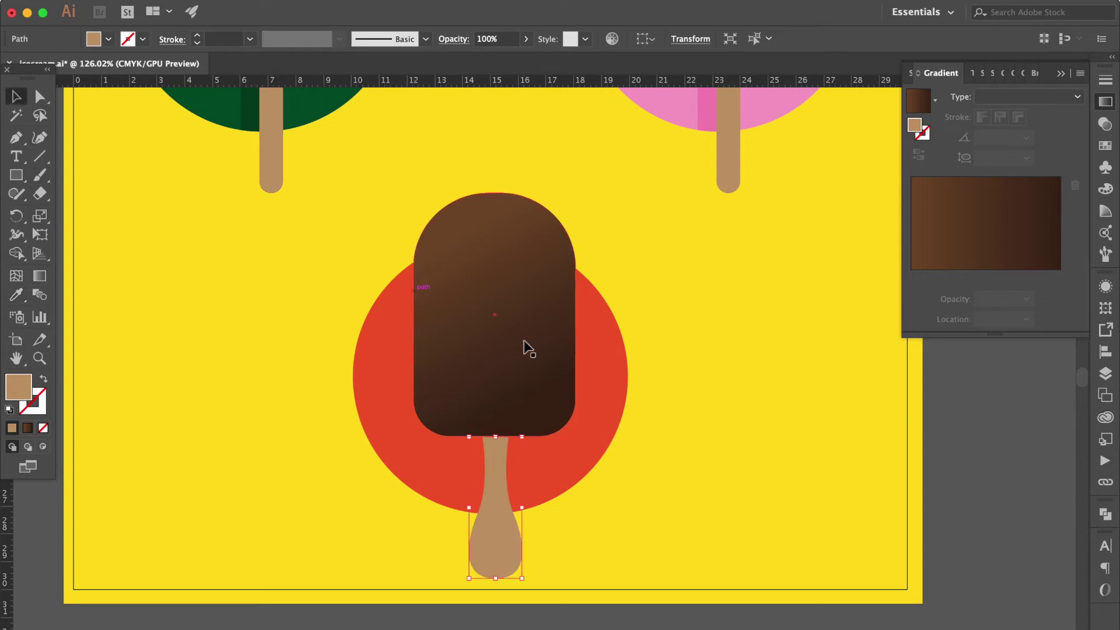
left_click(685, 348)
scroll(685, 348, "up", 3)
- Duplicate the bar and stick down-left as an orange-red shadow shape
left_click(529, 402)
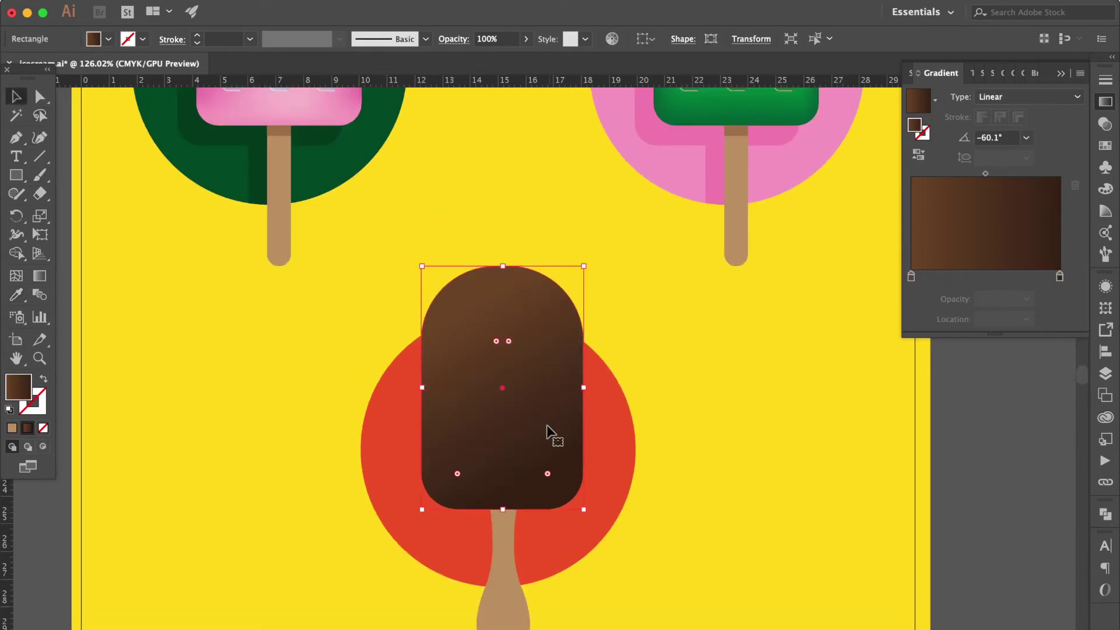
left_click(523, 609, "shift")
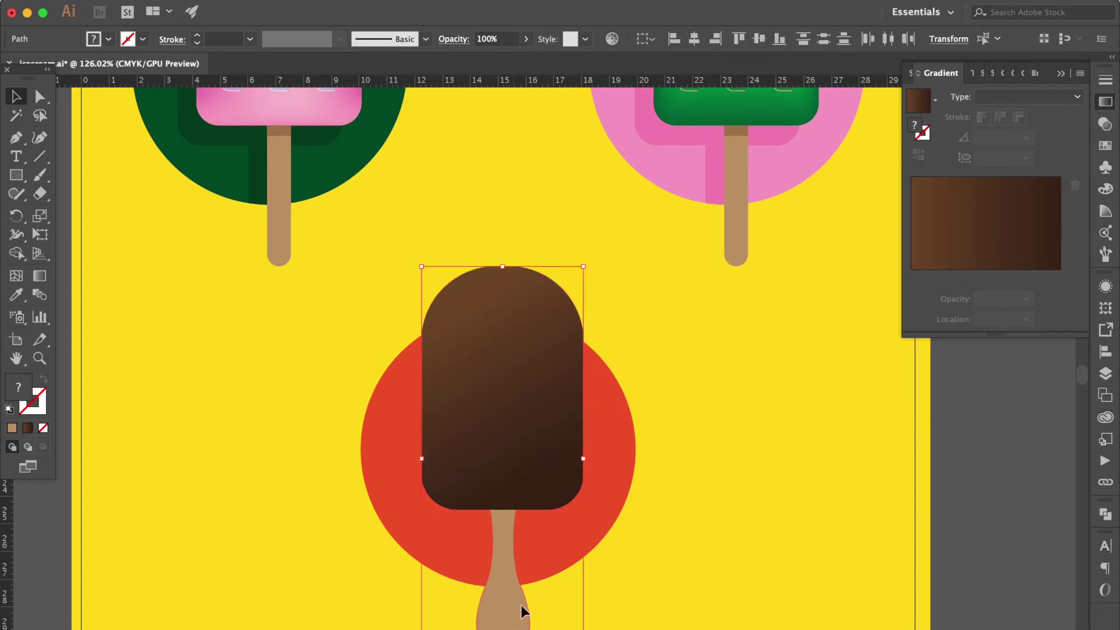
left_click_drag(511, 605, 520, 536)
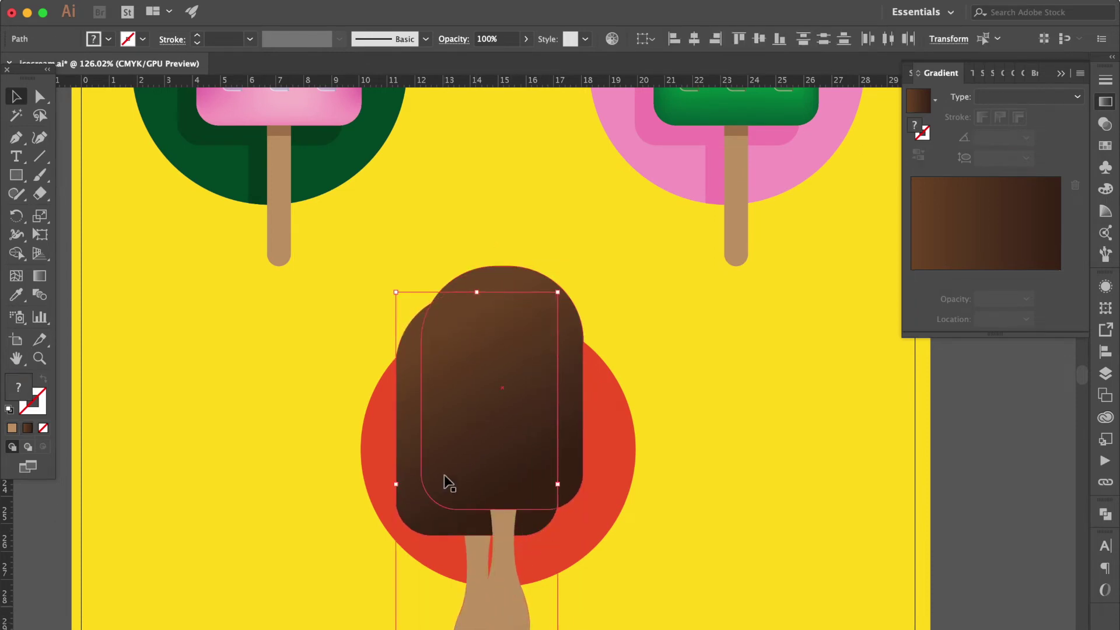
left_click(1105, 145)
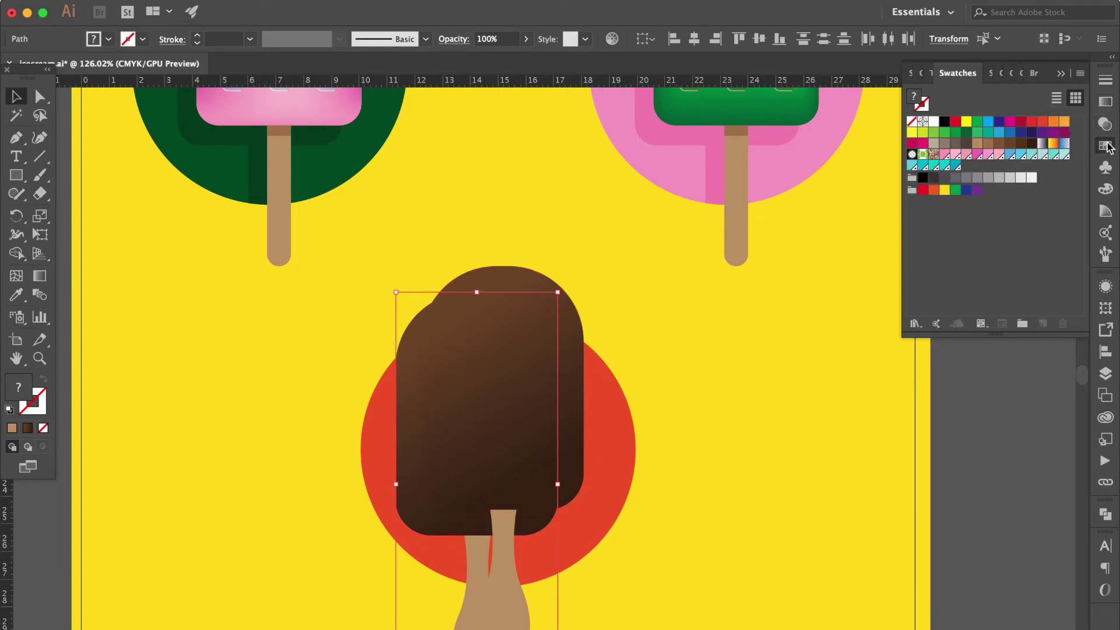
left_click(1035, 126)
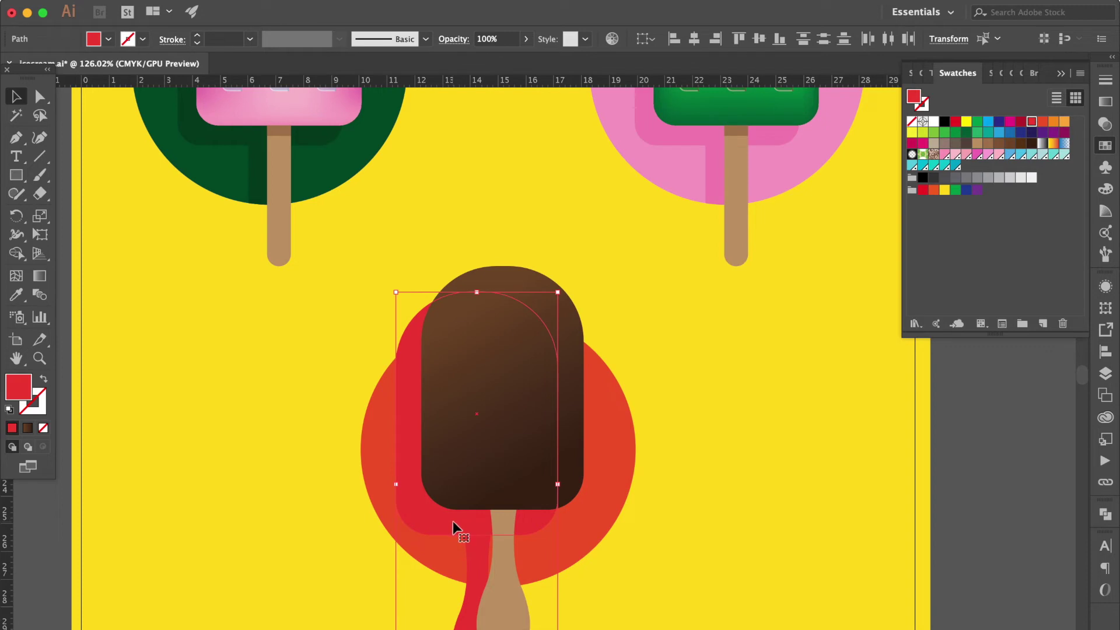
left_click_drag(427, 527, 438, 526)
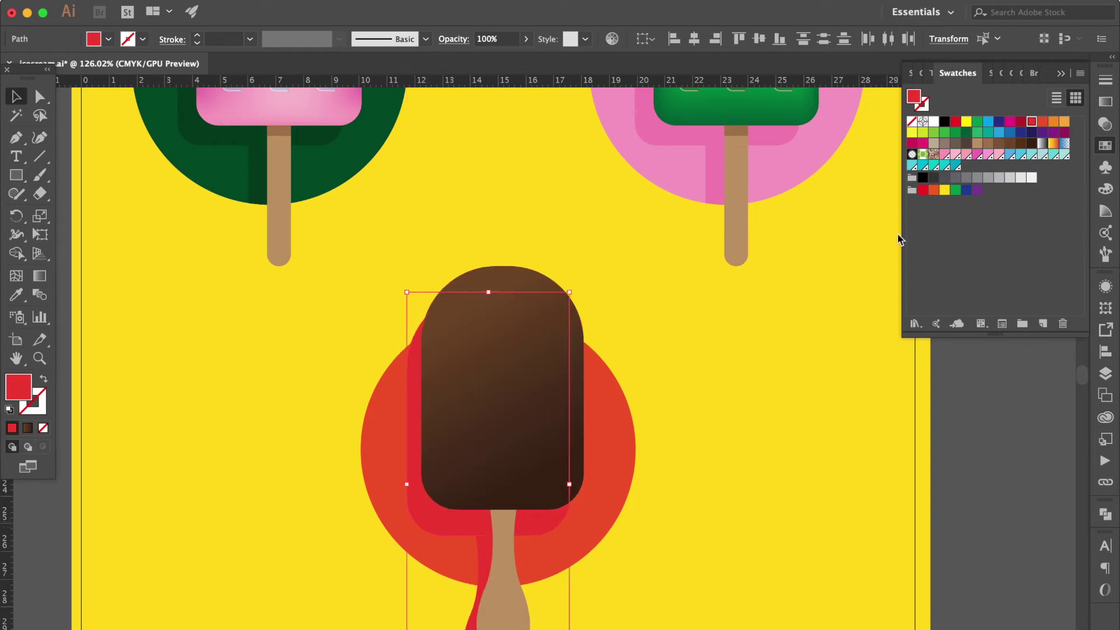
left_click(1042, 122)
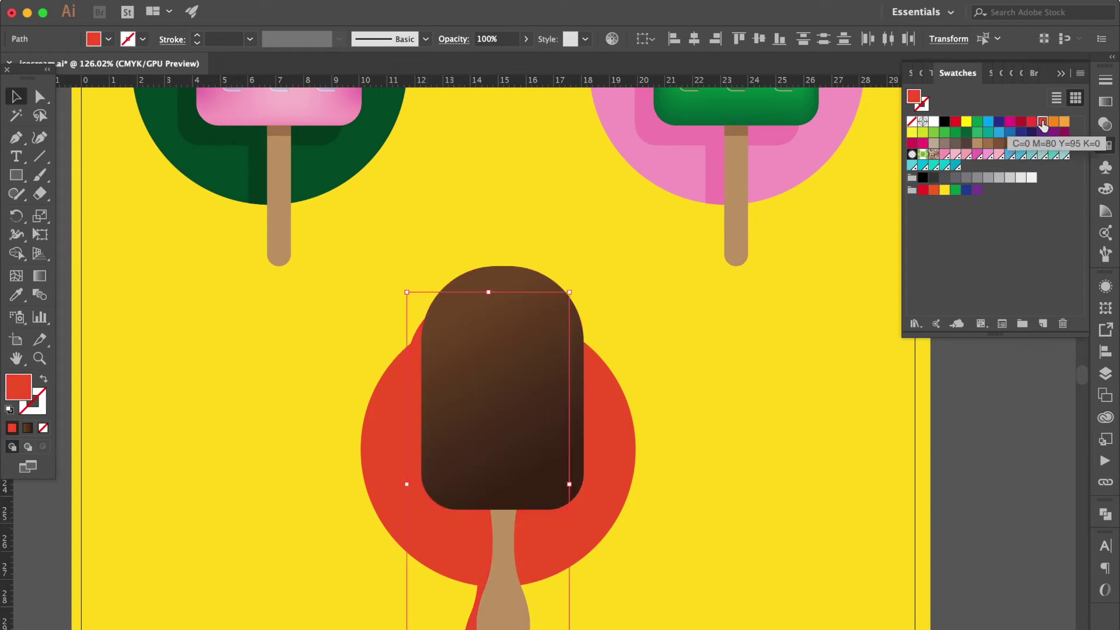
- Darken the shadow's orange-red with K at 13 and nudge it slightly up
left_click(1106, 190)
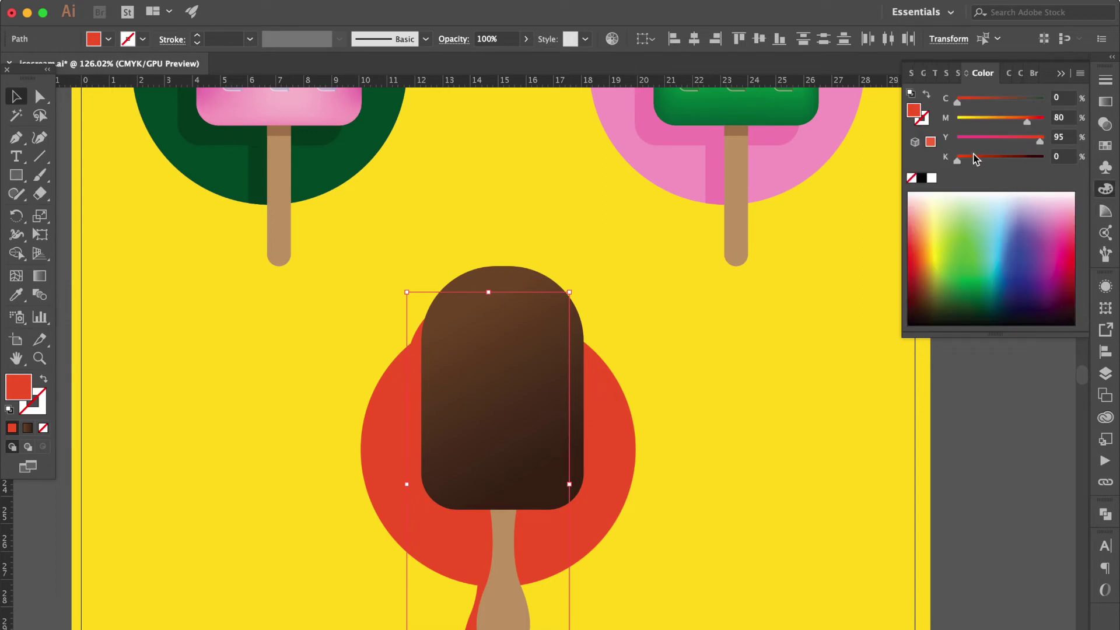
left_click_drag(967, 168, 970, 168)
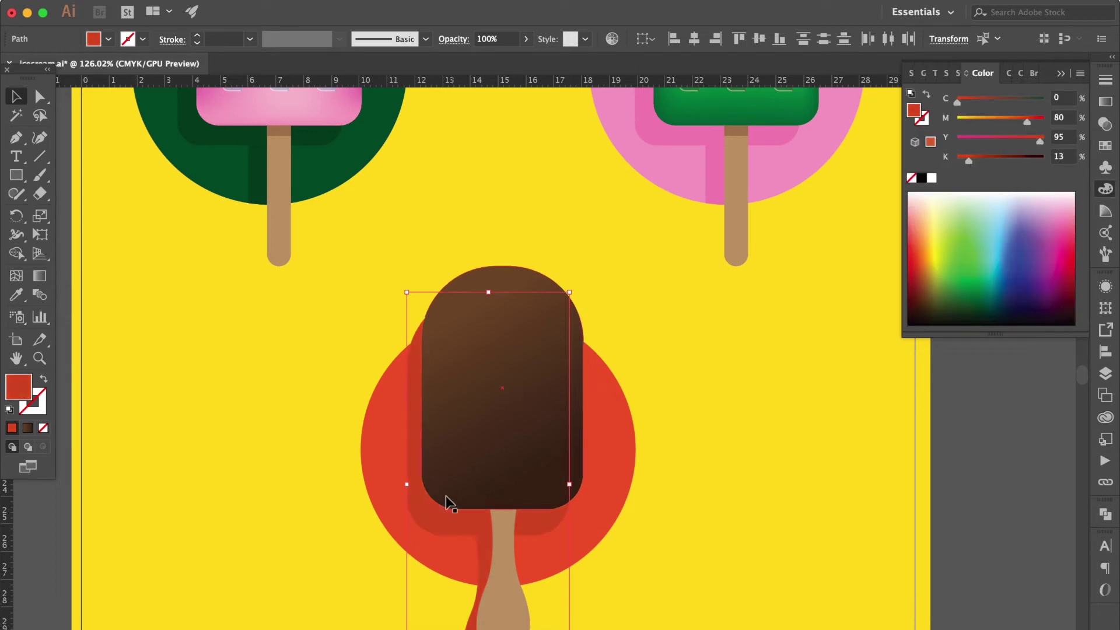
left_click_drag(429, 518, 425, 511)
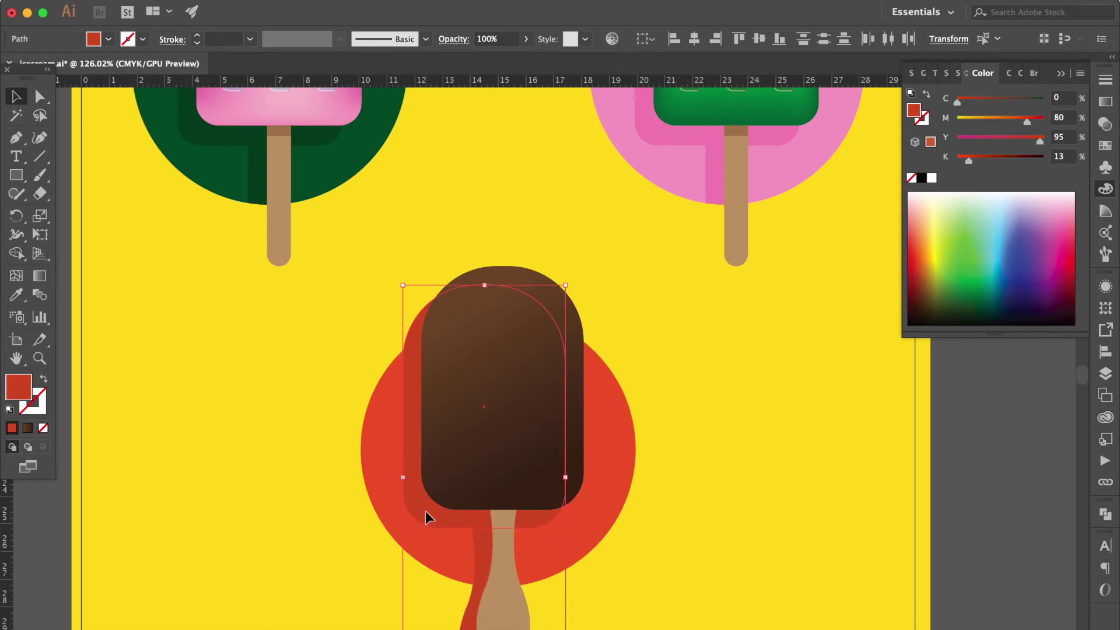
left_click(618, 277)
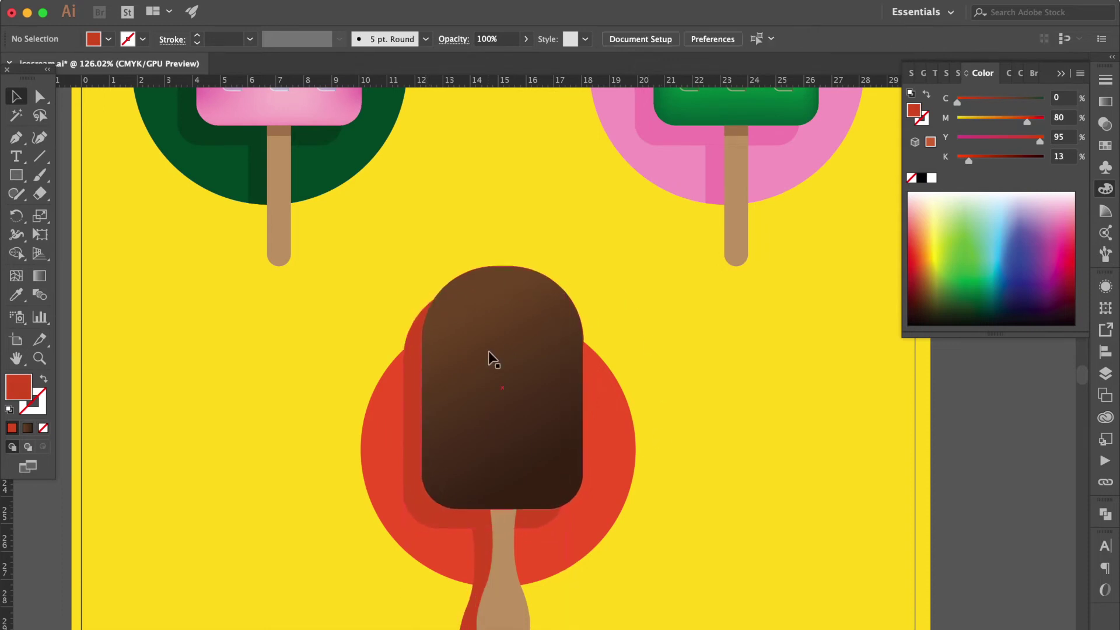
scroll(531, 352, "up", 1)
left_click_drag(16, 175, 100, 212)
- Draw an outlined ellipse over the popsicle's top edge and tilt it
key("shift+x")
scroll(405, 289, "up", 3)
mouse_move(354, 261)
left_mouse_down()
mouse_move(507, 353)
mouse_move(569, 337)
left_mouse_up()
left_click(17, 96)
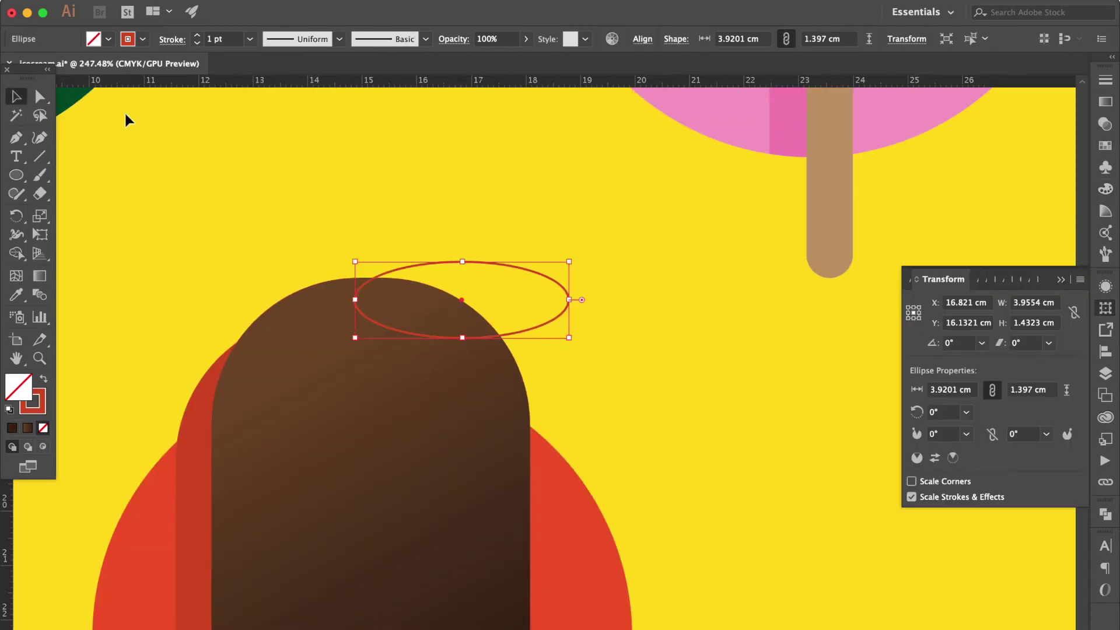
mouse_move(580, 298)
left_mouse_down()
mouse_move(574, 338)
mouse_move(540, 321)
mouse_move(576, 320)
left_mouse_up()
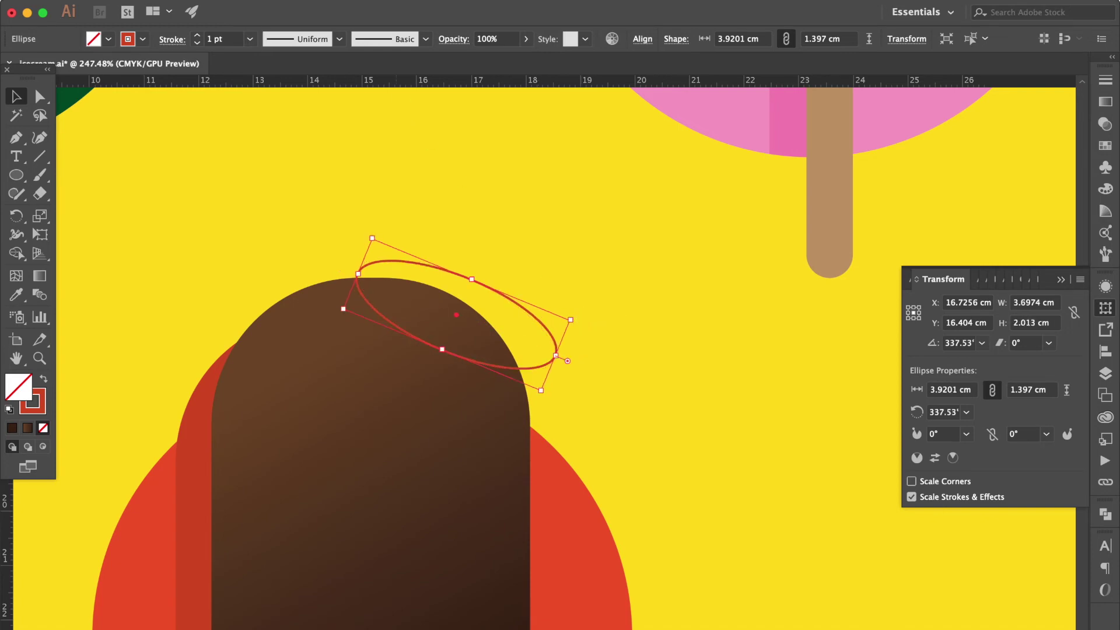
- Apply Roughen to the ellipse with Size 3%, Detail 16 and Corner points
left_click(340, 7)
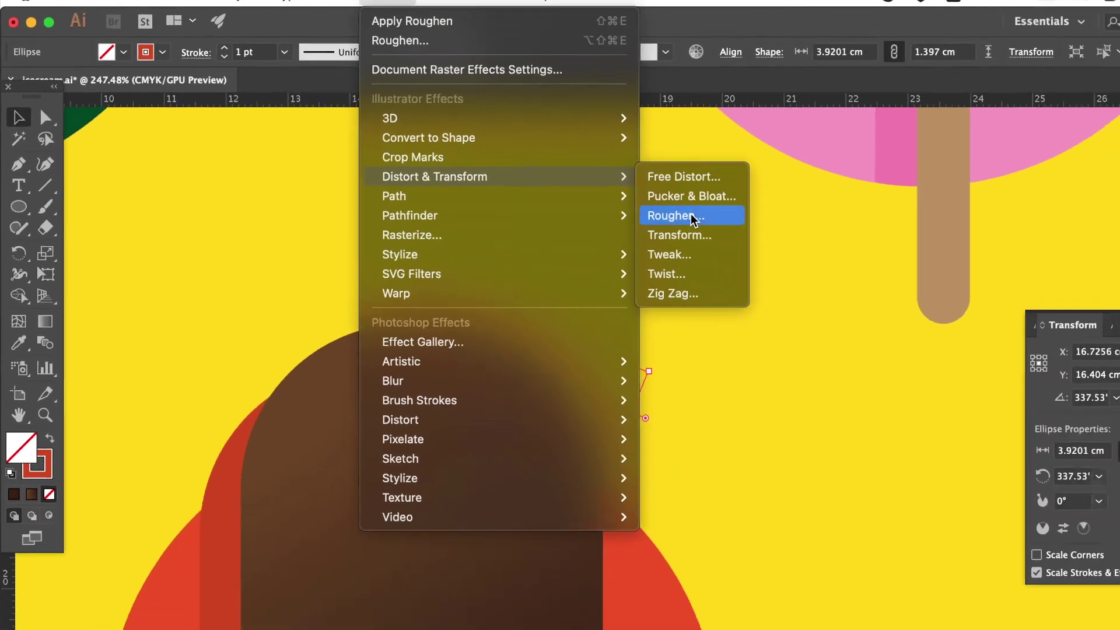
left_click(979, 335)
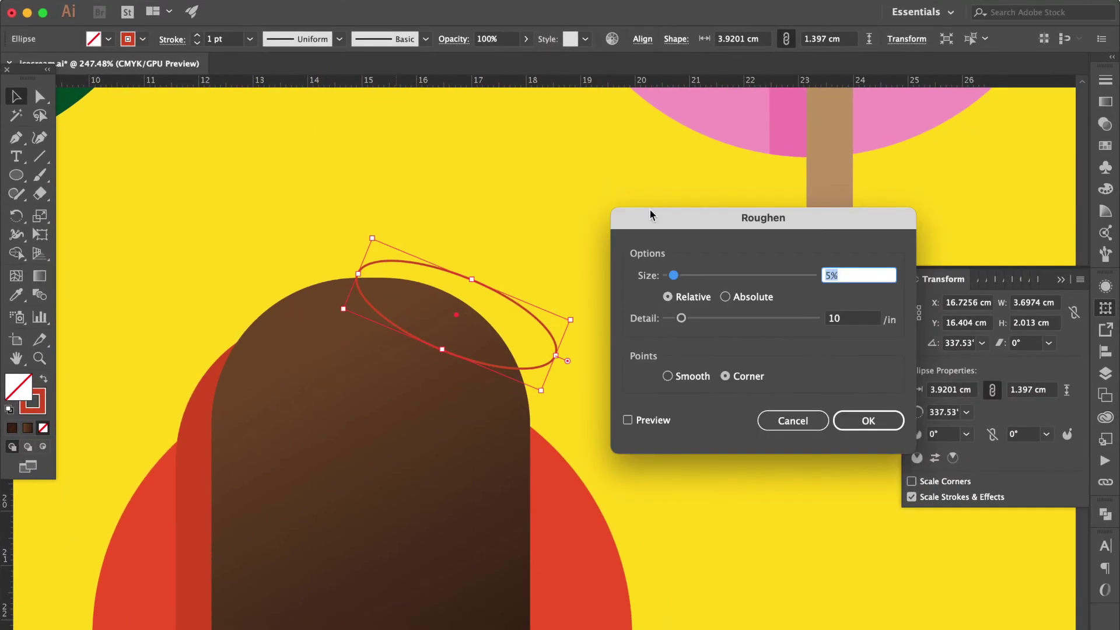
left_click(650, 422)
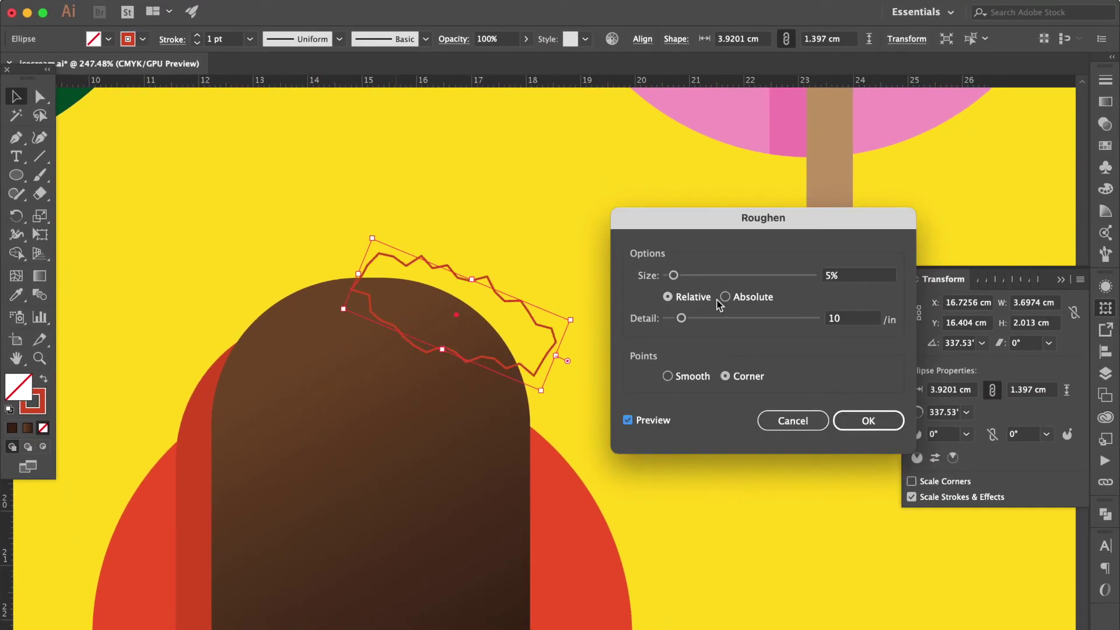
left_click(674, 276)
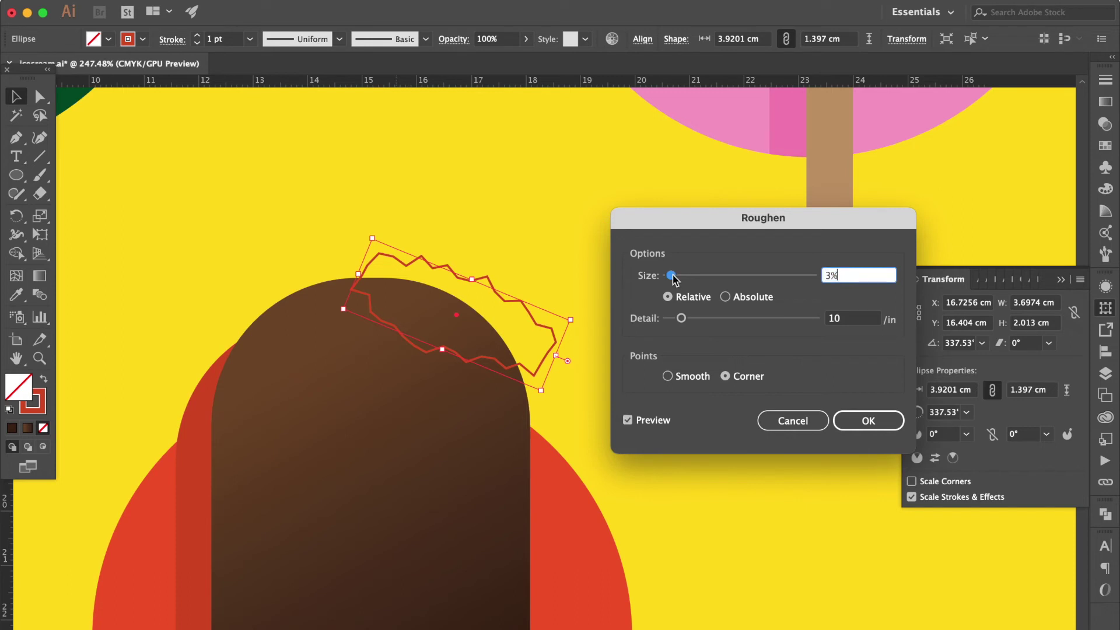
left_click_drag(680, 318, 690, 318)
left_click(674, 275)
left_click_drag(675, 275, 673, 276)
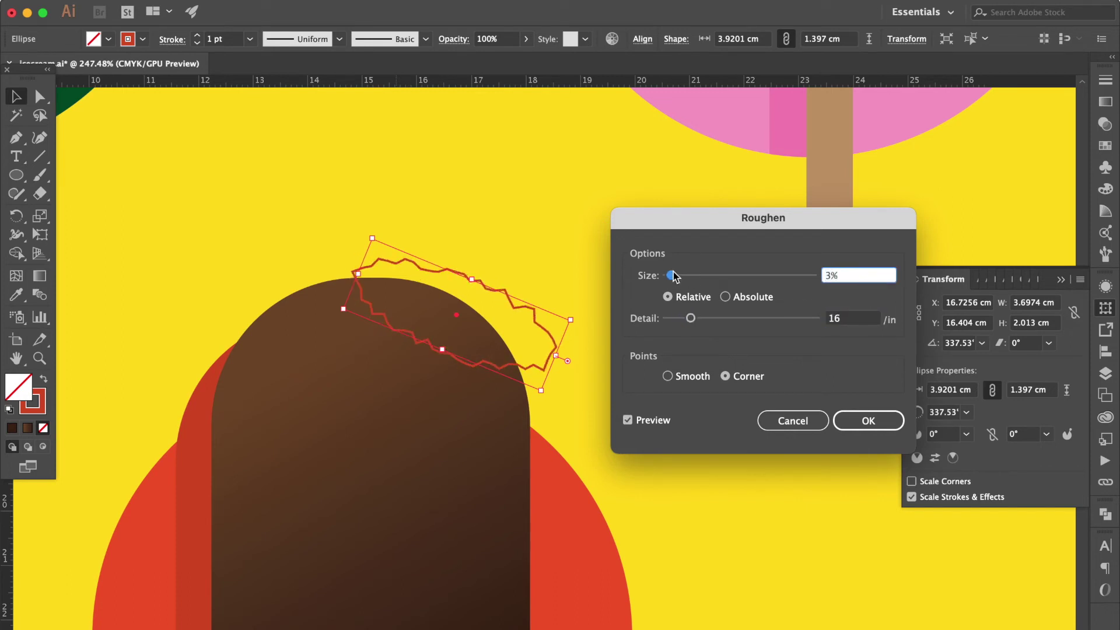
left_click(881, 423)
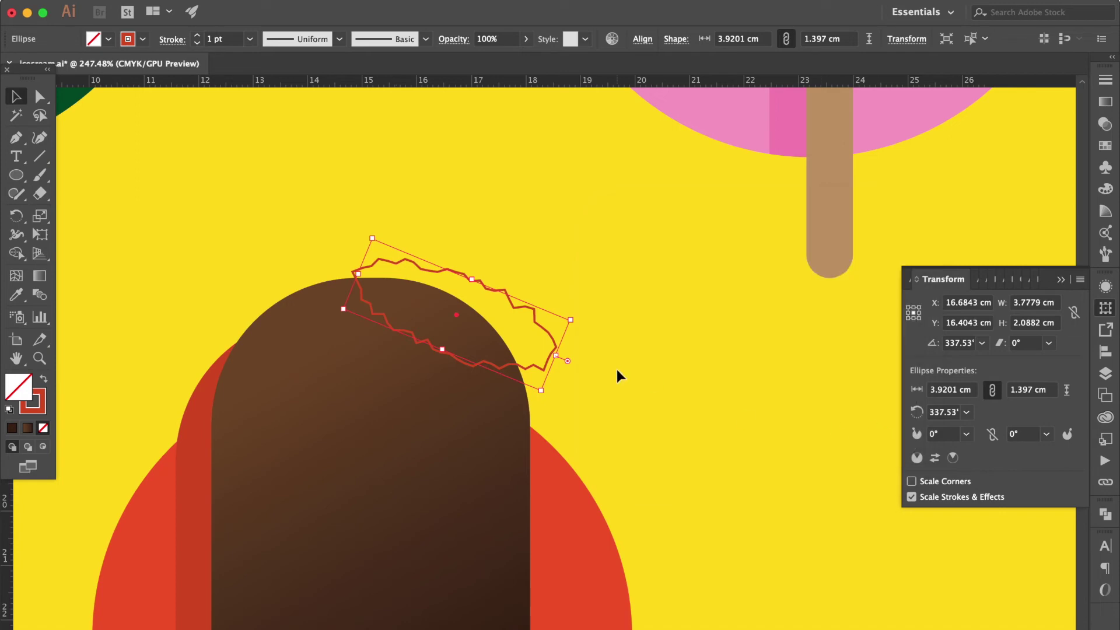
scroll(418, 411, "down", 4)
scroll(419, 411, "right", 4)
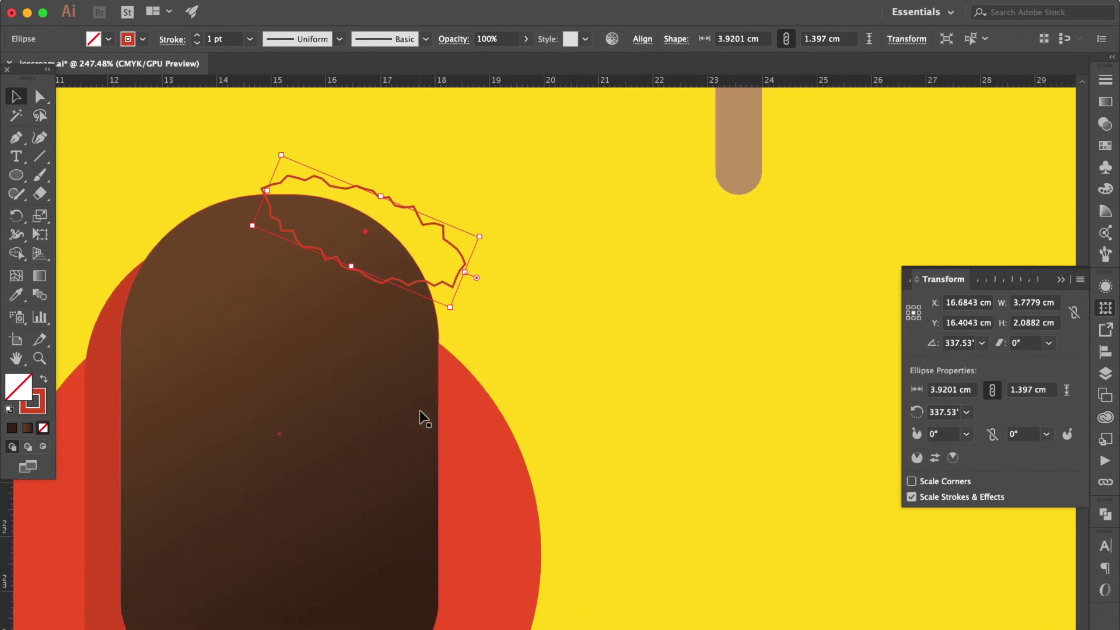
- Expand the roughened ellipse into a path and place a copy of it and the popsicle to the right
left_click(208, 1)
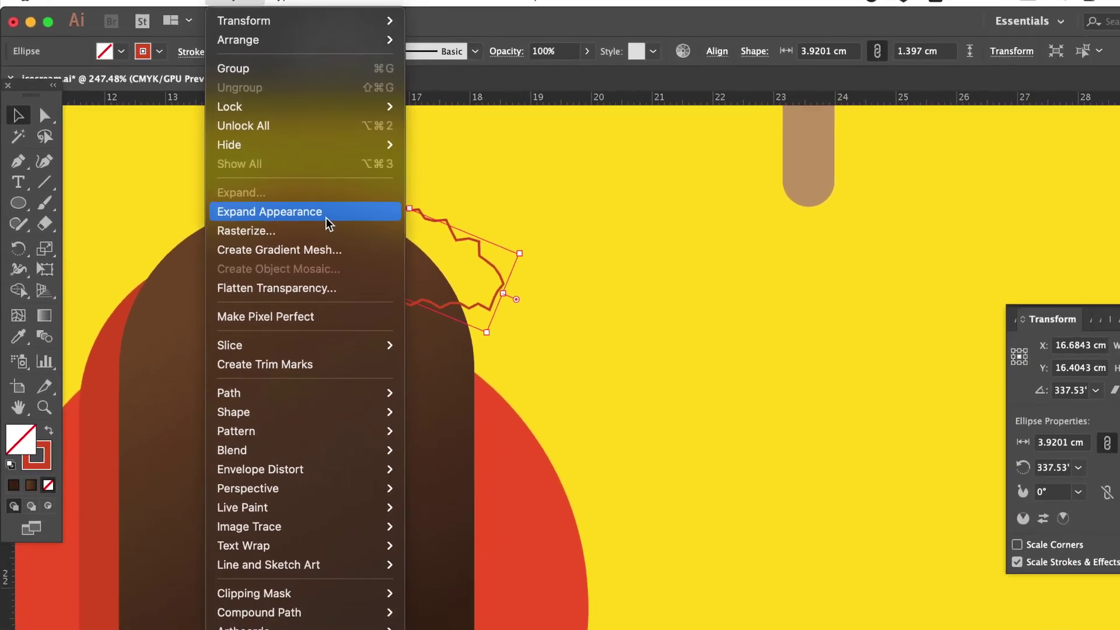
left_click(443, 305)
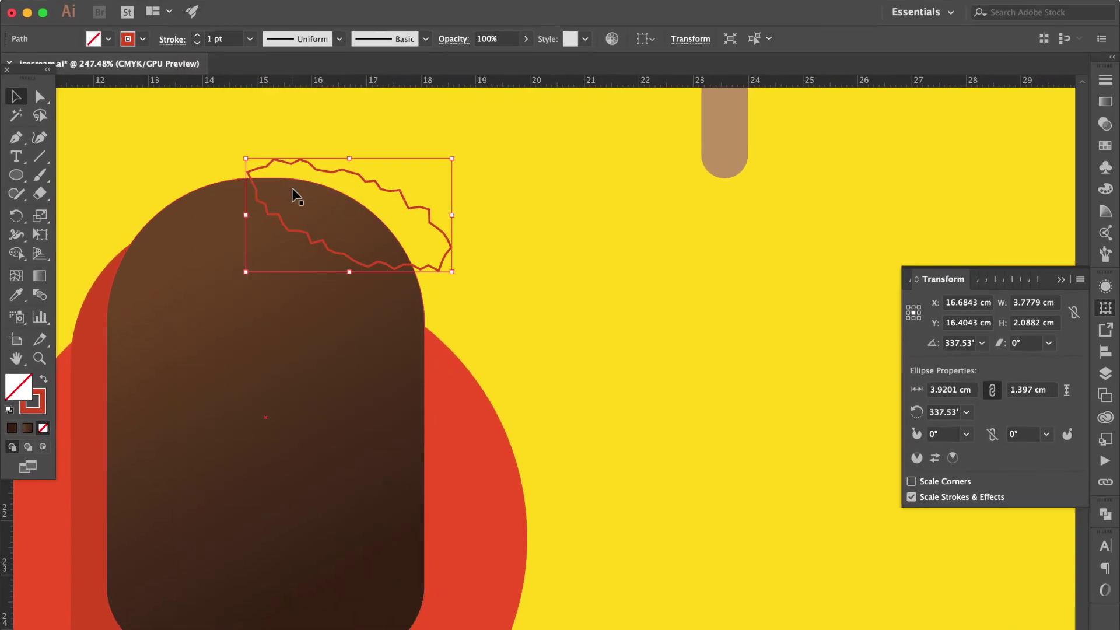
left_click(196, 323, "shift")
mouse_move(192, 321)
left_mouse_down()
mouse_move(518, 338)
mouse_move(508, 340)
mouse_move(862, 311)
left_mouse_up()
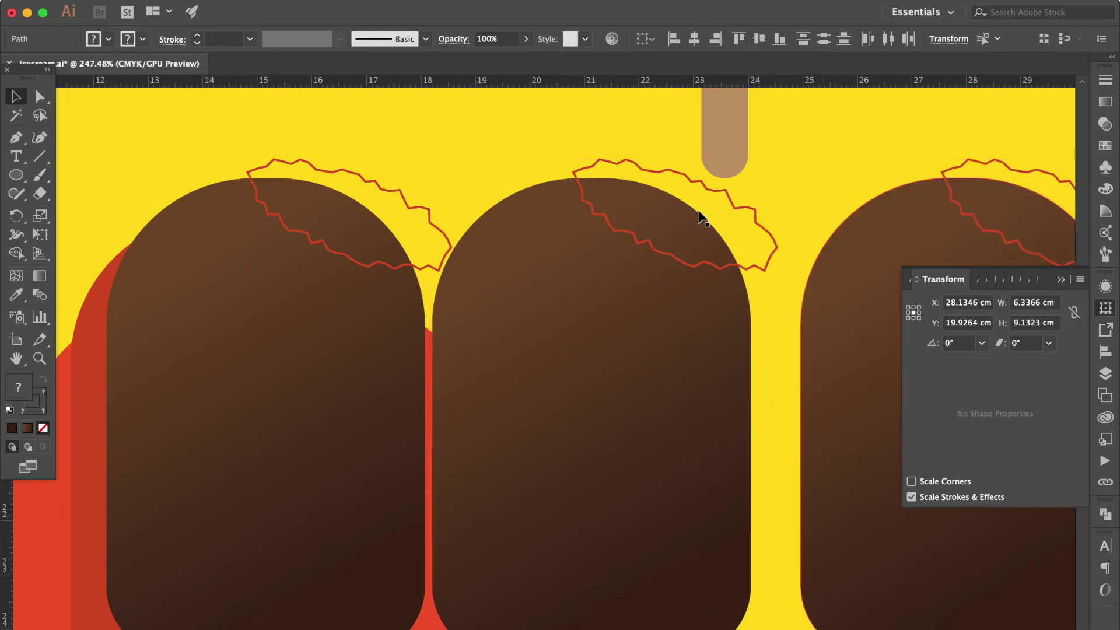
- Cut the jagged bite out of the middle popsicle's top with Shape Builder
left_click(747, 230)
left_click(754, 225)
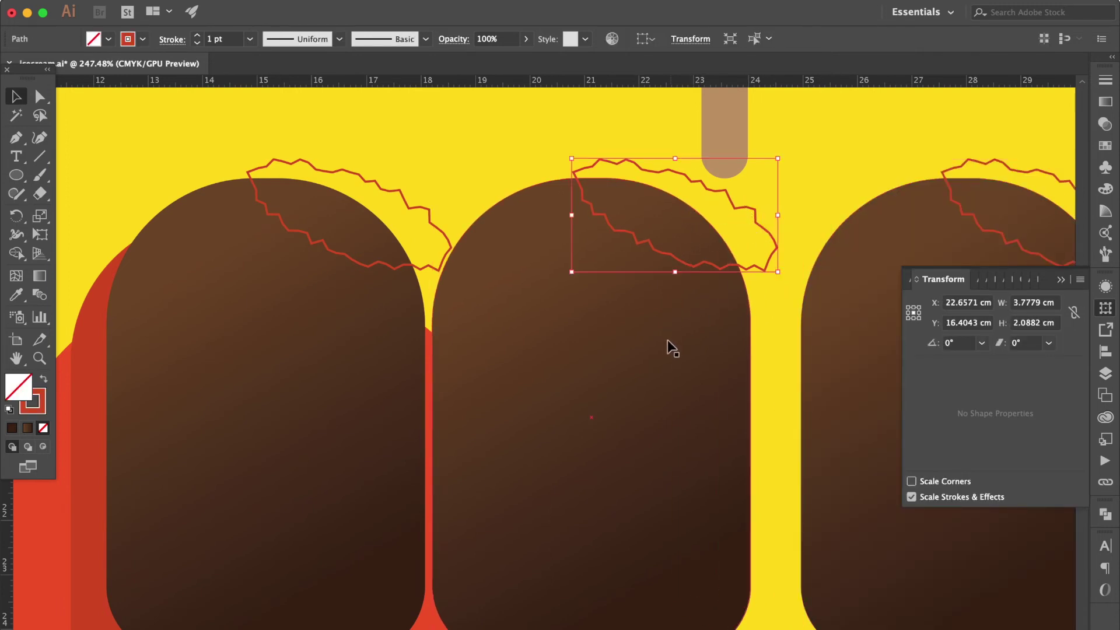
left_click(667, 343, "shift")
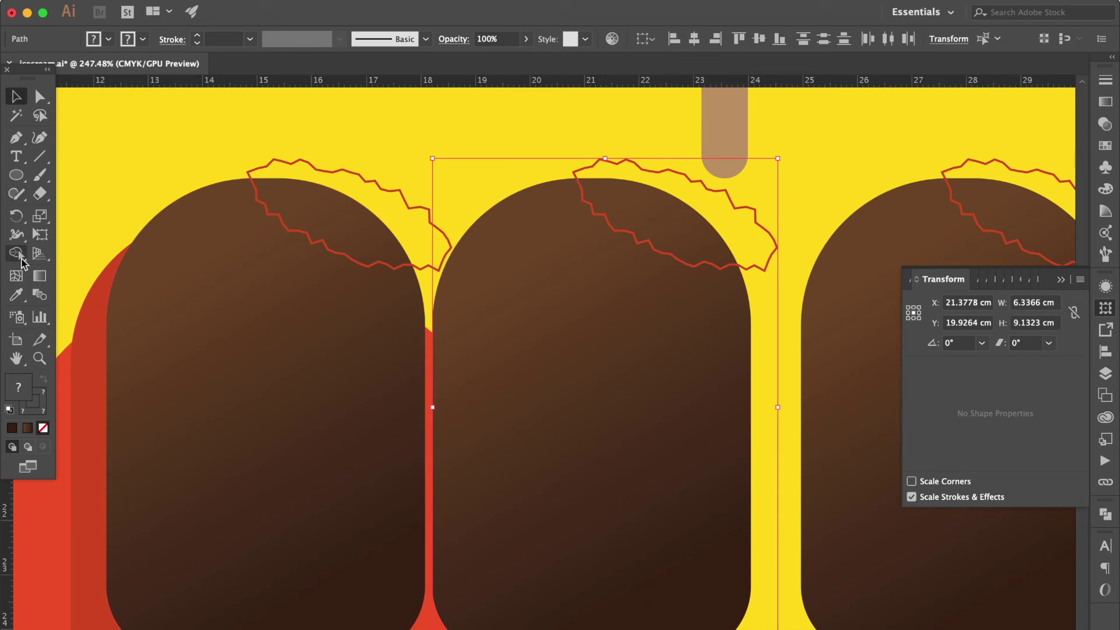
left_click(21, 258)
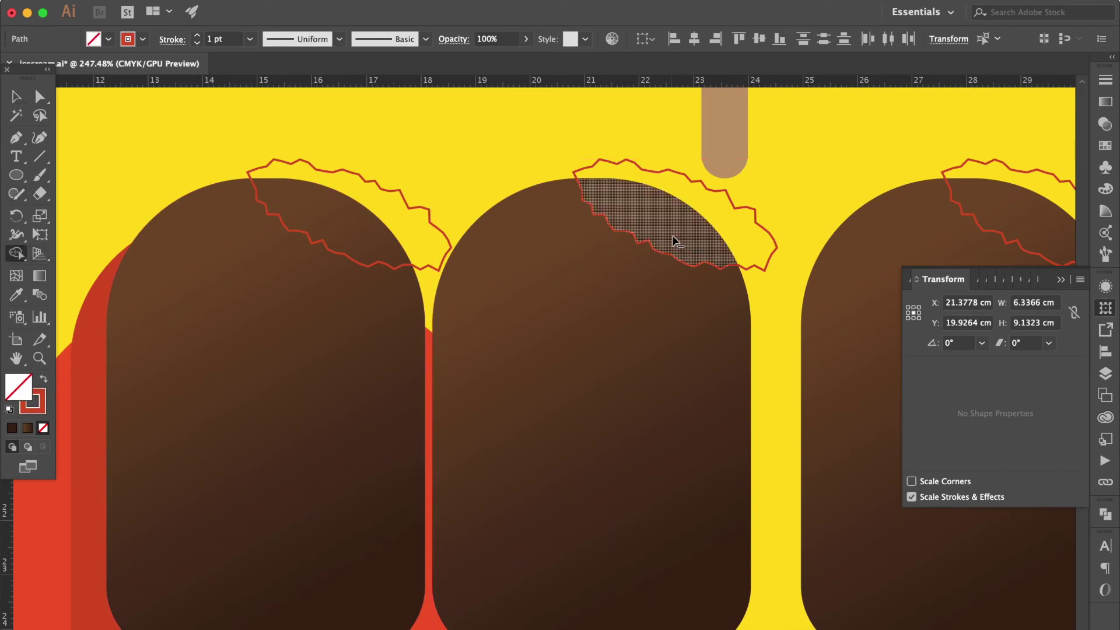
left_click_drag(675, 240, 754, 243)
scroll(632, 287, "right", 10)
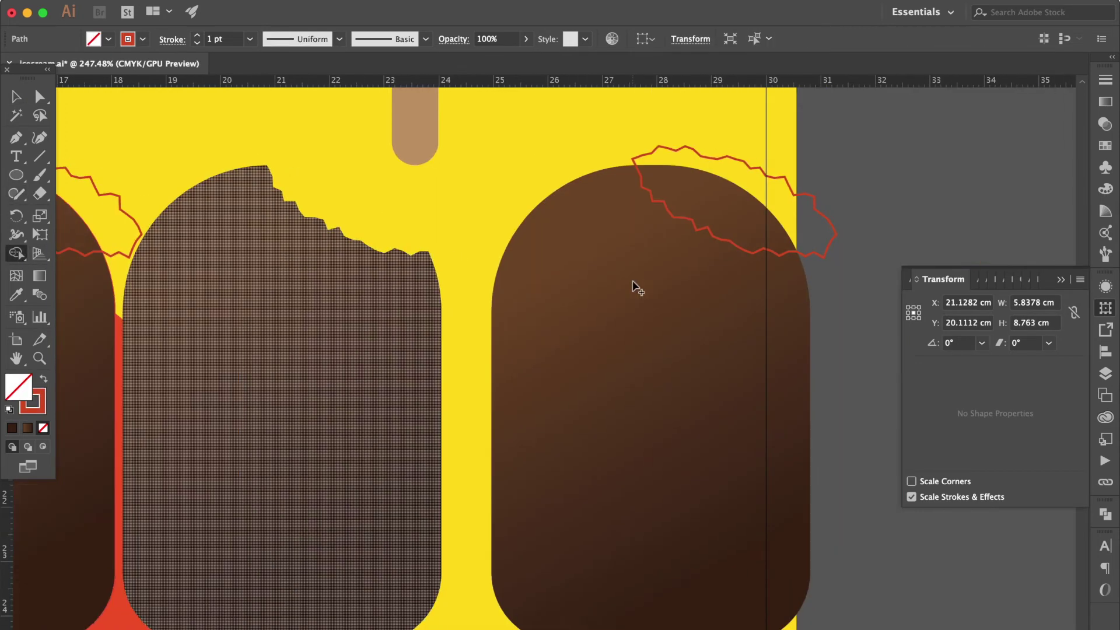
- Rotate the jagged outline and cut an angled bite out of the right popsicle's top
left_click(16, 96)
left_click(641, 350)
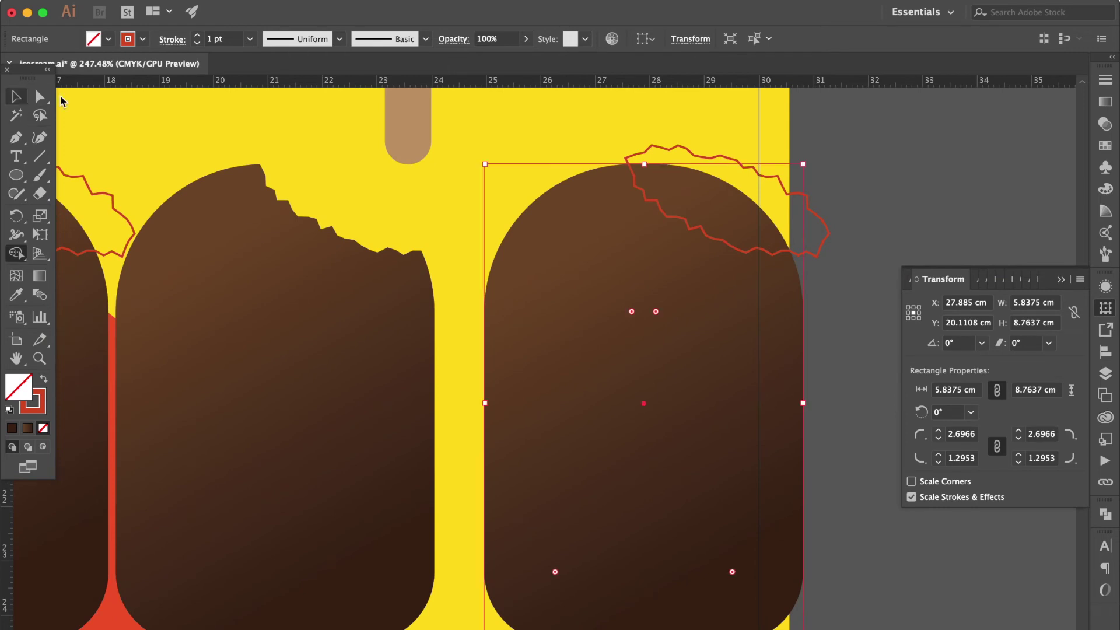
left_click(850, 194)
left_click(826, 229)
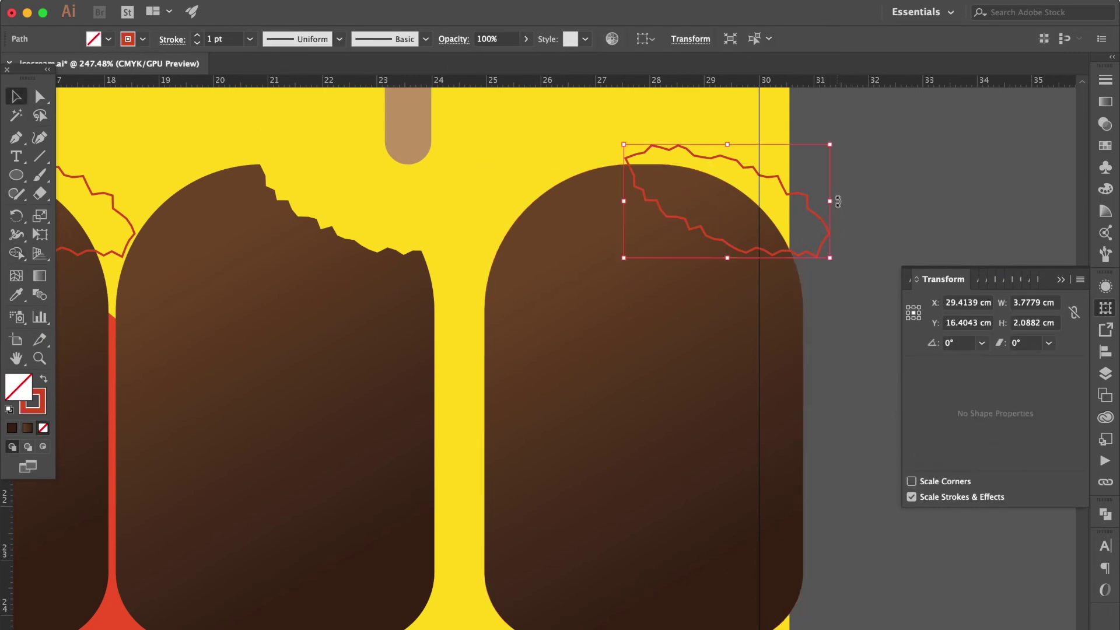
left_click_drag(838, 202, 623, 191)
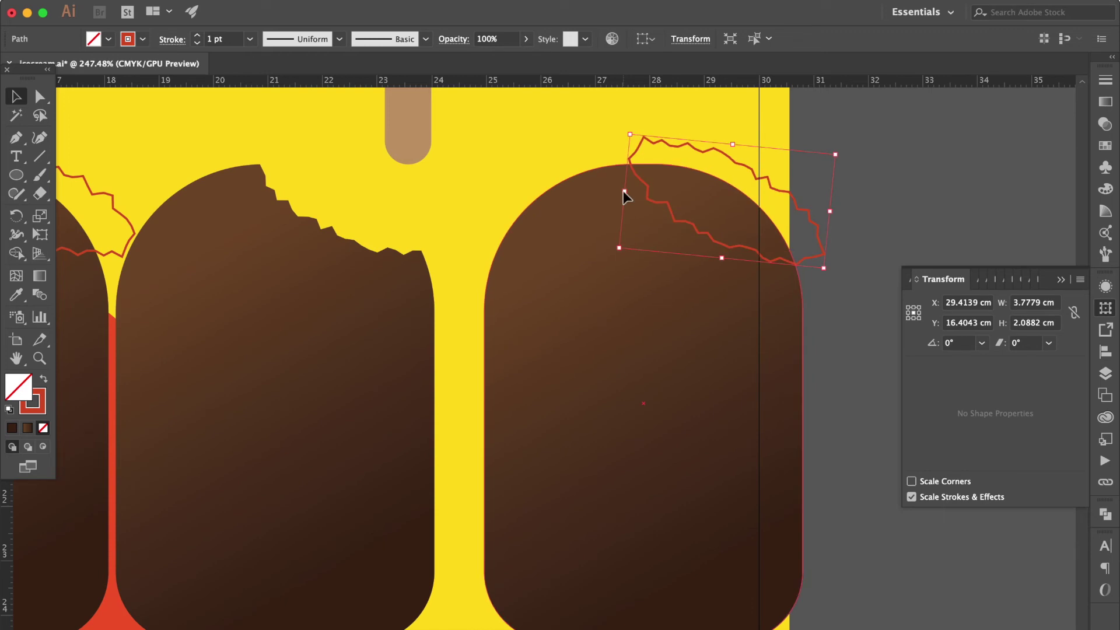
left_click(726, 216, "shift")
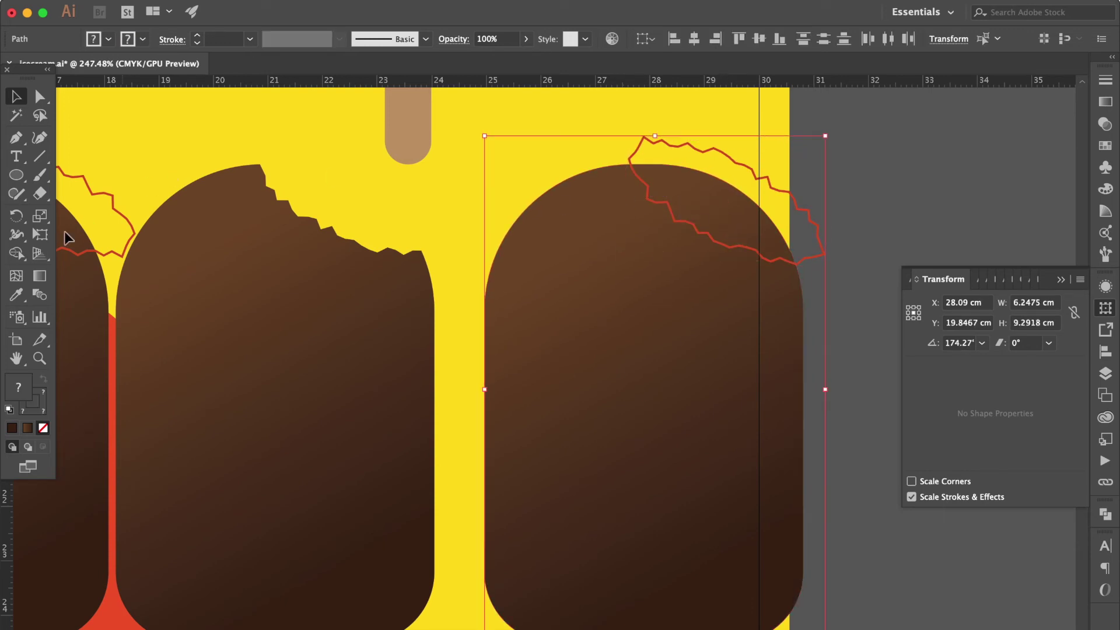
left_click(17, 253)
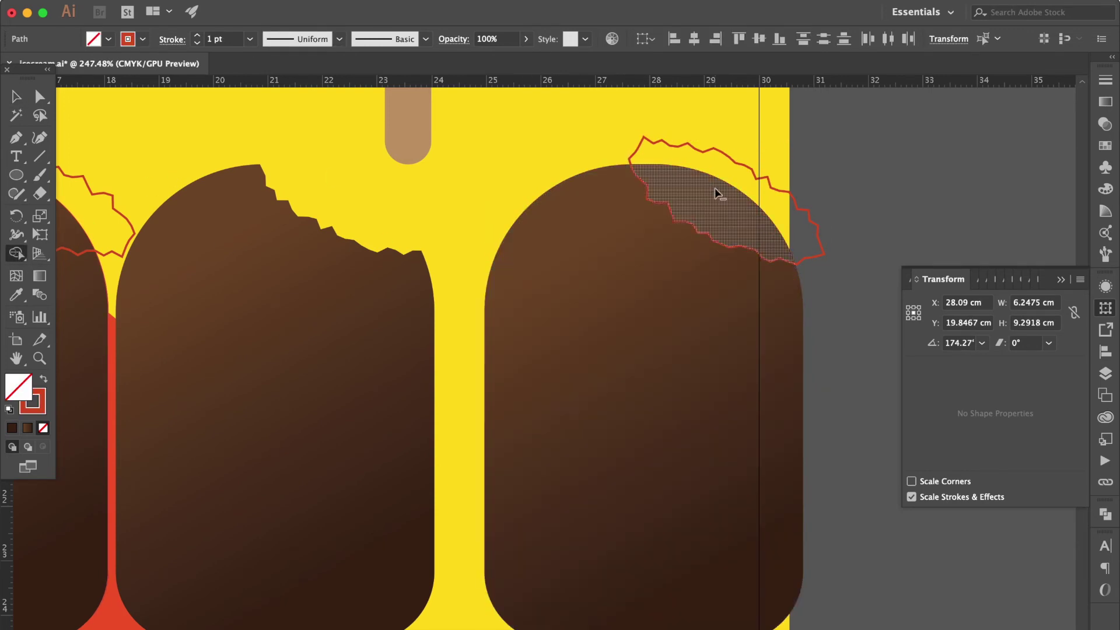
left_click(717, 193, "alt")
left_click(747, 183, "alt")
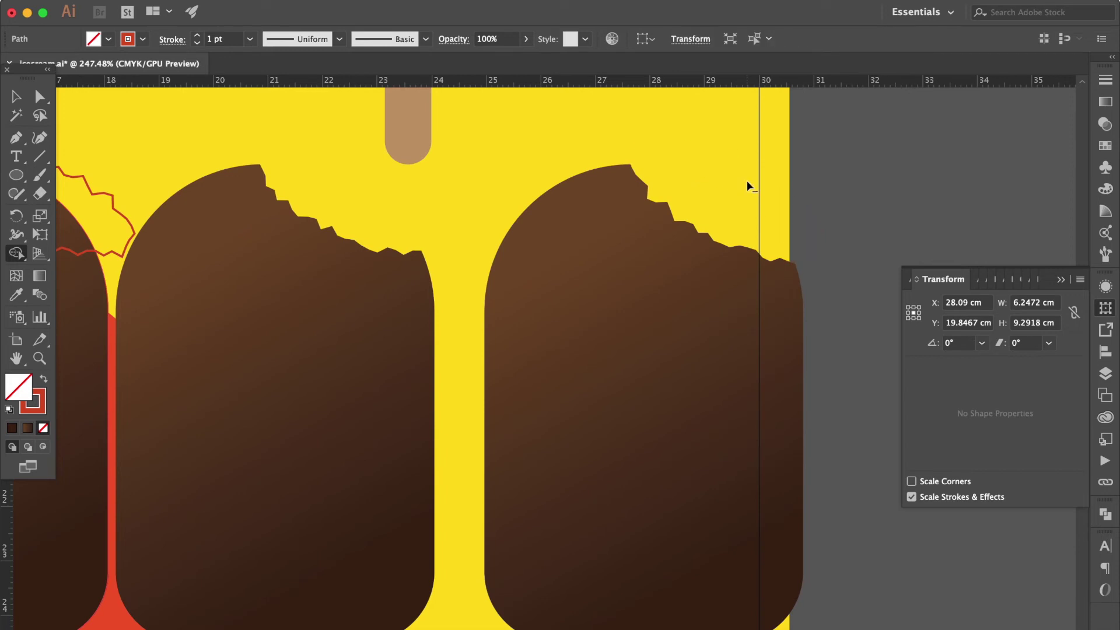
left_click(16, 99)
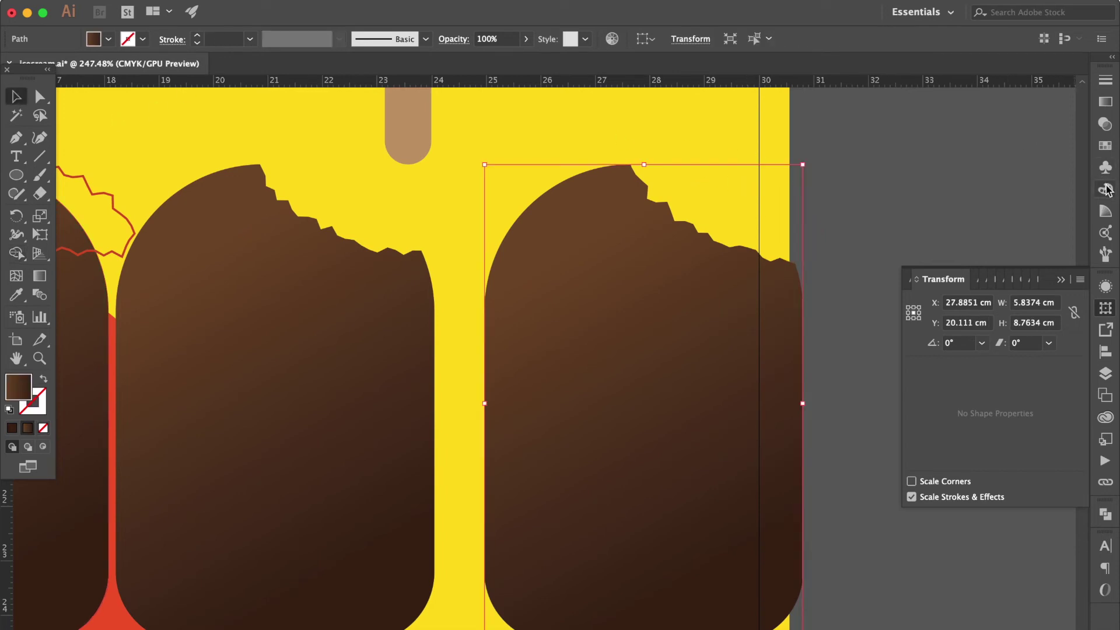
- Fill the copy dark brown and layer the light brown popsicle in front of it
left_click(1105, 146)
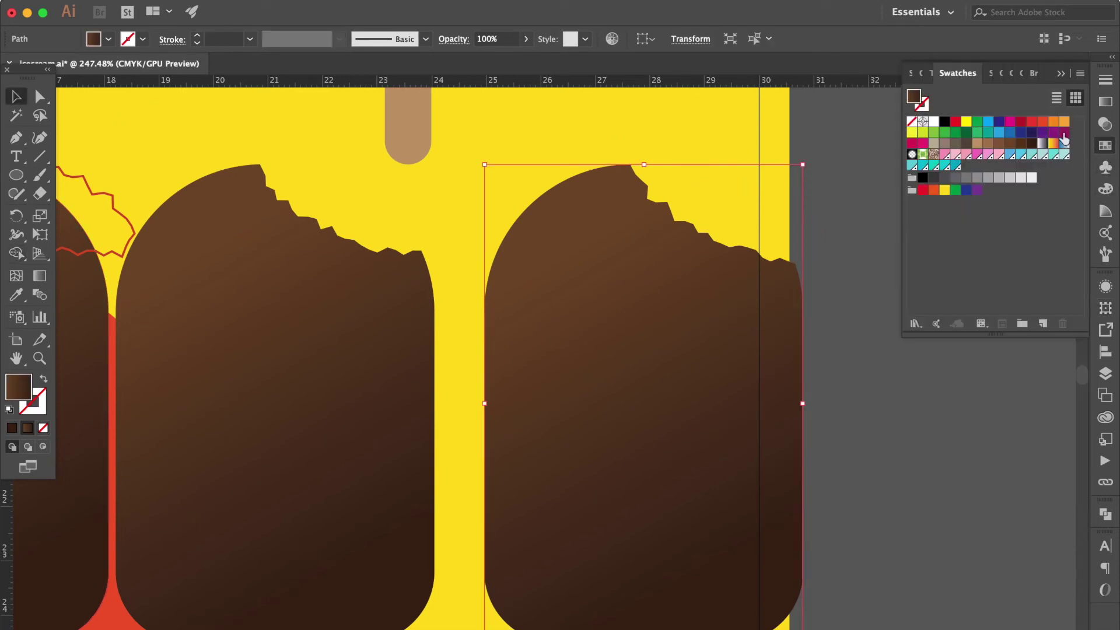
left_click(1029, 145)
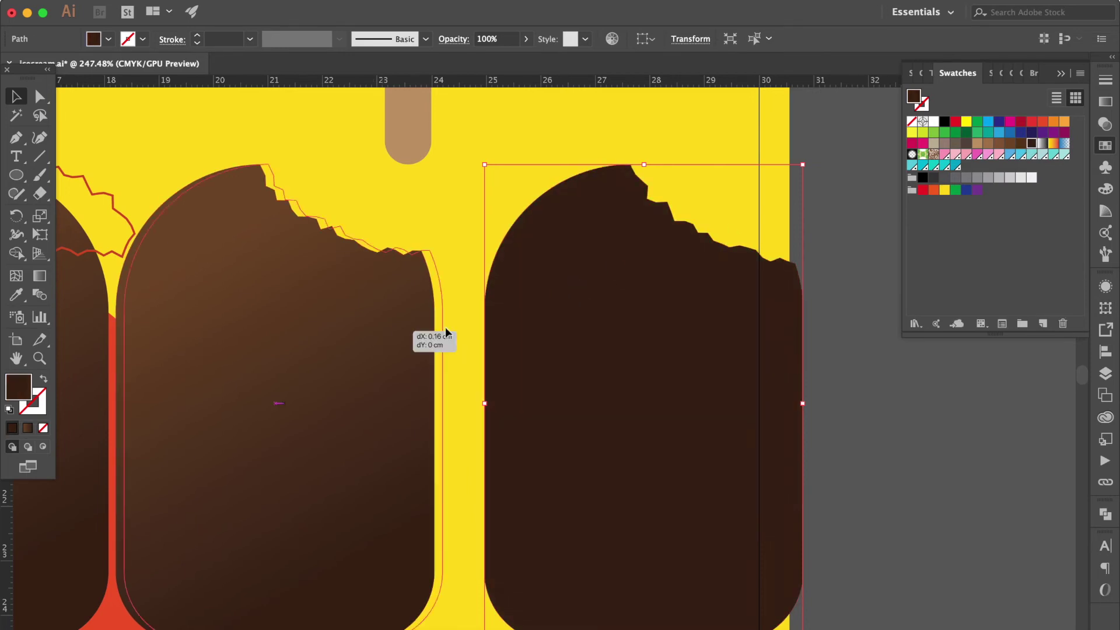
left_click_drag(382, 332, 706, 332)
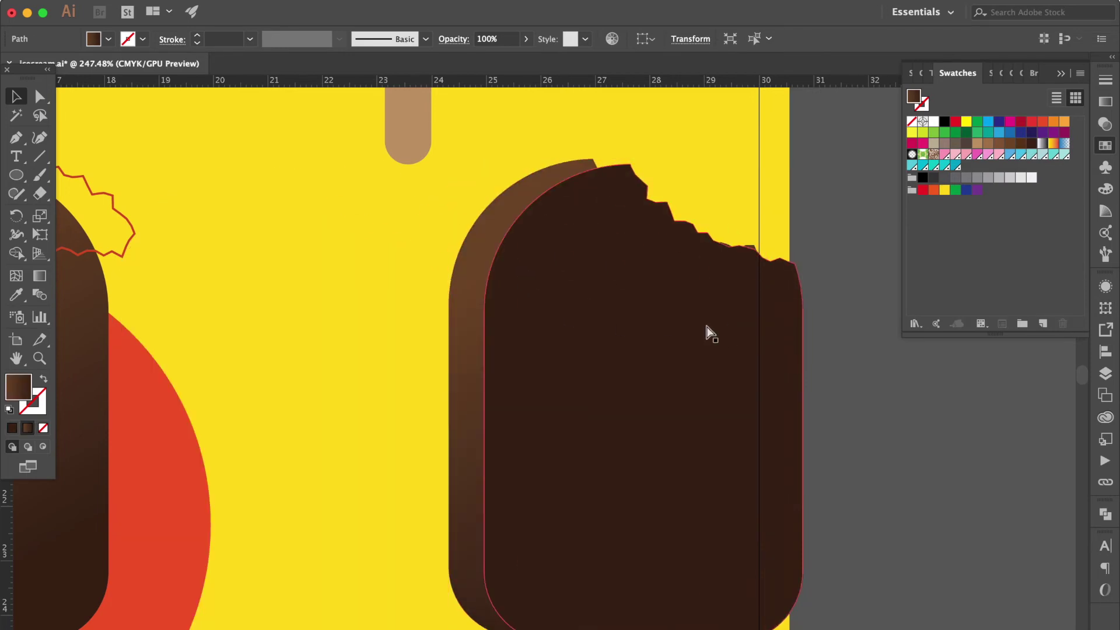
key("ctrl+shift+bracketright")
mouse_move(718, 360)
left_mouse_down()
mouse_move(735, 383)
mouse_move(716, 366)
left_mouse_up()
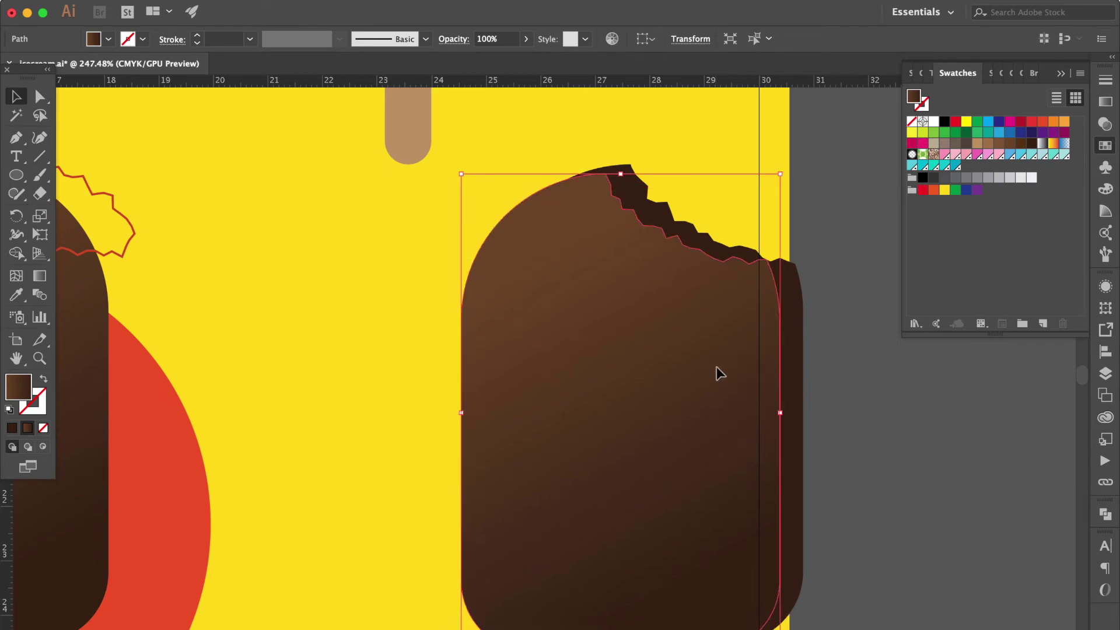
- Nudge the light brown popsicle slightly right so a dark rim shows along the bite
scroll(716, 366, "up", 5)
scroll(716, 366, "right", 4)
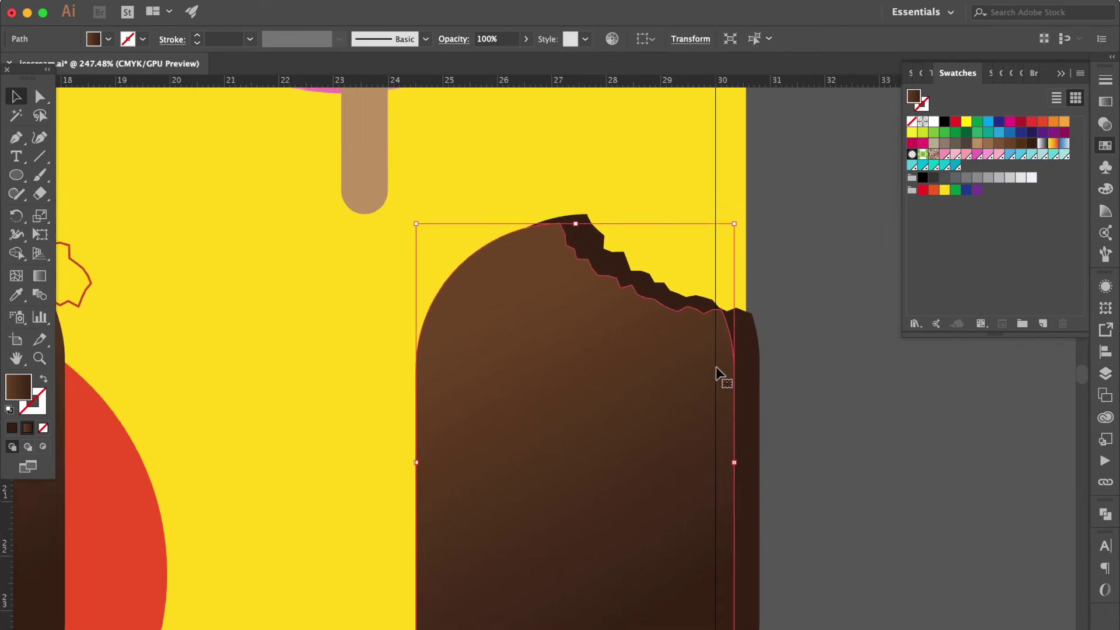
scroll(701, 373, "up", 2)
scroll(701, 373, "up", 2)
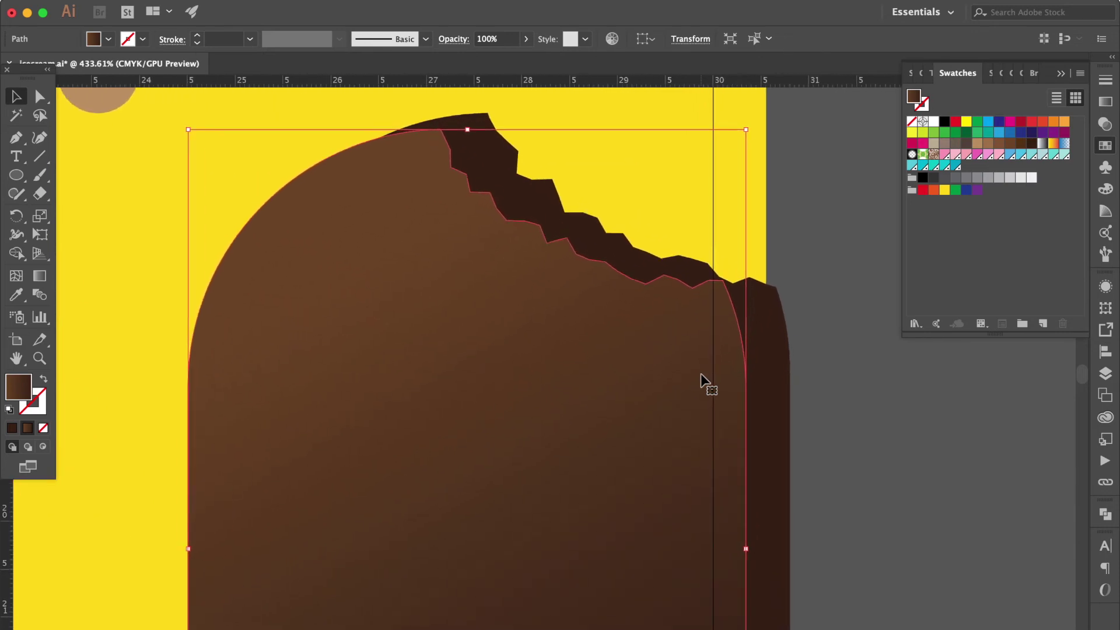
scroll(701, 373, "up", 2)
left_click_drag(656, 437, 669, 437)
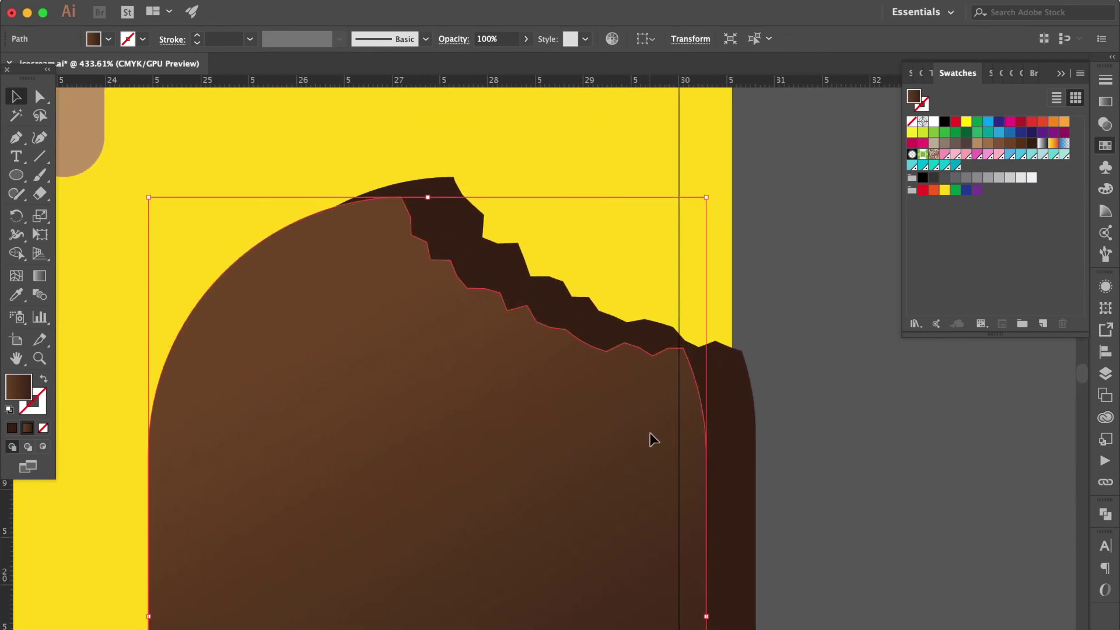
left_click_drag(669, 437, 667, 435)
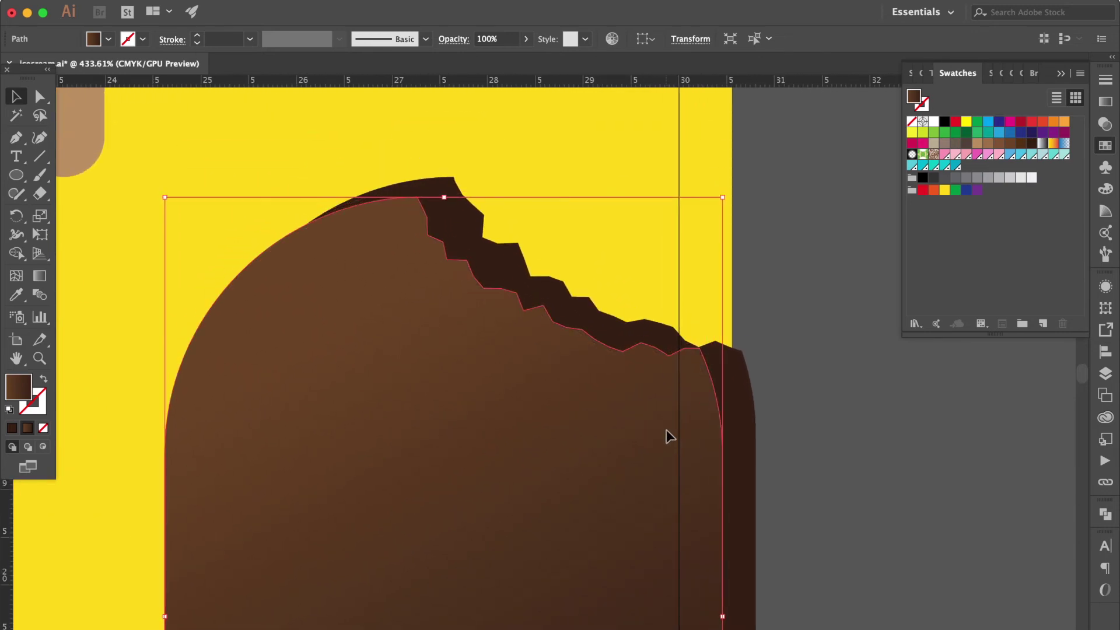
left_click(762, 366)
left_click(16, 137)
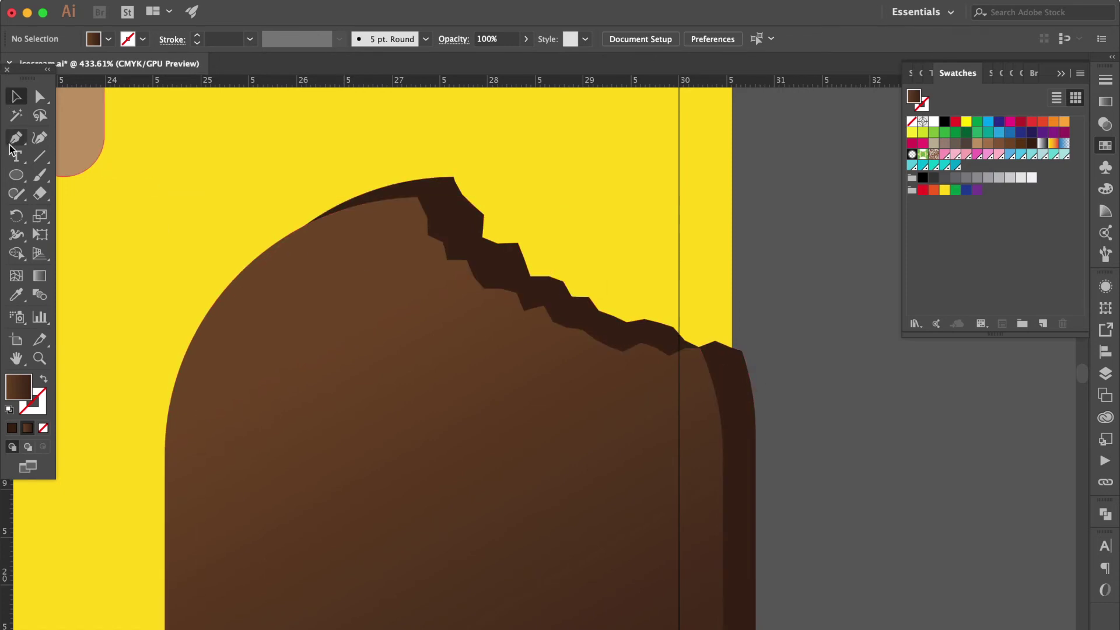
- Draw a closed pen outline around the bite edge with no fill
left_click(453, 177)
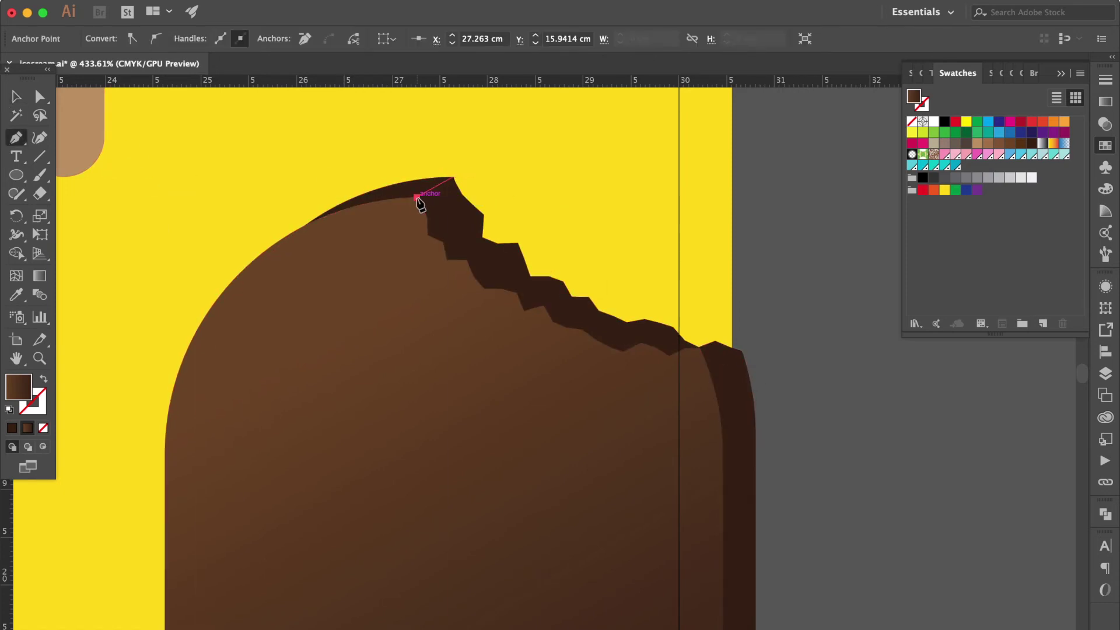
left_click(417, 198)
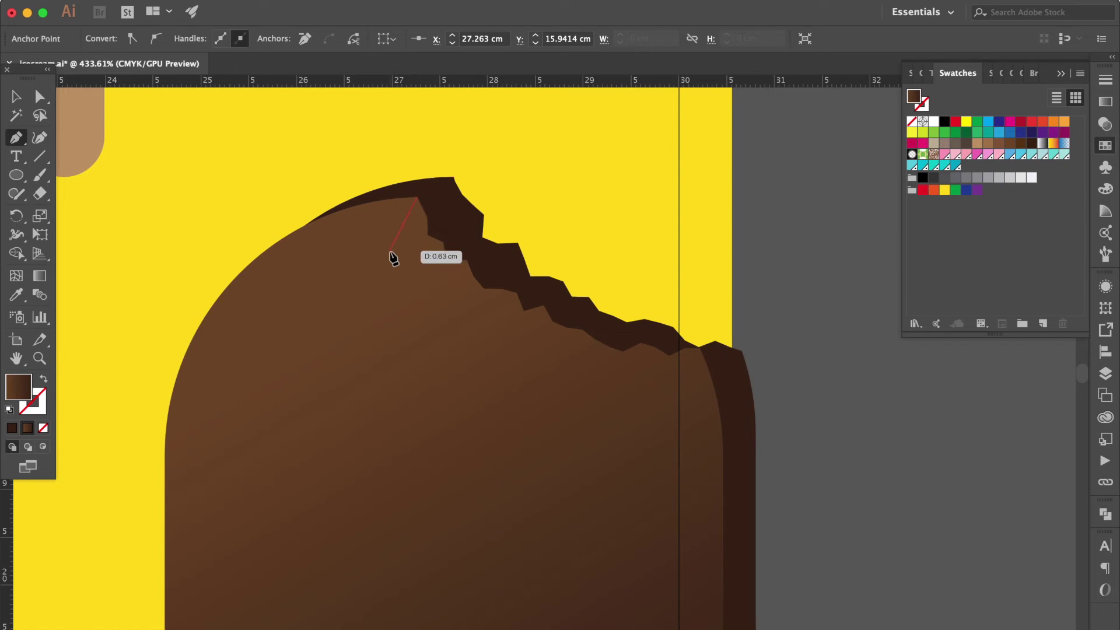
left_click(410, 255)
left_click(611, 413)
left_click(700, 349)
left_click(704, 291)
left_click(453, 177)
left_click(8, 98)
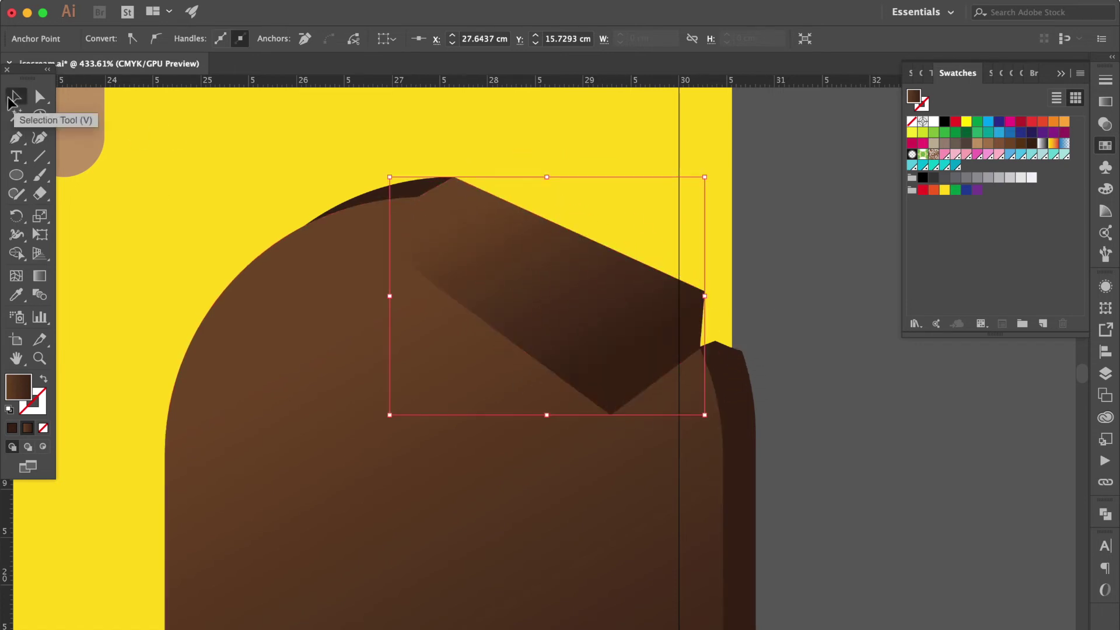
left_click(9, 410)
left_click(44, 427)
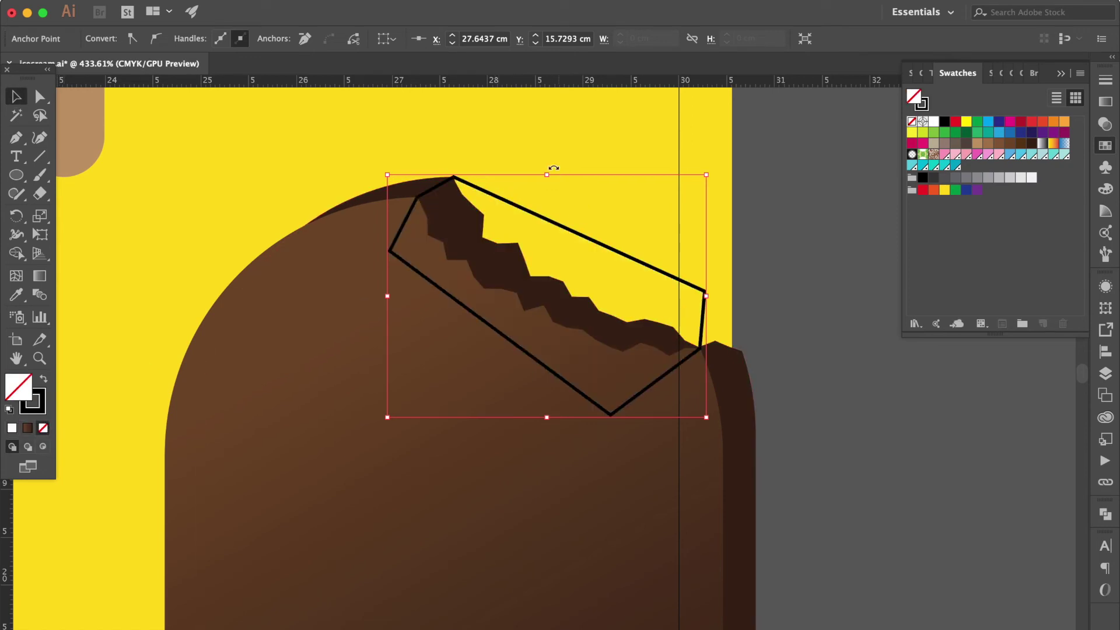
- Divide the outline with the popsicle, ungroup, delete the large piece, and move the bite strip left
left_click(385, 150)
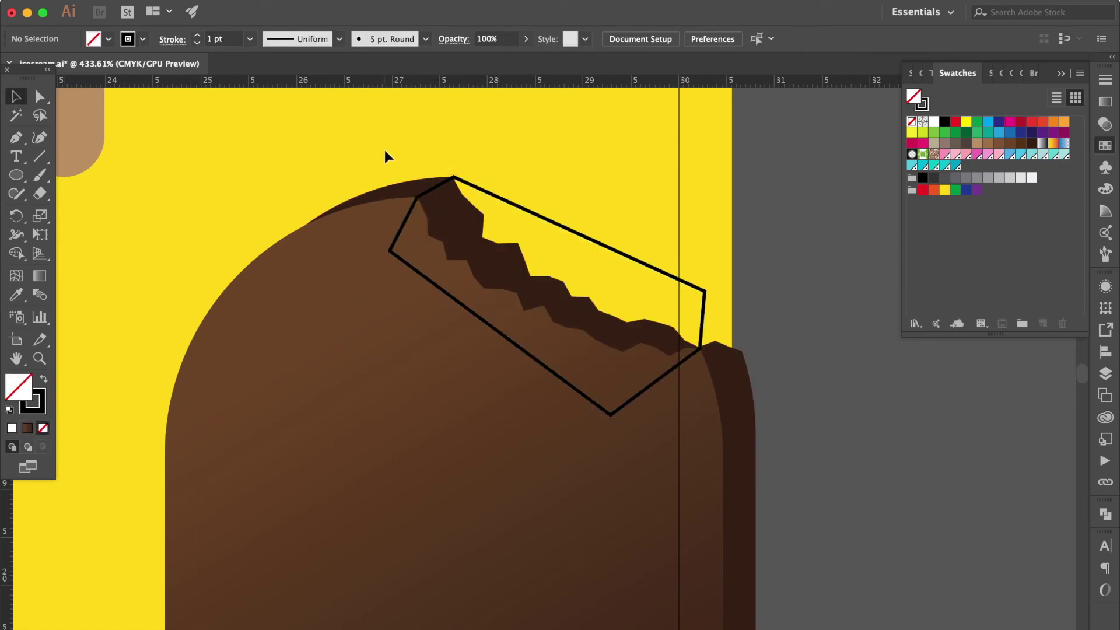
left_click_drag(753, 401, 778, 422)
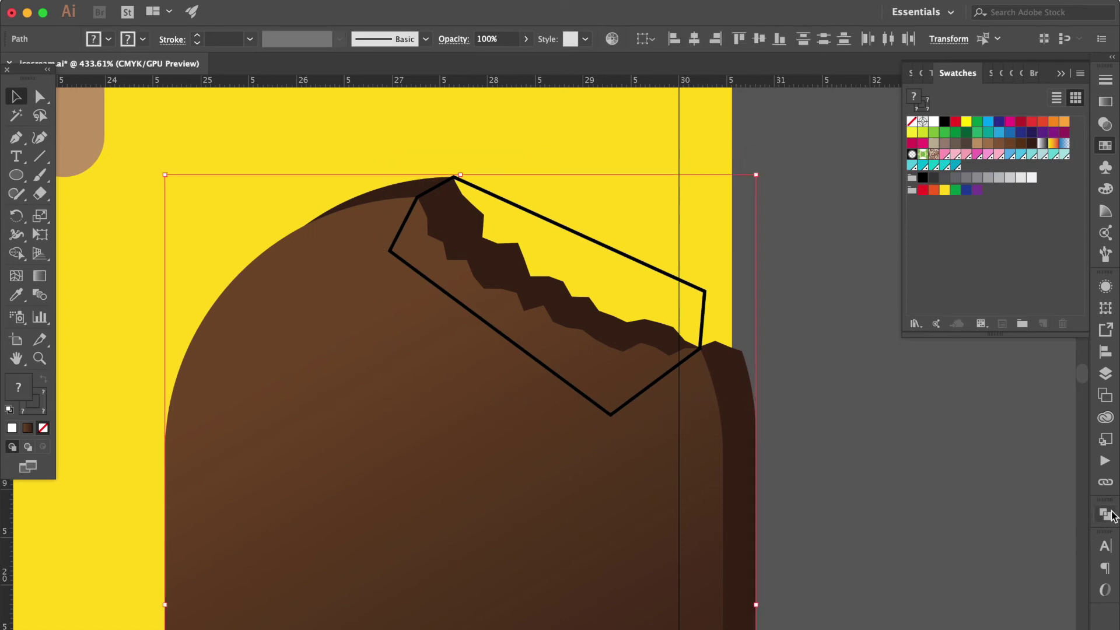
left_click(1106, 514)
left_click(921, 597)
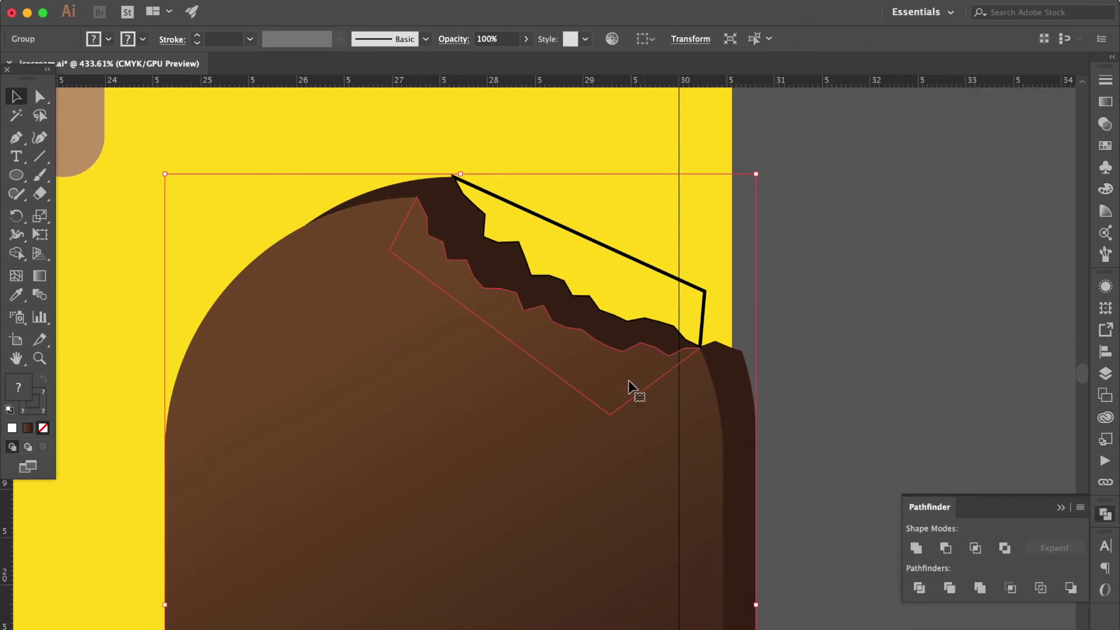
right_click(576, 370)
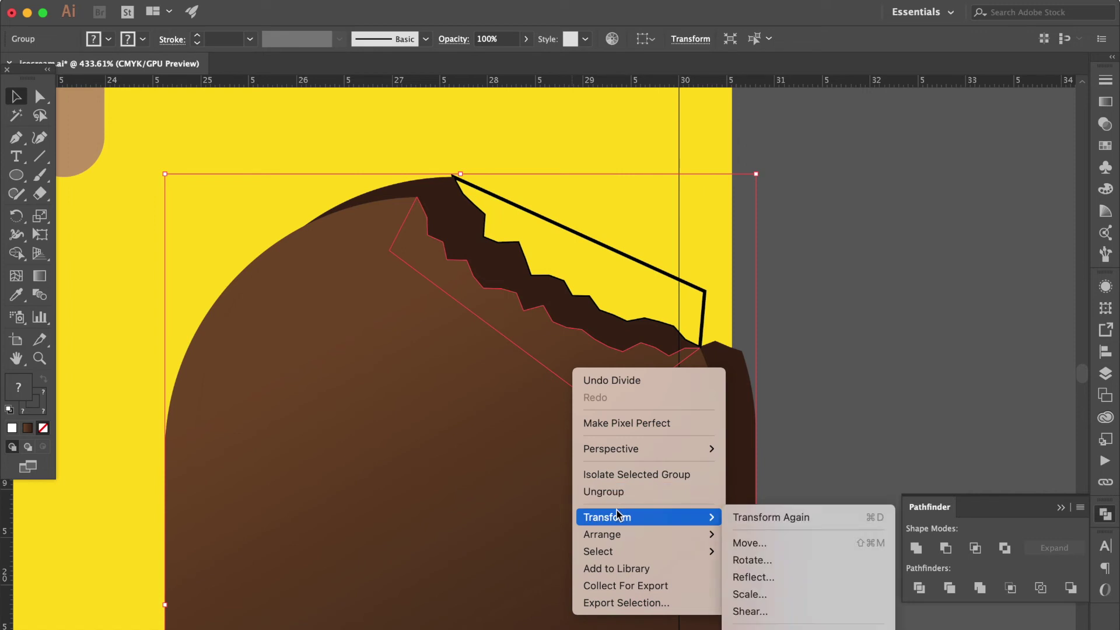
left_click(624, 493)
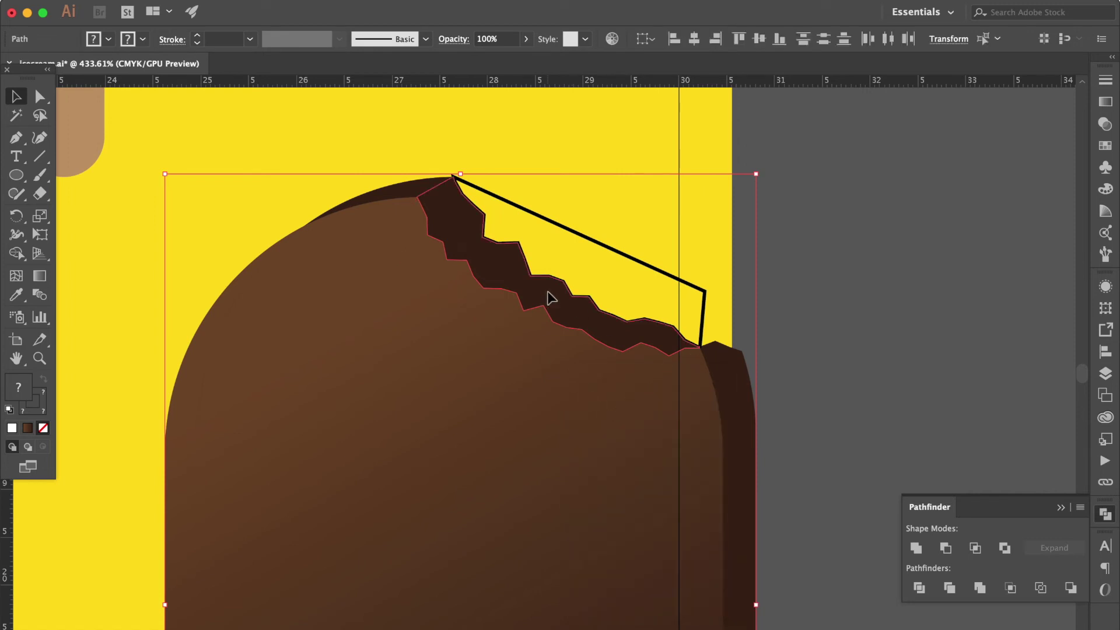
key("Delete")
left_click_drag(573, 311, 306, 324)
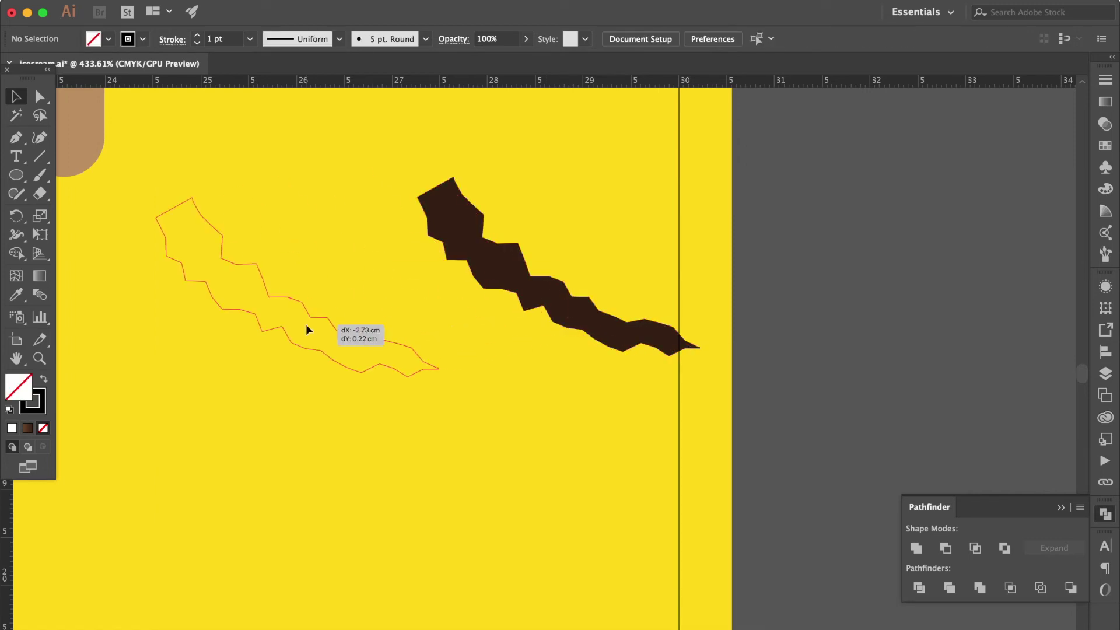
- Drag the jagged bite piece onto the left popsicle's top edge
scroll(846, 296, "left", 15)
left_click_drag(1049, 278, 130, 234)
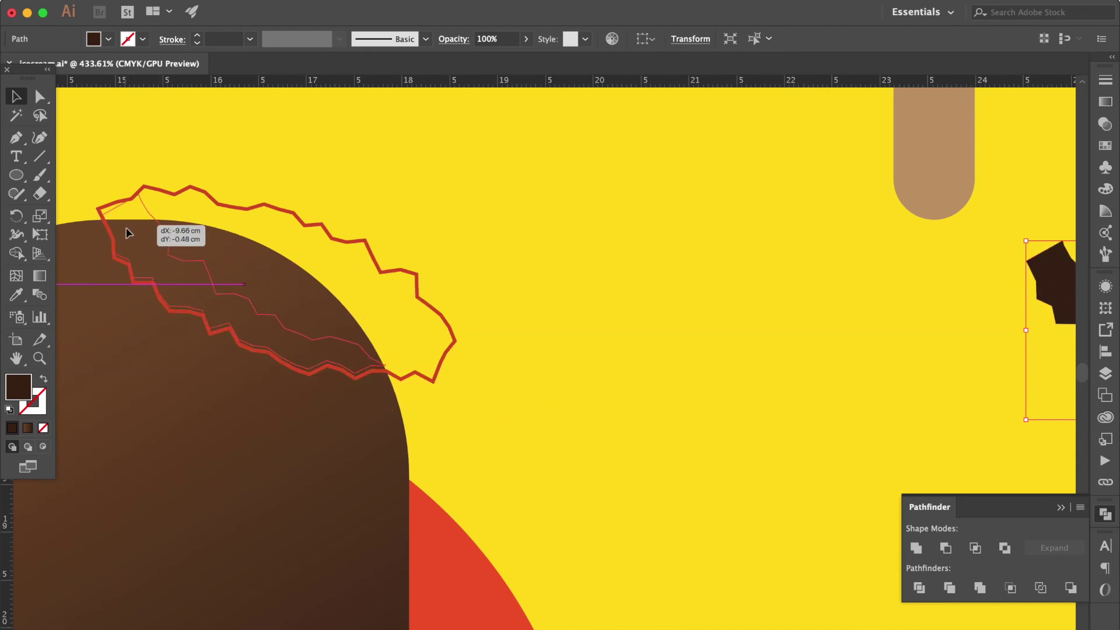
left_click_drag(130, 234, 131, 233)
scroll(278, 263, "left", 5)
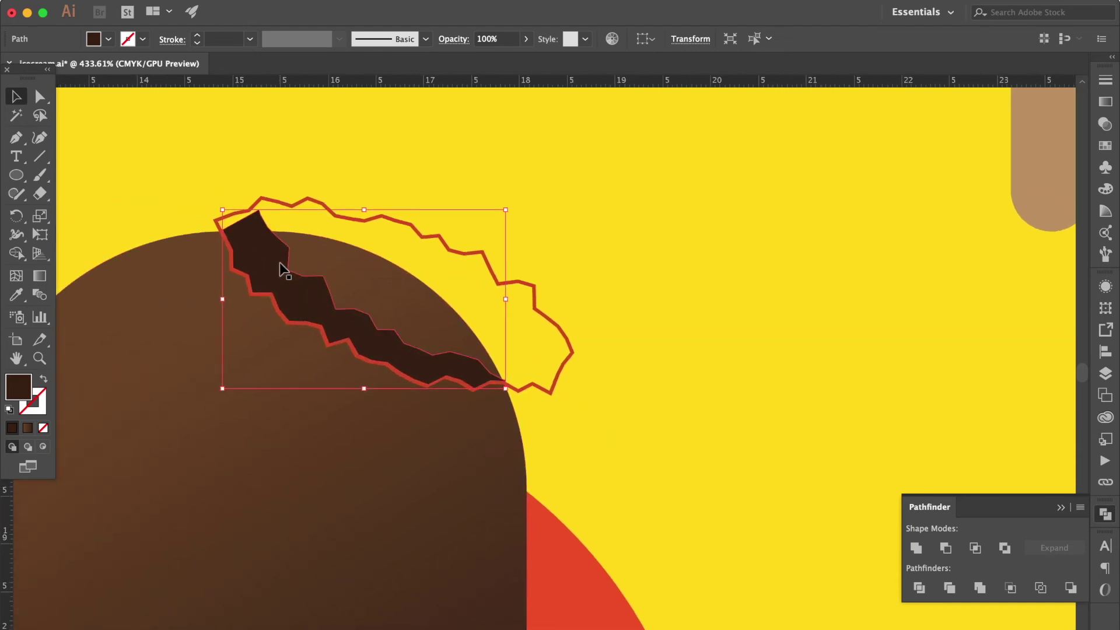
- Move the red outline and brown rectangle aside, then reset the bite piece to white fill, black stroke
left_click_drag(470, 254, 802, 254)
mouse_move(422, 369)
left_mouse_down()
mouse_move(791, 407)
mouse_move(888, 405)
left_mouse_up()
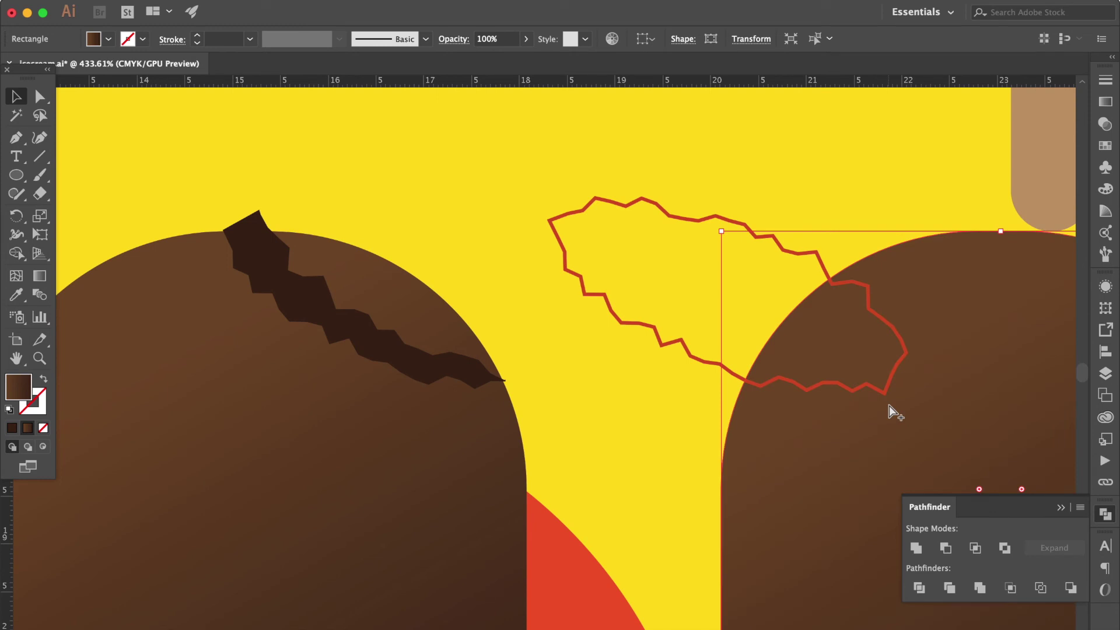
left_click(345, 329)
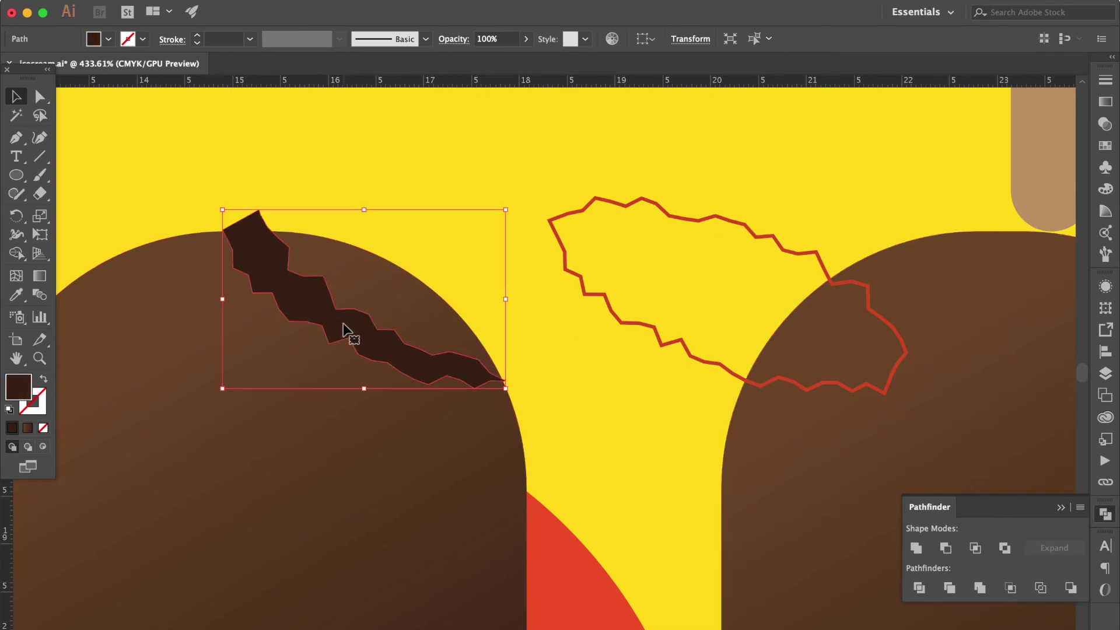
left_click(9, 410)
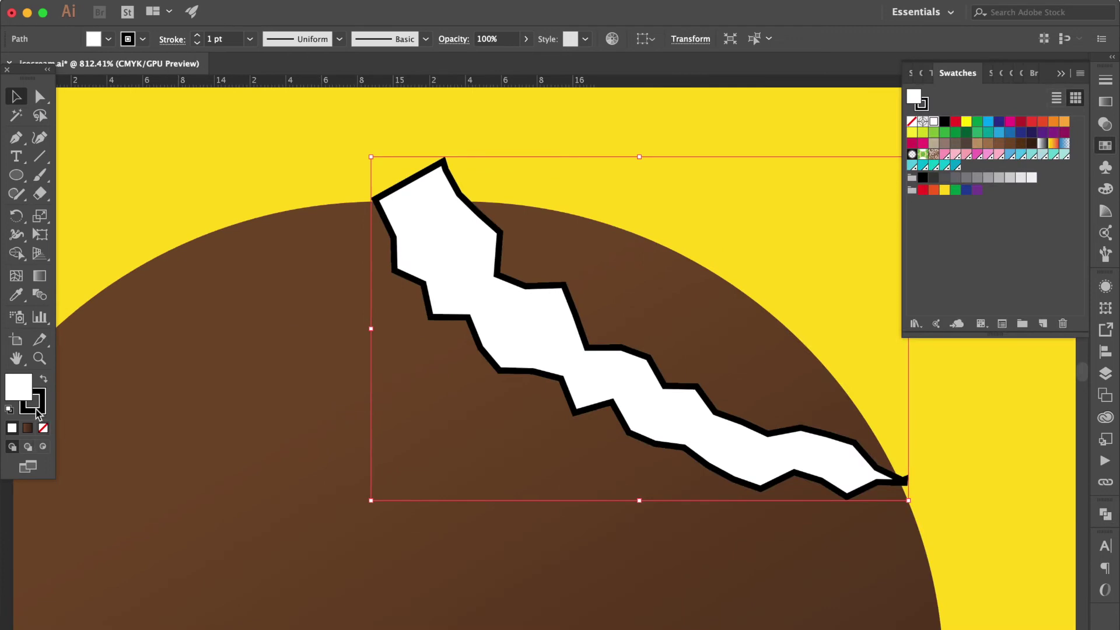
- Tidy the bite piece by deleting its extra end anchor and leaving it with no outline
left_click(36, 410)
left_click(1095, 148)
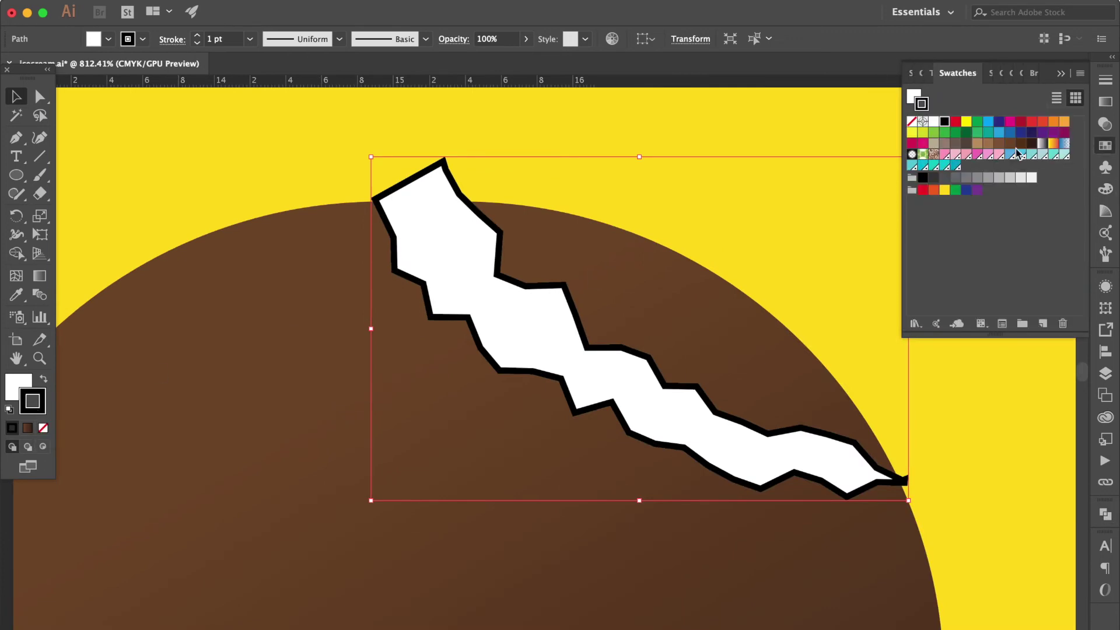
left_click(1007, 148)
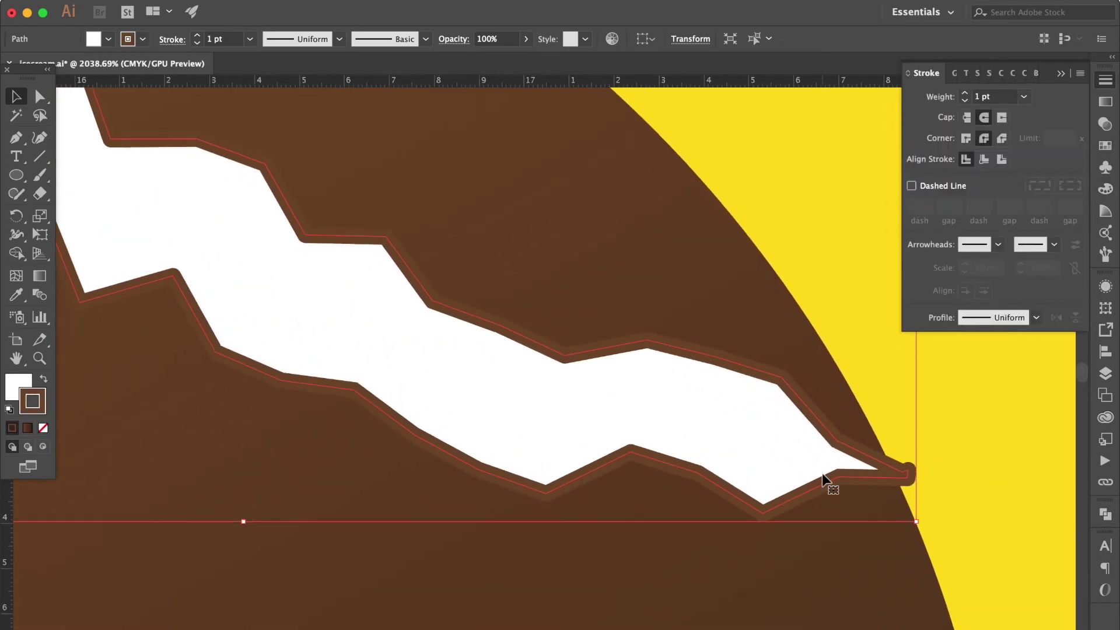
scroll(824, 480, "right", 3)
left_click(15, 138)
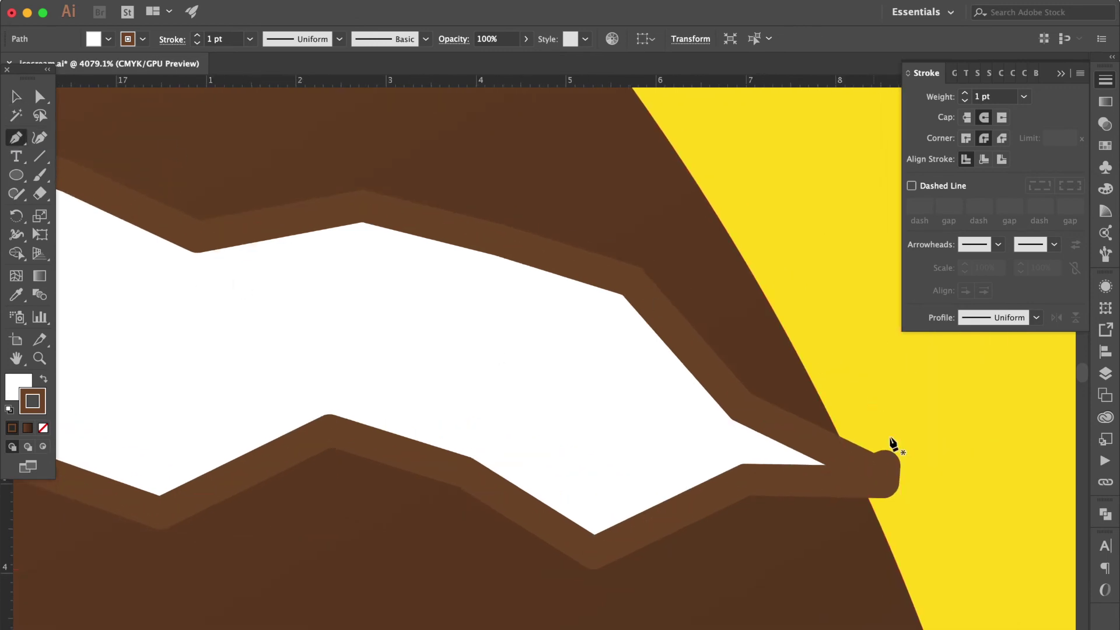
left_click(885, 470)
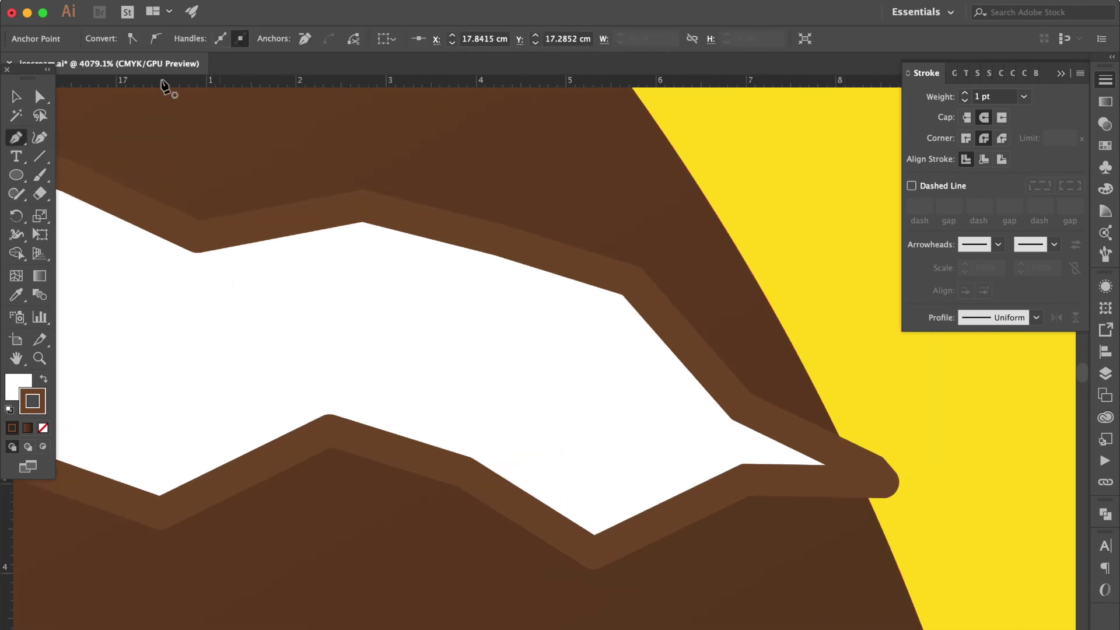
left_click(16, 96)
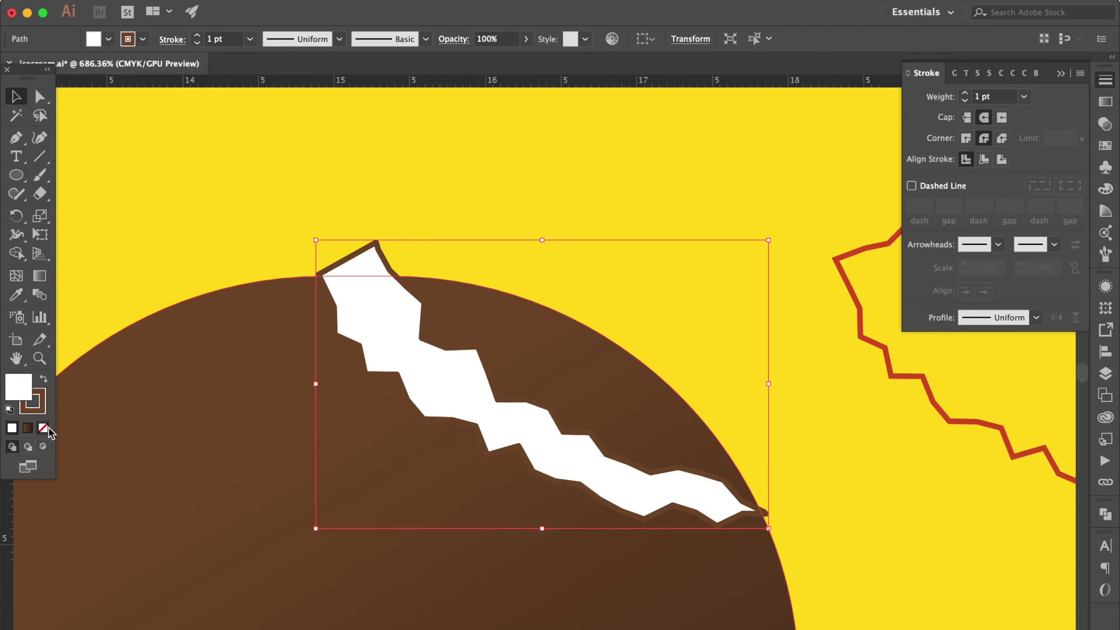
left_click(37, 401)
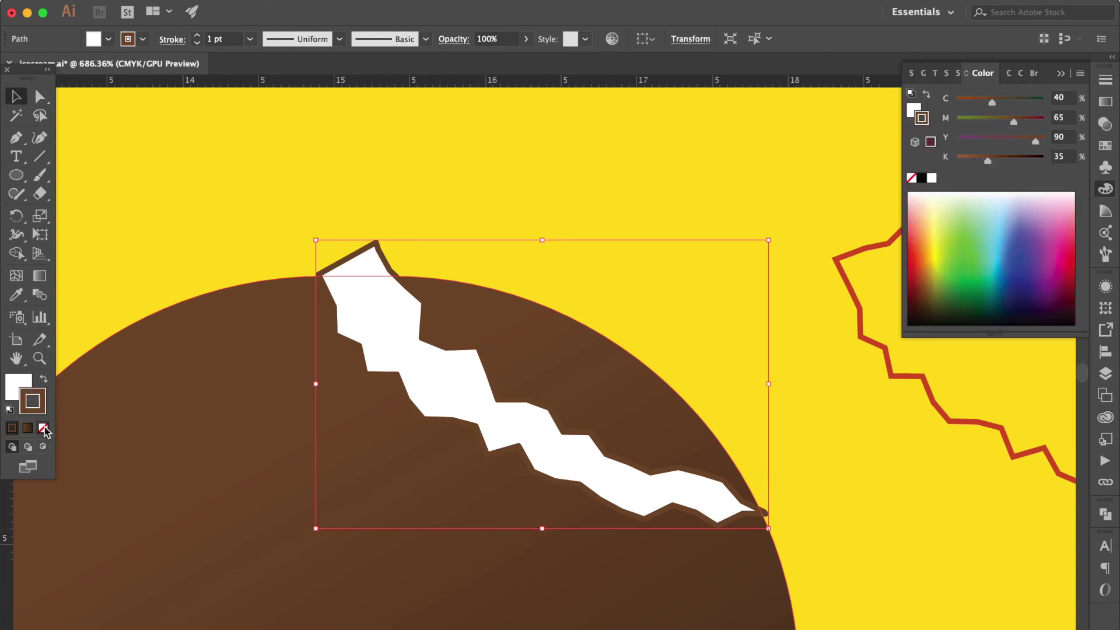
left_click(43, 428)
- Use Shape Builder to remove the white tip above the chocolate and the brown area beyond the bite
left_click(581, 296)
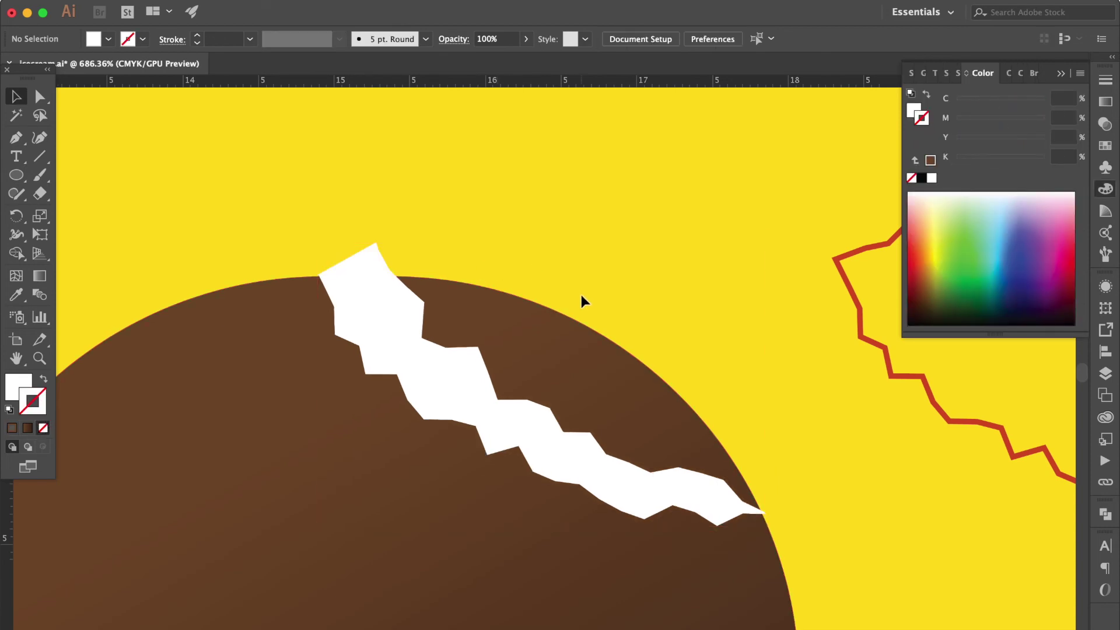
left_click(506, 430)
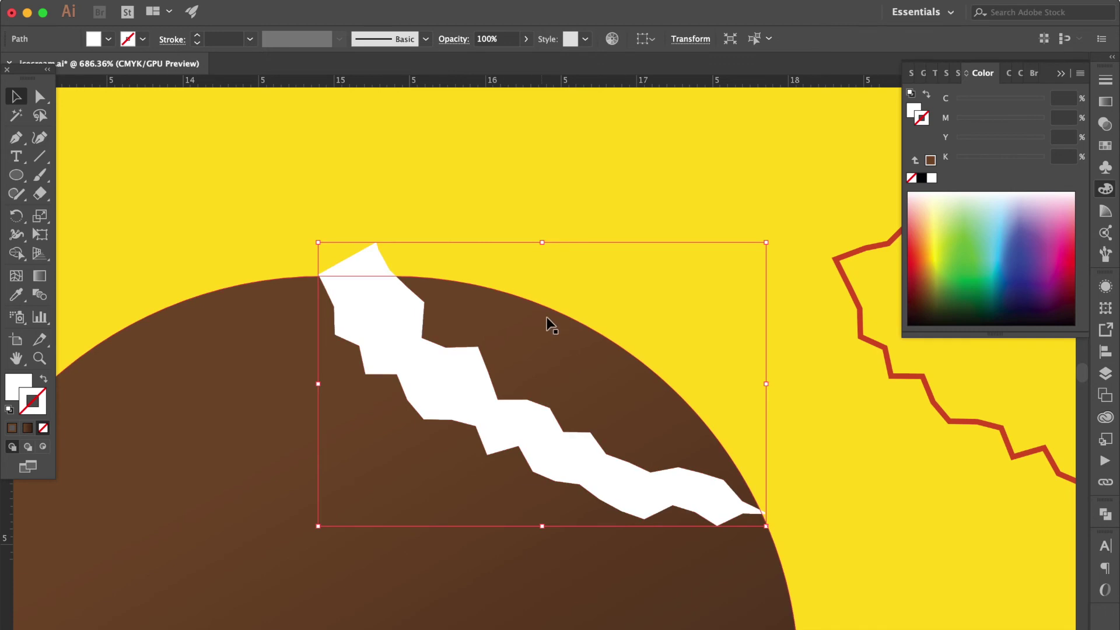
left_click(512, 349, "shift")
left_click(16, 253)
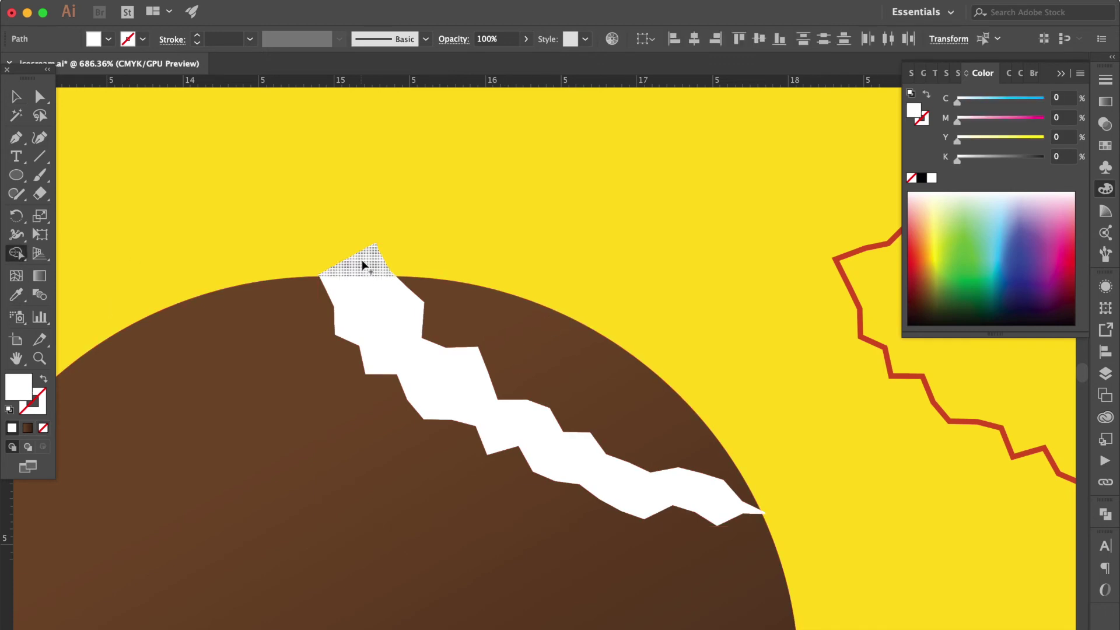
left_click(368, 260, "alt")
left_click(513, 336, "alt")
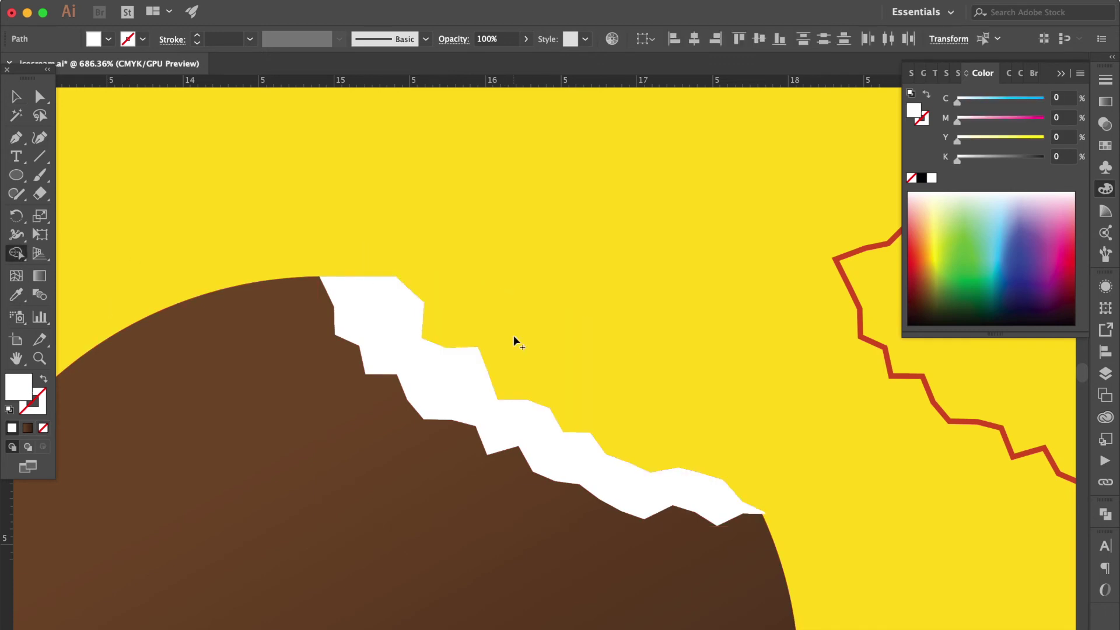
left_click(17, 102)
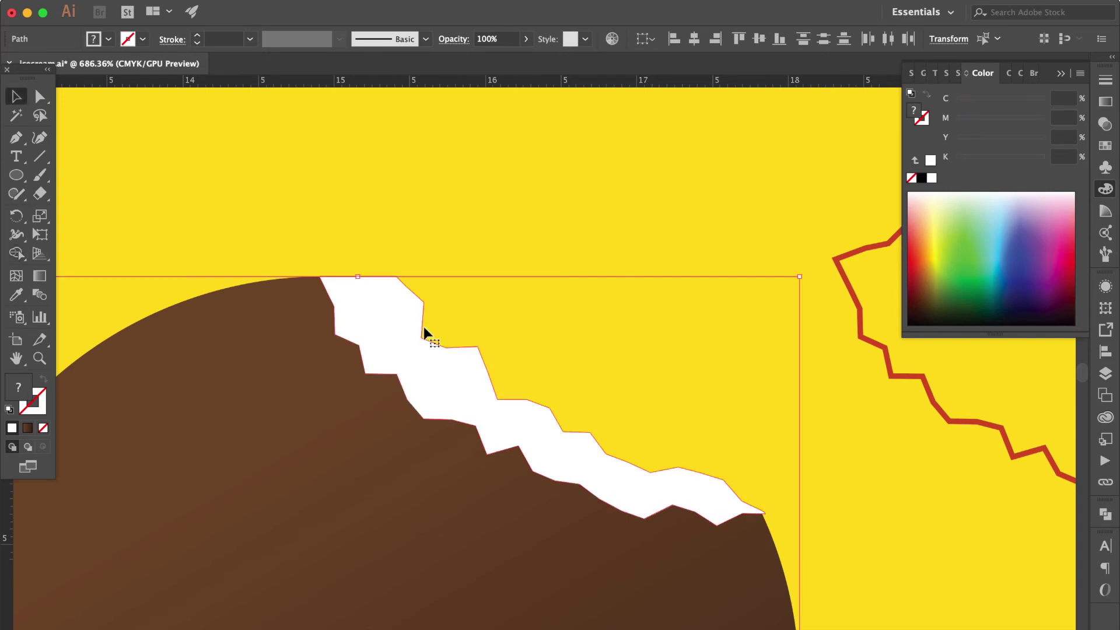
- Fill the bite dark brown, duplicate it behind, turn the front copy white and nudge it down-left
left_click(386, 335)
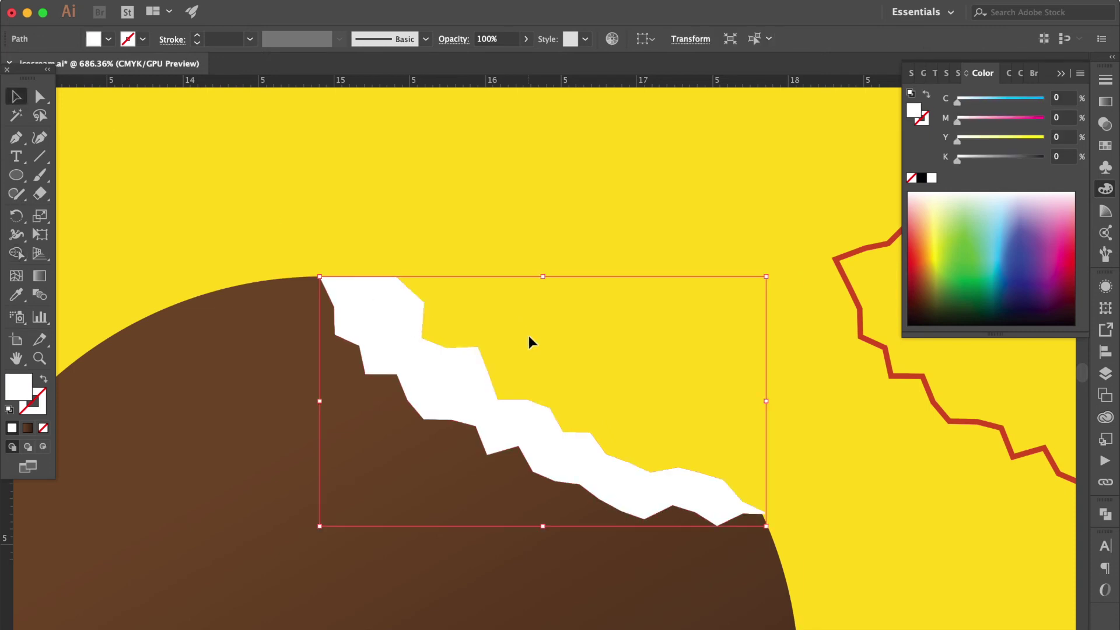
left_click(1101, 146)
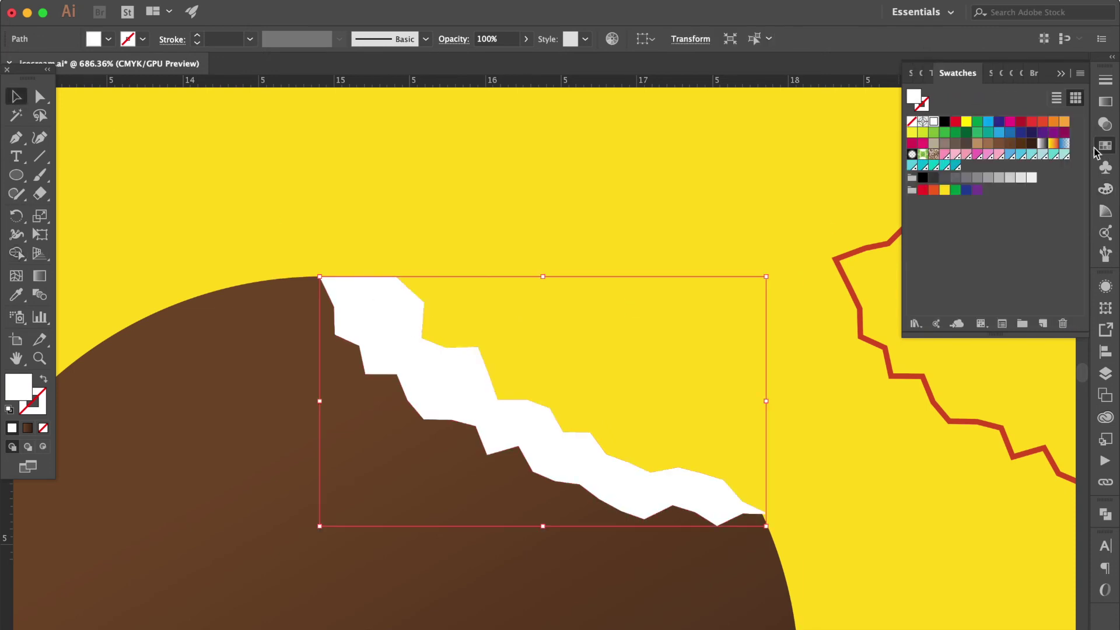
left_click(1021, 145)
key("ctrl+h")
key("ctrl+h")
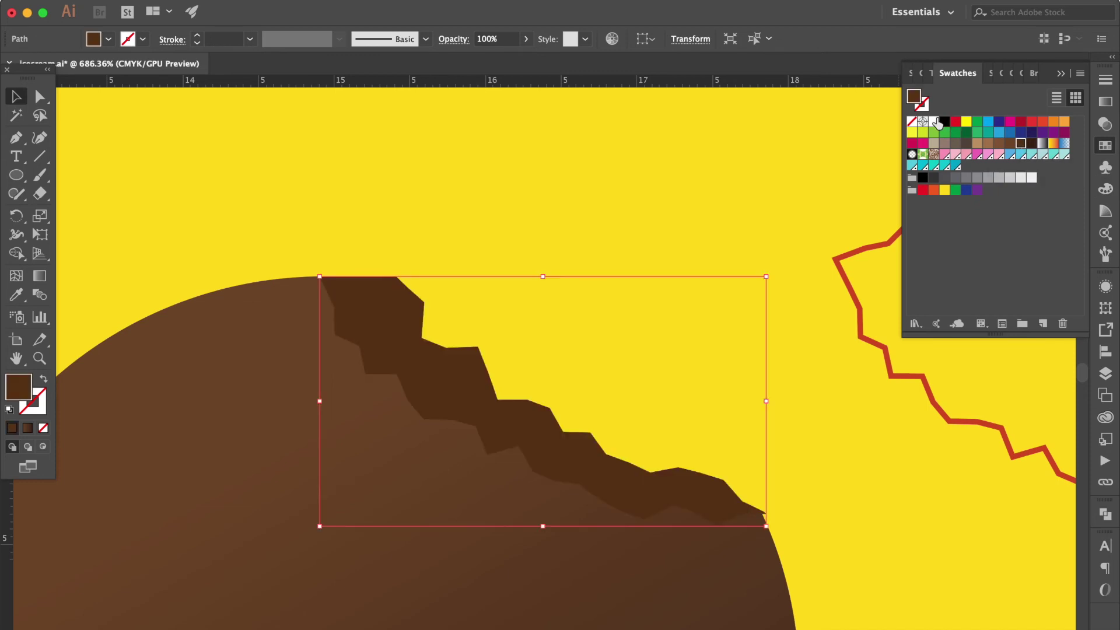
left_click(935, 121)
key("Left")
key("Down")
left_click(641, 384)
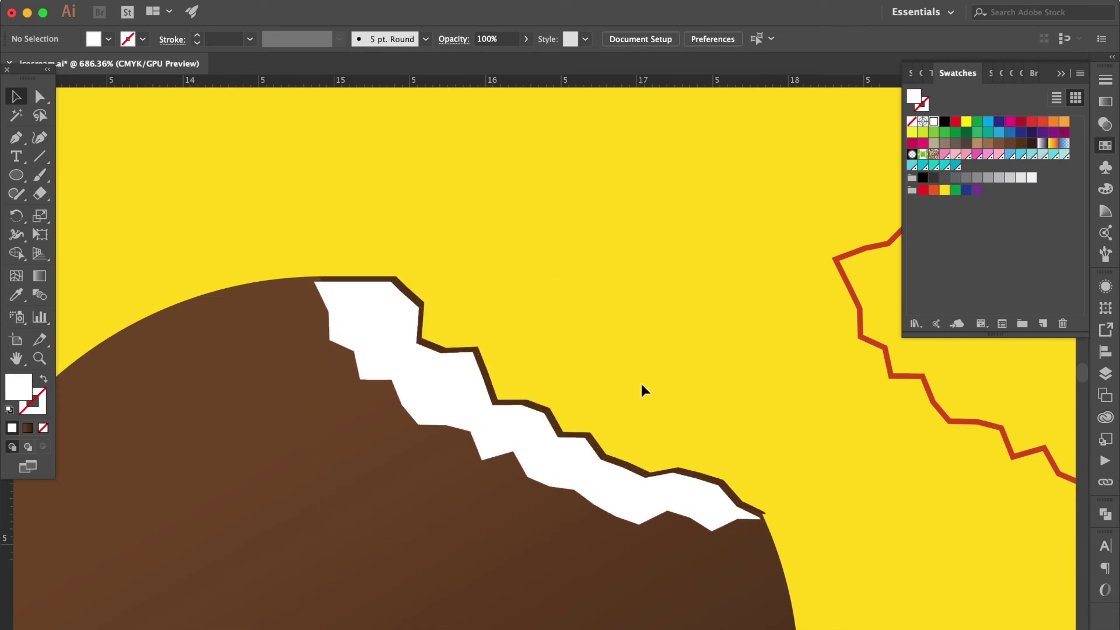
scroll(641, 383, "down", 5)
scroll(739, 382, "down", 3)
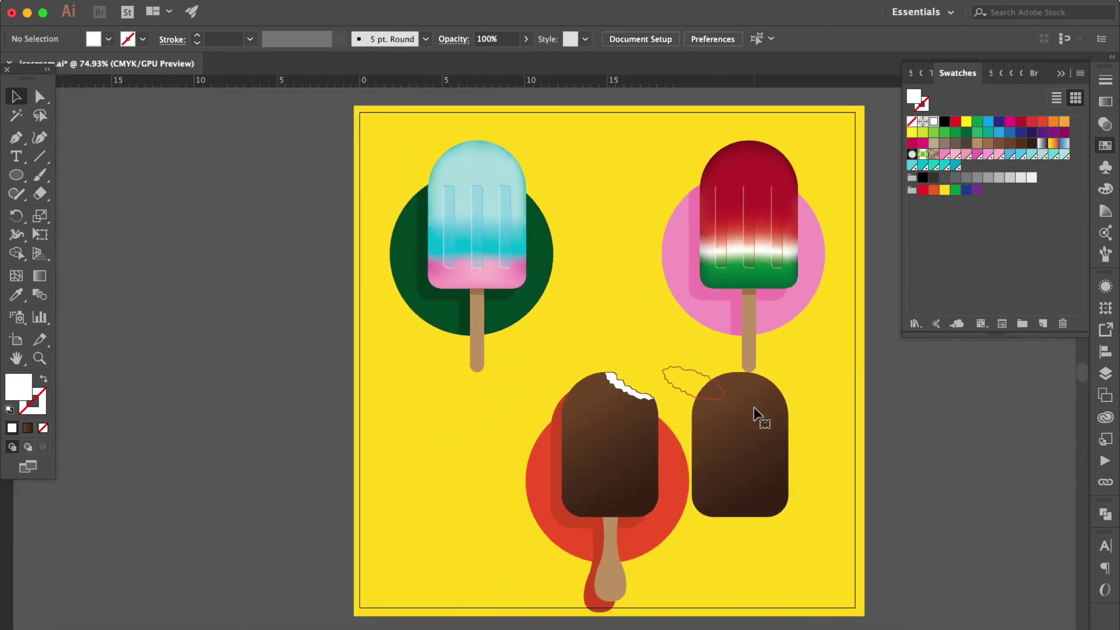
- Delete the spare chocolate popsicle and the leftover red outline path
left_click(754, 412)
key("Delete")
left_click(714, 388)
key("Delete")
- Zoom in and fill the bite-tip pieces dark brown
scroll(666, 398, "up", 5)
scroll(666, 398, "up", 2)
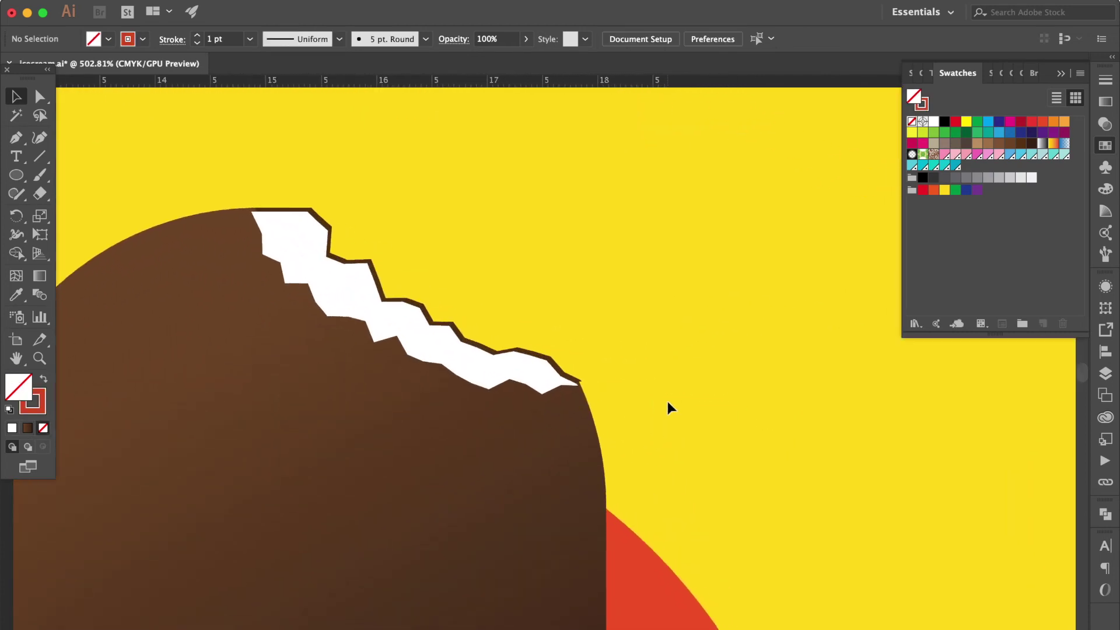
scroll(666, 397, "up", 3)
scroll(666, 398, "up", 3)
left_click(302, 312)
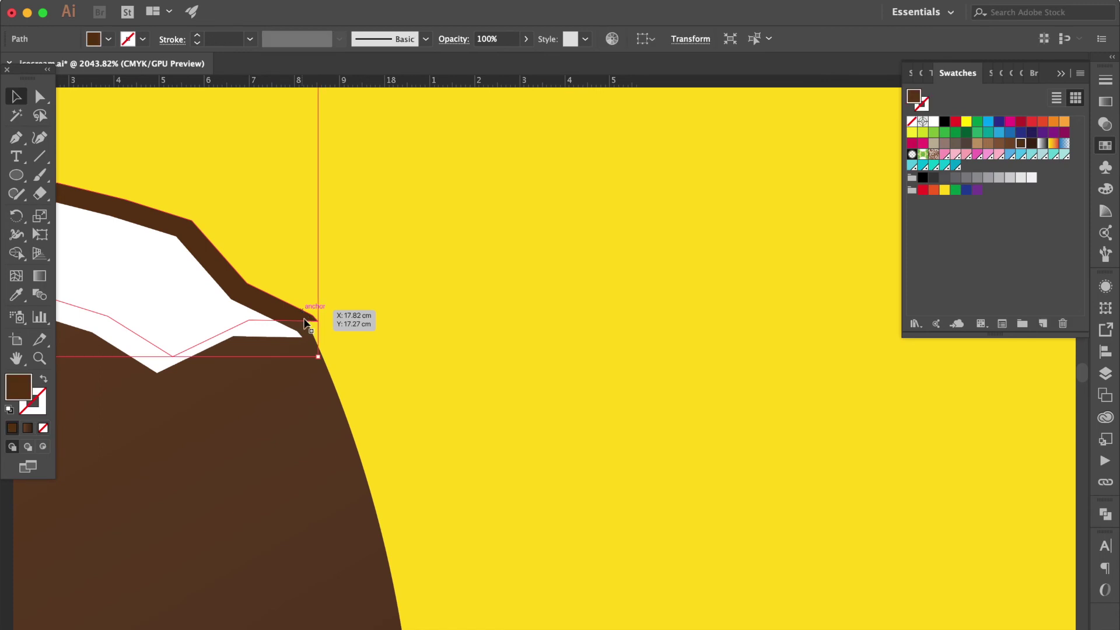
left_click(296, 386, "shift")
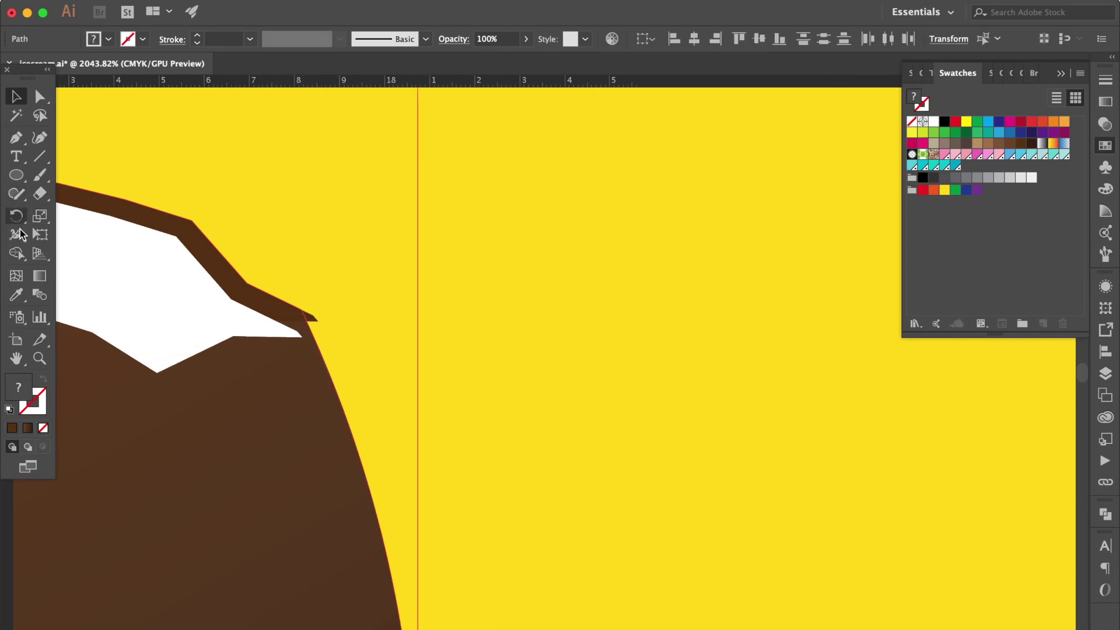
left_click(308, 318)
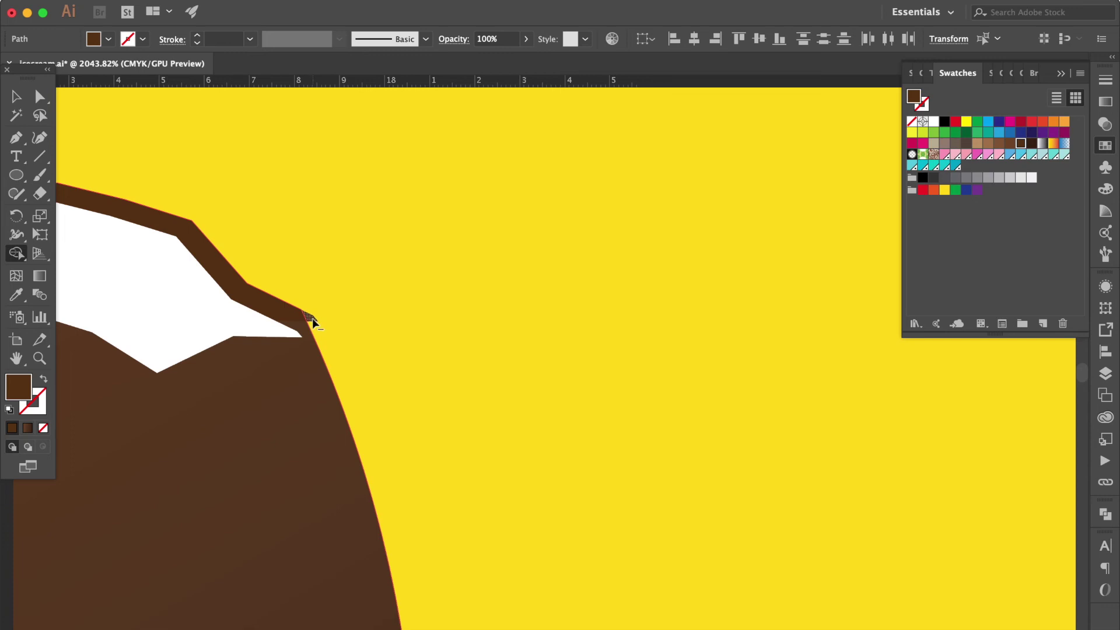
scroll(350, 330, "down", 2)
scroll(377, 342, "down", 2)
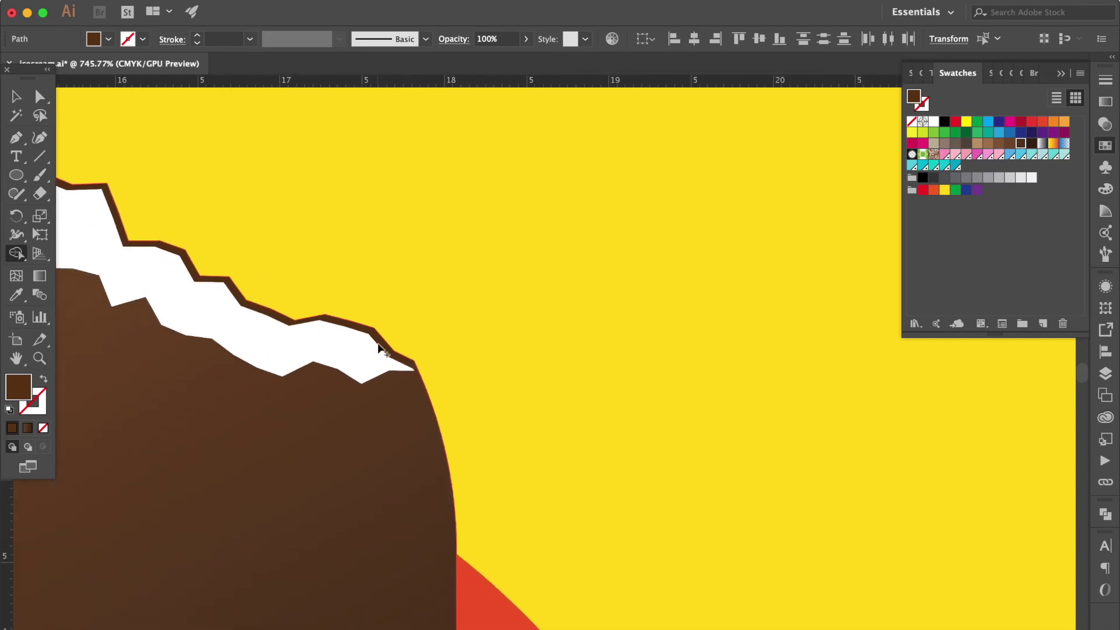
scroll(376, 350, "down", 2)
scroll(373, 345, "down", 3)
scroll(373, 345, "down", 3)
- Select the chocolate bar, red drip, stick and red circle together
key("v")
left_click(183, 273)
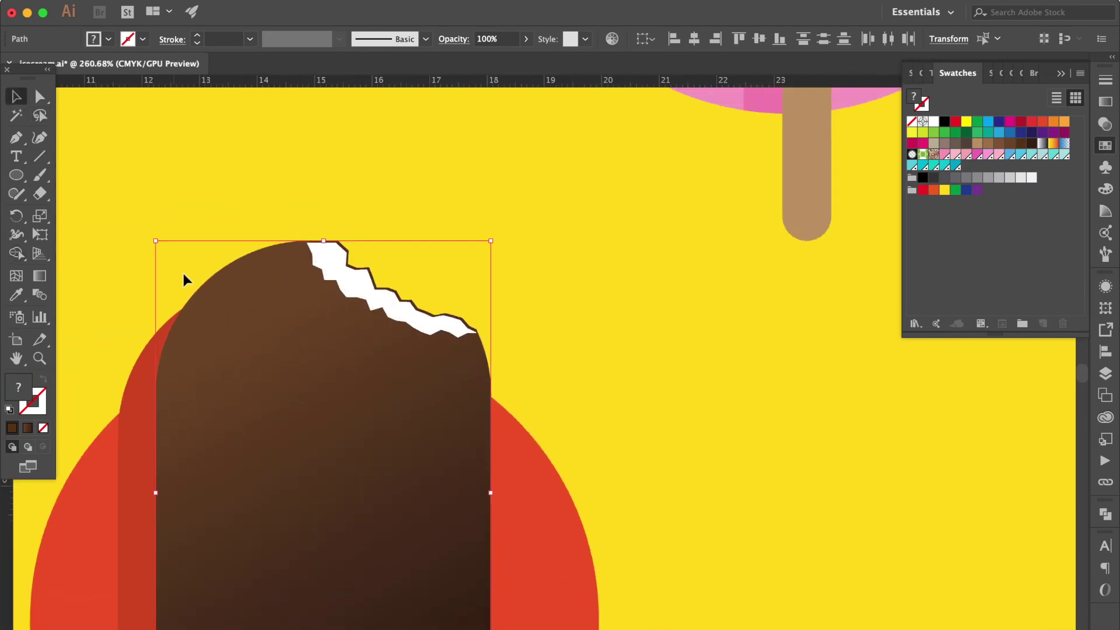
scroll(183, 273, "down", 3)
scroll(183, 273, "left", 3)
scroll(314, 429, "down", 2)
scroll(379, 449, "down", 1)
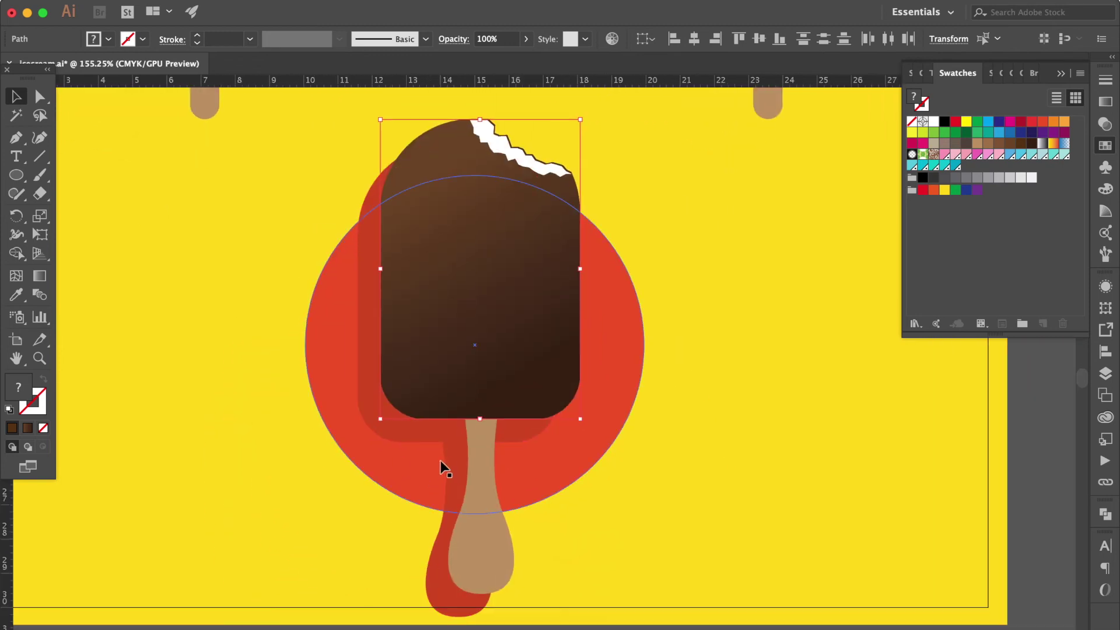
left_click(449, 468)
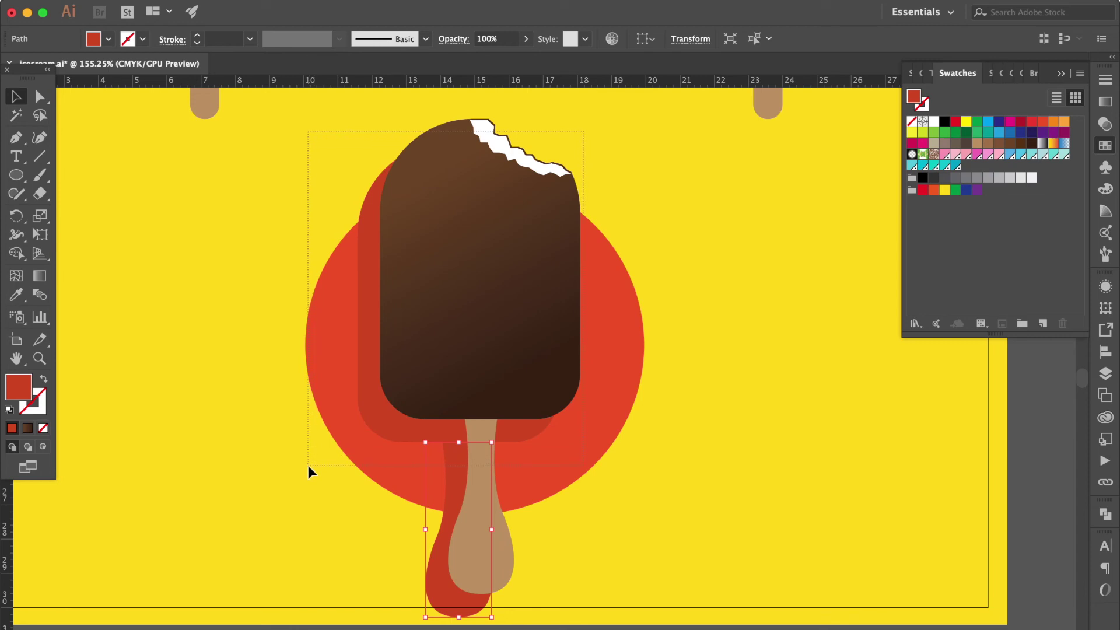
left_click_drag(308, 465, 310, 476)
left_click(613, 341, "shift")
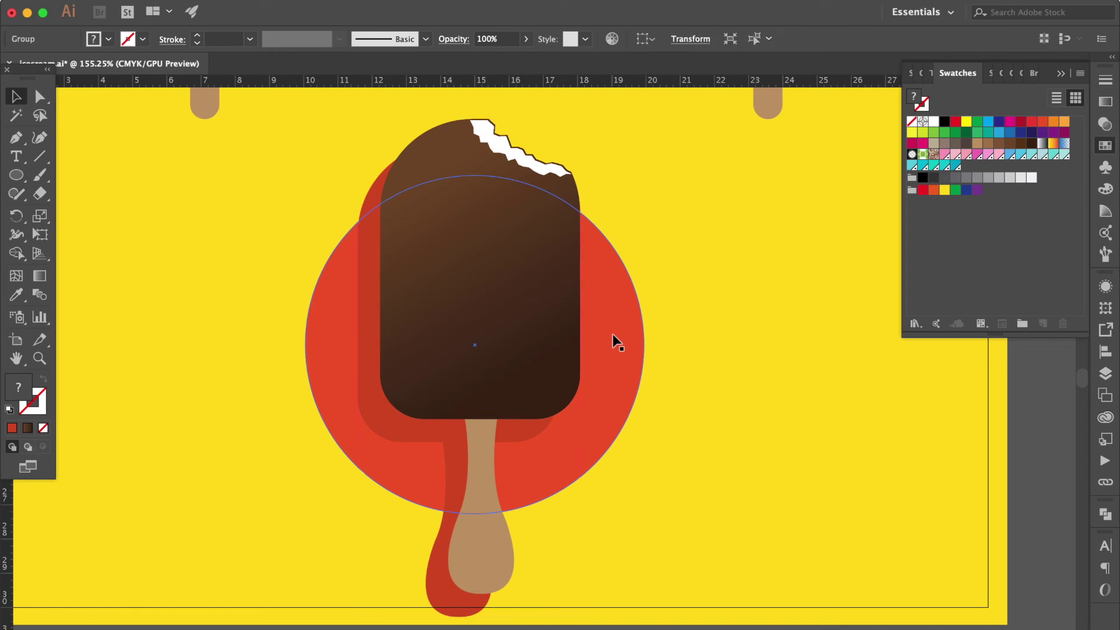
left_click(613, 334, "shift")
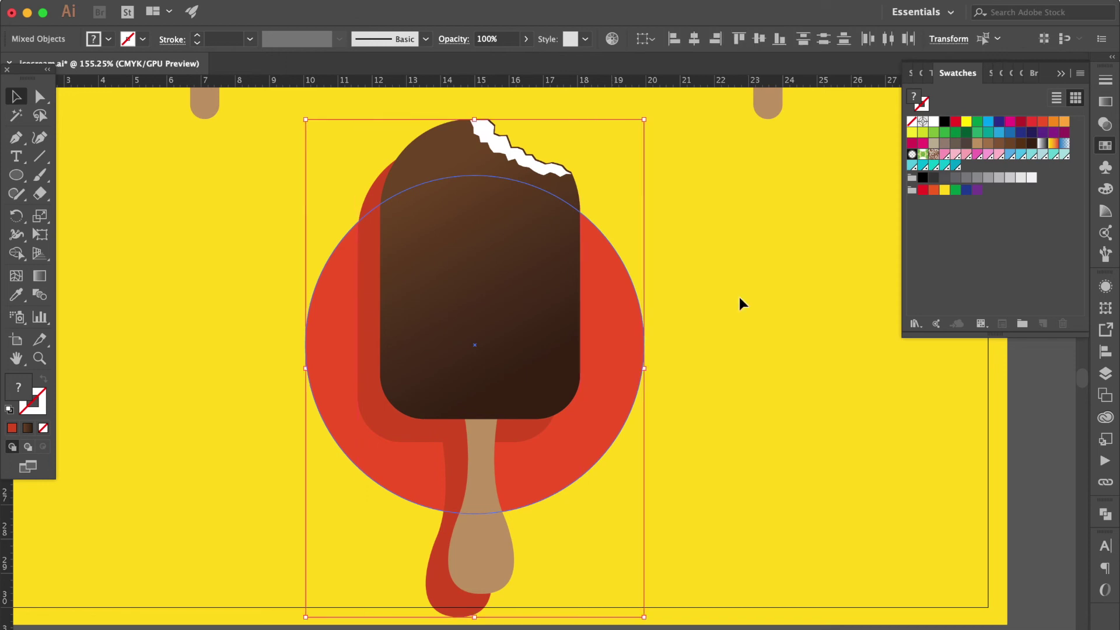
- Centre the chocolate popsicle horizontally on the red circle
left_click(1100, 352)
left_click(943, 321)
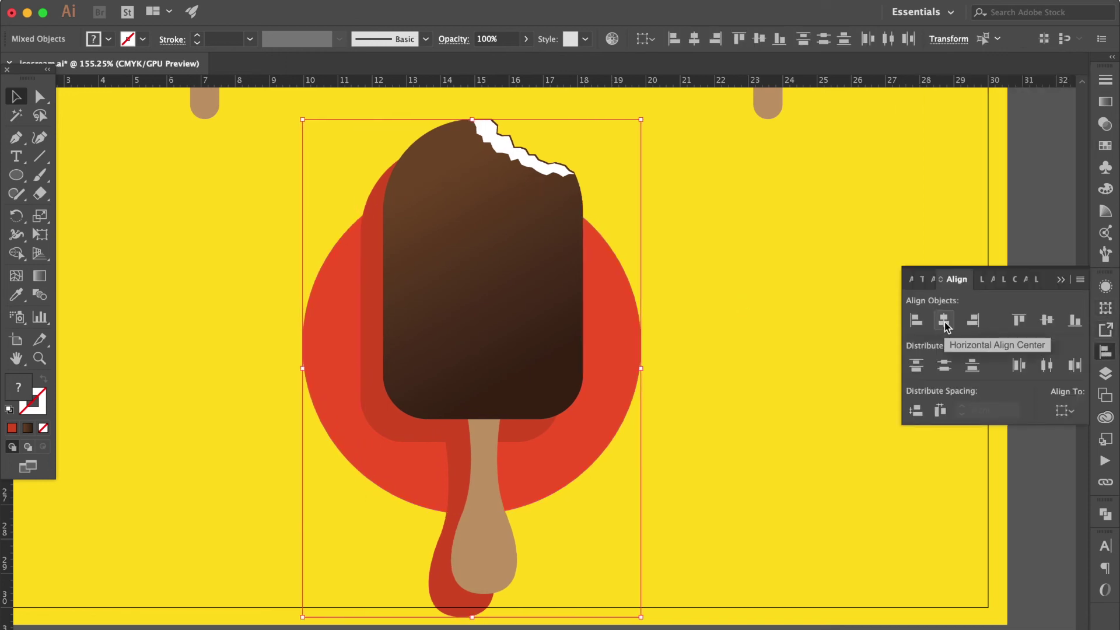
left_click(670, 287)
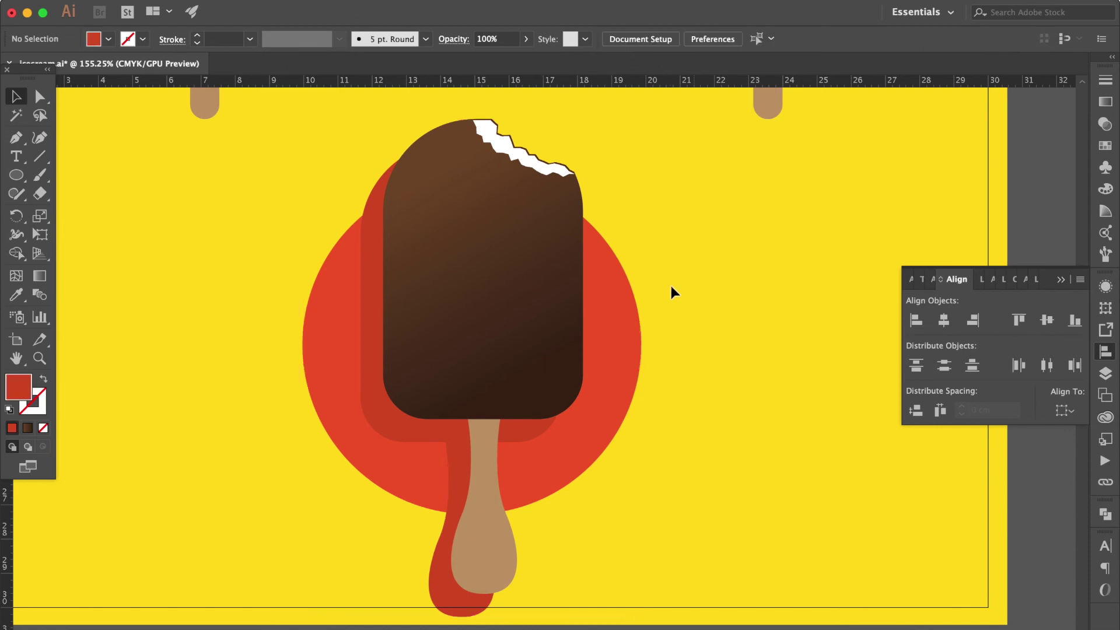
left_click(364, 313)
left_click(744, 366)
- Move the popsicle stick and red drip upward together
scroll(554, 436, "down", 3)
left_click(432, 505)
left_click(408, 522, "shift")
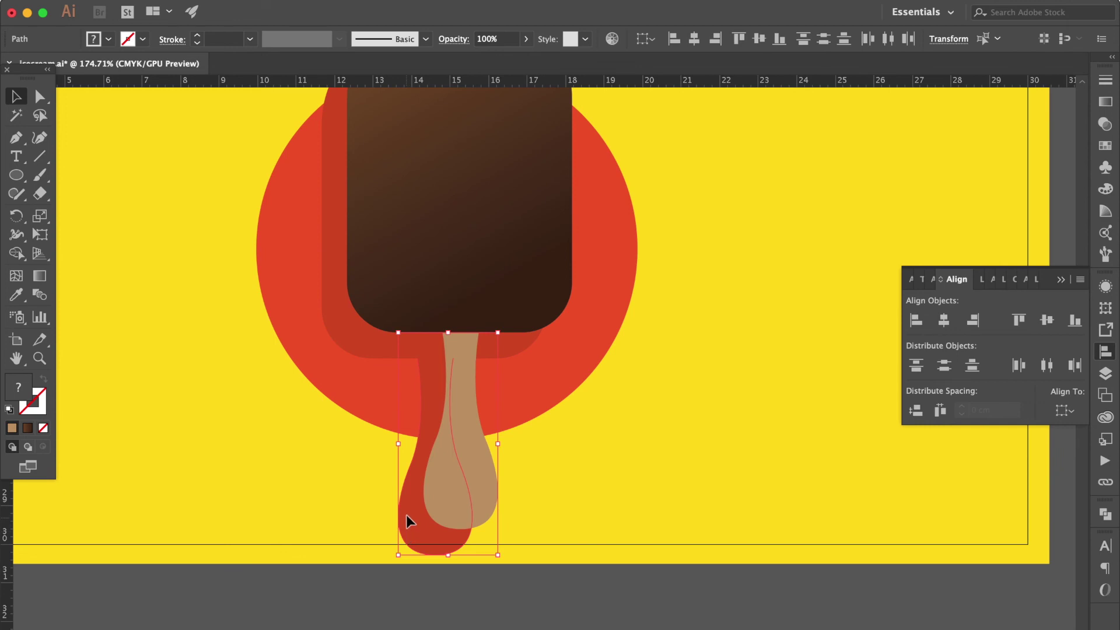
left_click_drag(406, 514, 405, 476)
left_click(625, 467)
scroll(625, 467, "down", 3)
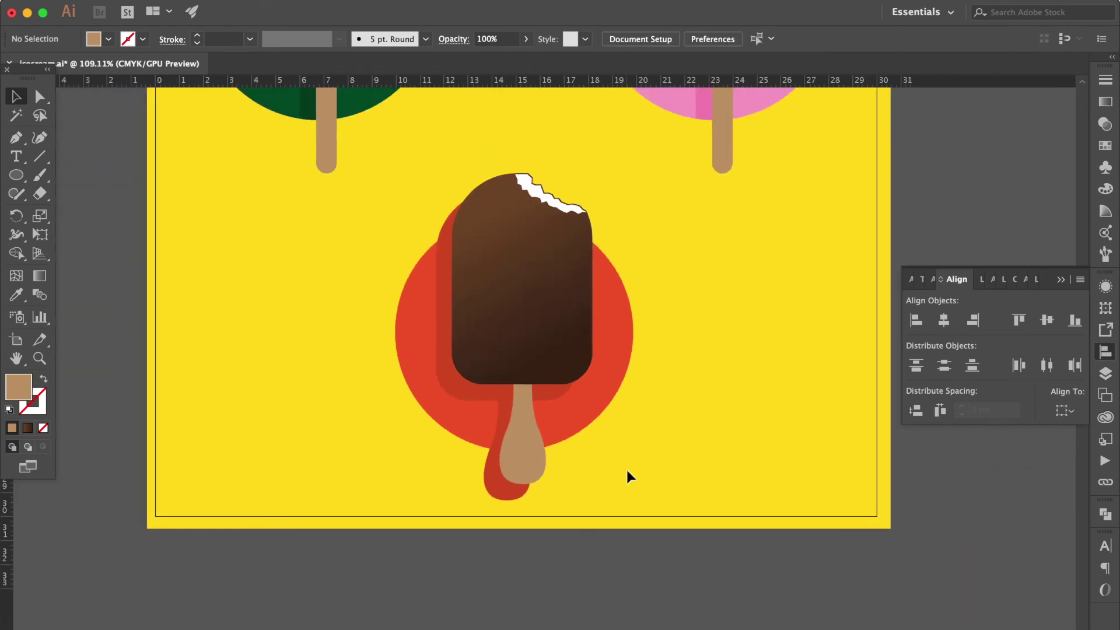
- Trim away the part of the red drip that extends outside the circle
left_click(492, 488)
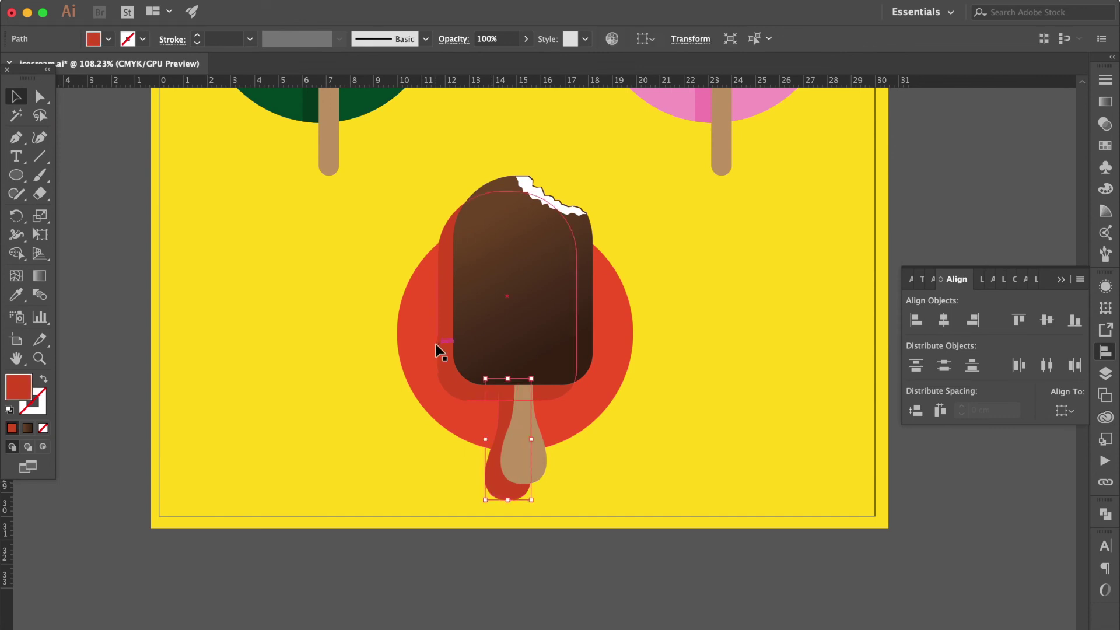
left_click(408, 329, "shift")
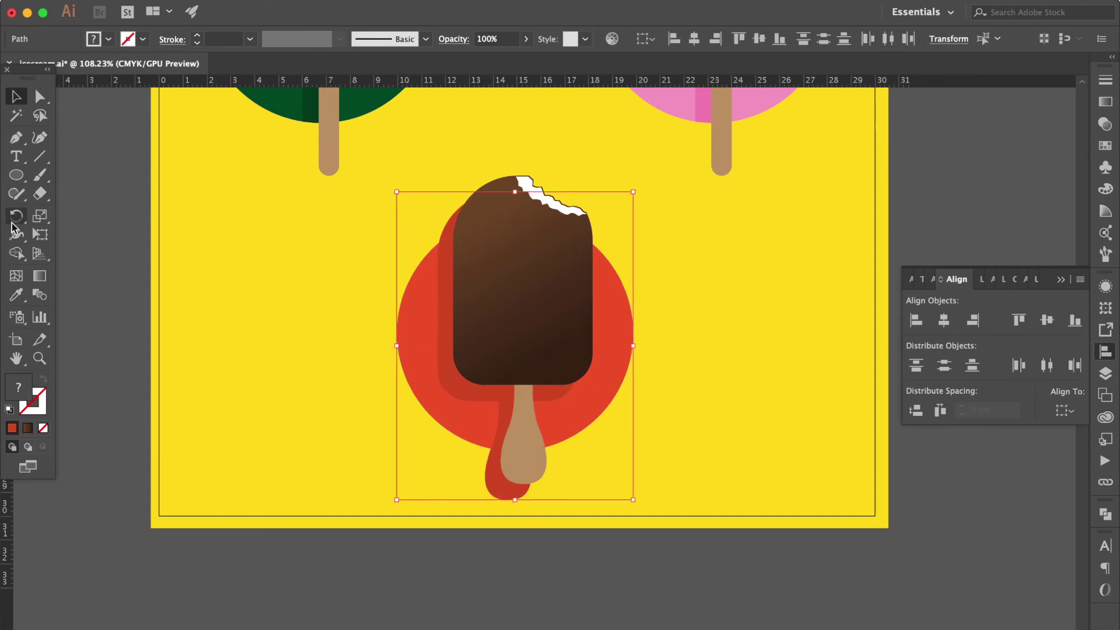
left_click(17, 253)
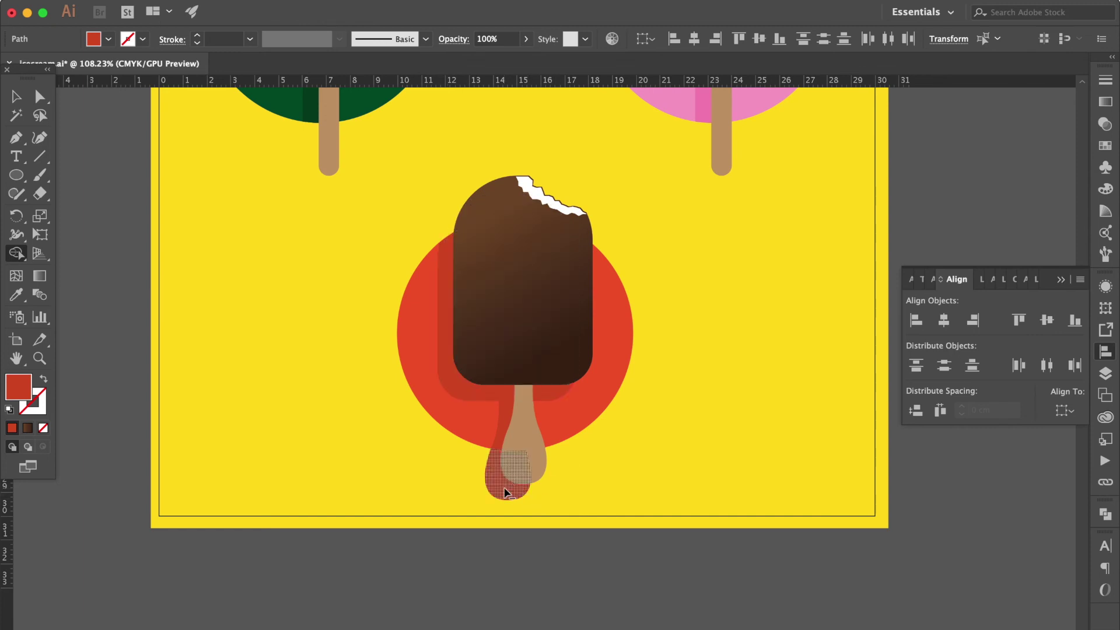
left_click(14, 103)
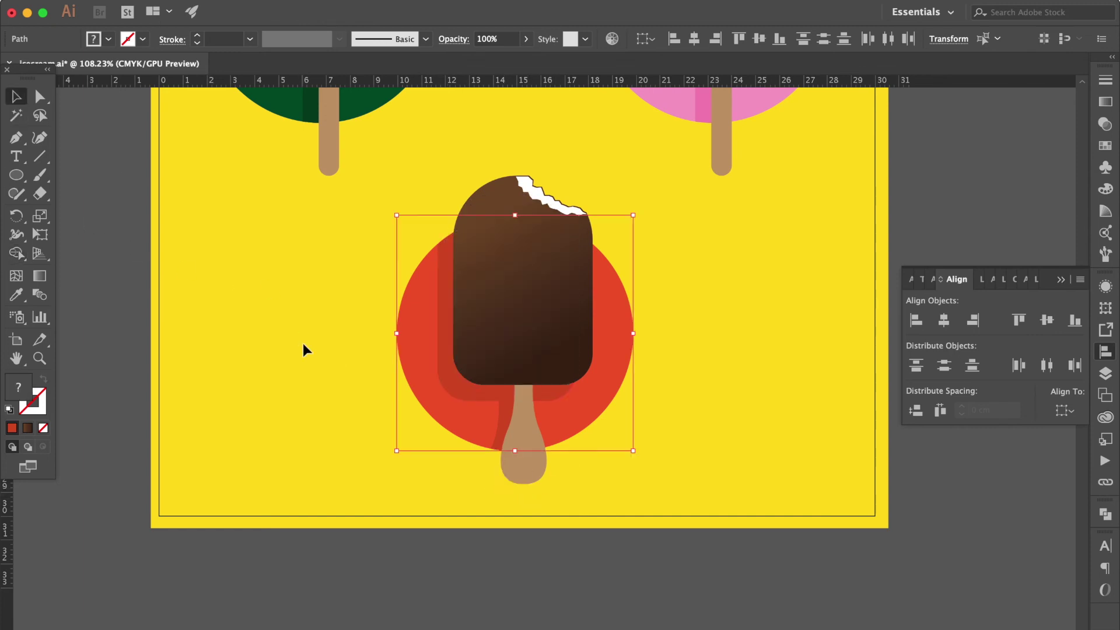
left_click(303, 343)
scroll(302, 342, "up", 3)
scroll(303, 343, "up", 2)
scroll(548, 390, "right", 10)
scroll(548, 390, "down", 2)
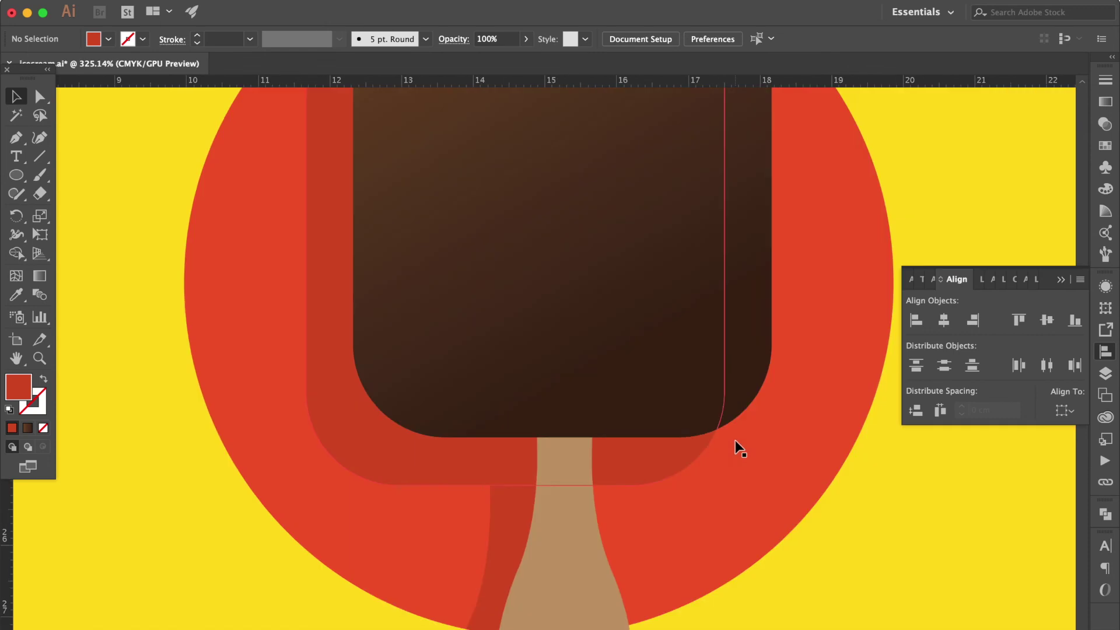
- Draw a small rectangle over the stick's top end and make it an unfilled red outline
left_click_drag(16, 174, 61, 175)
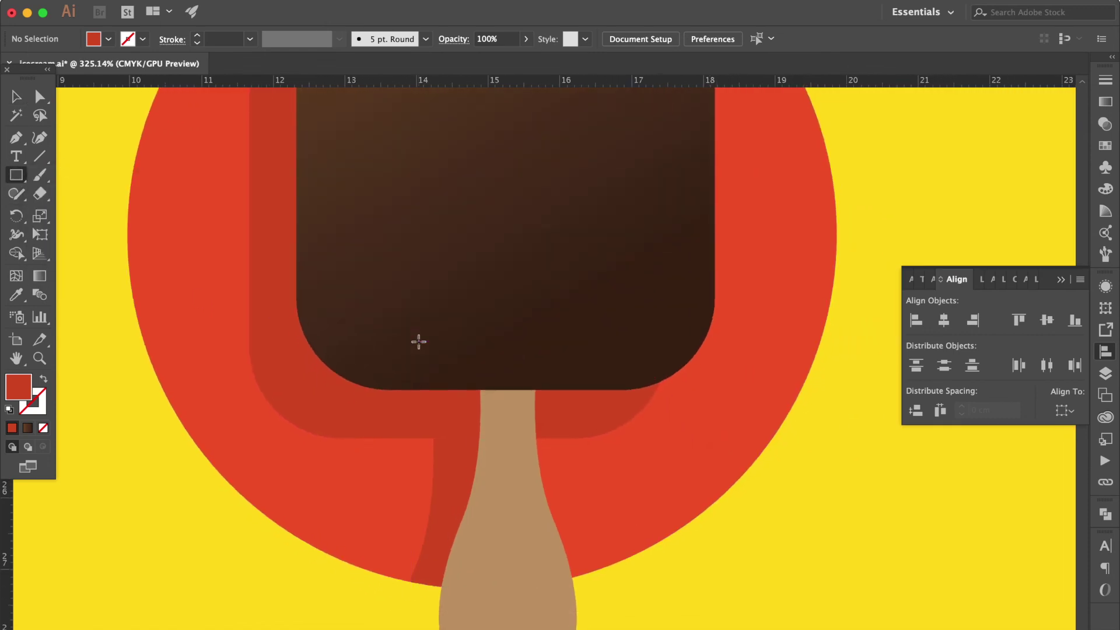
scroll(418, 340, "up", 3)
scroll(417, 339, "up", 3)
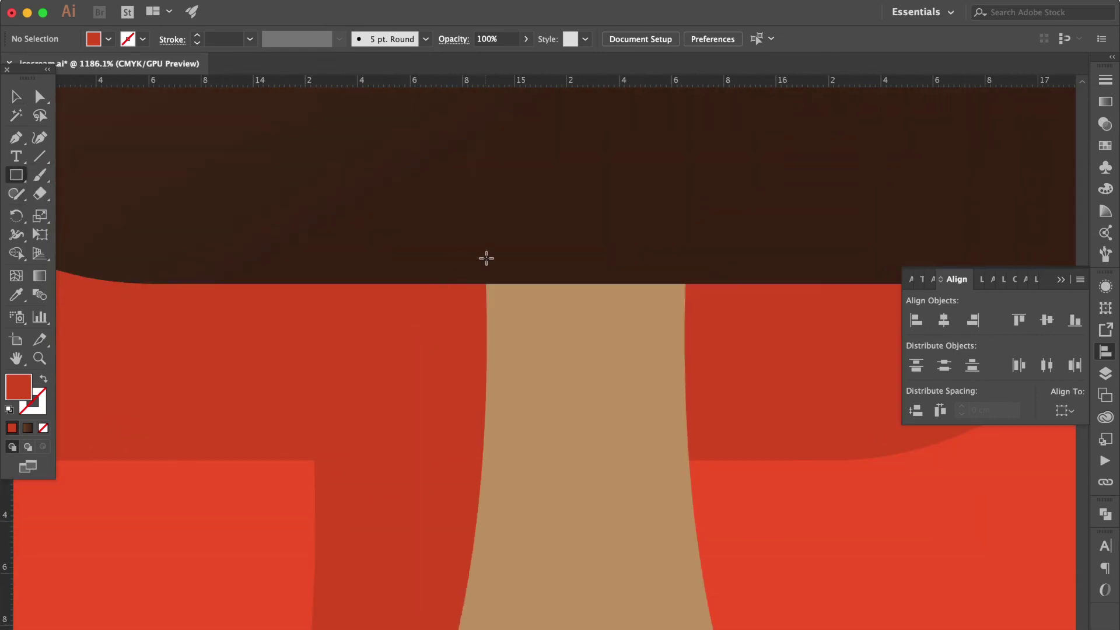
left_click_drag(470, 244, 706, 386)
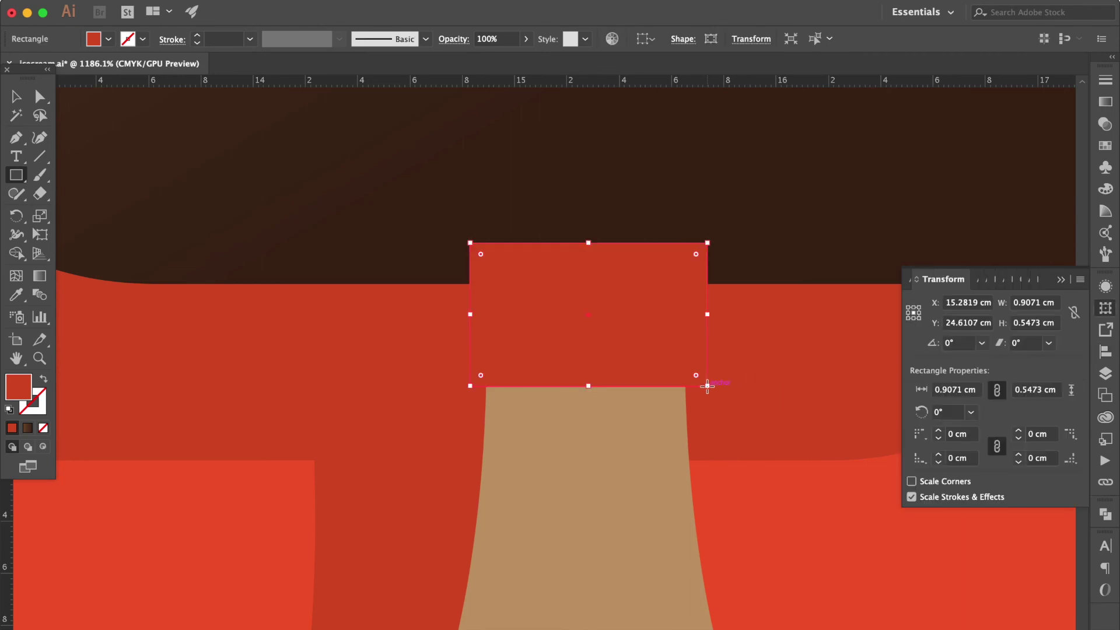
left_click(15, 96)
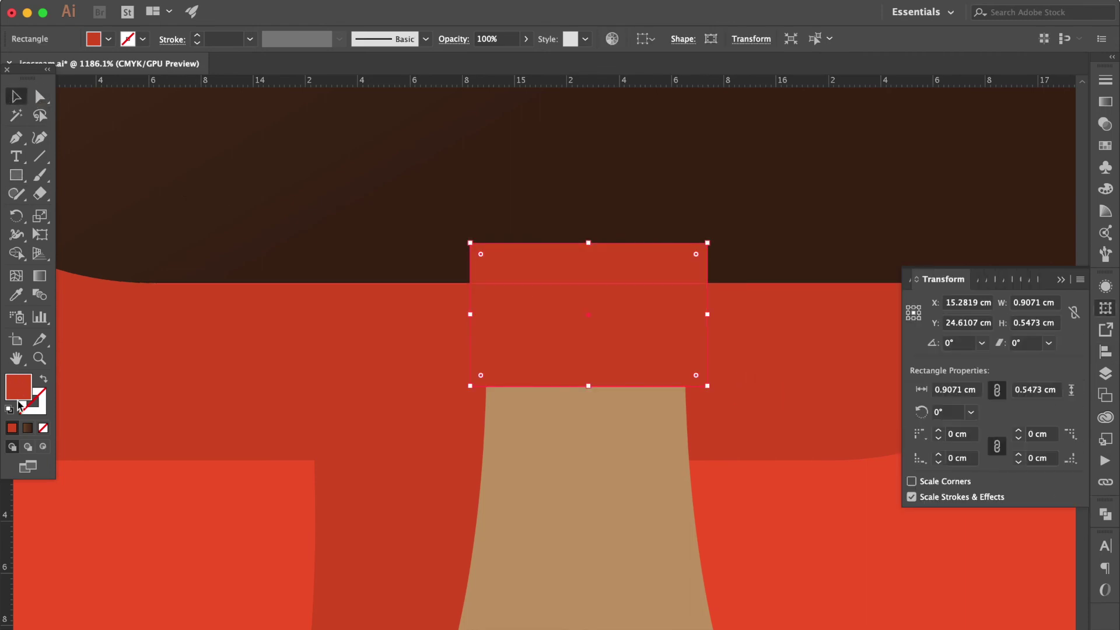
left_click(43, 379)
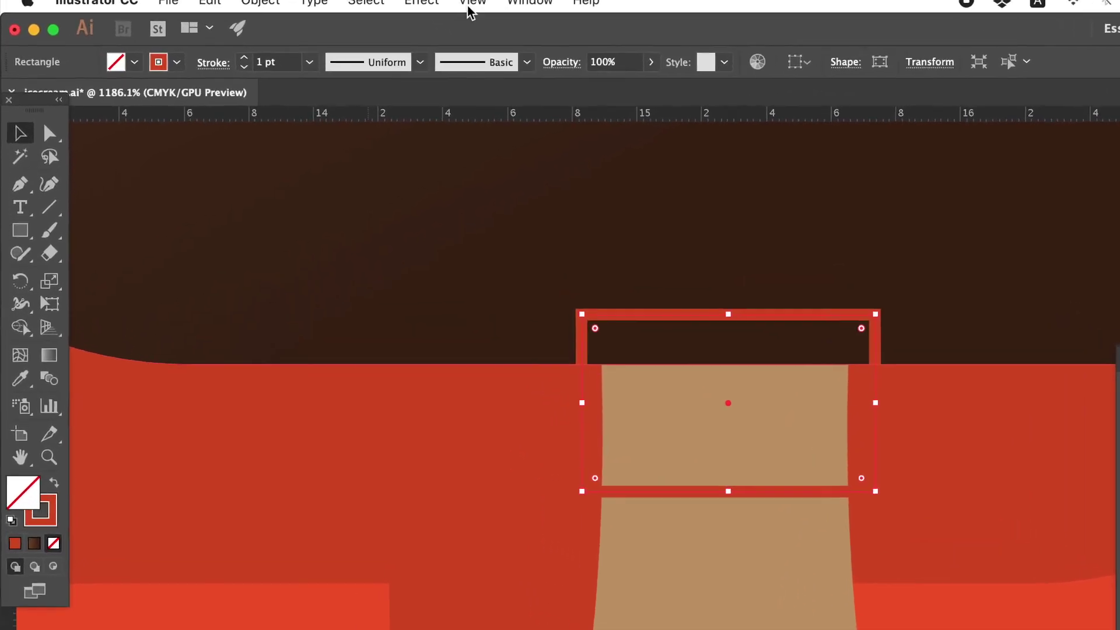
left_click(469, 7)
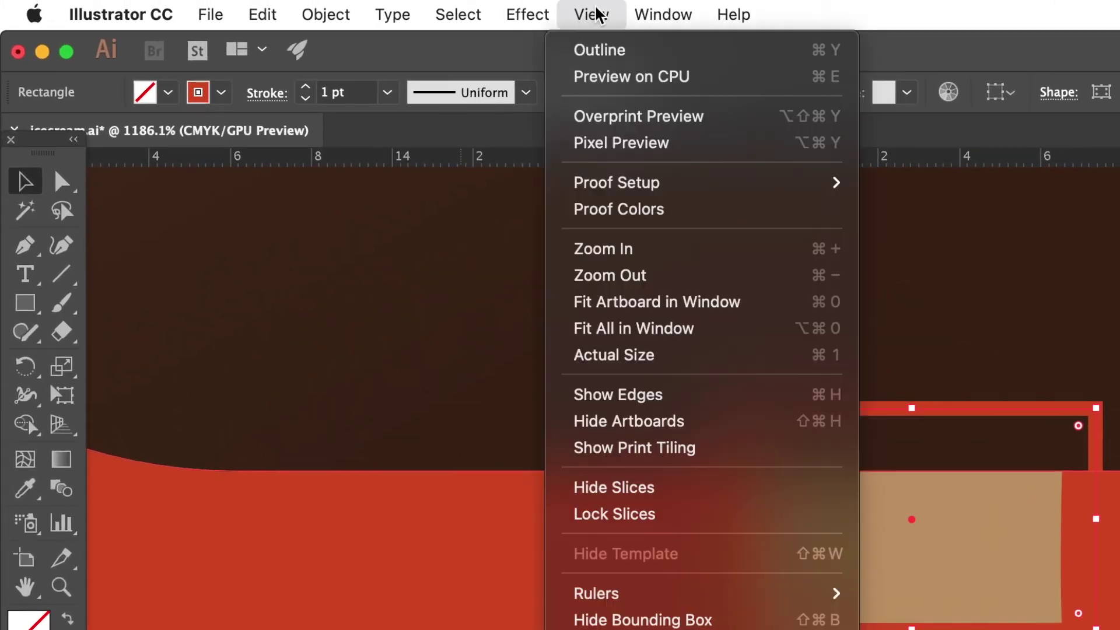
mouse_move(592, 261)
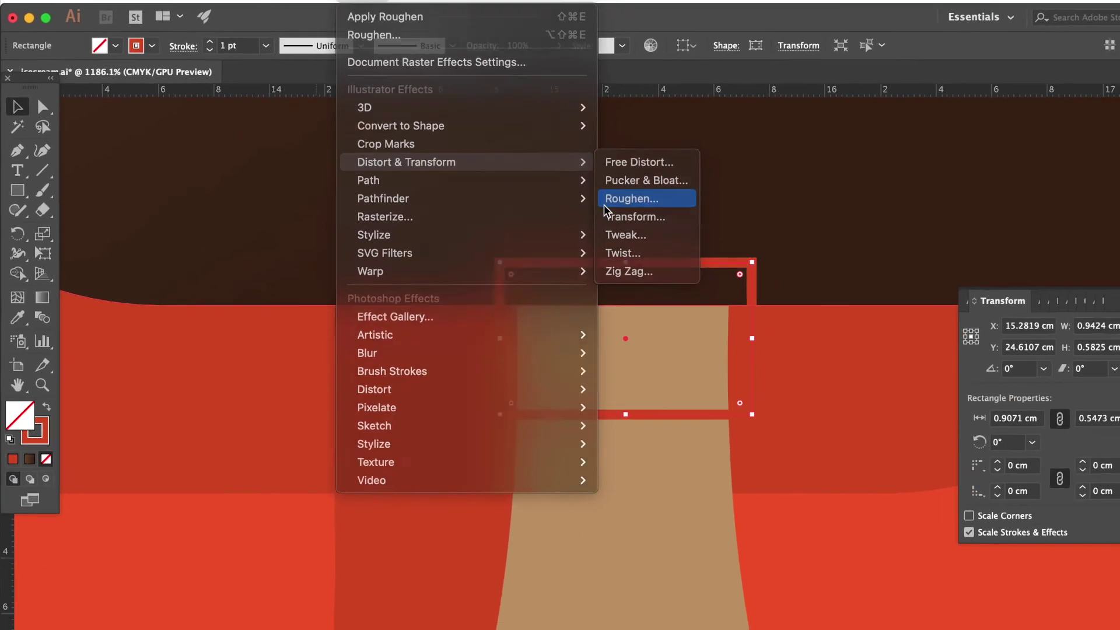
- Roughen the red rectangle outline with Preview on, Size about 2%, Detail about 89/in, Corner points
left_click(922, 315)
left_click_drag(784, 223, 978, 147)
left_click(833, 348)
left_click_drag(862, 199, 869, 199)
left_click_drag(872, 242, 913, 242)
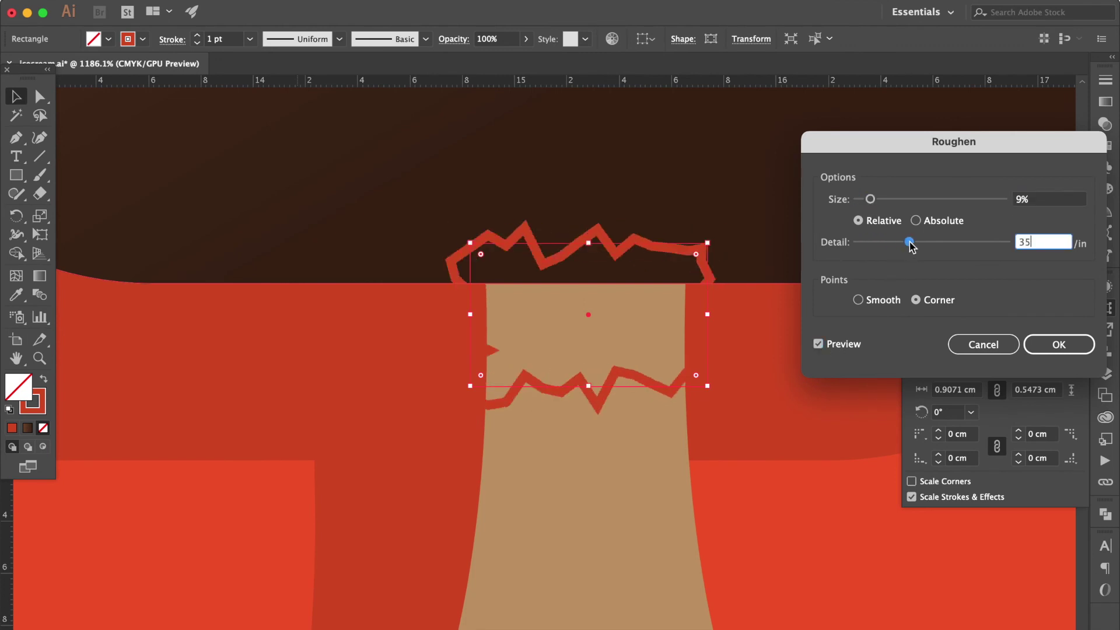
left_click_drag(870, 199, 861, 199)
left_click_drag(913, 242, 945, 242)
left_click_drag(861, 199, 861, 199)
left_click_drag(945, 242, 985, 242)
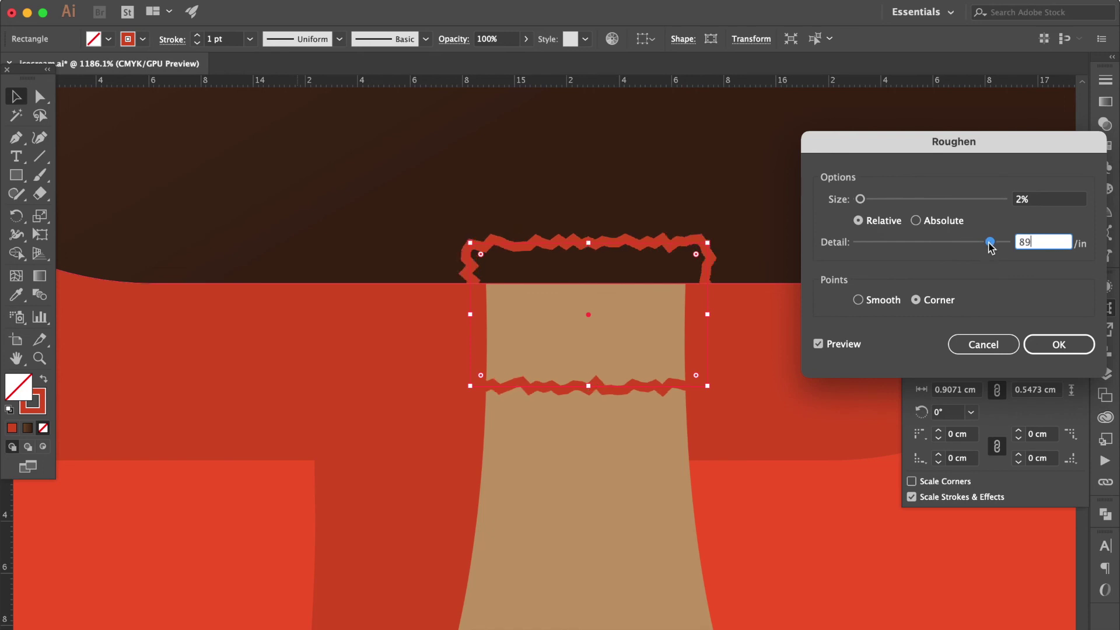
left_click(1057, 345)
left_click(1105, 147)
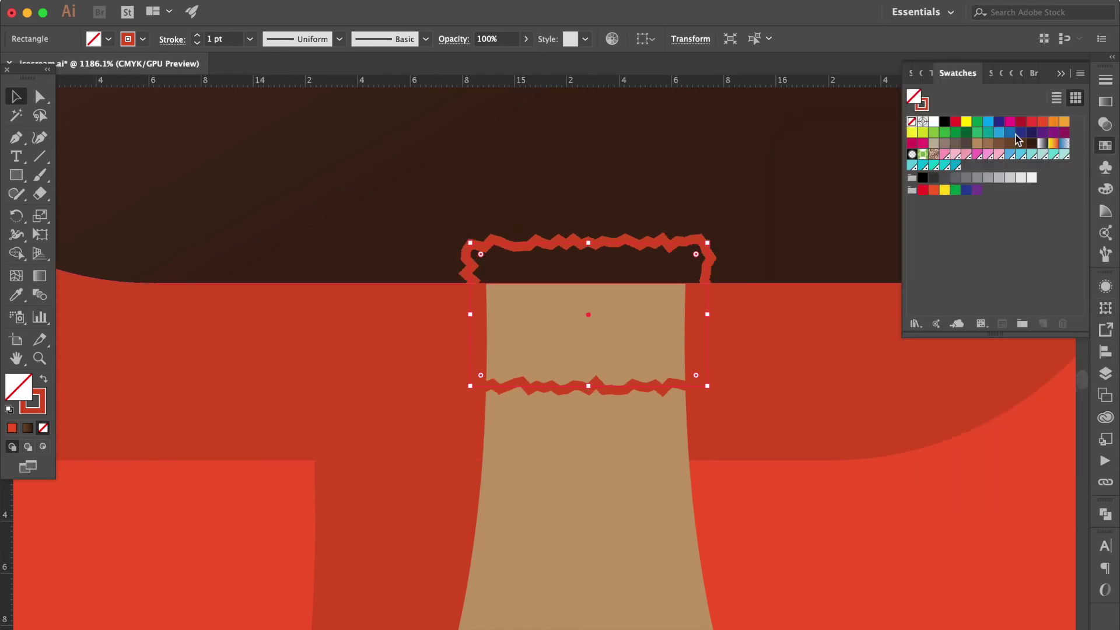
- Make the jagged outline's stroke dark brown and expand its appearance into a real path
left_click(32, 401)
left_click(1105, 146)
left_click(1020, 145)
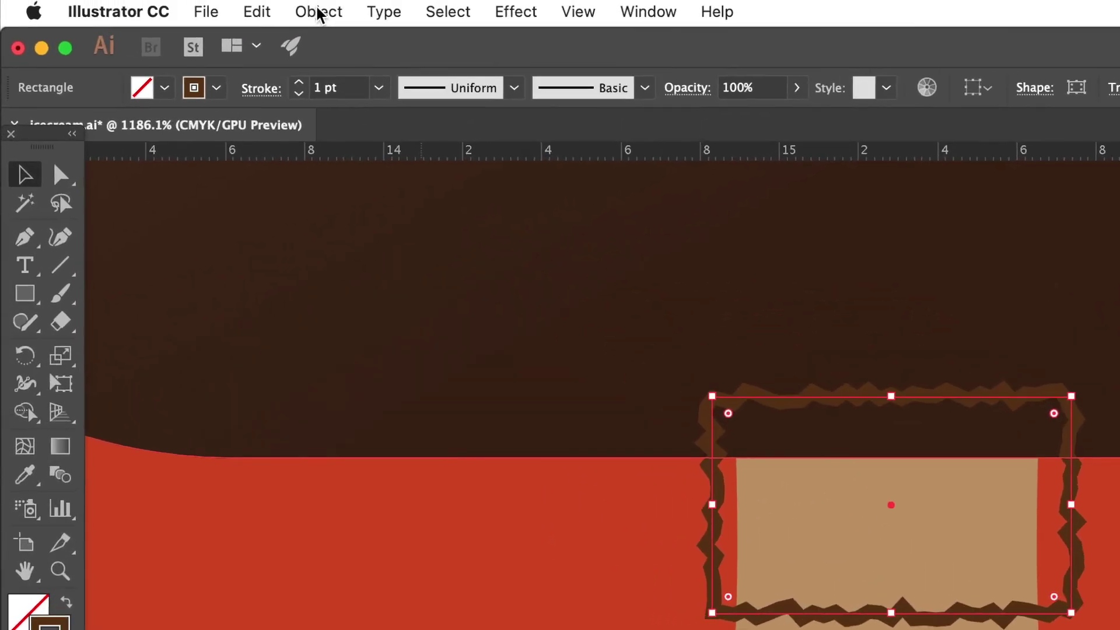
left_click(326, 13)
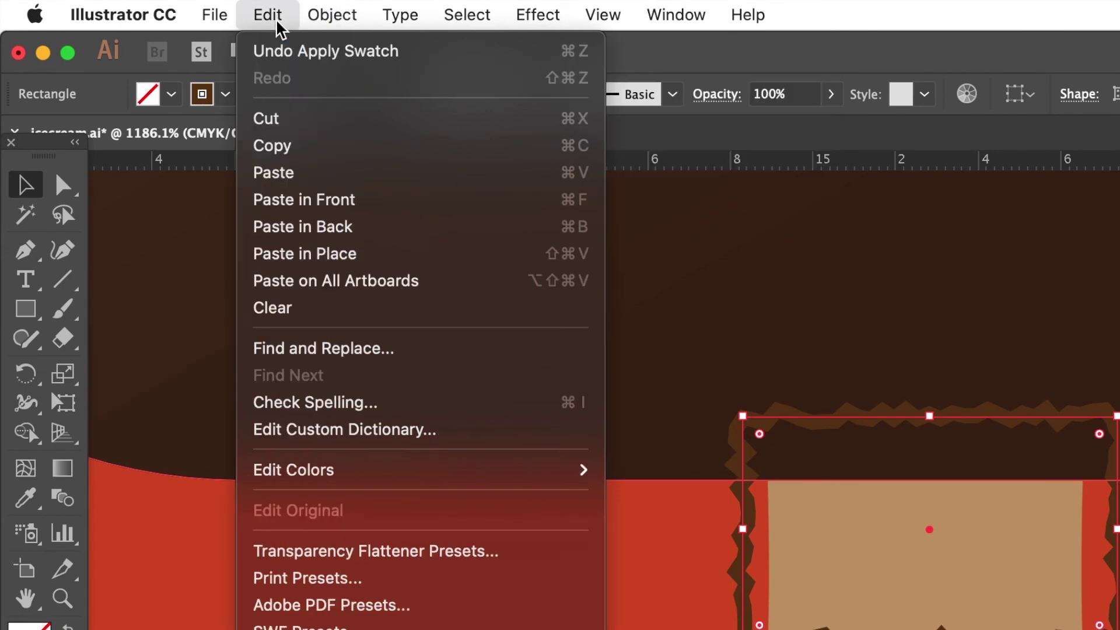
mouse_move(331, 15)
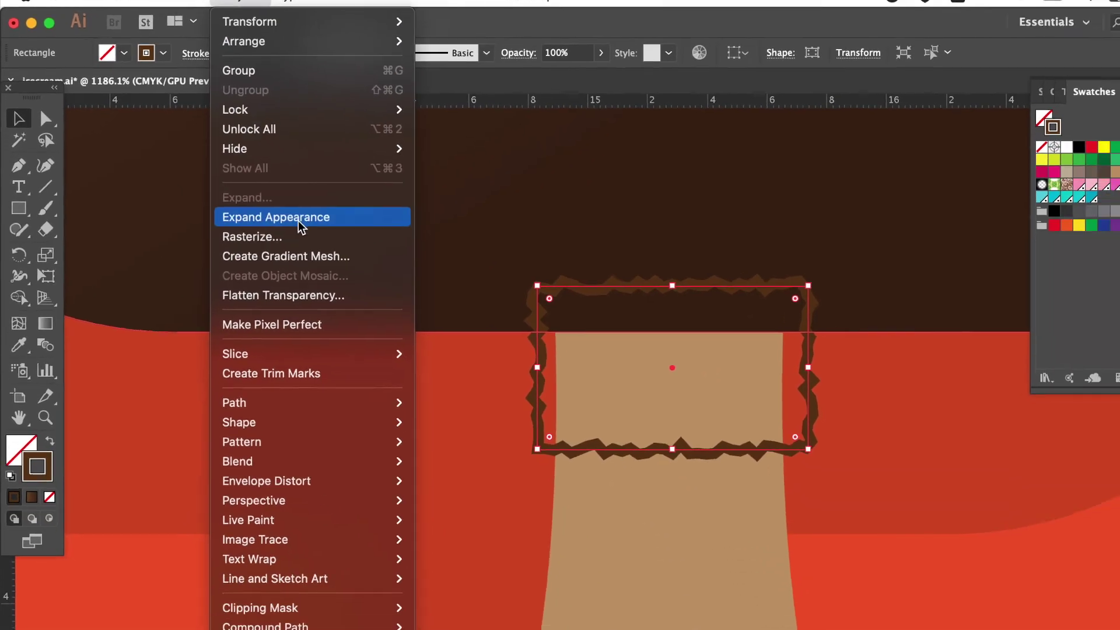
left_click(407, 318)
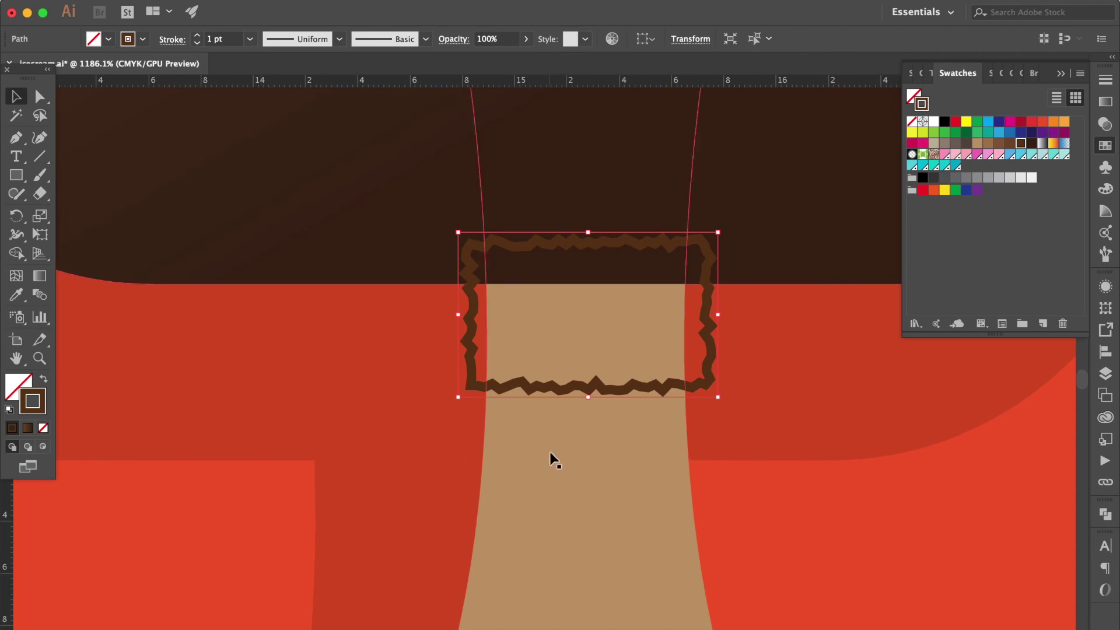
- Duplicate the outline and stick to the right, deleting excess stick regions with the Shape Builder
left_click_drag(549, 451, 871, 472)
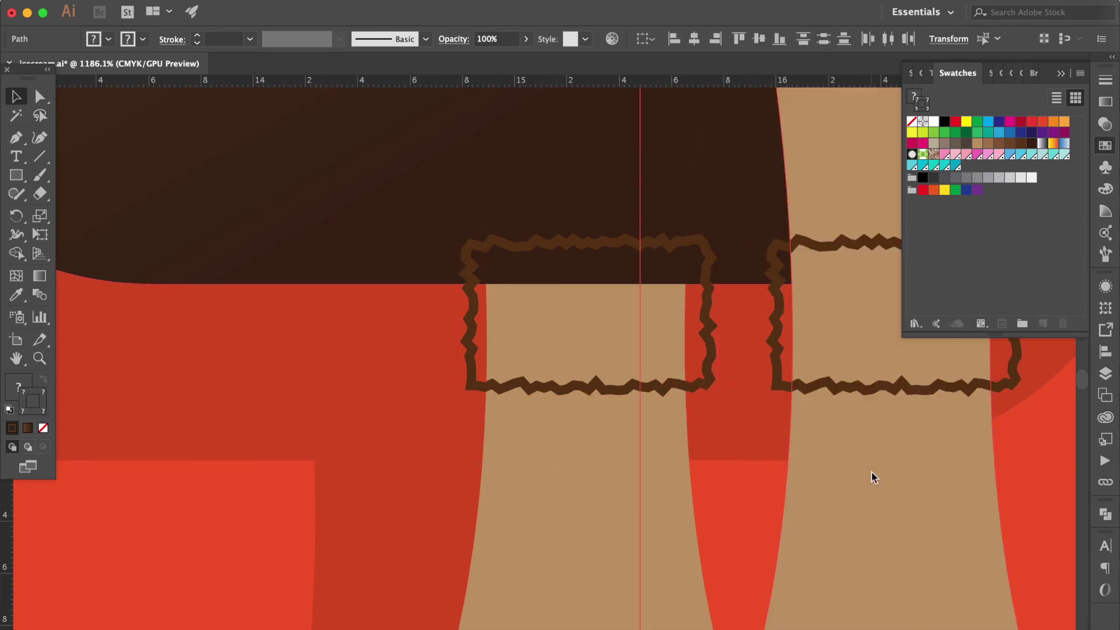
scroll(938, 471, "right", 3)
scroll(939, 471, "right", 2)
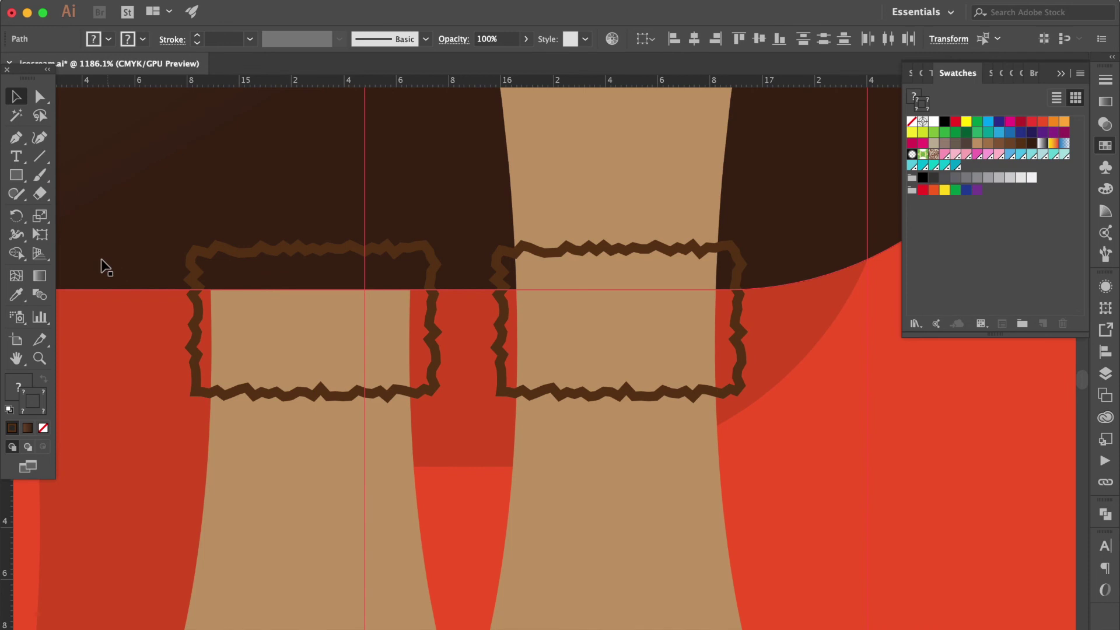
left_click(15, 255)
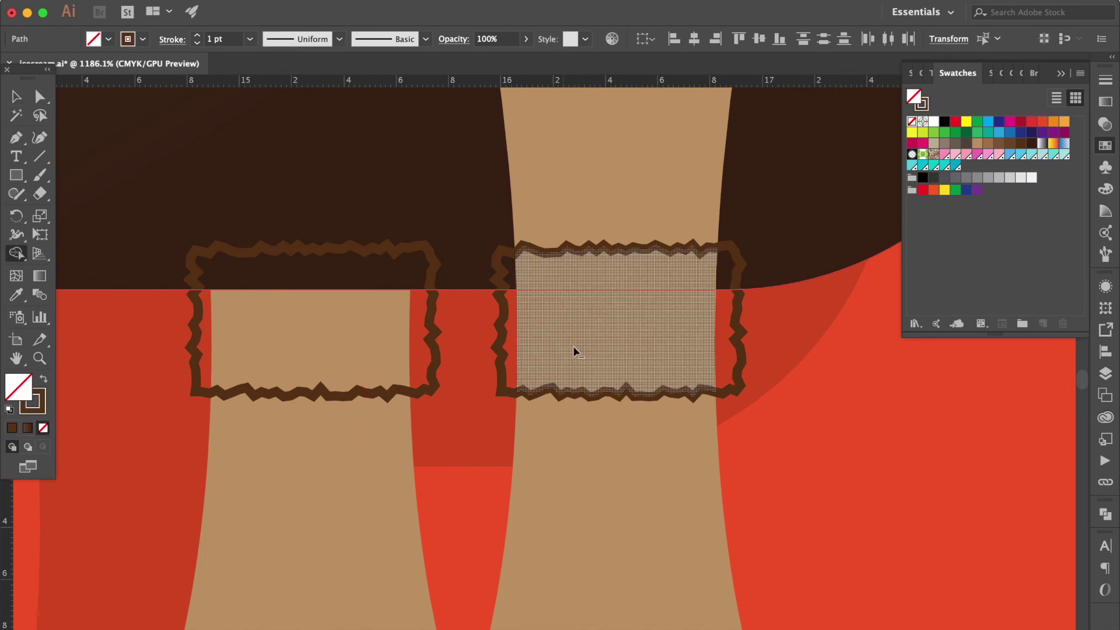
left_click(588, 445, "alt")
left_click(723, 362, "alt")
left_click(613, 178, "alt")
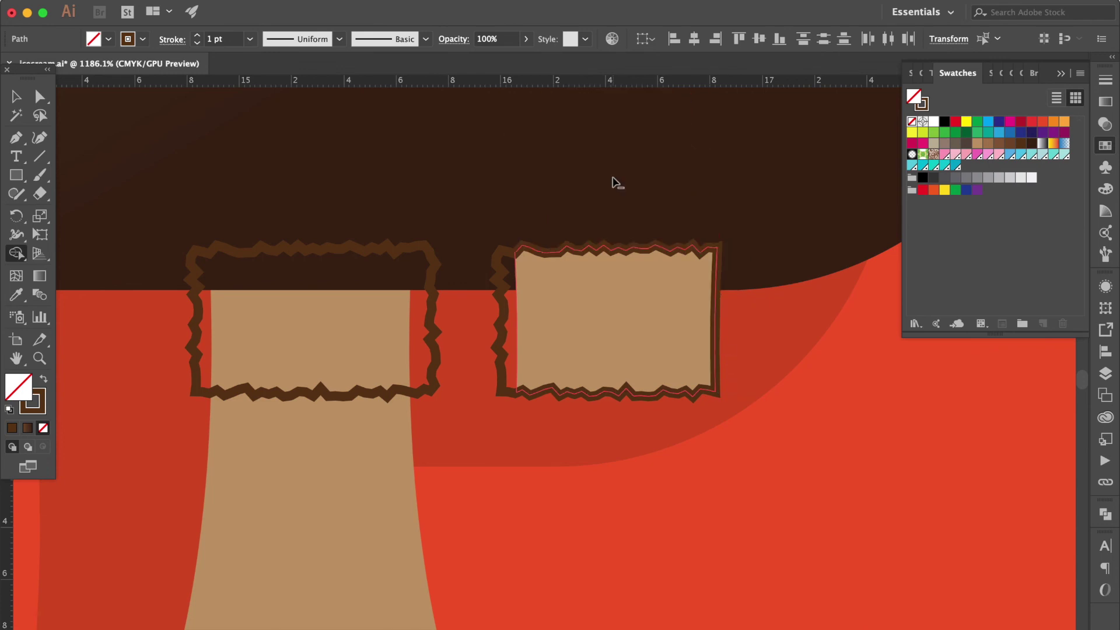
left_click(508, 303, "alt")
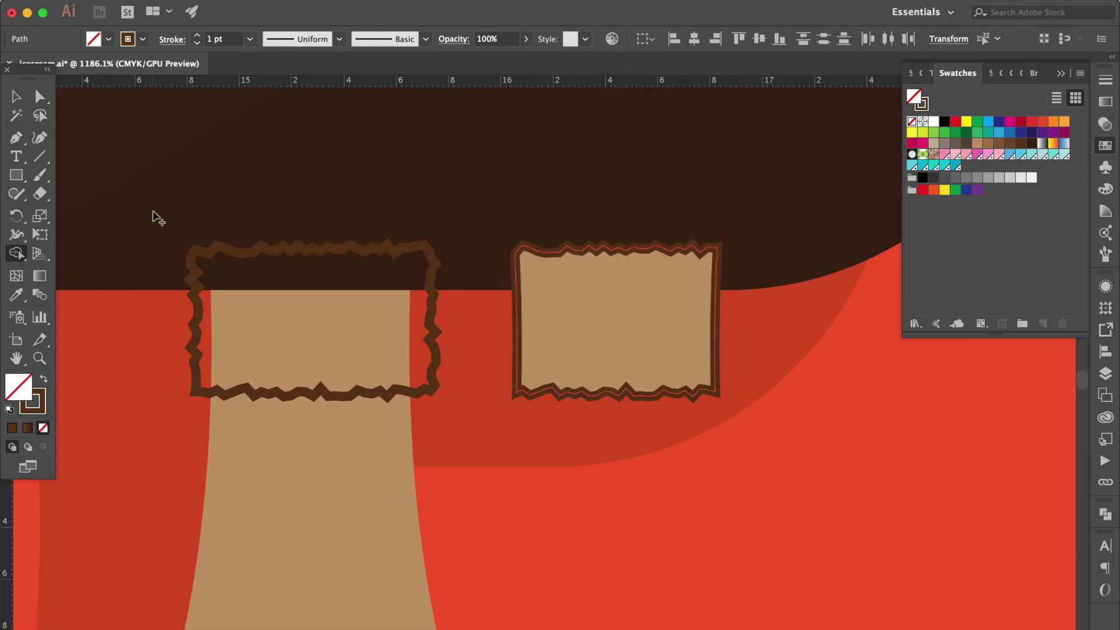
left_click(15, 96)
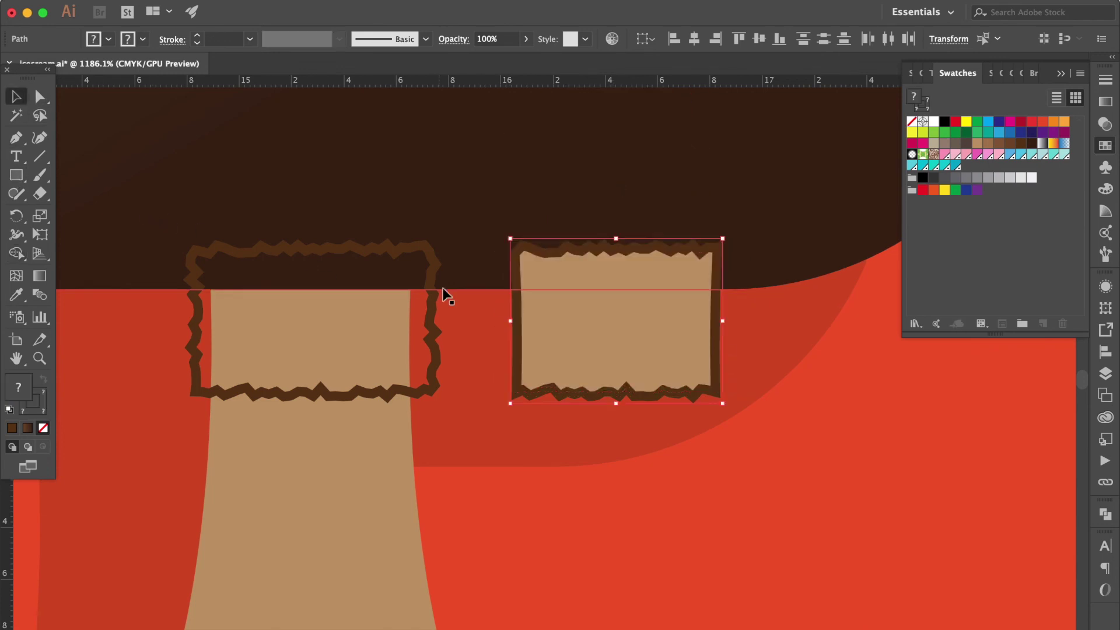
- Move the right jagged outline onto the left band and fill it dark brown
left_click(474, 342)
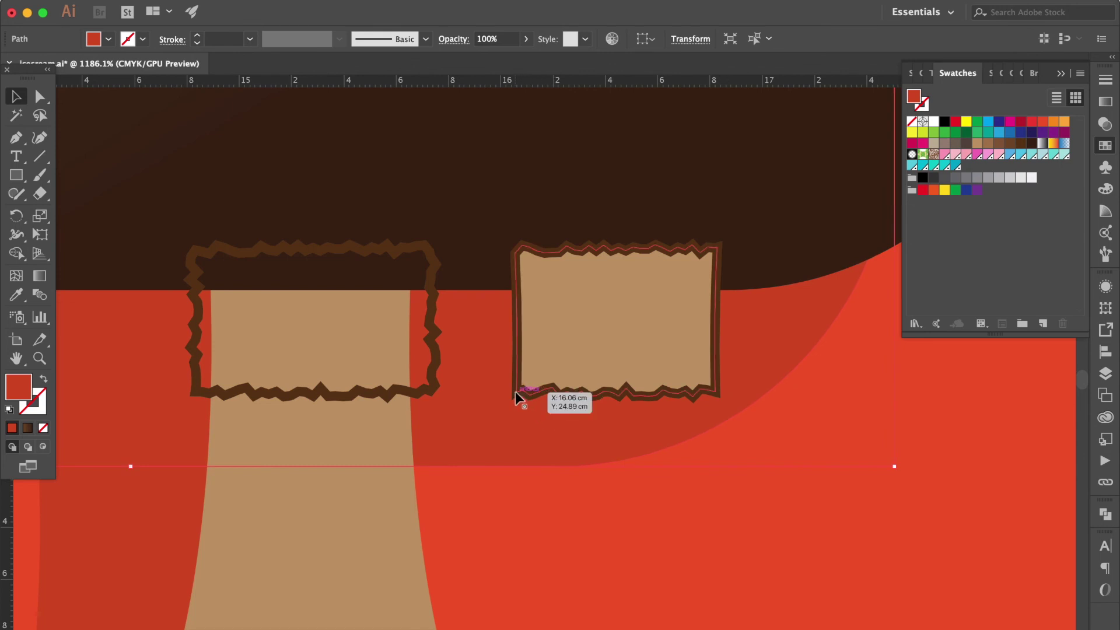
left_click_drag(549, 386, 244, 391)
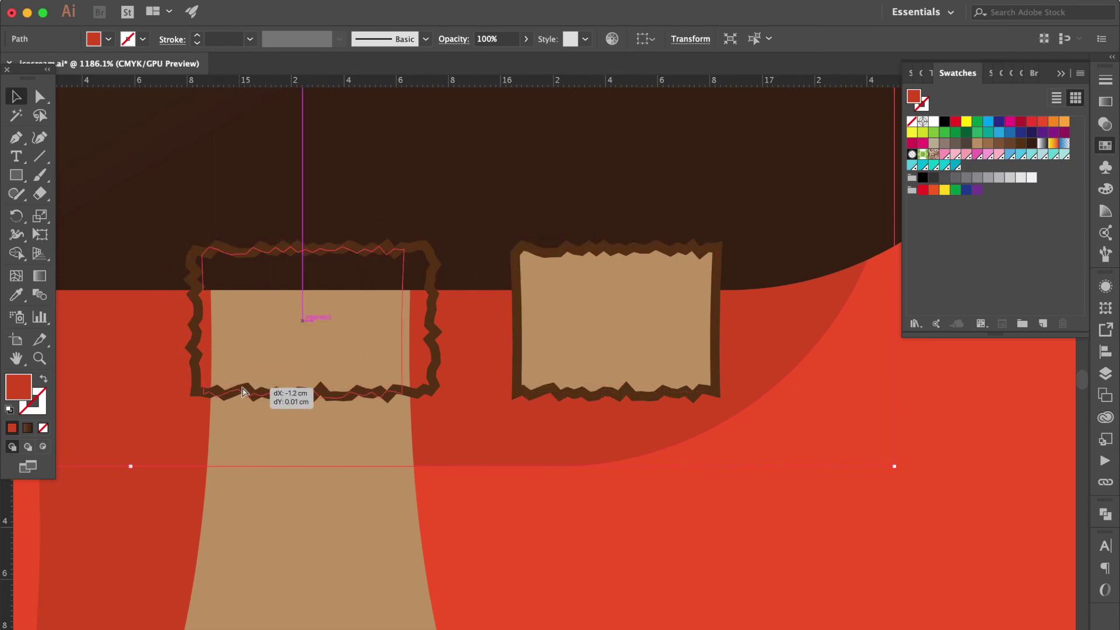
mouse_move(243, 390)
left_mouse_down()
mouse_move(253, 394)
mouse_move(244, 390)
left_mouse_up()
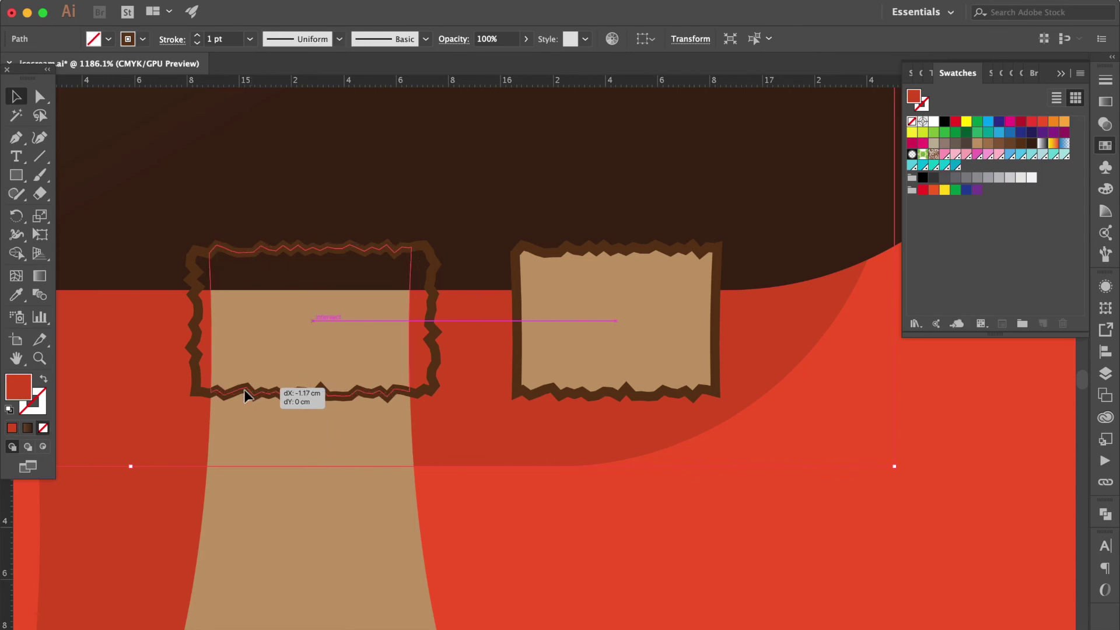
left_click(433, 312)
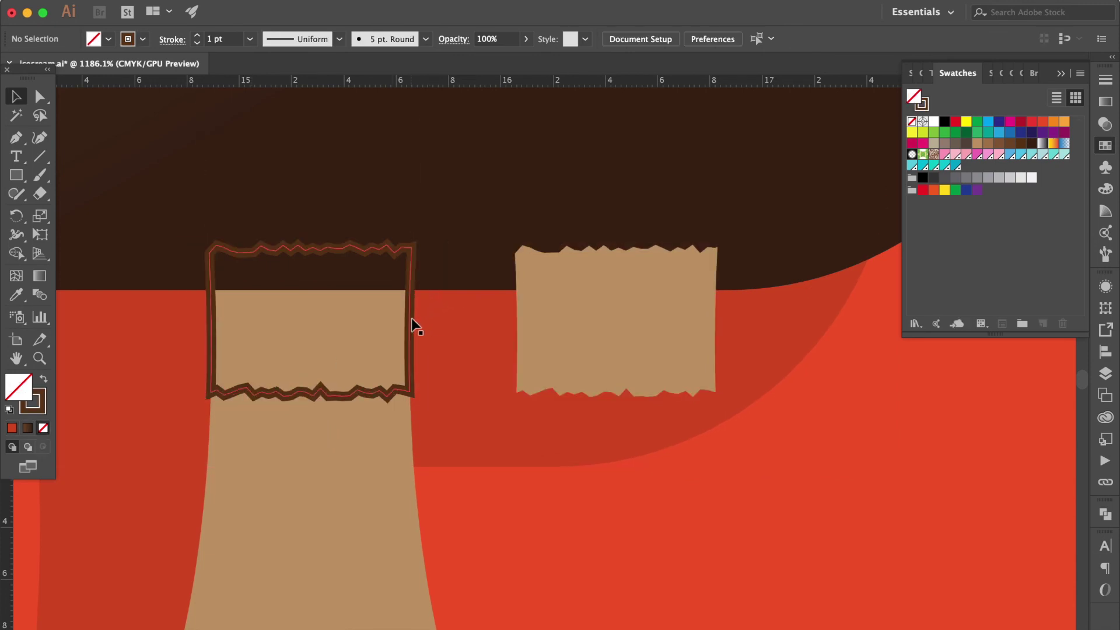
left_click(411, 317)
left_click(42, 381)
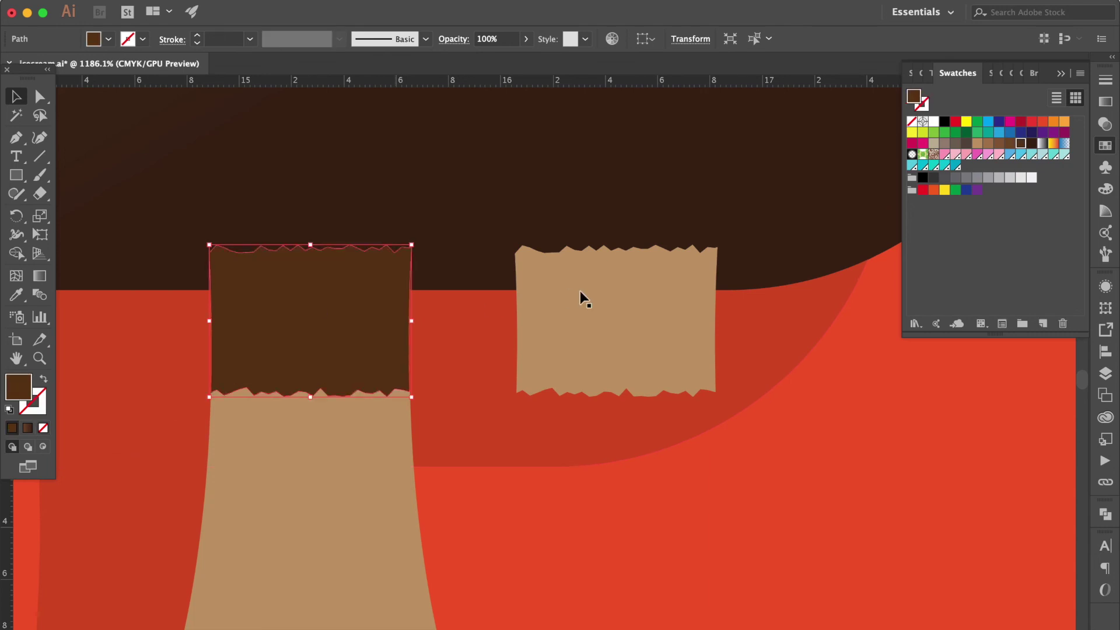
- Delete the leftover tan band and duplicate the dark brown band to the right
left_click(620, 300)
key("Delete")
left_click(519, 276)
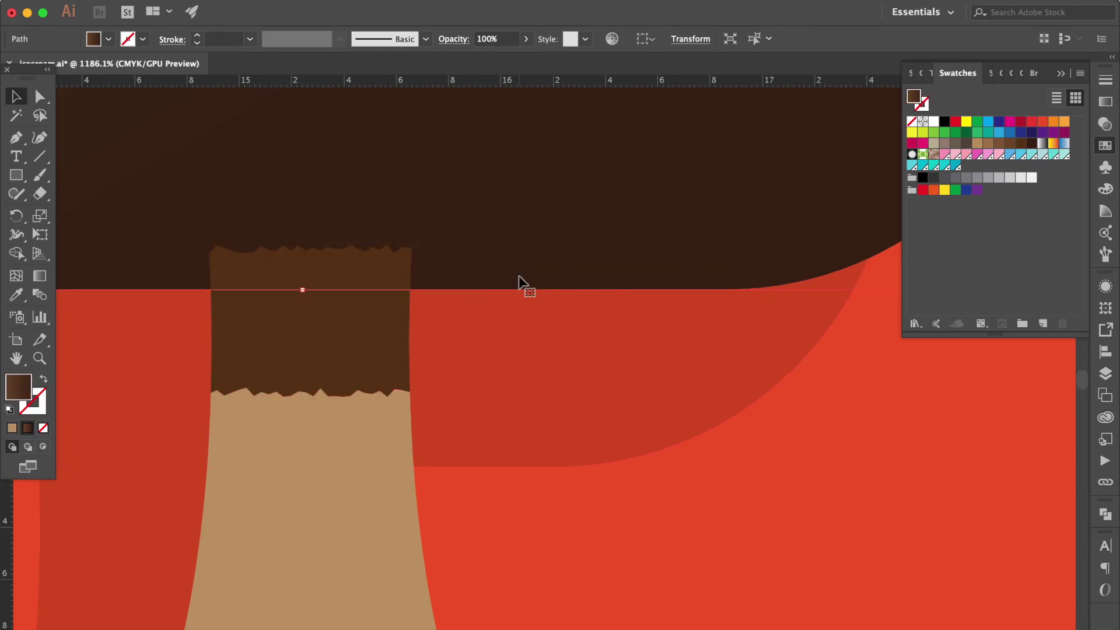
left_click(337, 363)
left_click(516, 484)
left_click(322, 342)
left_click(312, 214, "shift")
left_click_drag(250, 236, 508, 225)
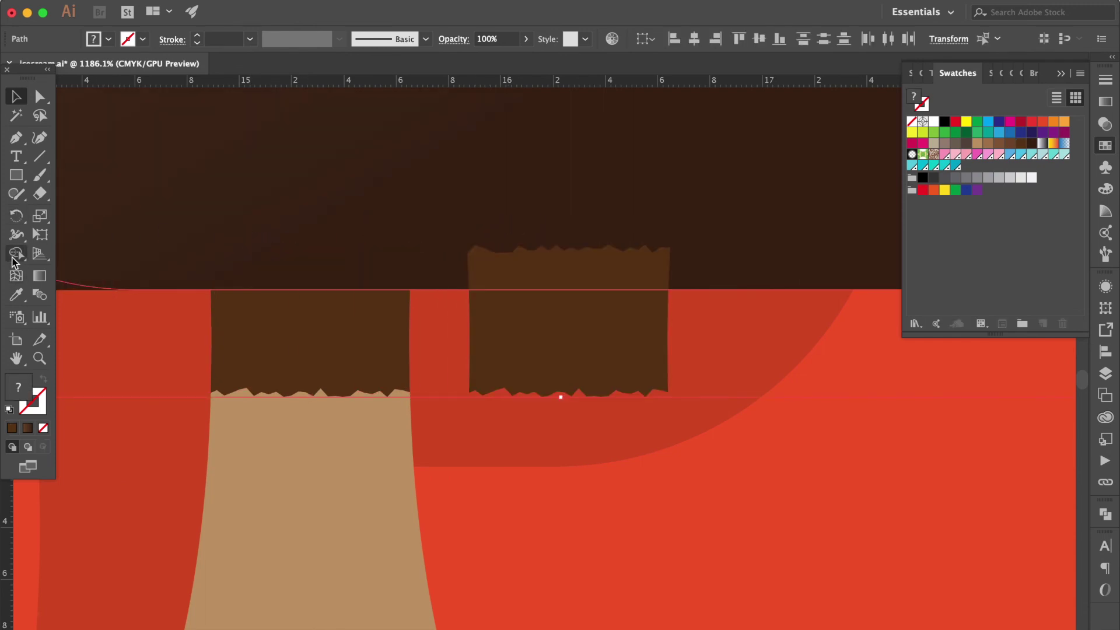
- Merge the band's top piece with the Shape Builder, move it back over the stick, and delete leftovers
left_click(16, 257)
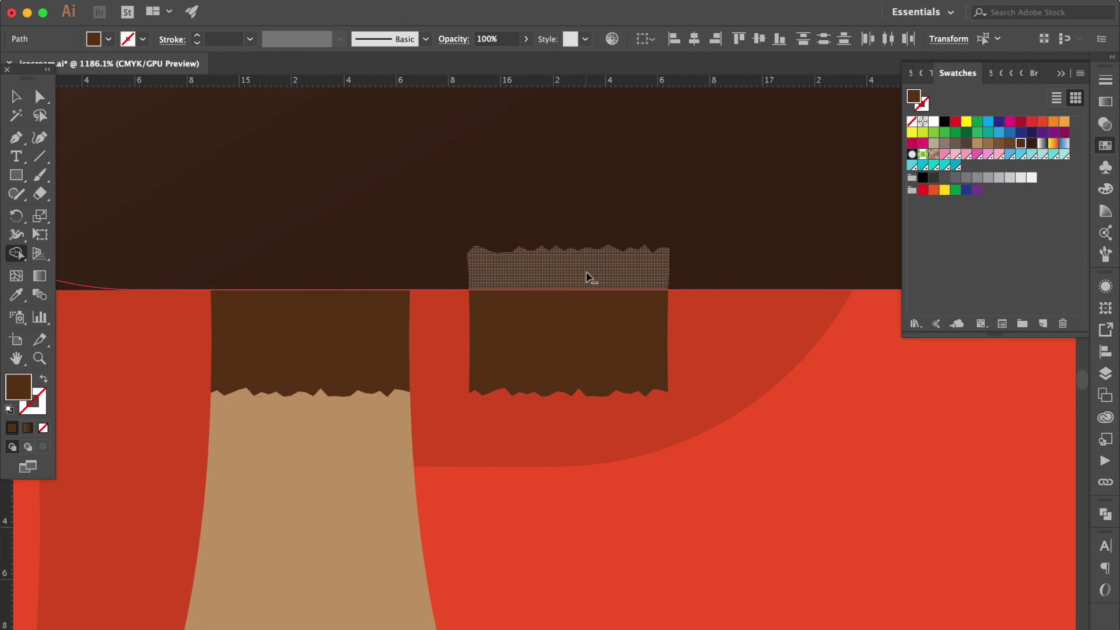
left_click_drag(587, 276, 591, 220)
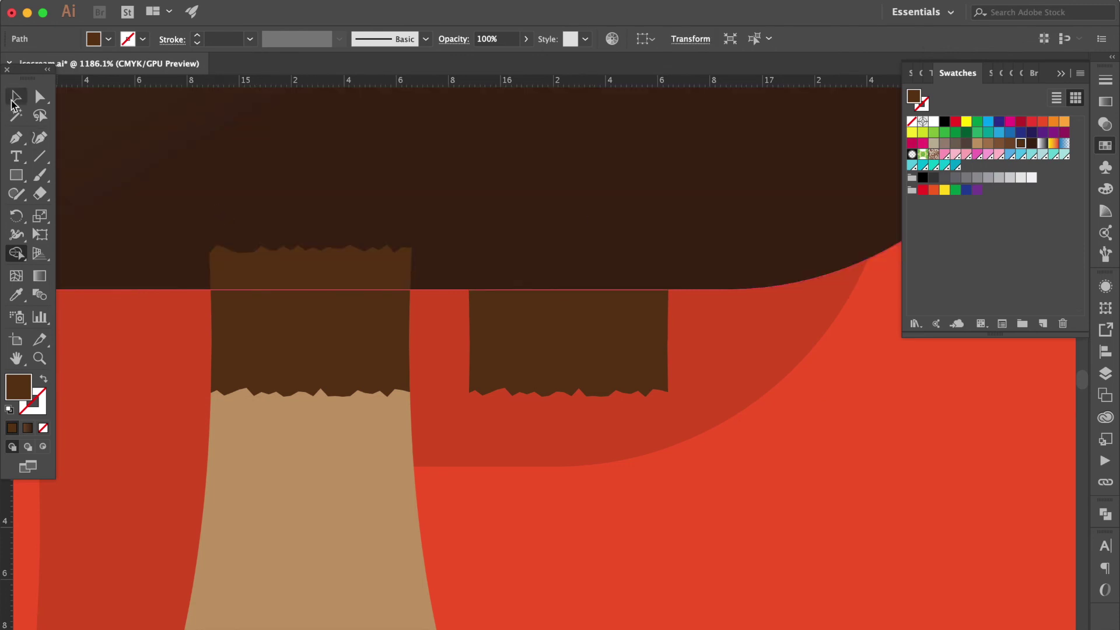
left_click(21, 99)
left_click(563, 354)
left_click_drag(505, 389, 248, 390)
left_click(369, 272)
key("Delete")
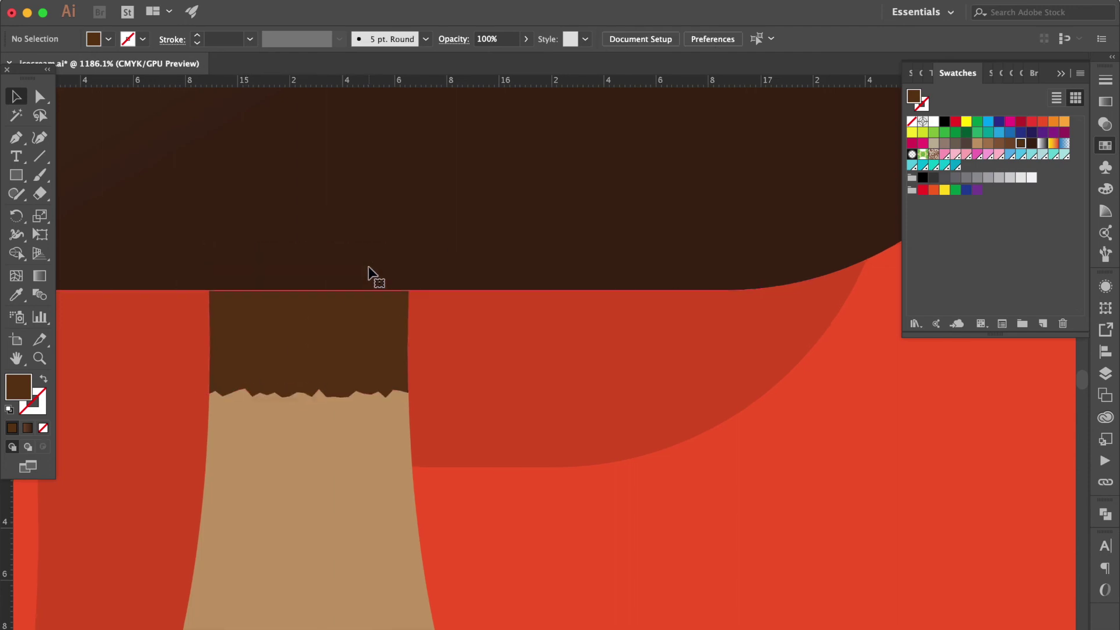
- Fill the small junction piece with the darker chocolate brown swatch
scroll(367, 268, "down", 5)
left_click(377, 287)
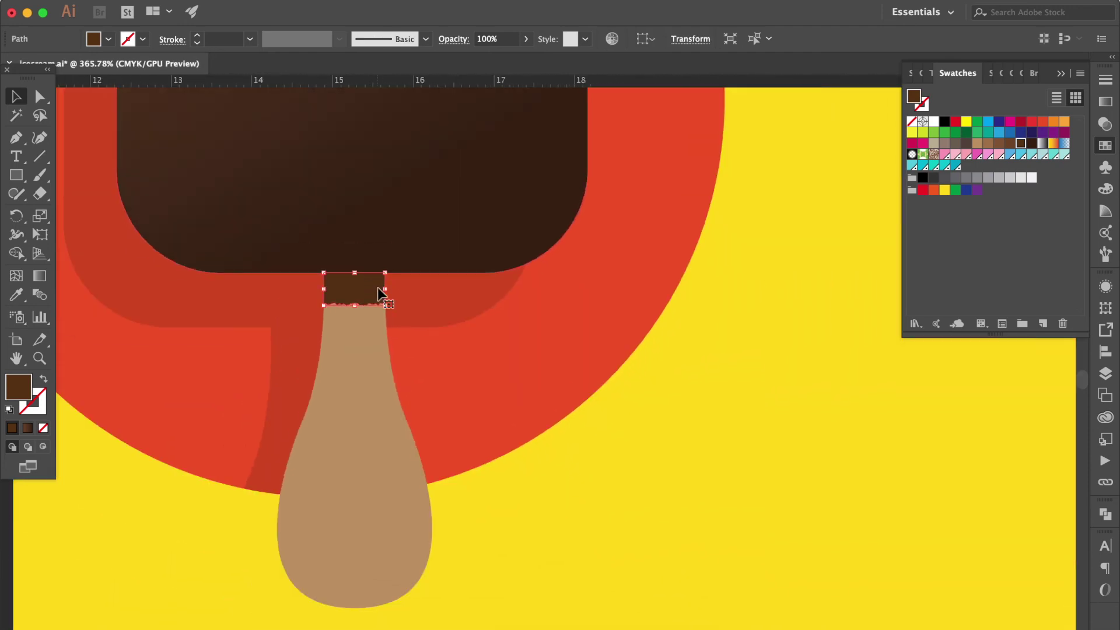
left_click(1031, 144)
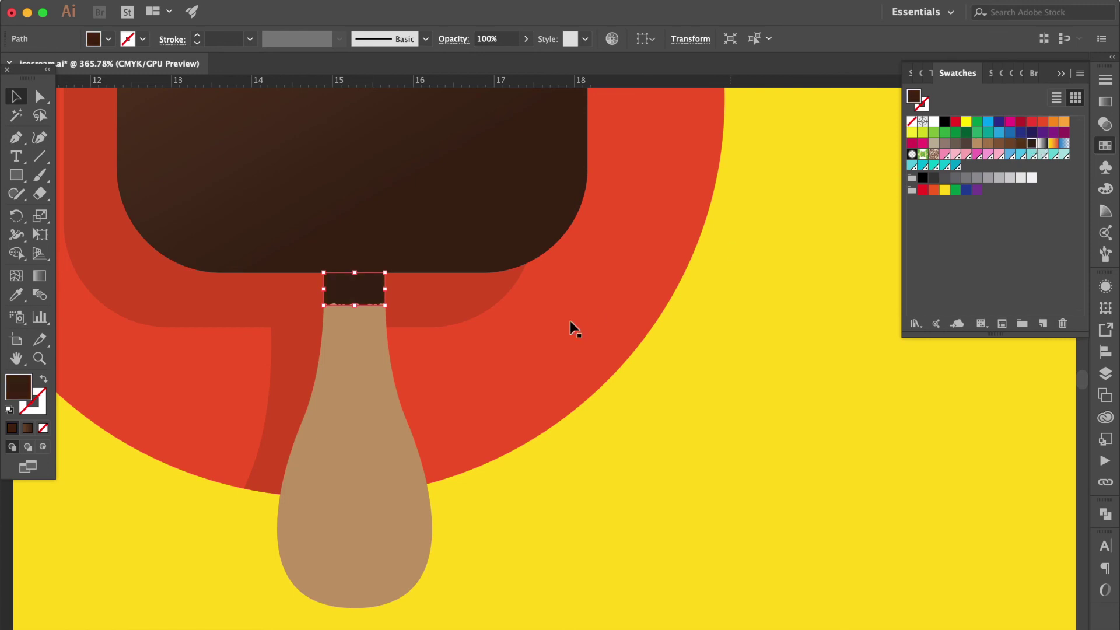
scroll(570, 321, "down", 2)
scroll(569, 321, "down", 2)
left_click(714, 309)
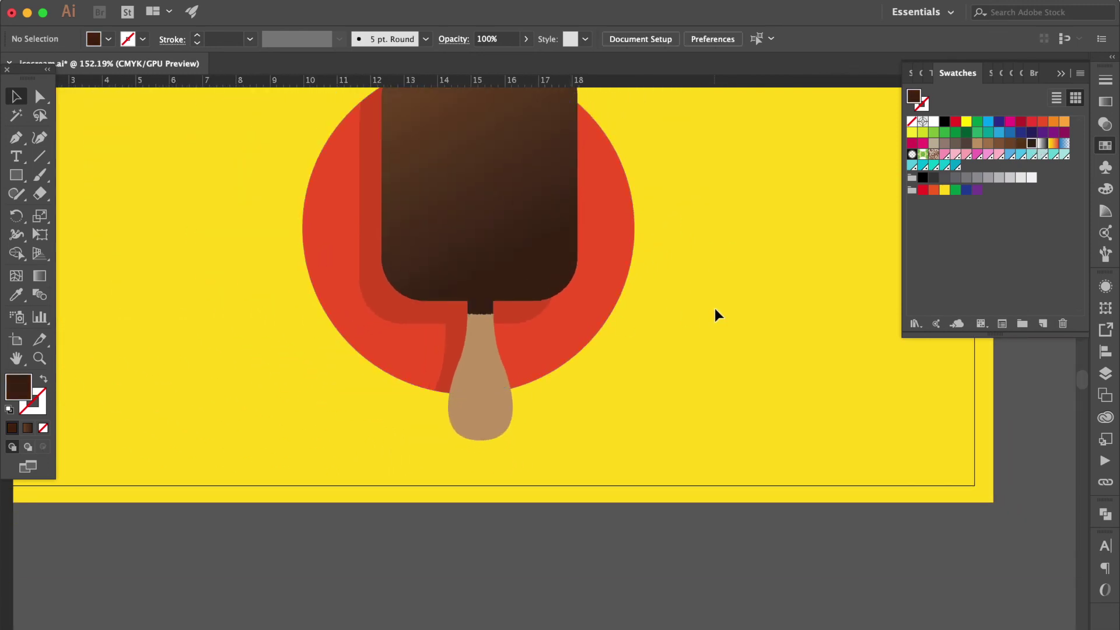
- Zoom out and save the poster with Ctrl+S
scroll(576, 456, "down", 2)
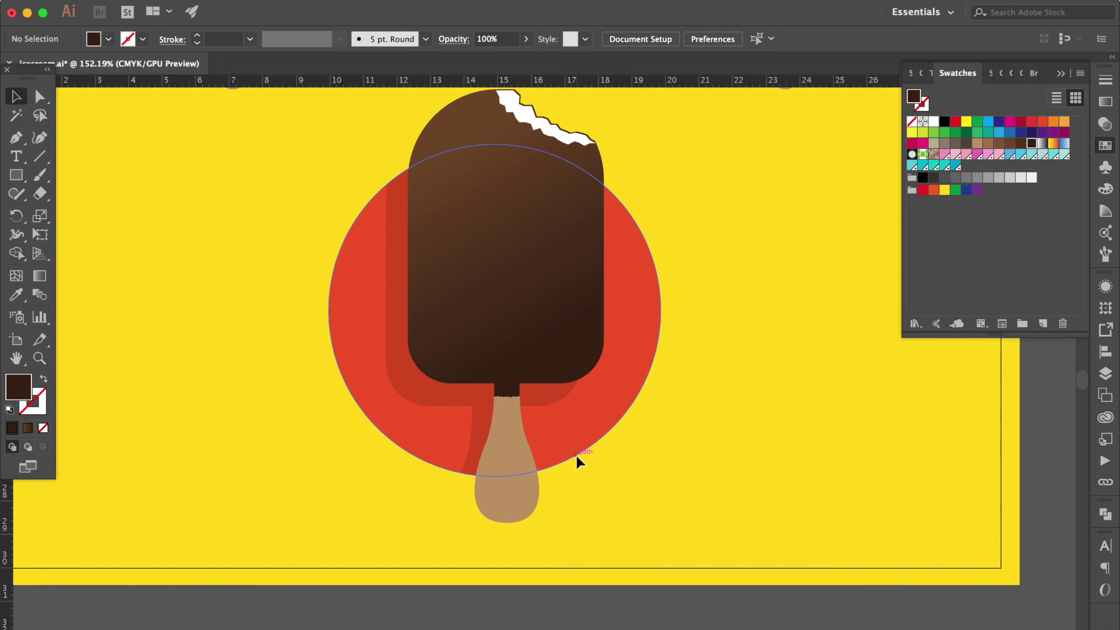
scroll(576, 456, "down", 2)
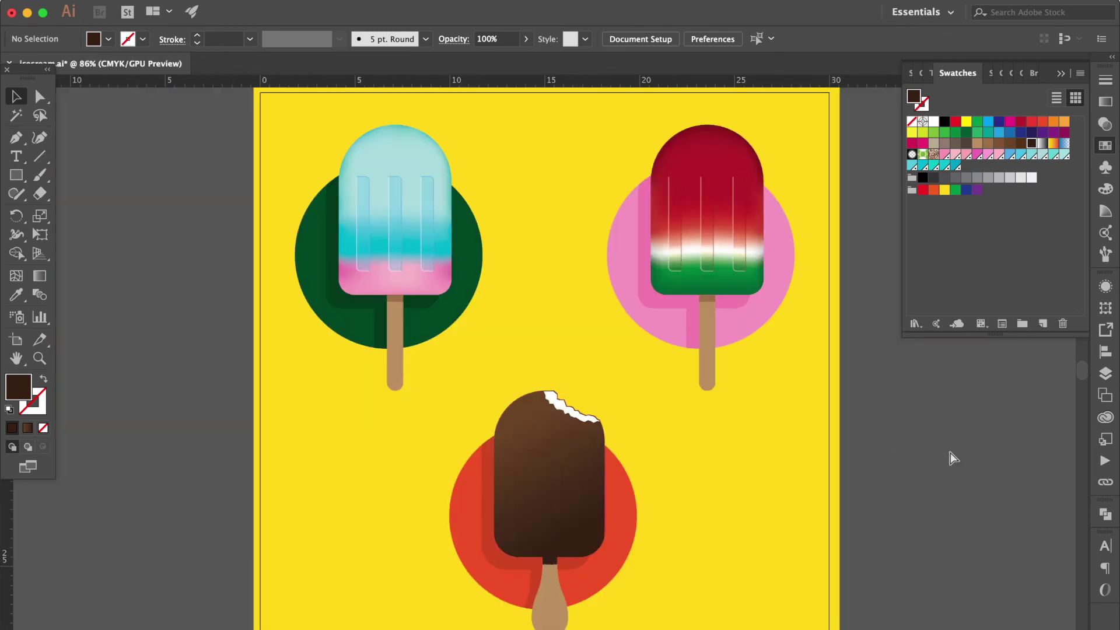
key("ctrl+s")
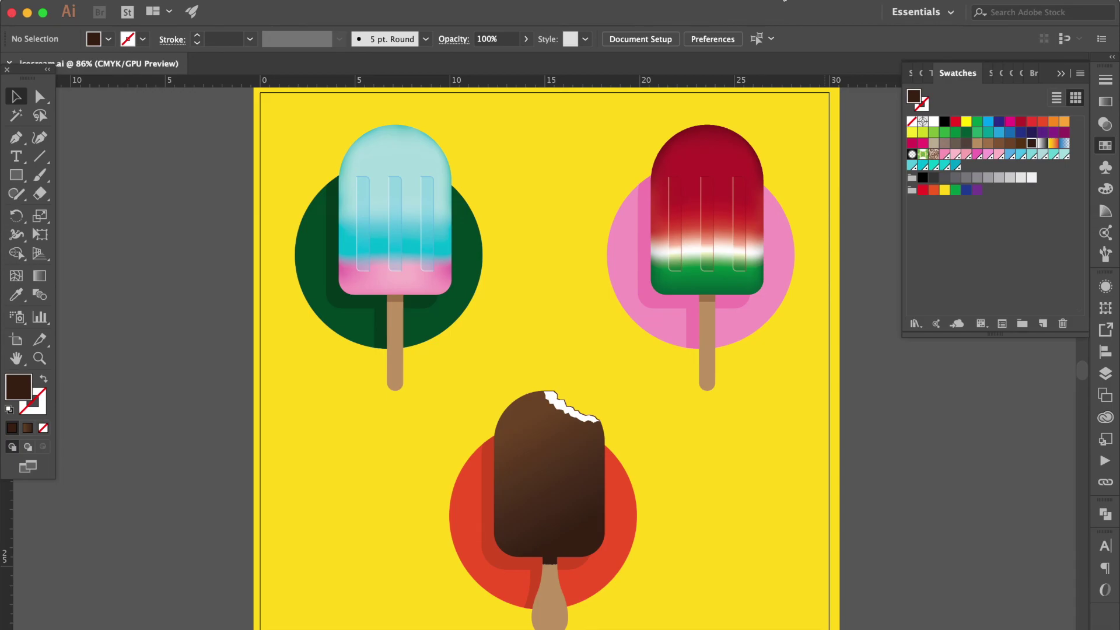